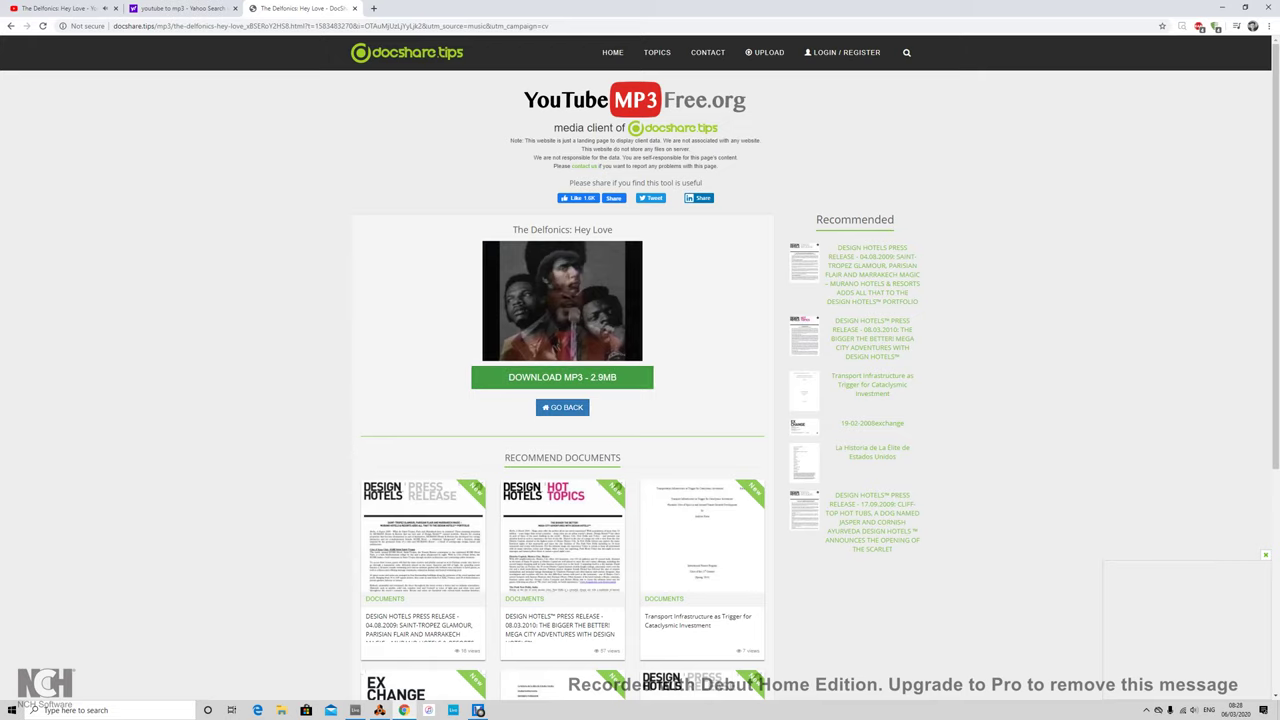
Download the MP3 of The Delfonics: Hey Love and import it at the start of the 3 Audio track in Ableton Live's Arrangement View
{"action": "left_click", "coordinate": [562, 377]}
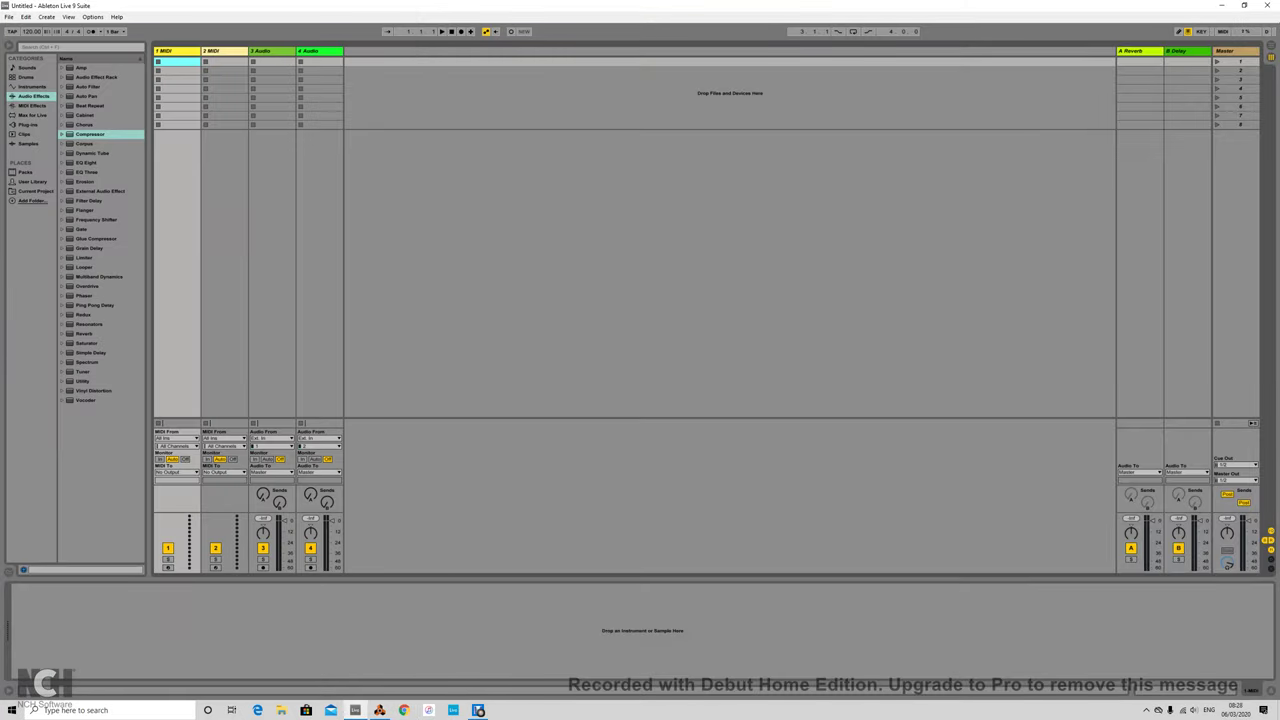
{"action": "left_click", "coordinate": [270, 51]}
{"action": "key", "text": "Tab"}
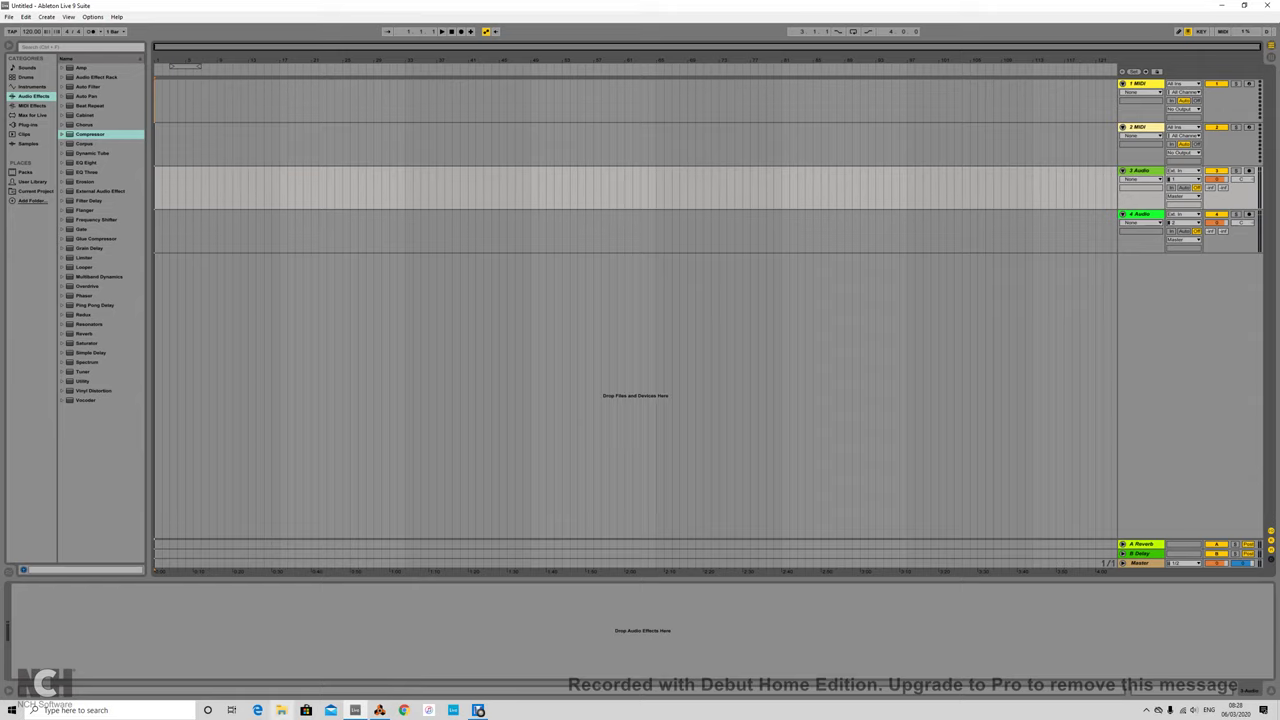
{"action": "left_click", "coordinate": [281, 710]}
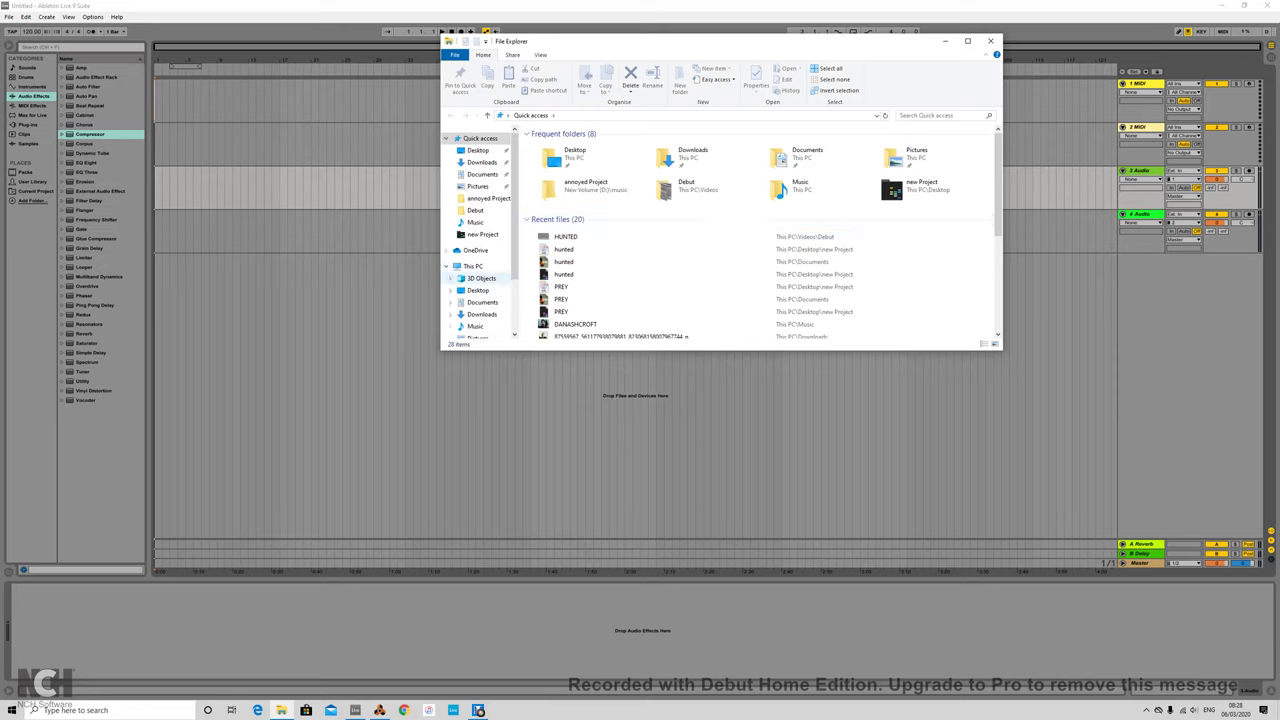
{"action": "left_click", "coordinate": [482, 314]}
{"action": "left_click_drag", "start_coordinate": [596, 160], "coordinate": [160, 188]}
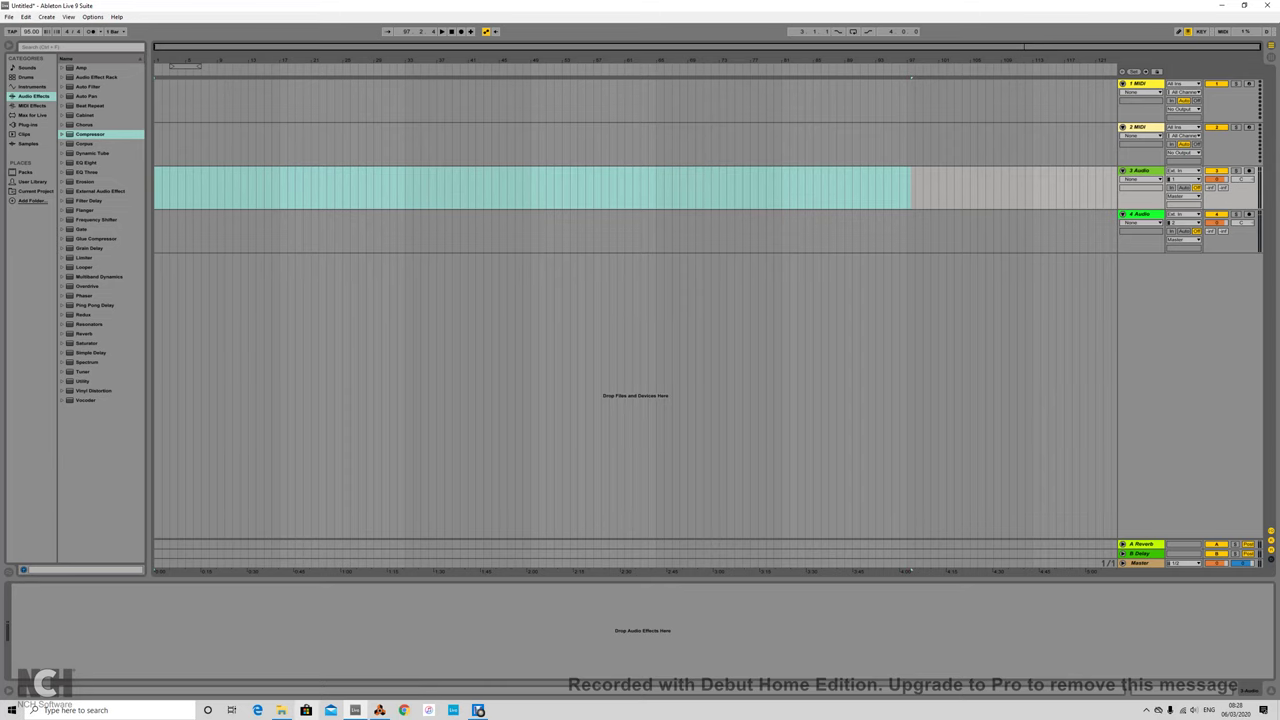
{"action": "key", "text": "alt+Tab"}
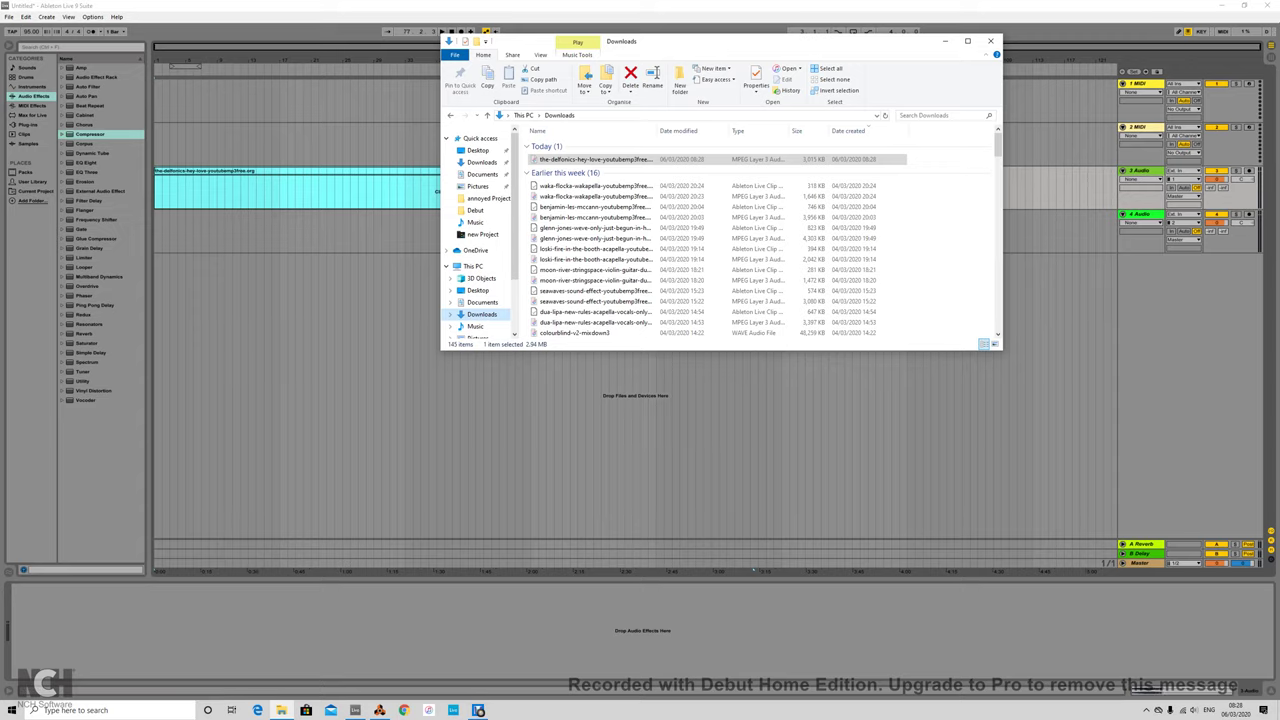
{"action": "key", "text": "alt+Tab"}
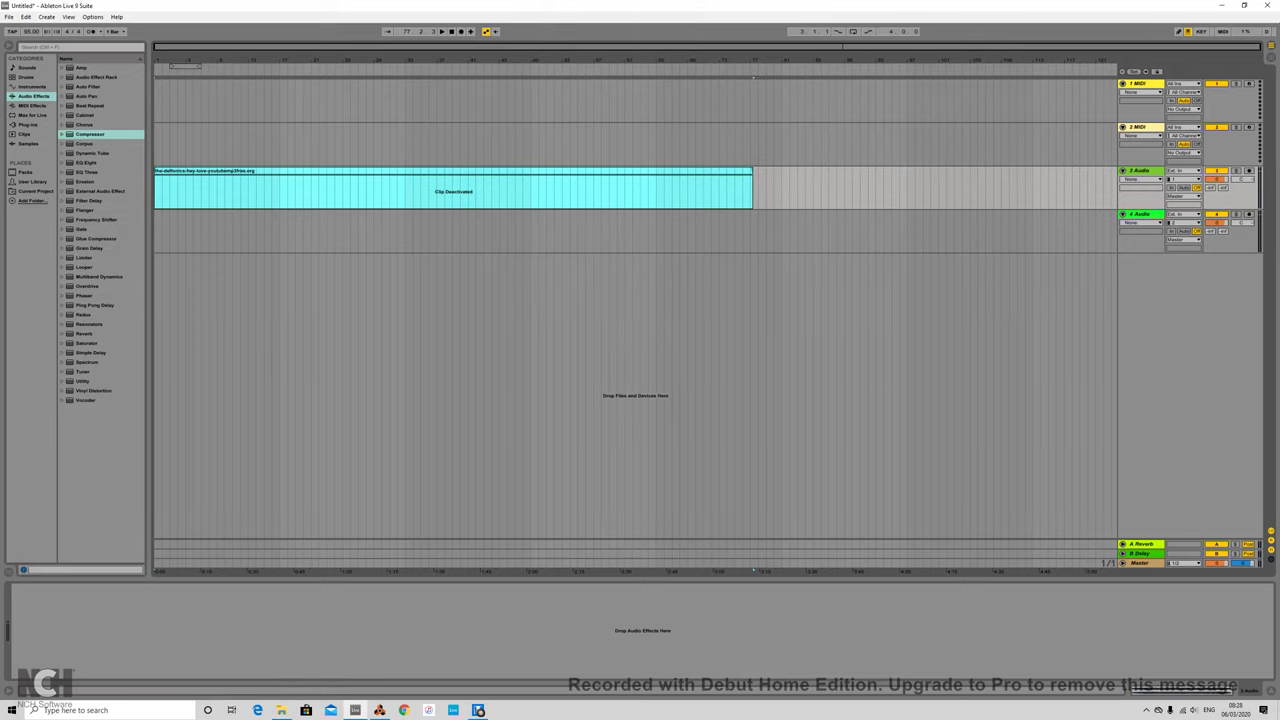
Loop the first four bars of the song and set the project tempo to 80 BPM
{"action": "left_click_drag", "start_coordinate": [186, 67], "coordinate": [170, 67]}
{"action": "key", "text": "ctrl+l"}
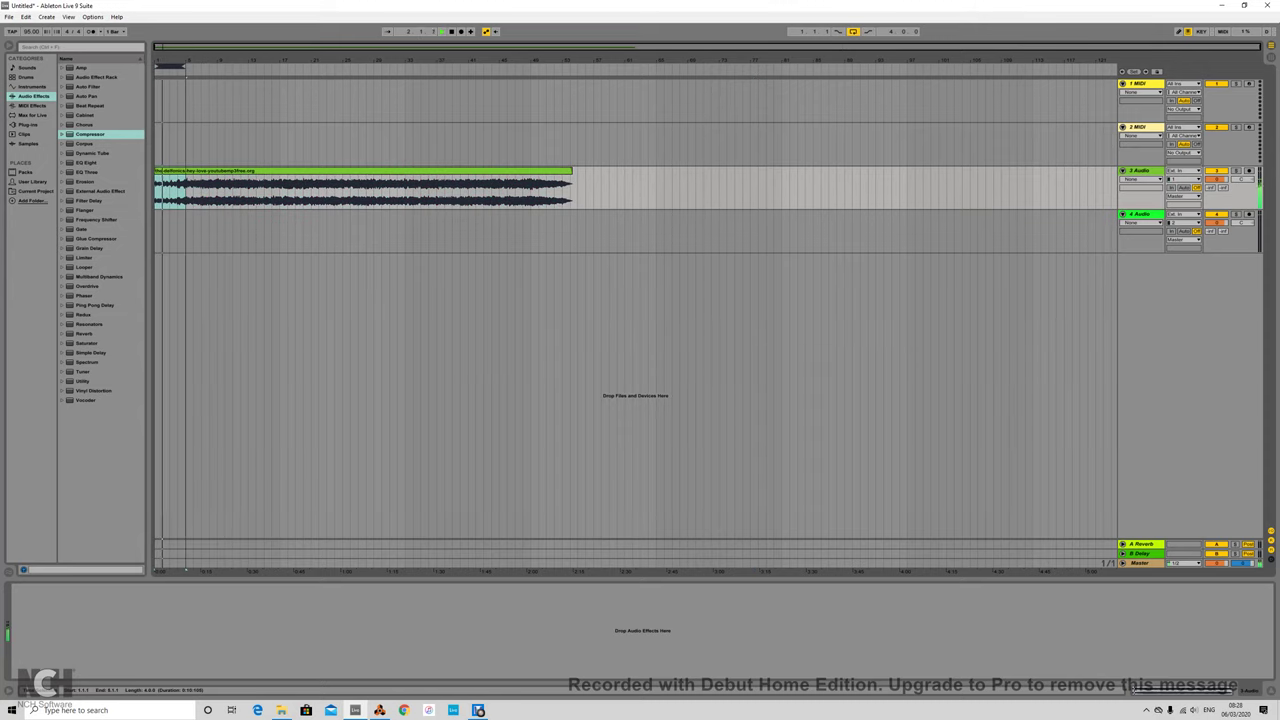
{"action": "double_click", "coordinate": [218, 171]}
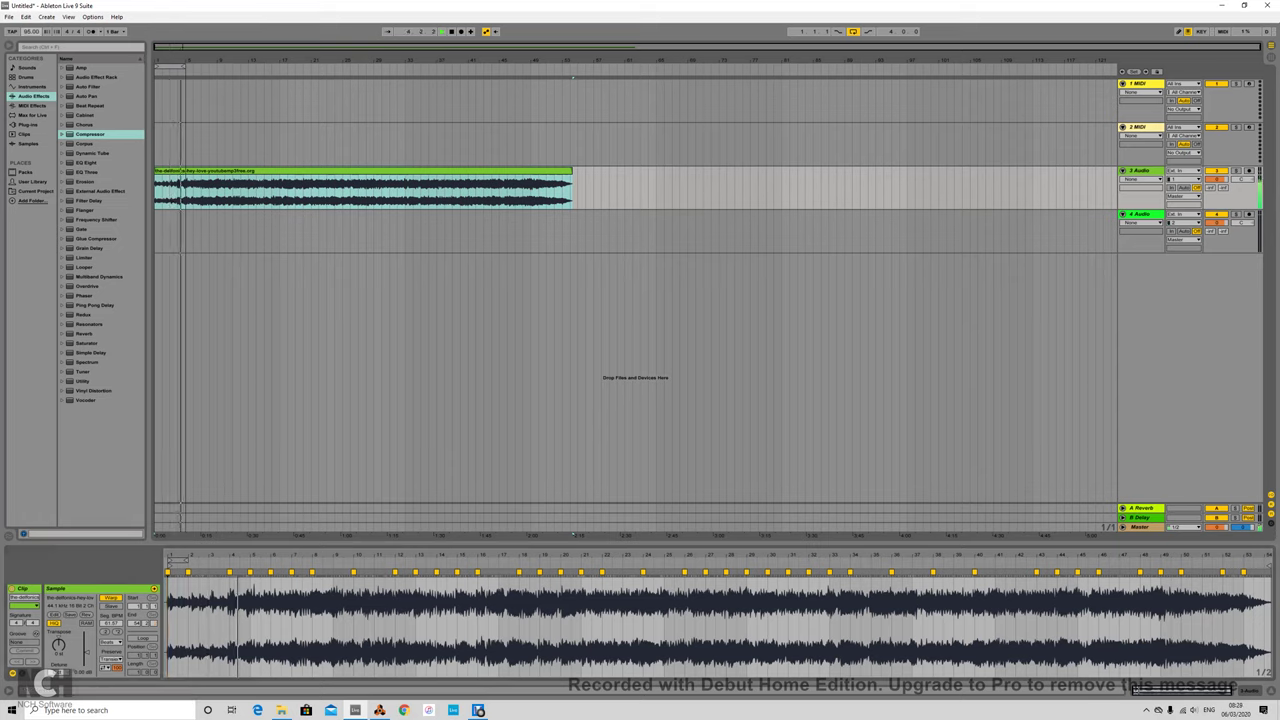
{"action": "type", "text": "80"}
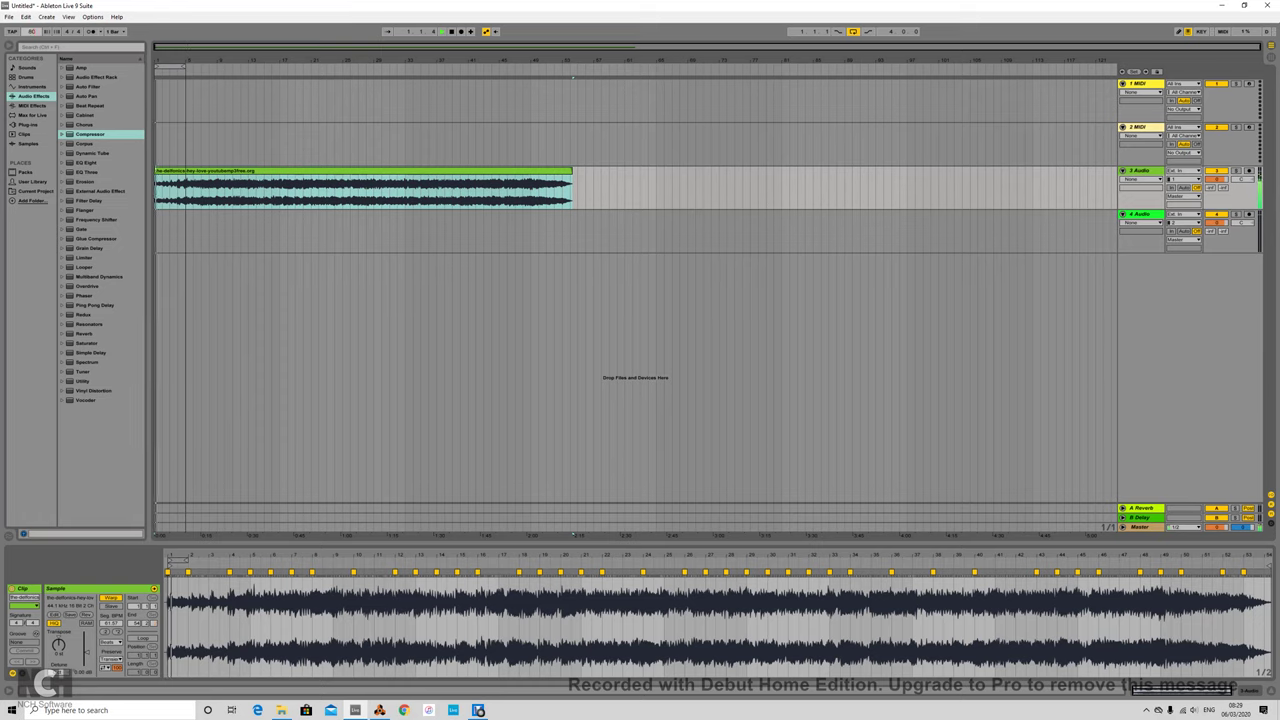
{"action": "key", "text": "Return"}
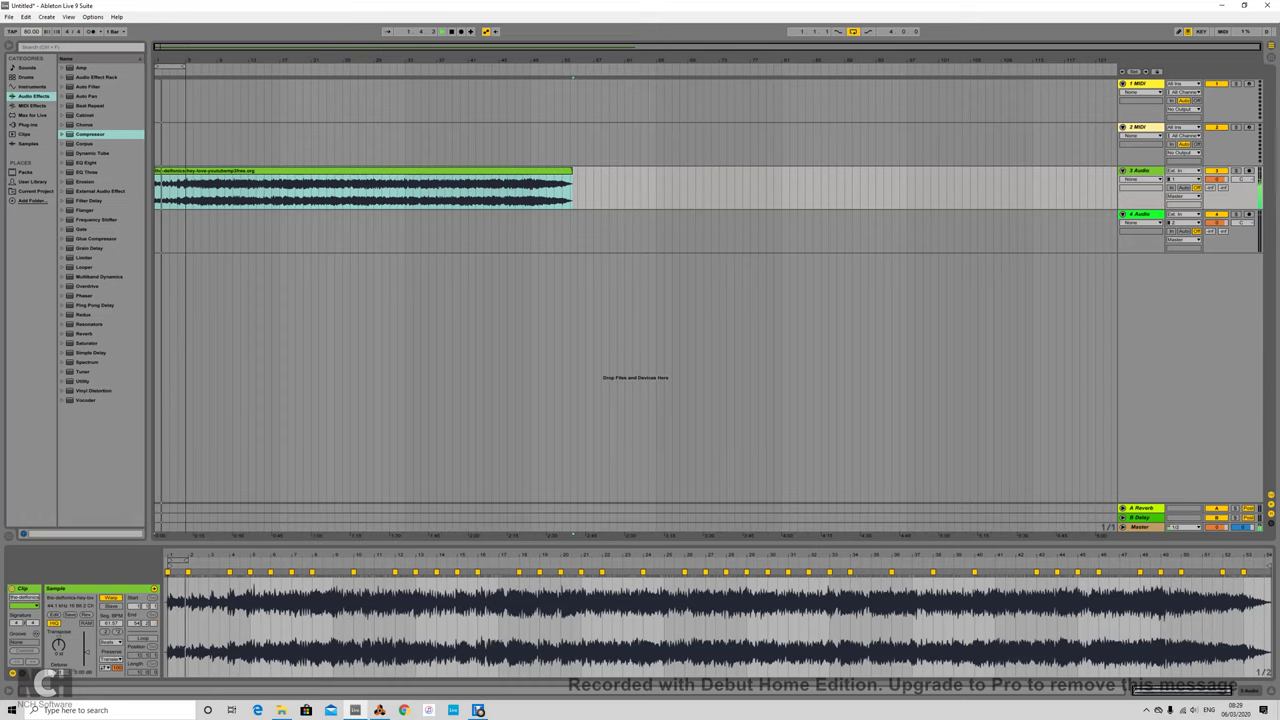
{"action": "left_click_drag", "start_coordinate": [243, 60], "coordinate": [371, 168]}
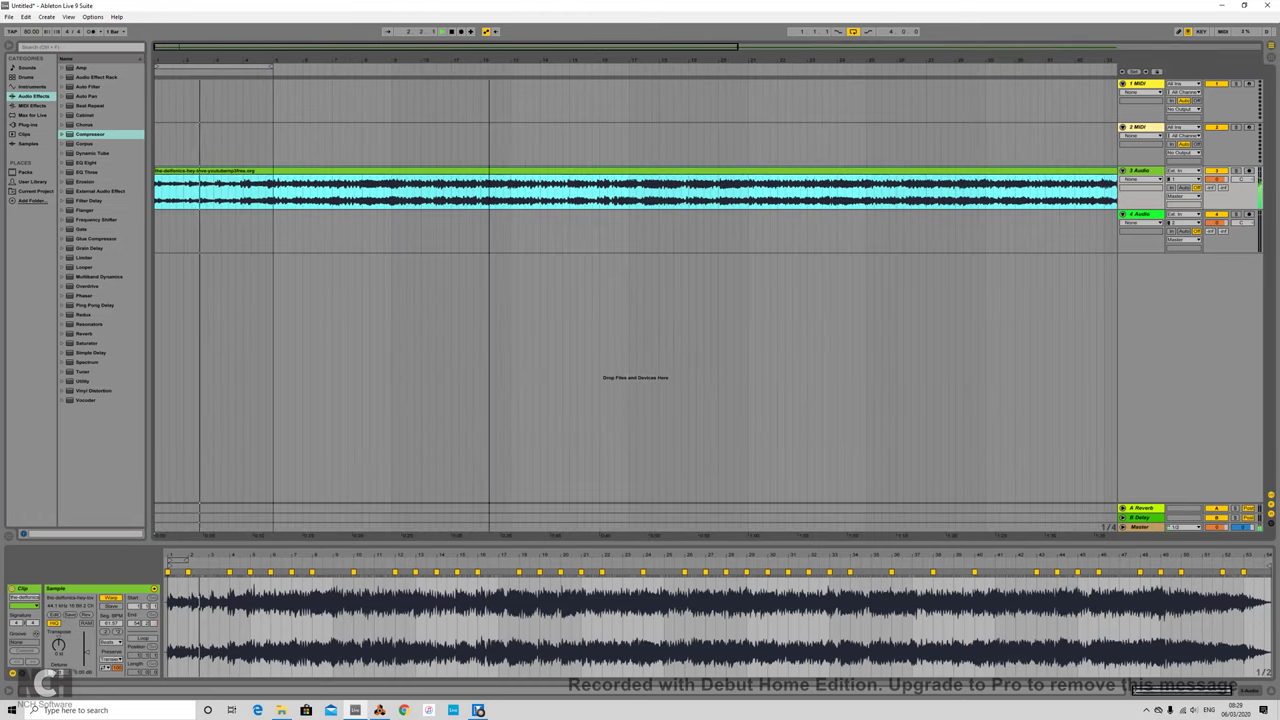
Switch to Reason and create a Redrum Drum Computer in the rack
{"action": "left_click", "coordinate": [380, 710]}
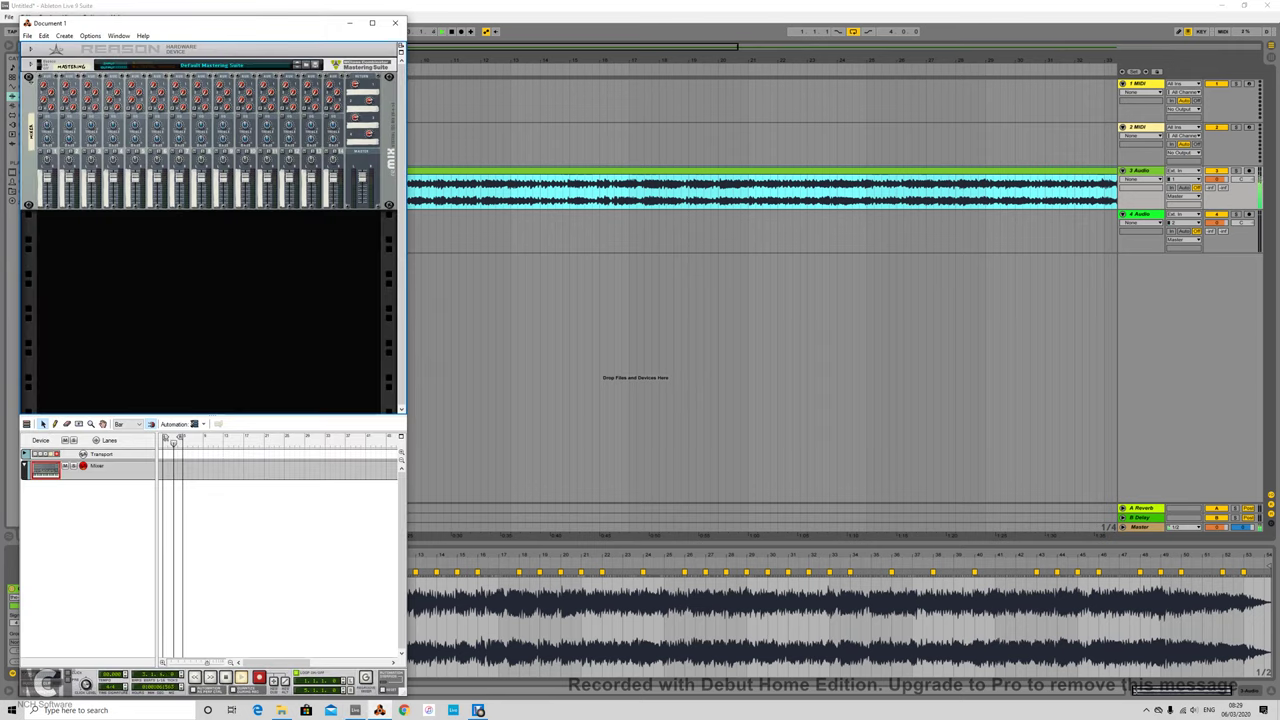
{"action": "left_click", "coordinate": [64, 36]}
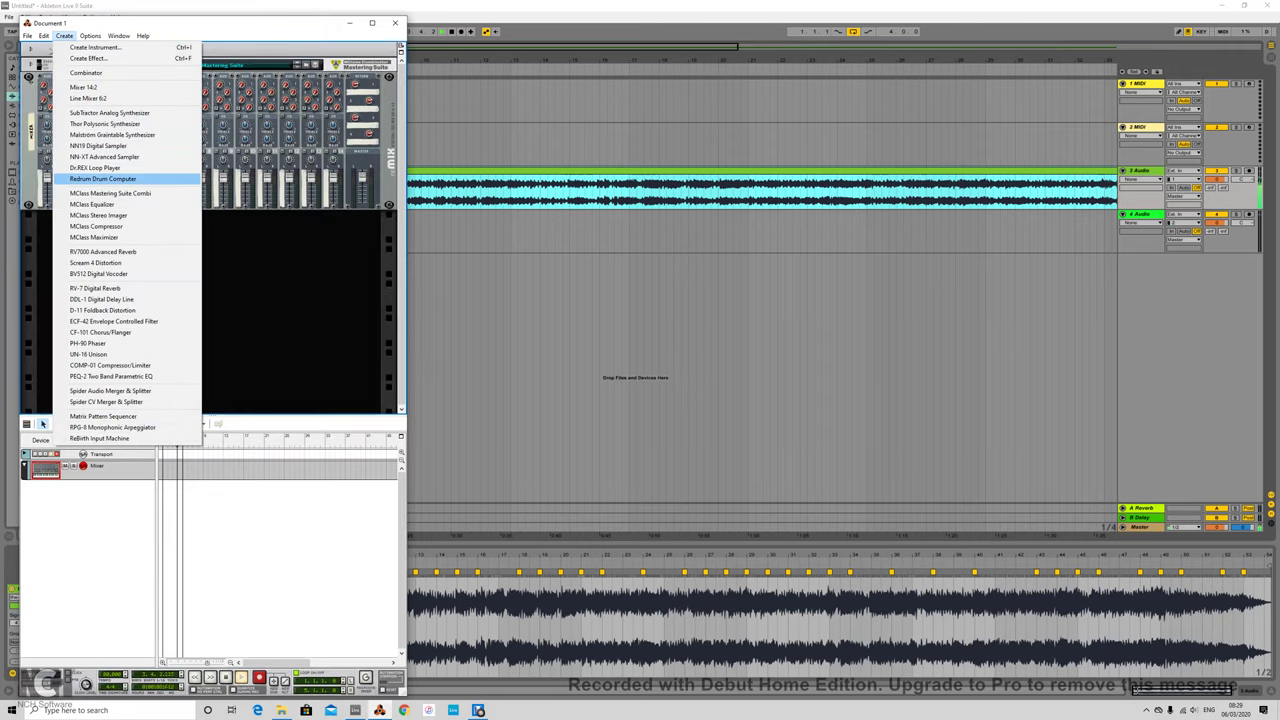
{"action": "left_click", "coordinate": [122, 178]}
Browse samples for Redrum channel 3 and pick Cymatics - Cobra Rimshot Snare 5 from the Cobra Hip Hop Sample Pack's drum one shots
{"action": "left_click", "coordinate": [139, 221]}
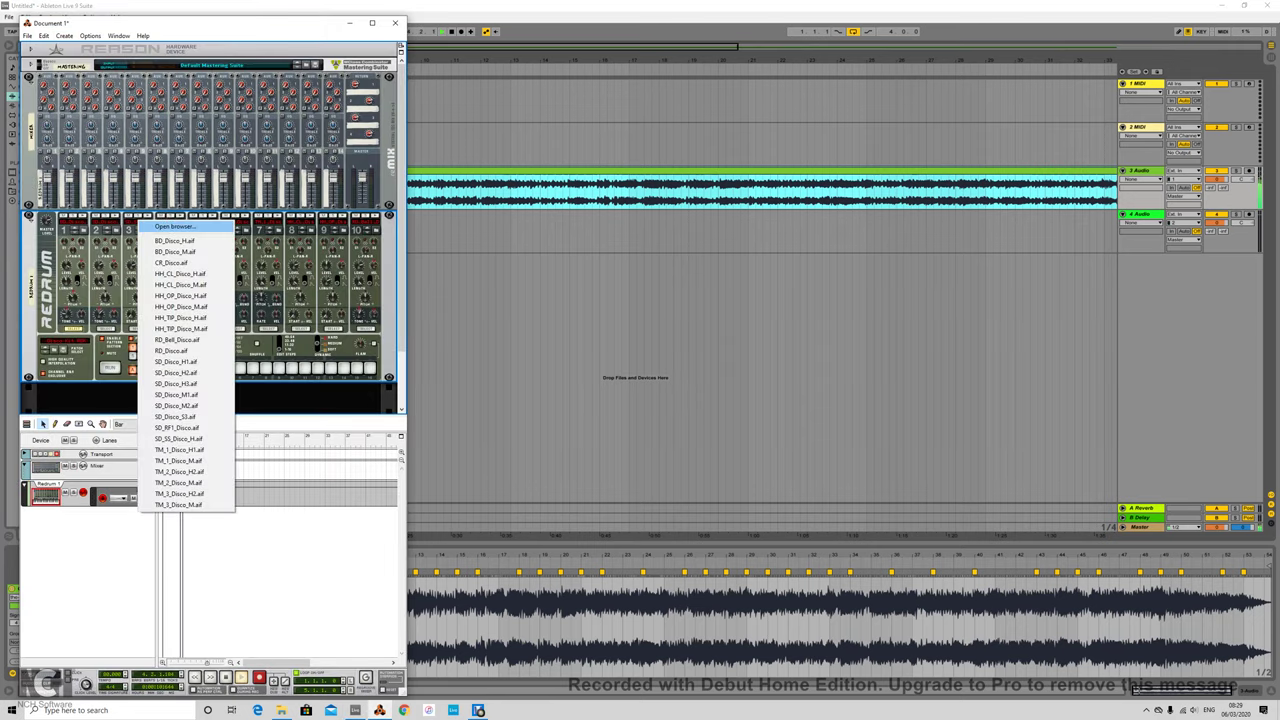
{"action": "left_click", "coordinate": [172, 226]}
{"action": "left_click", "coordinate": [41, 248]}
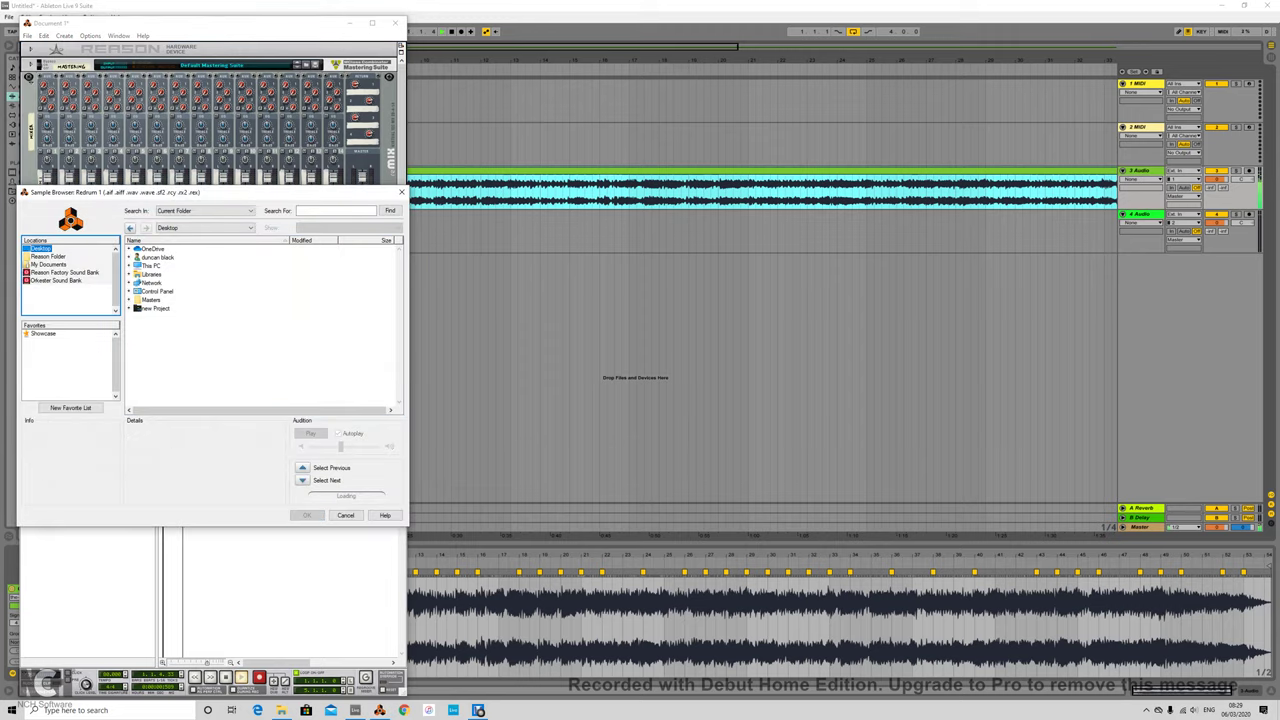
{"action": "double_click", "coordinate": [151, 266]}
{"action": "double_click", "coordinate": [157, 300]}
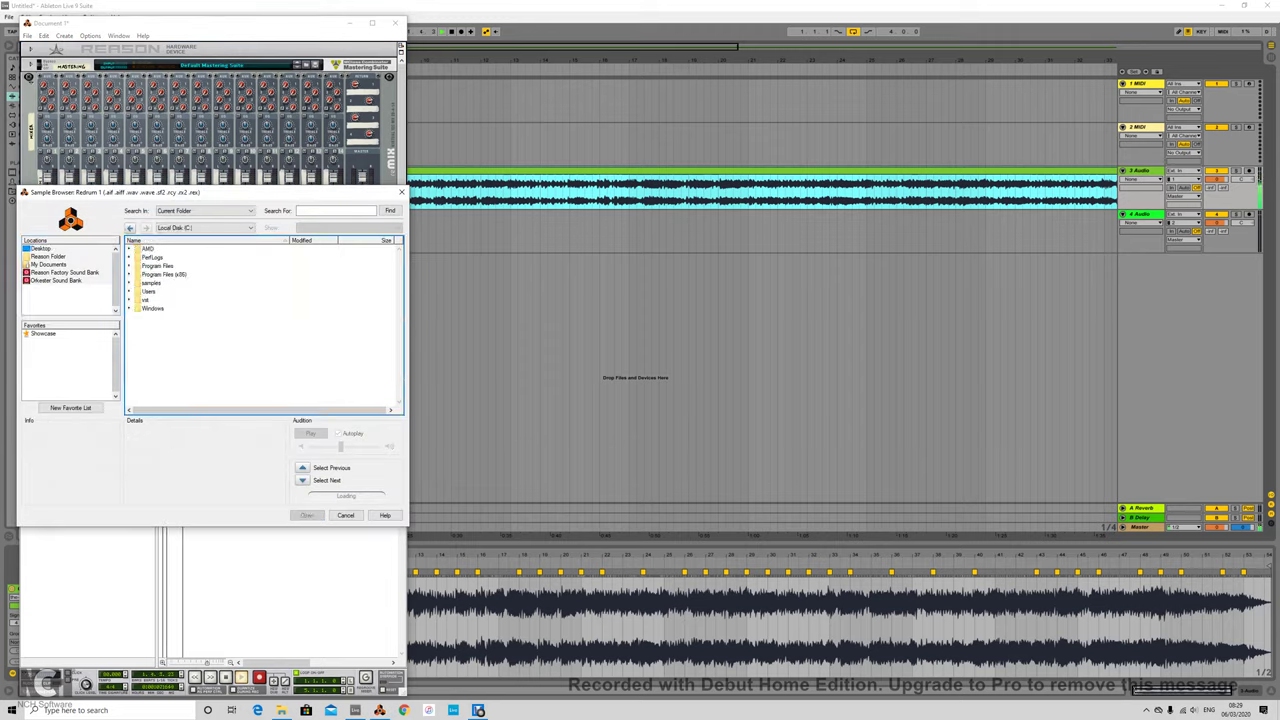
{"action": "double_click", "coordinate": [150, 283]}
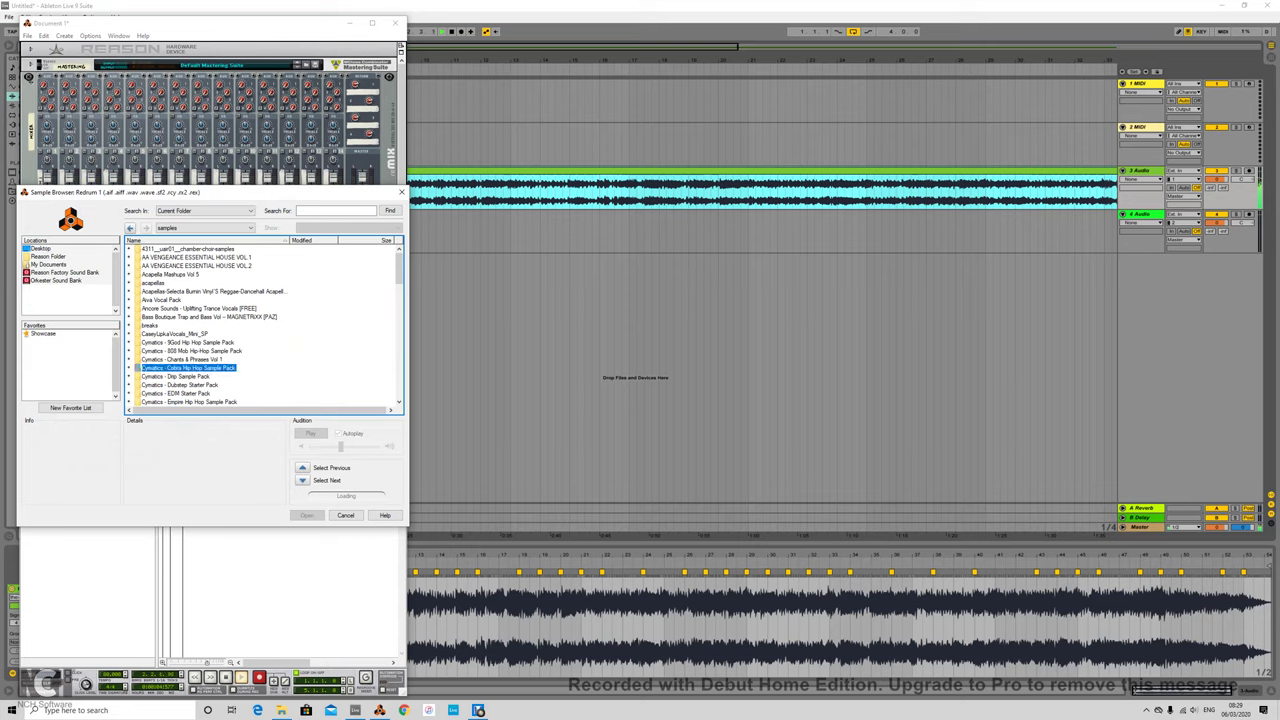
{"action": "double_click", "coordinate": [188, 368]}
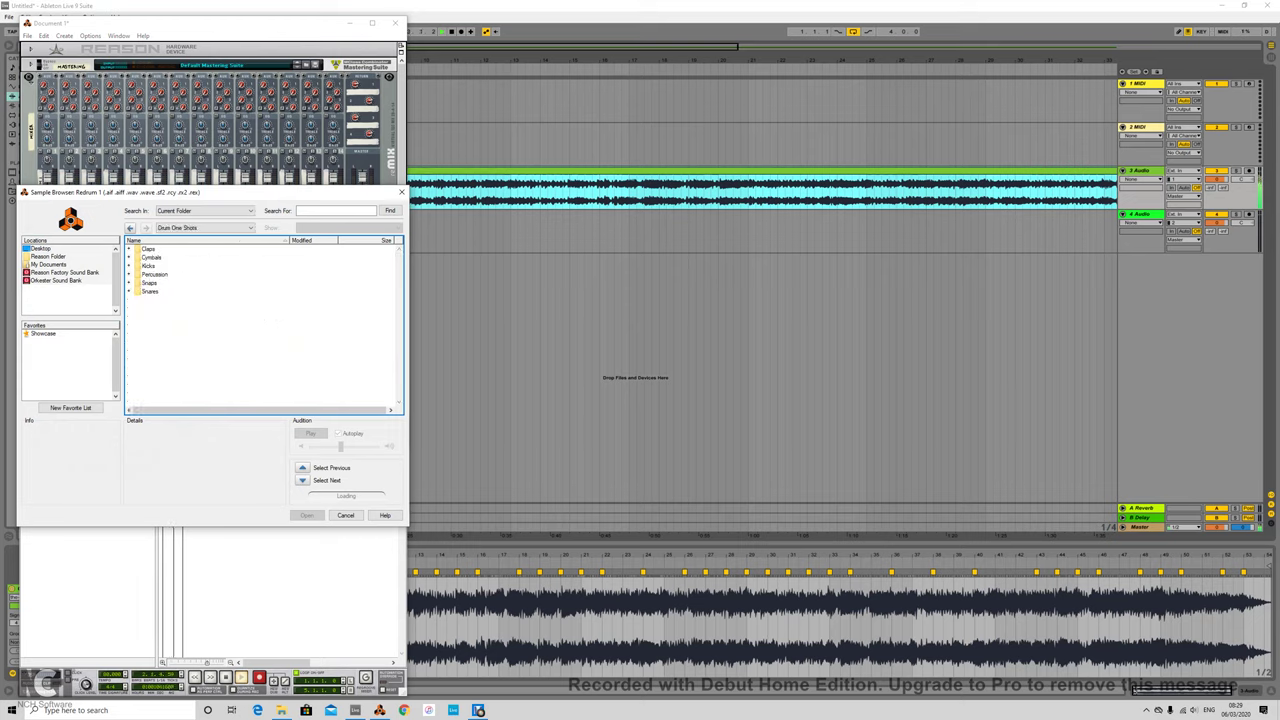
{"action": "double_click", "coordinate": [160, 257]}
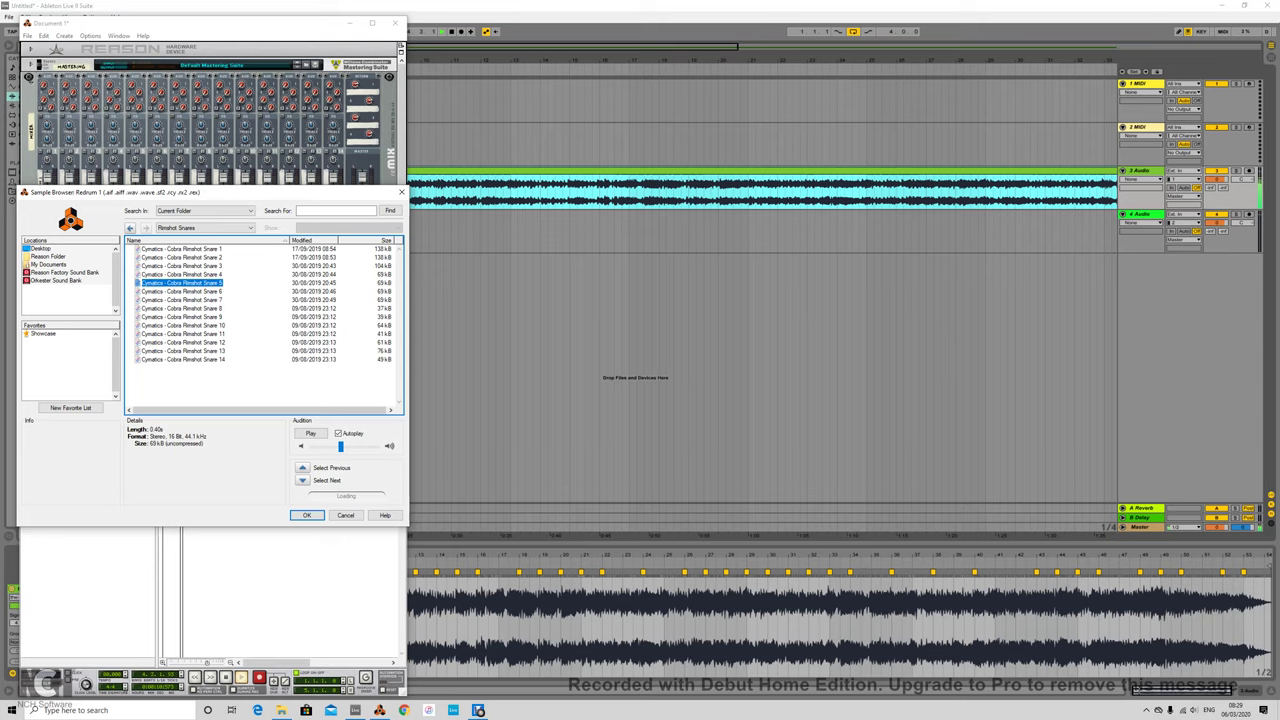
In Ableton Live, set the 4 Audio track's input to Reason's 1/2 mix channel with monitoring set to In
{"action": "left_click", "coordinate": [1184, 214]}
{"action": "left_click", "coordinate": [1180, 229]}
{"action": "left_click", "coordinate": [1172, 231]}
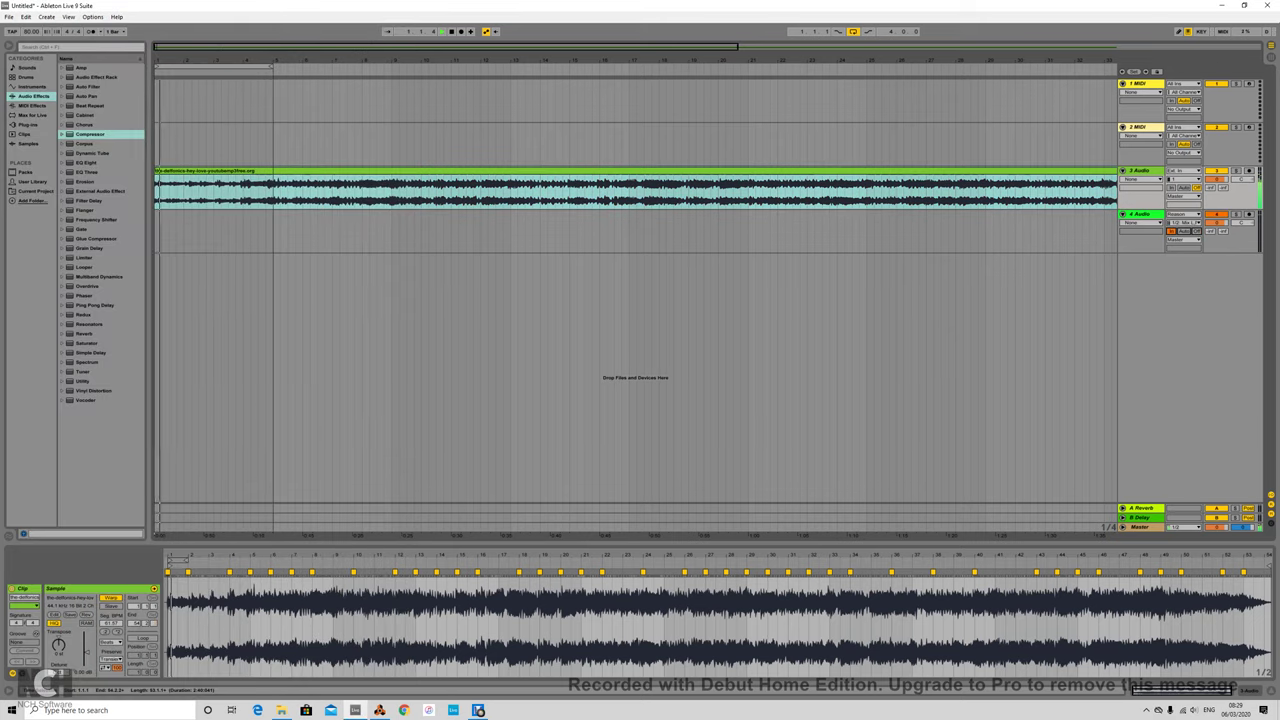
Back in Reason, load the chosen rimshot snare into Redrum channel 3 and program hits on steps 5 and 13
{"action": "left_click", "coordinate": [379, 710]}
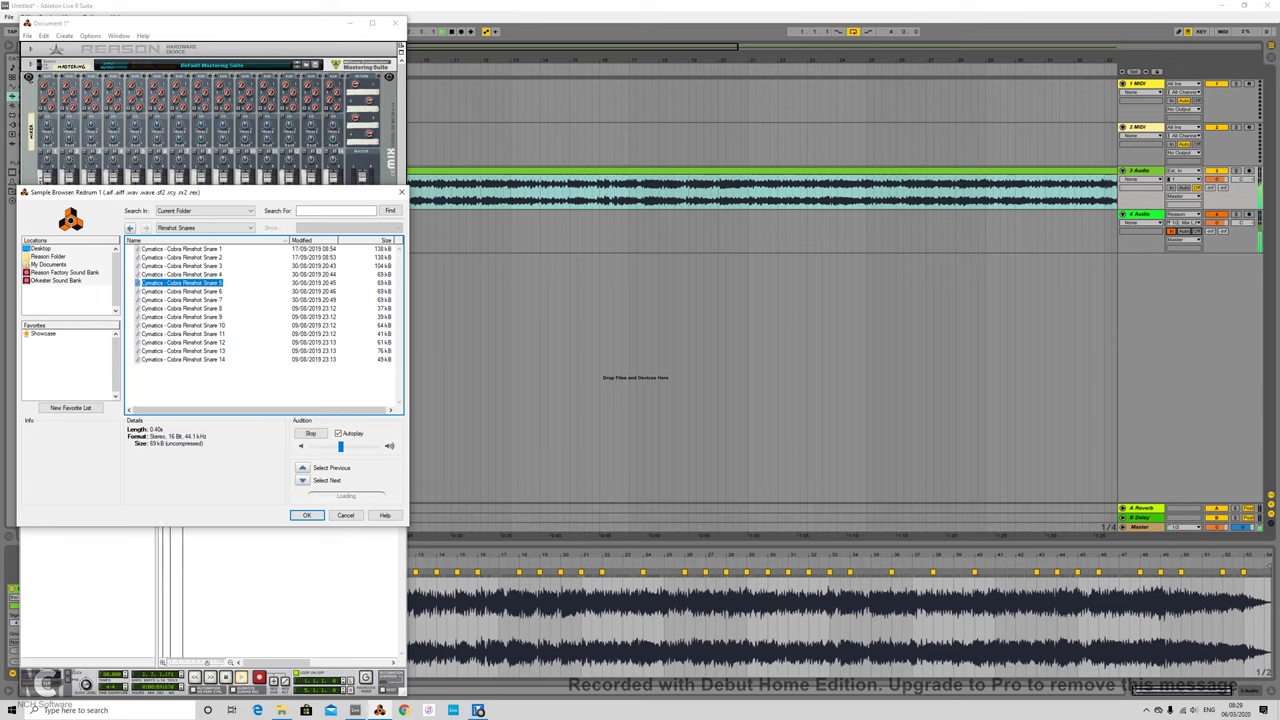
{"action": "key", "text": "Return"}
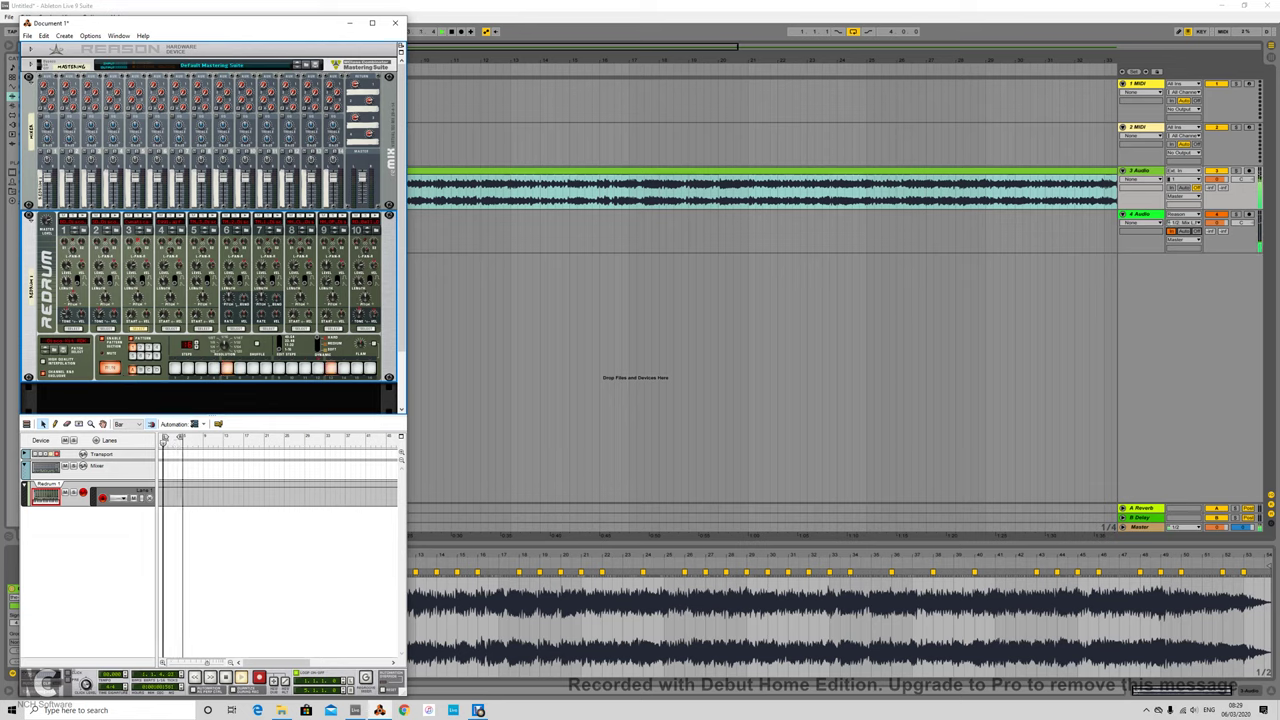
Switch to Ableton Live and shorten the loop to the first two bars
{"action": "key", "text": "alt+Tab"}
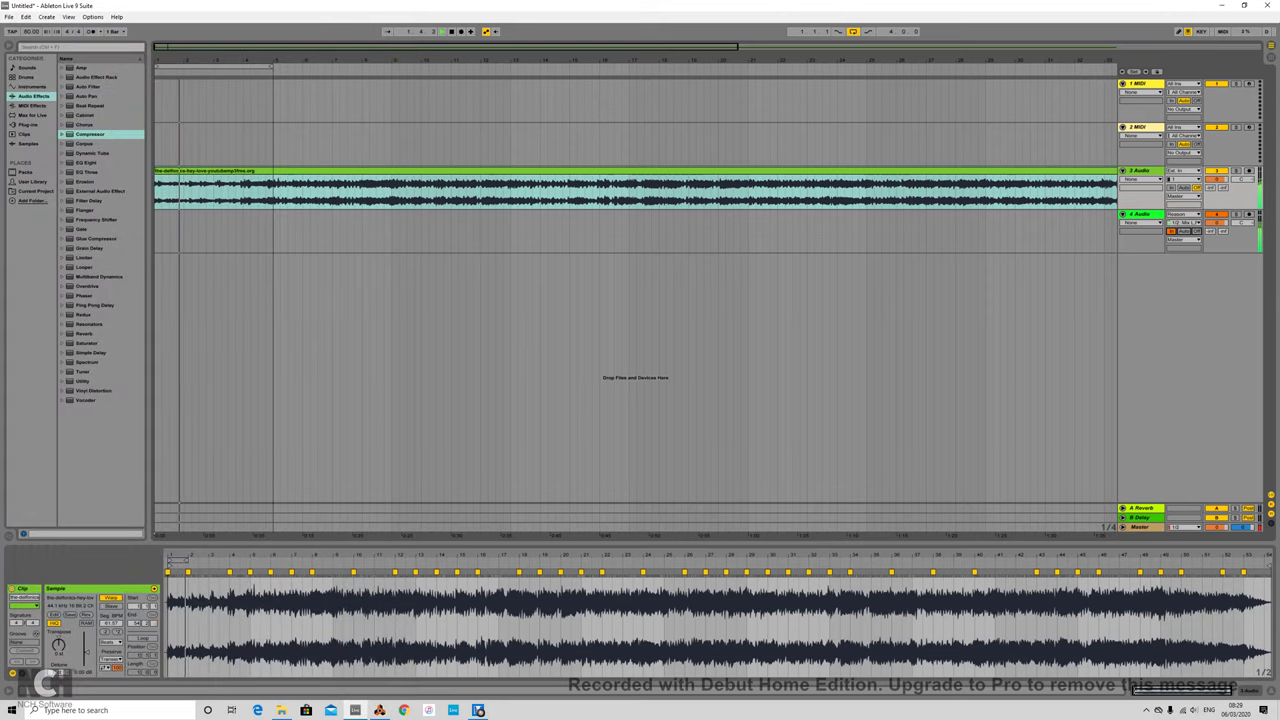
{"action": "left_click_drag", "start_coordinate": [272, 67], "coordinate": [214, 152]}
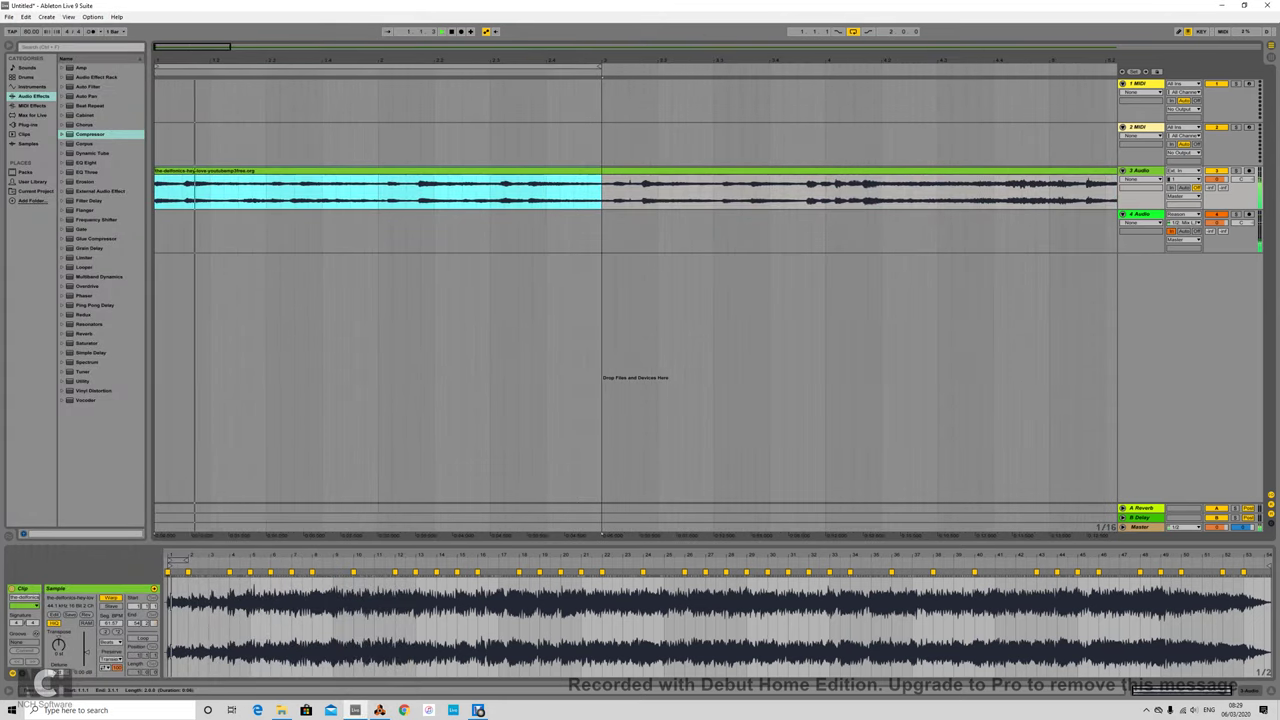
Move the one-beat slice at 1.1.3 to the start of the 3 Audio track and follow it with a duplicate extended by half a beat
{"action": "left_click_drag", "start_coordinate": [183, 192], "coordinate": [237, 192]}
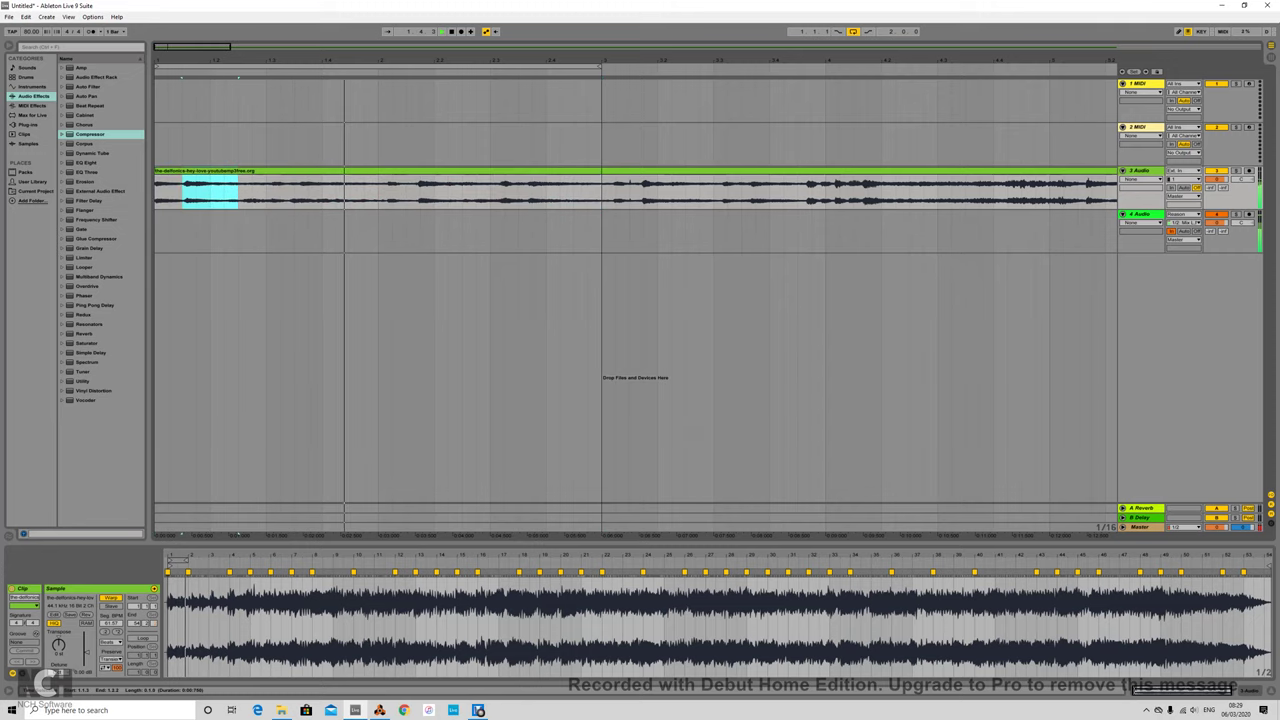
{"action": "key", "text": "ctrl+e"}
{"action": "left_click", "coordinate": [156, 192]}
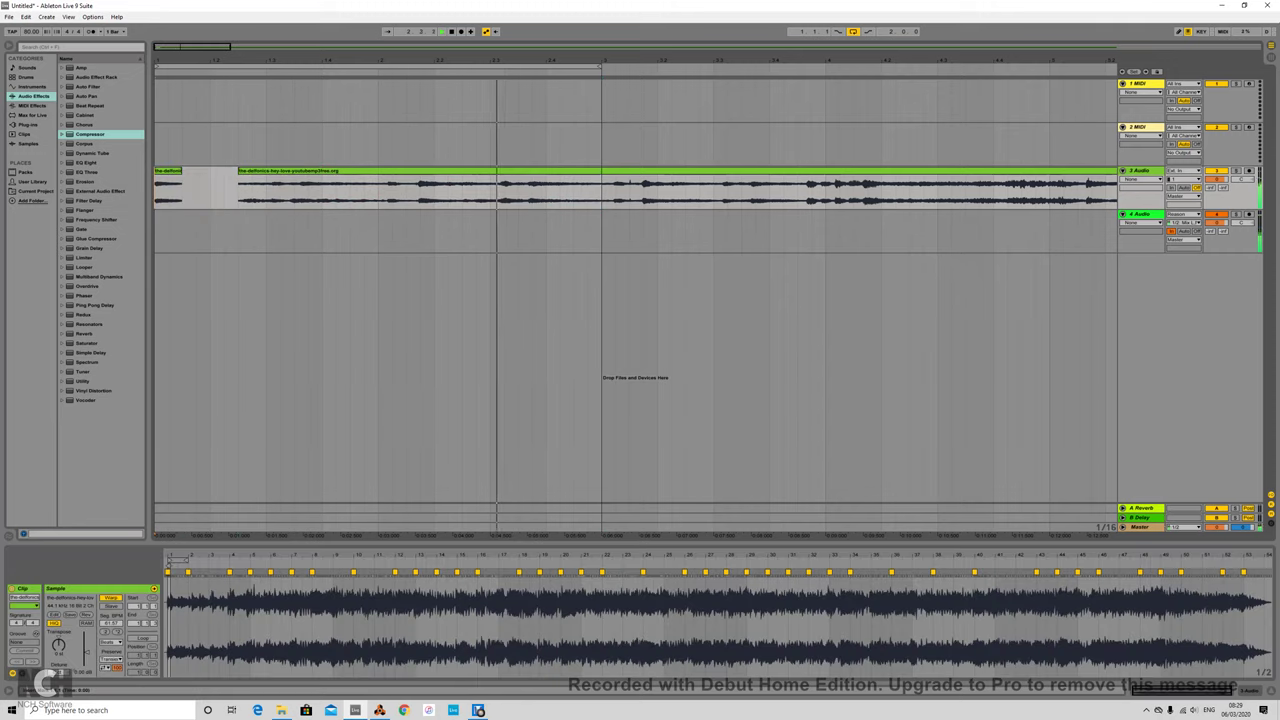
{"action": "key", "text": "ctrl+v"}
{"action": "key", "text": "ctrl+d"}
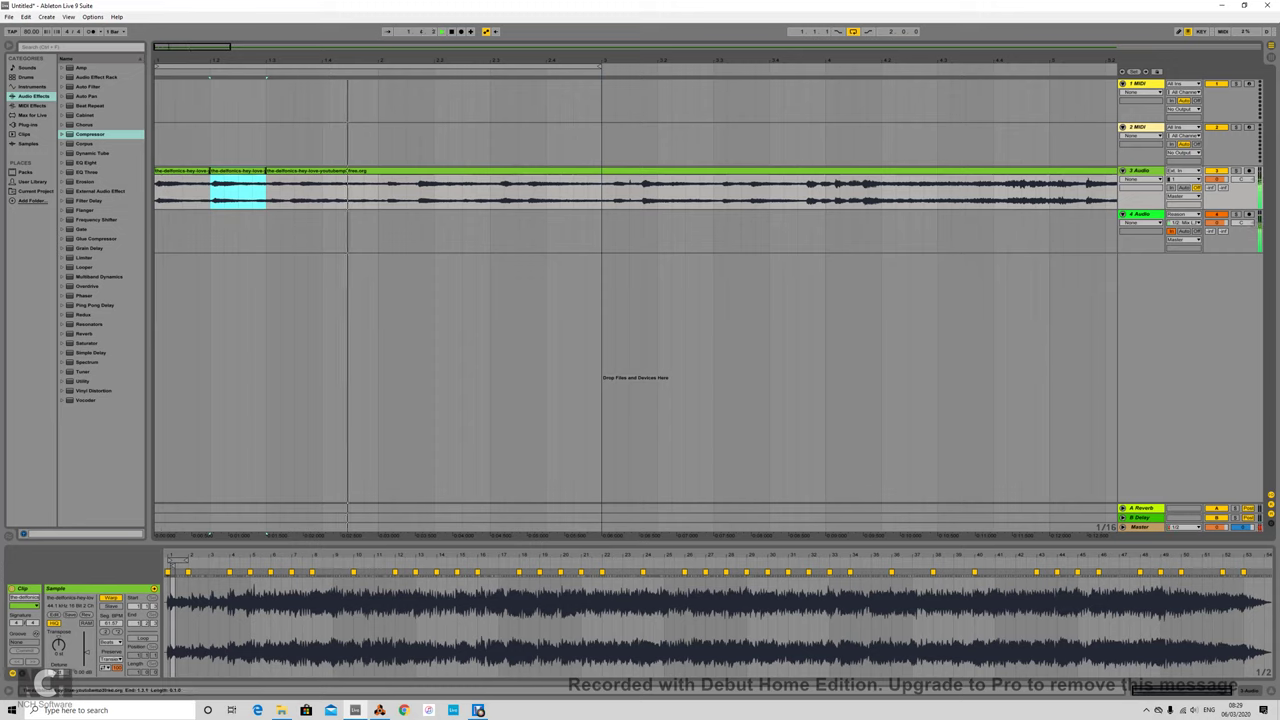
{"action": "left_click_drag", "start_coordinate": [266, 171], "coordinate": [294, 171]}
Move the 0.1.1-long slice at 2.1.4 back to 1.4.1 and delete the leftover fragments on either side of it
{"action": "left_click_drag", "start_coordinate": [420, 192], "coordinate": [366, 171]}
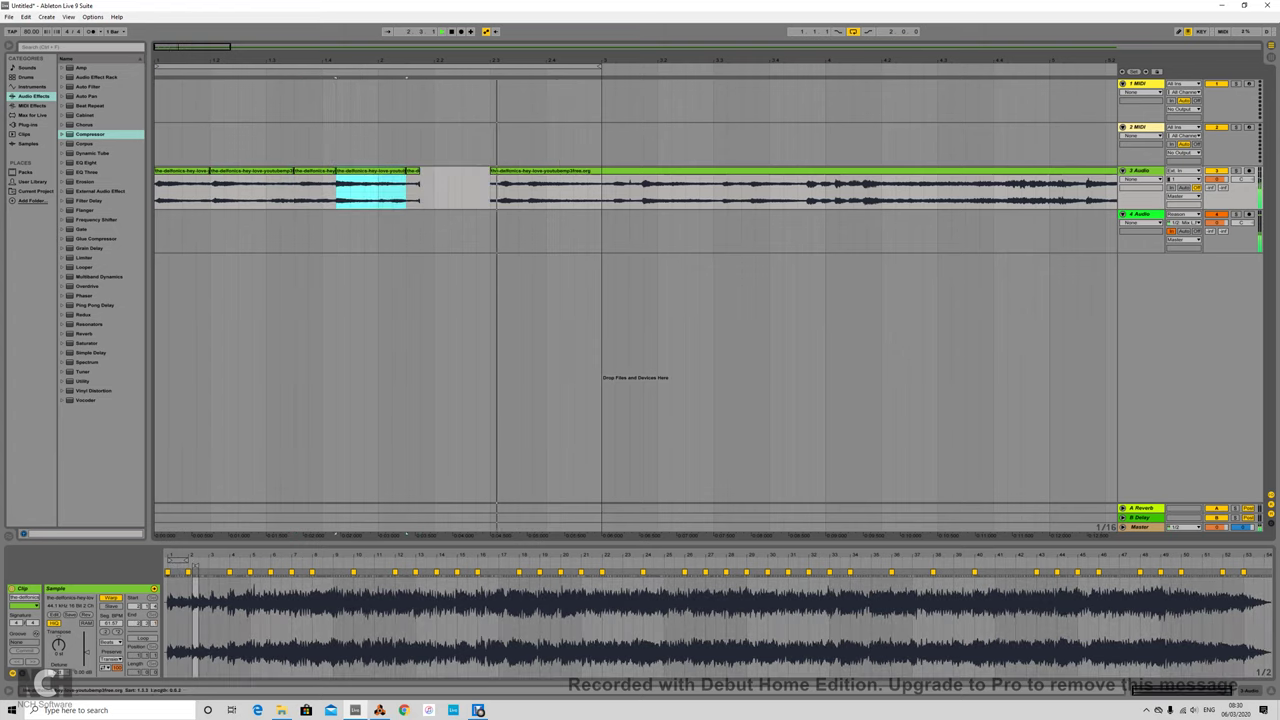
{"action": "left_click", "coordinate": [315, 171]}
{"action": "key", "text": "Delete"}
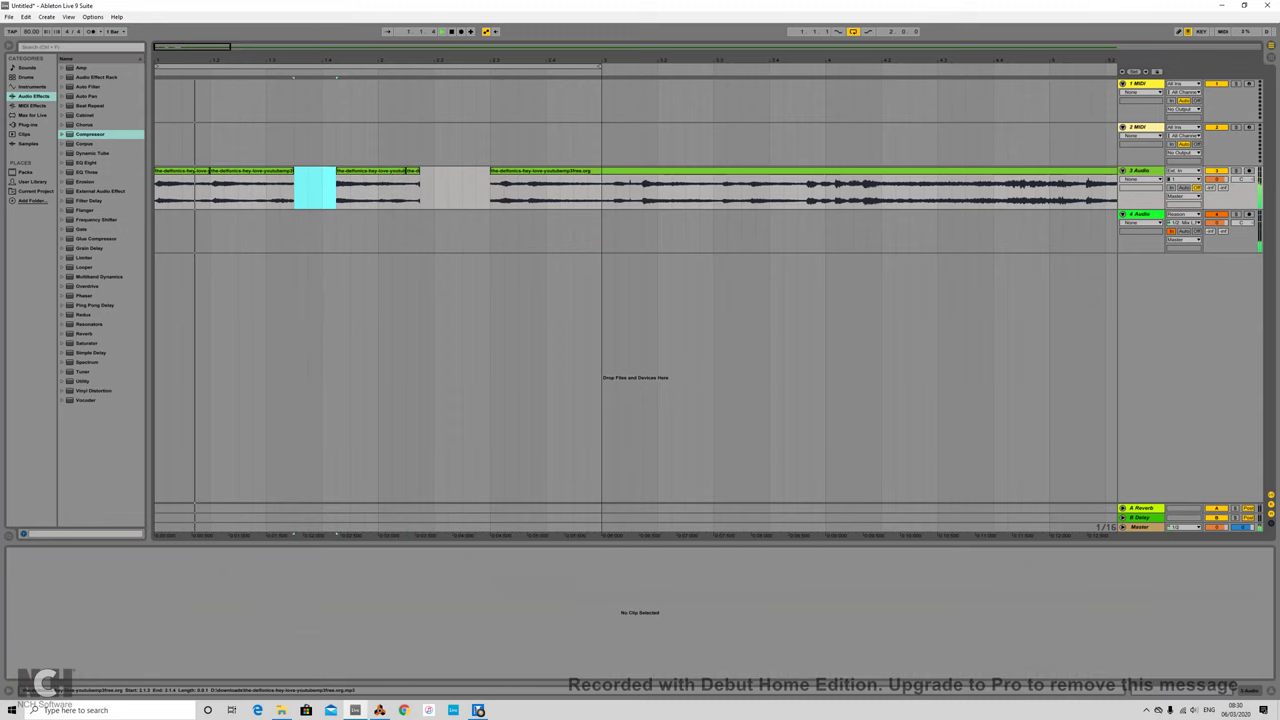
{"action": "left_click", "coordinate": [413, 186]}
{"action": "key", "text": "Delete"}
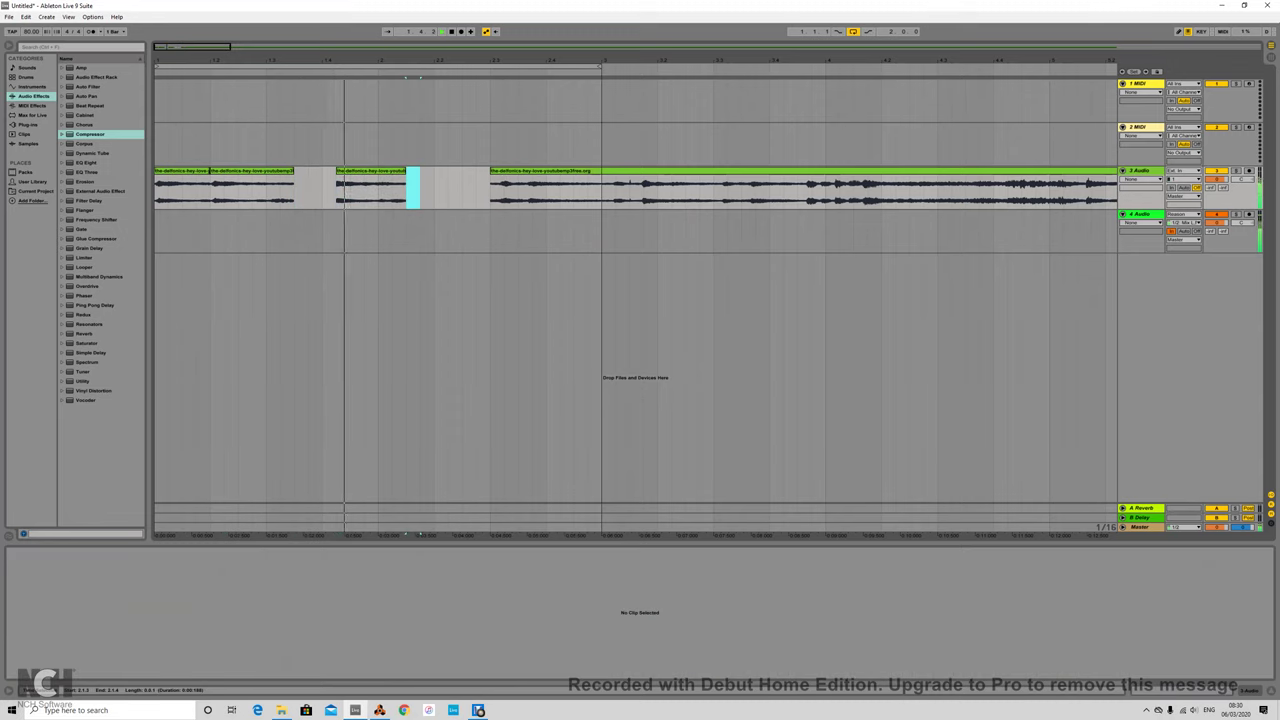
{"action": "left_click_drag", "start_coordinate": [368, 171], "coordinate": [354, 171]}
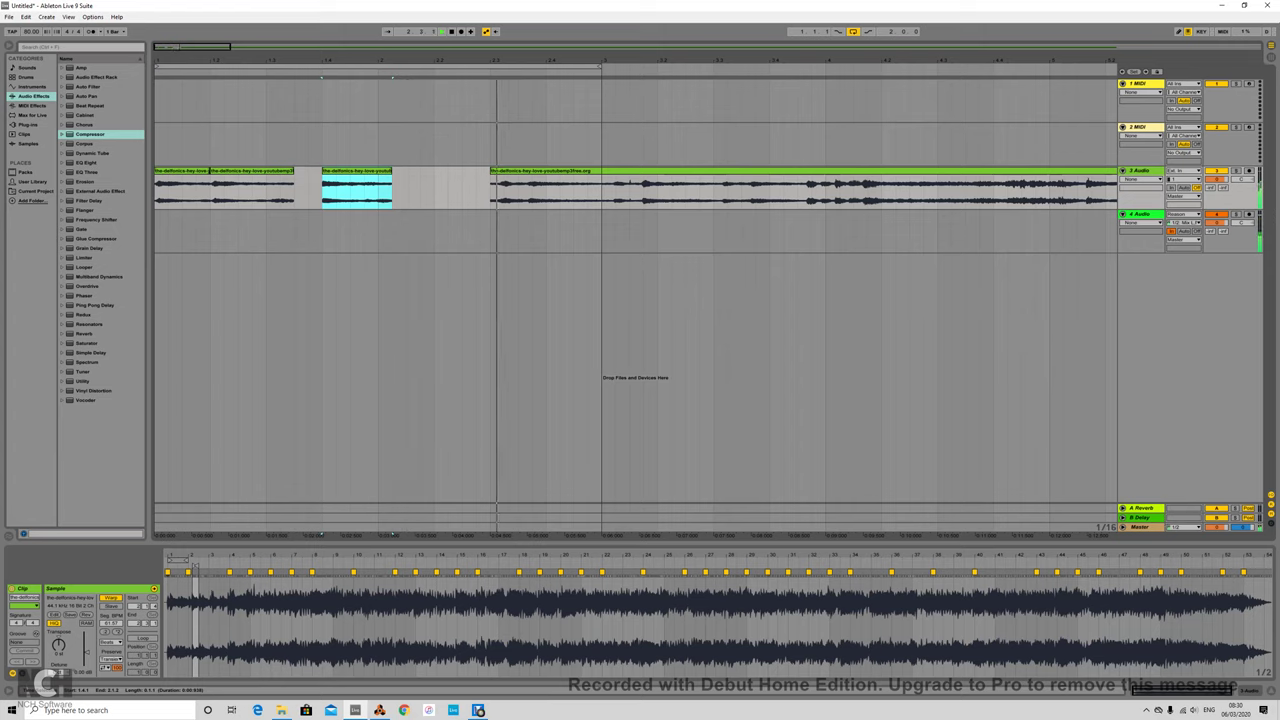
Move the 0.1.1-long slice at 2.3.4 back to 2.2.1 and delete the leftover fragment after it
{"action": "left_click_drag", "start_coordinate": [532, 190], "coordinate": [468, 171]}
{"action": "left_click", "coordinate": [518, 171]}
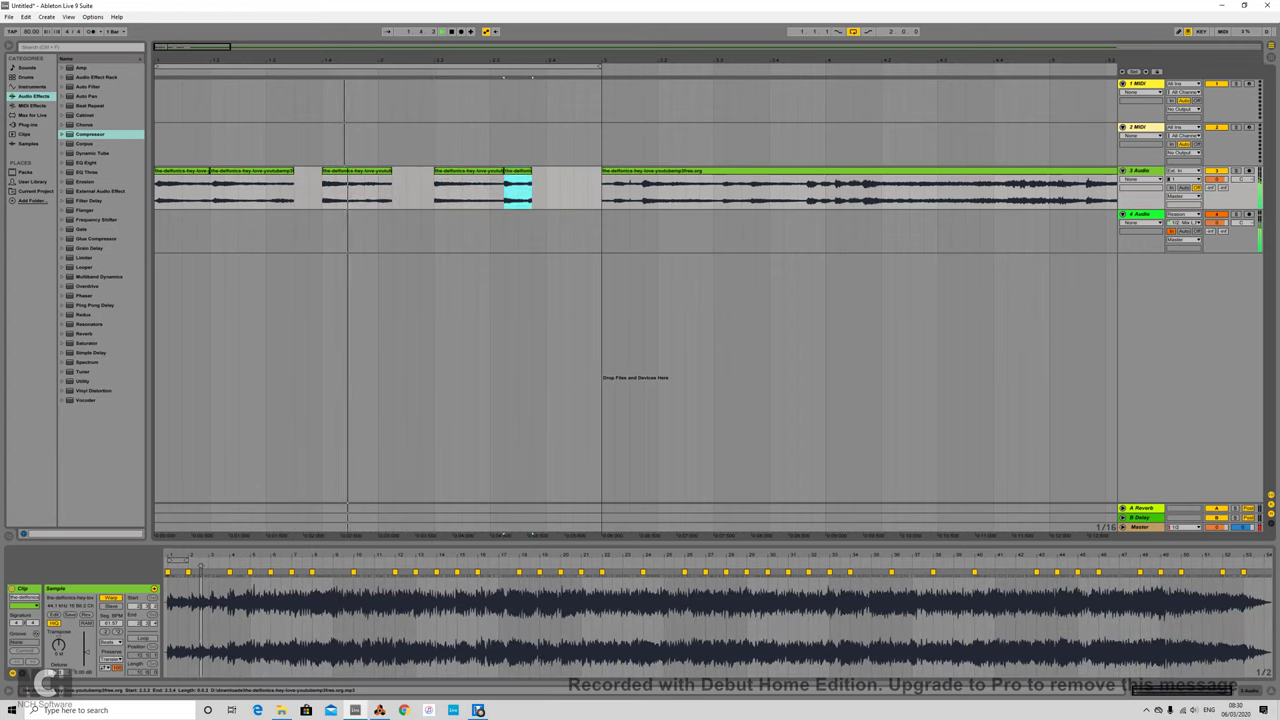
{"action": "key", "text": "Delete"}
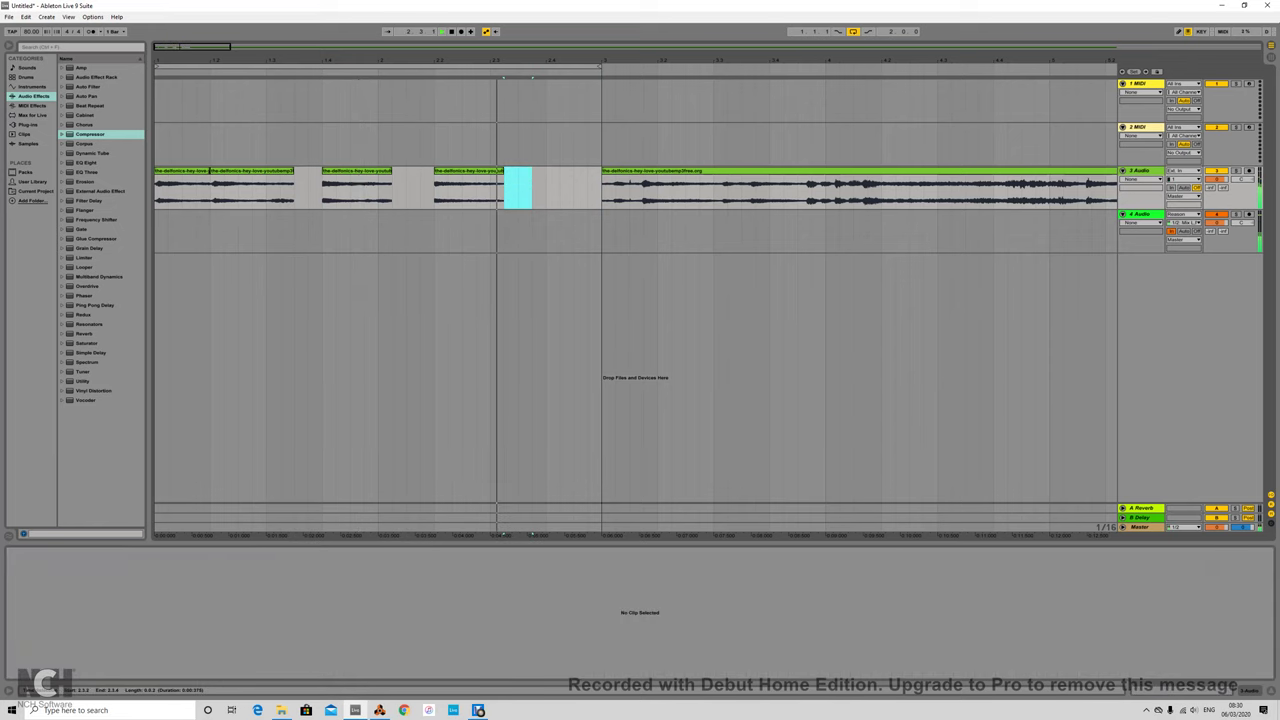
Move the 0.1.1-long slice after bar 3 back to 2.3.3 and delete the leftover fragment at 3.1.1
{"action": "left_click_drag", "start_coordinate": [643, 190], "coordinate": [555, 190]}
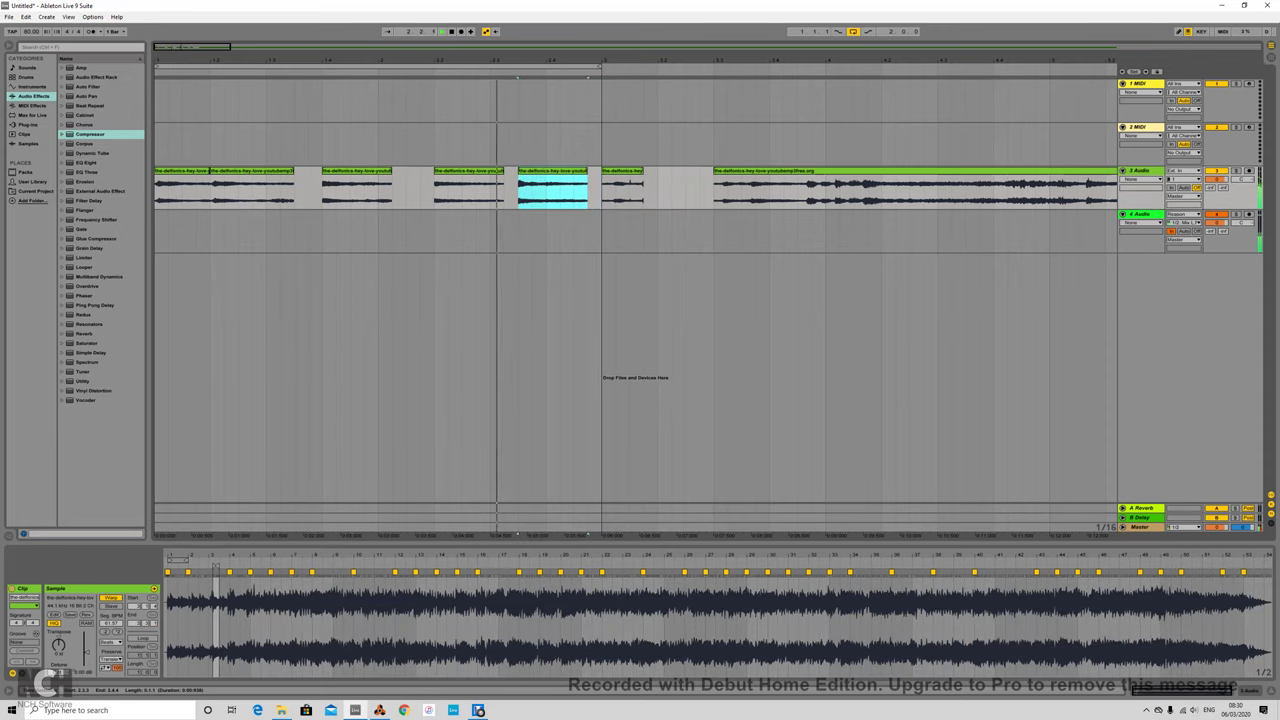
{"action": "left_click", "coordinate": [622, 171]}
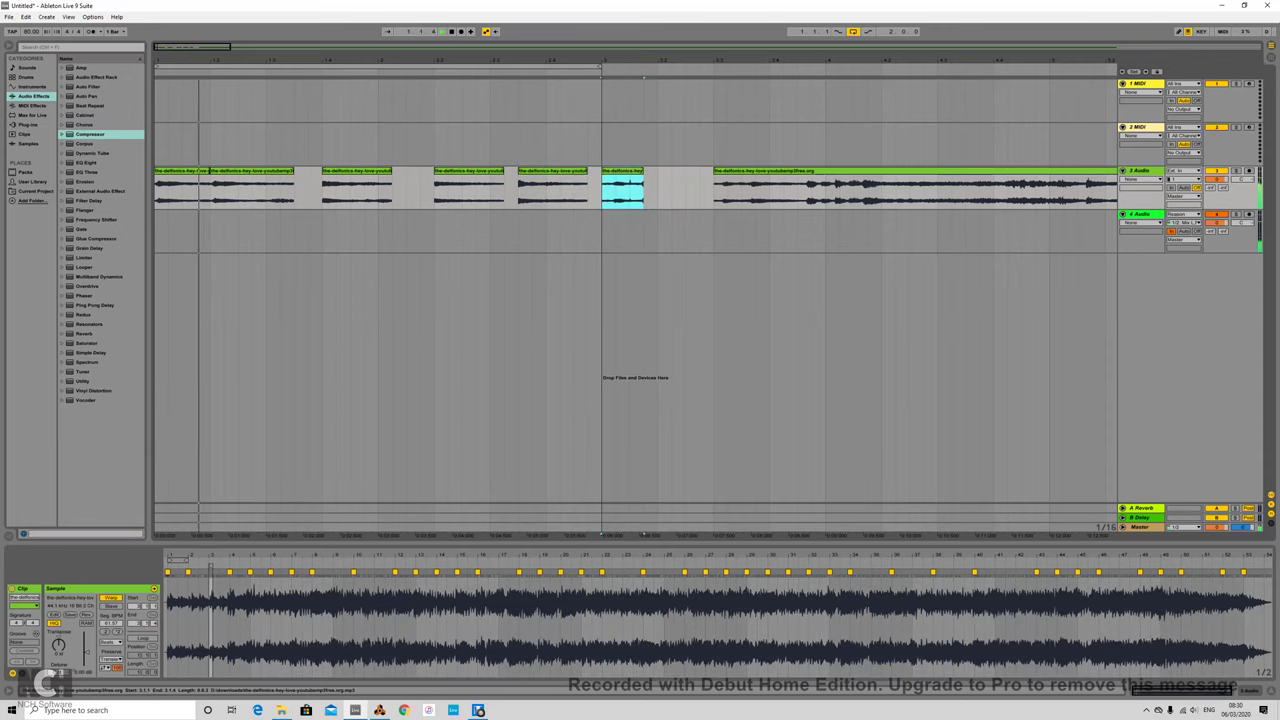
{"action": "key", "text": "Delete"}
Duplicate the 3 Audio track and delete the clips in the first two bars of the copy
{"action": "right_click", "coordinate": [1148, 172]}
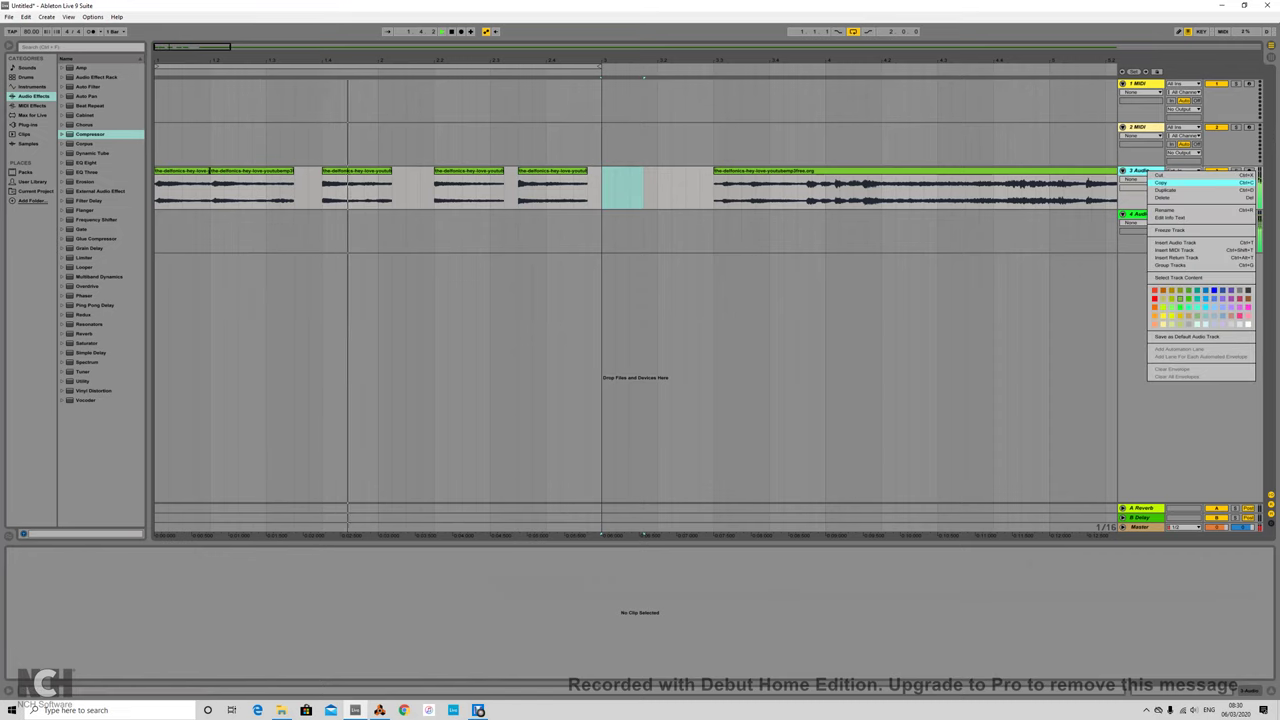
{"action": "left_click", "coordinate": [1166, 190]}
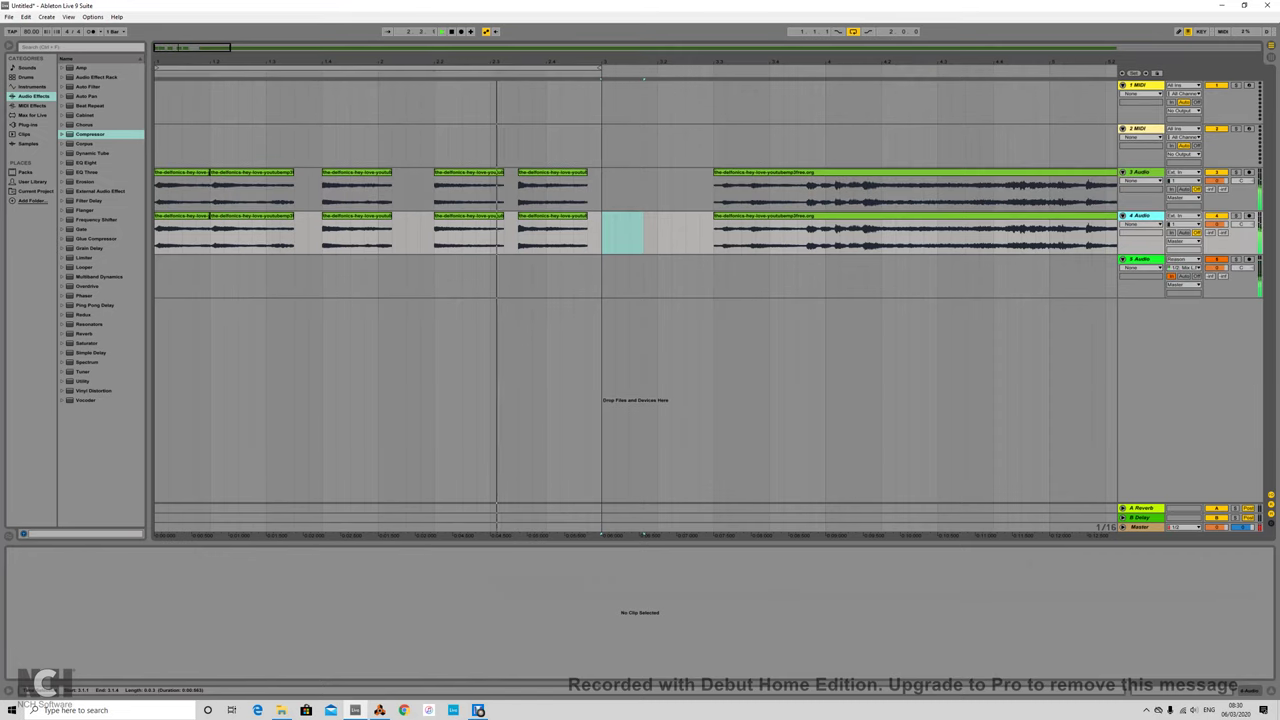
{"action": "left_click_drag", "start_coordinate": [602, 240], "coordinate": [156, 241]}
{"action": "key", "text": "Delete"}
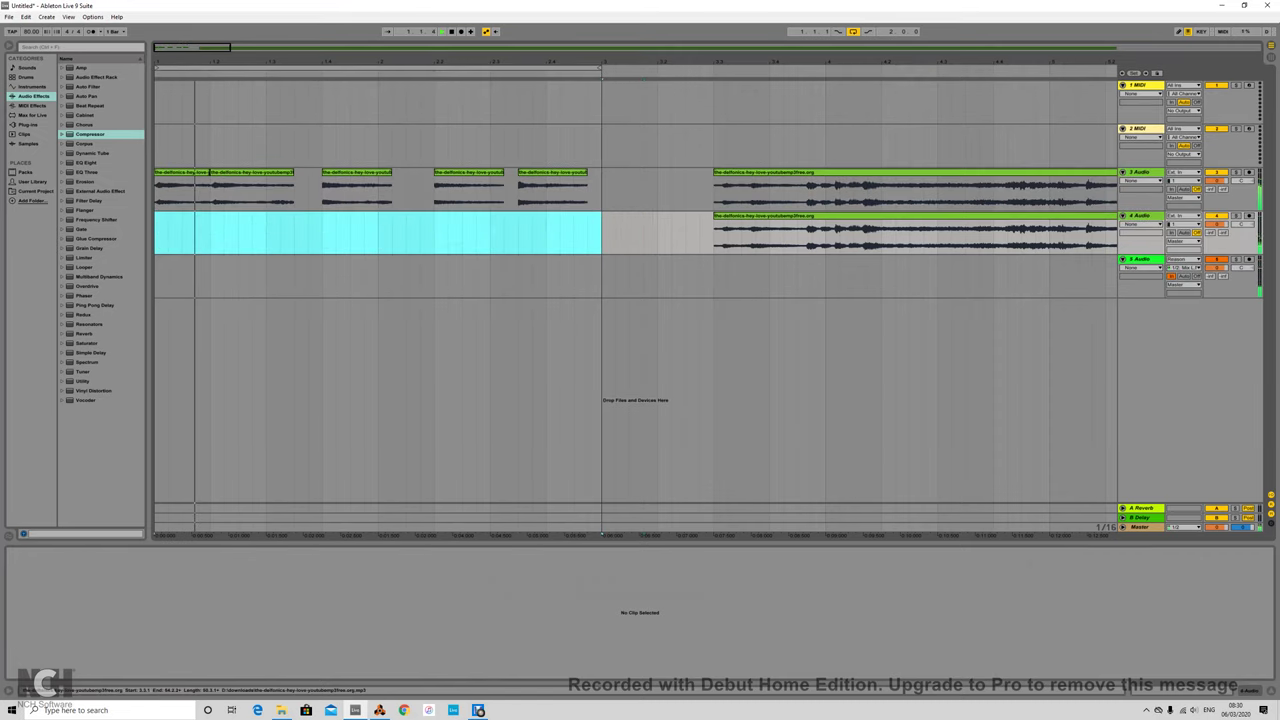
Place the long 4 Audio clip at 1.1.1 with its sample starting at bar 40, and mute the 3 Audio track
{"action": "left_click_drag", "start_coordinate": [745, 216], "coordinate": [186, 216]}
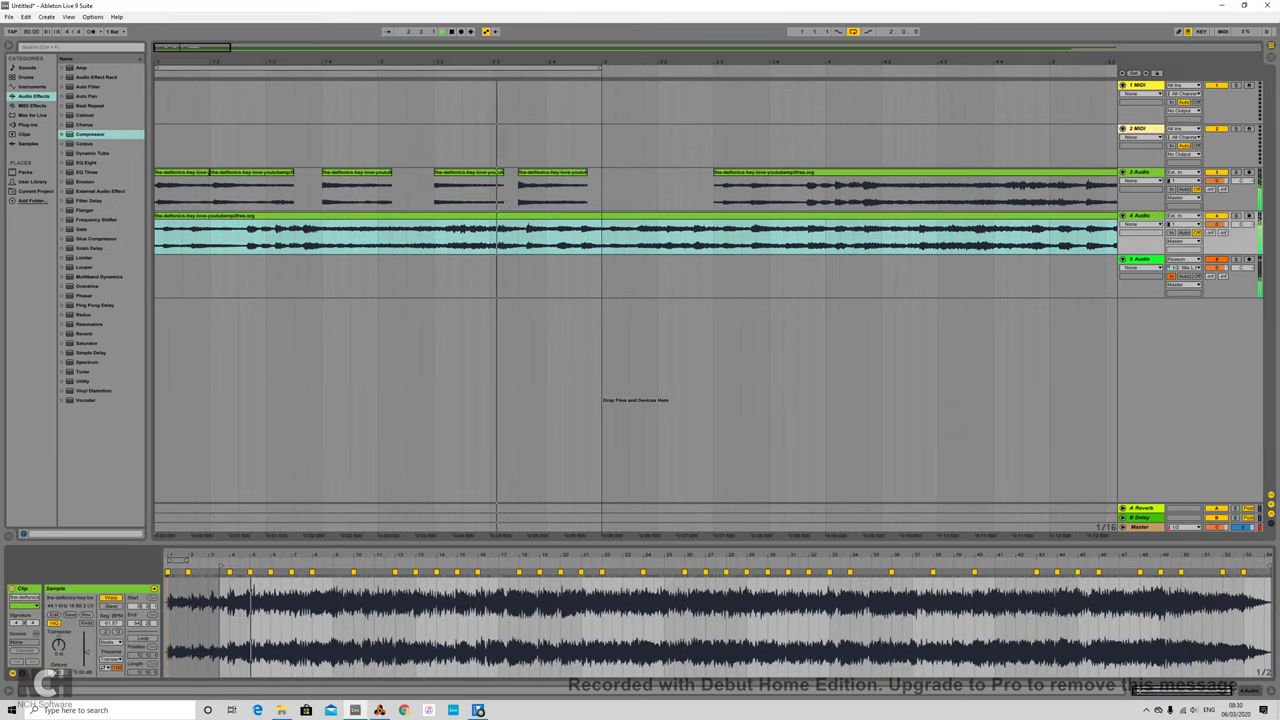
{"action": "mouse_move", "coordinate": [701, 566]}
{"action": "left_mouse_down"}
{"action": "mouse_move", "coordinate": [1248, 566]}
{"action": "mouse_move", "coordinate": [962, 567]}
{"action": "mouse_move", "coordinate": [976, 567]}
{"action": "left_mouse_up"}
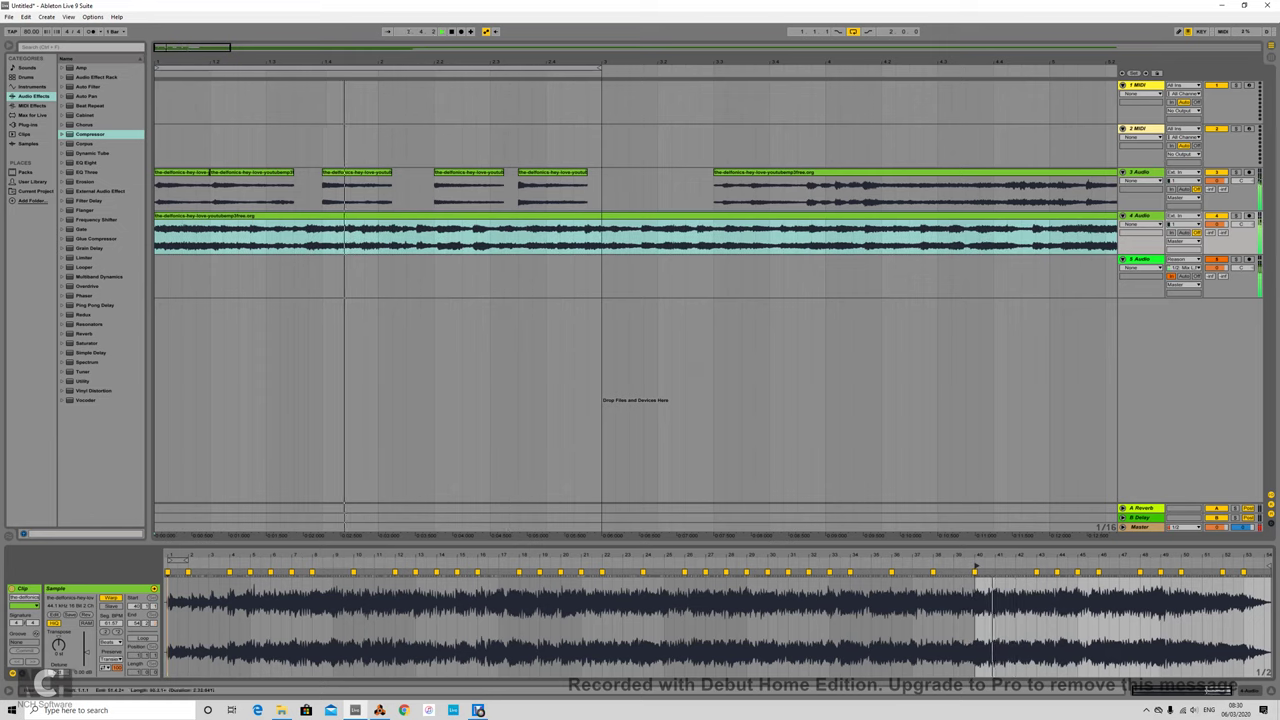
{"action": "left_click", "coordinate": [1216, 172]}
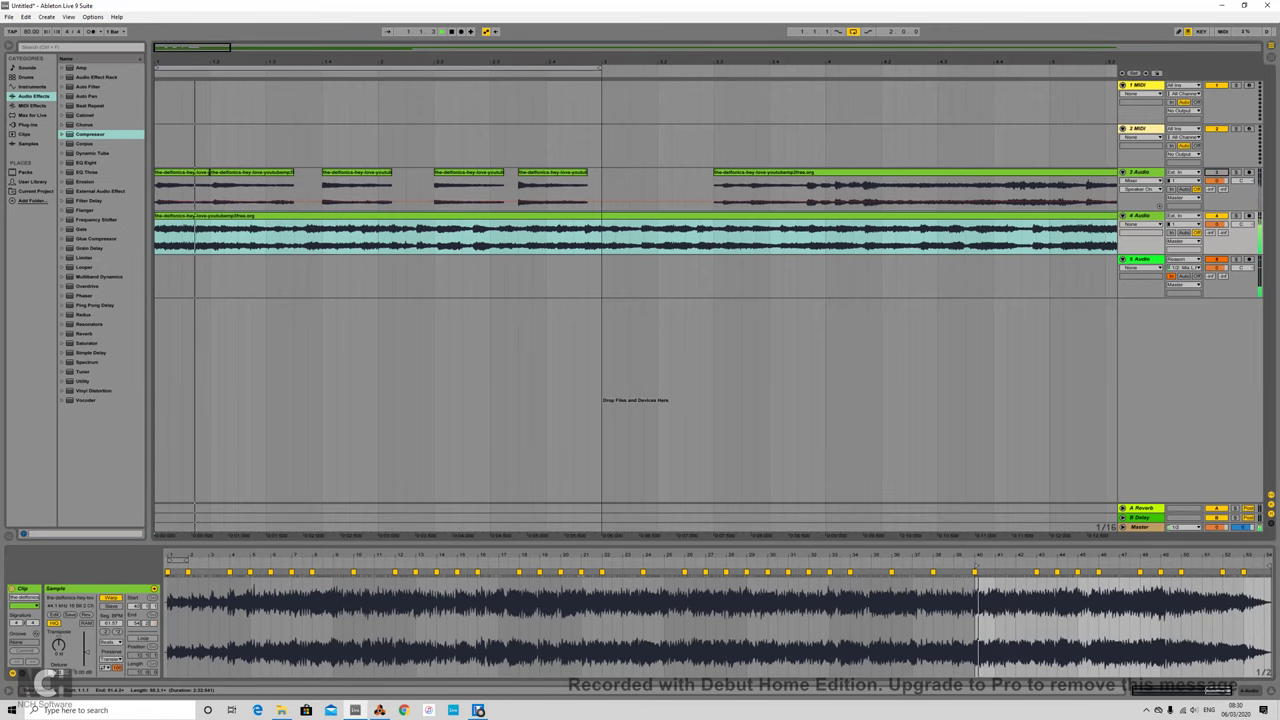
Cut gaps in the long 4 Audio clip at 1.2.1–1.2.3, 1.3.1–1.3.2, 1.4.1–2.1.1 and 2.3.1–2.3.2
{"action": "left_click_drag", "start_coordinate": [210, 237], "coordinate": [238, 237]}
{"action": "key", "text": "Delete"}
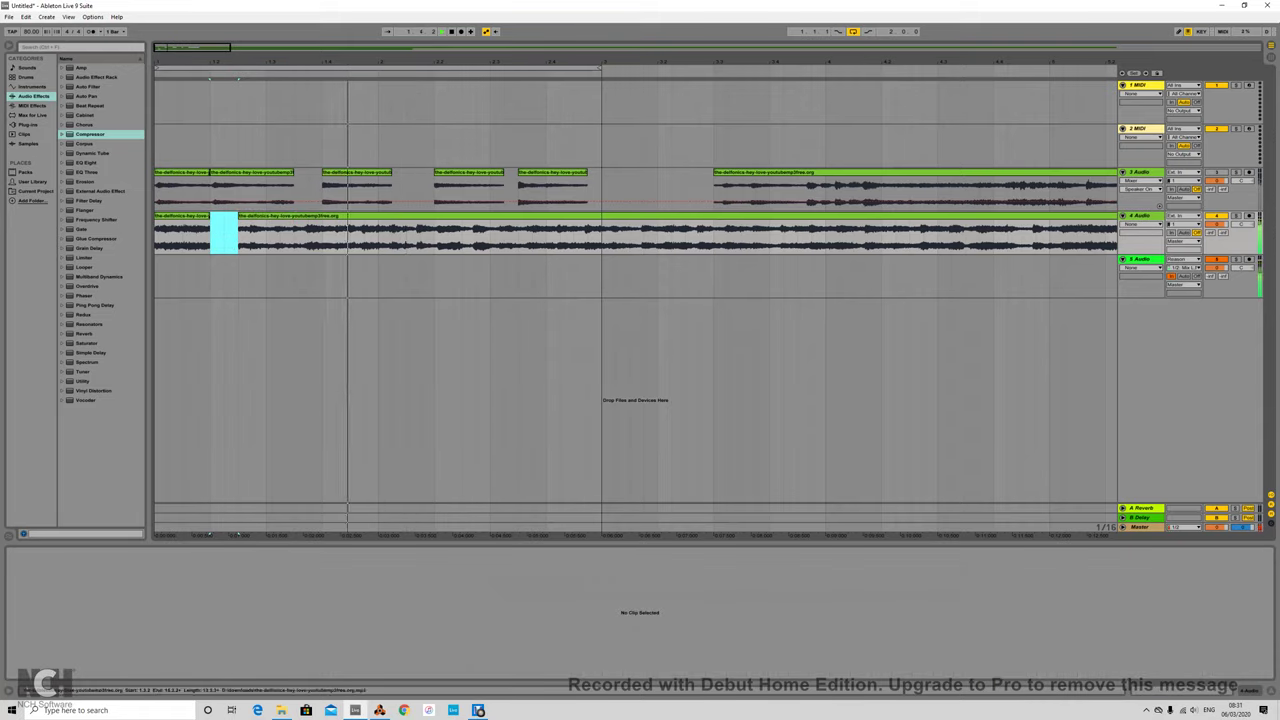
{"action": "left_click", "coordinate": [290, 216]}
{"action": "left_click_drag", "start_coordinate": [1015, 555], "coordinate": [1000, 612]}
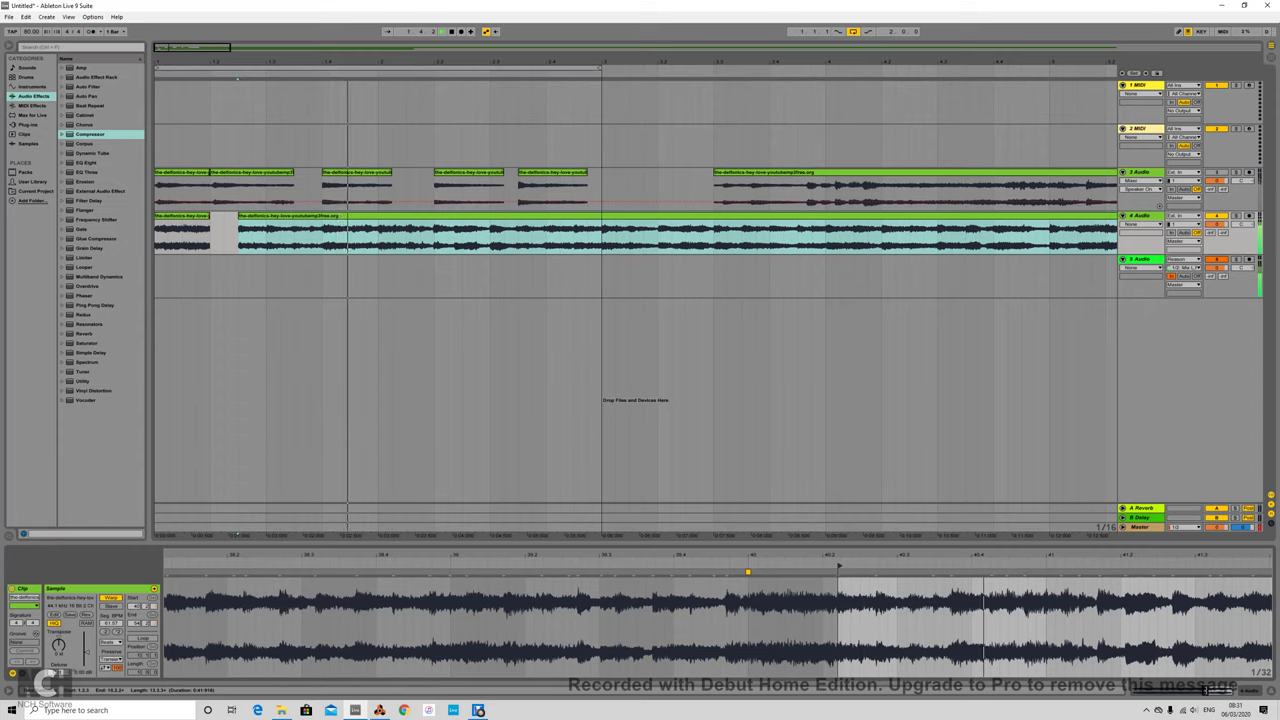
{"action": "left_click_drag", "start_coordinate": [267, 238], "coordinate": [280, 238]}
{"action": "key", "text": "Delete"}
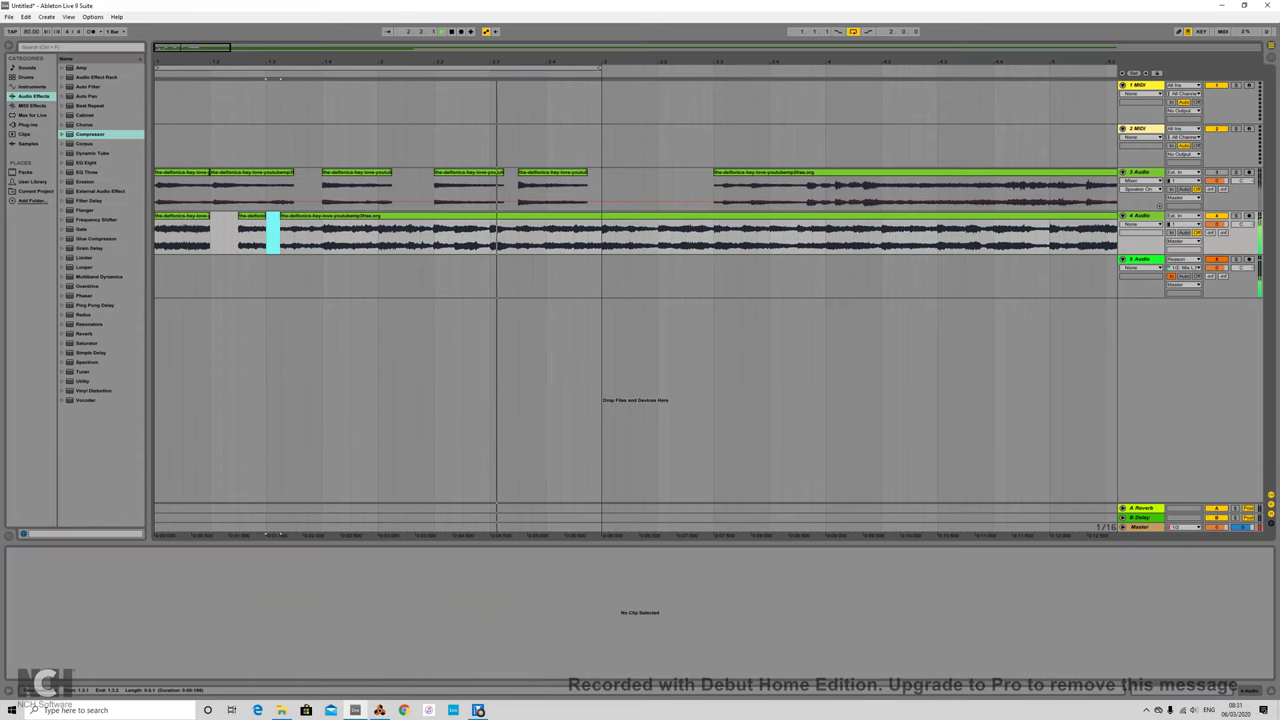
{"action": "left_click_drag", "start_coordinate": [491, 238], "coordinate": [504, 238]}
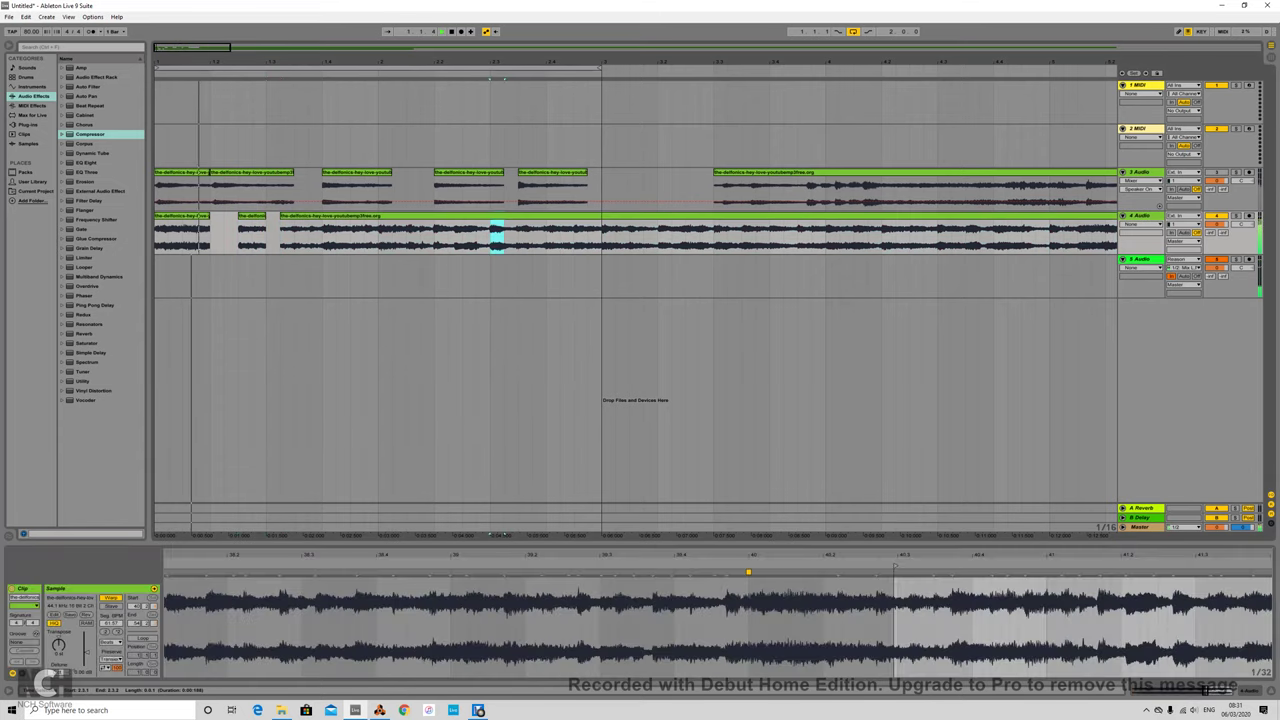
{"action": "key", "text": "Delete"}
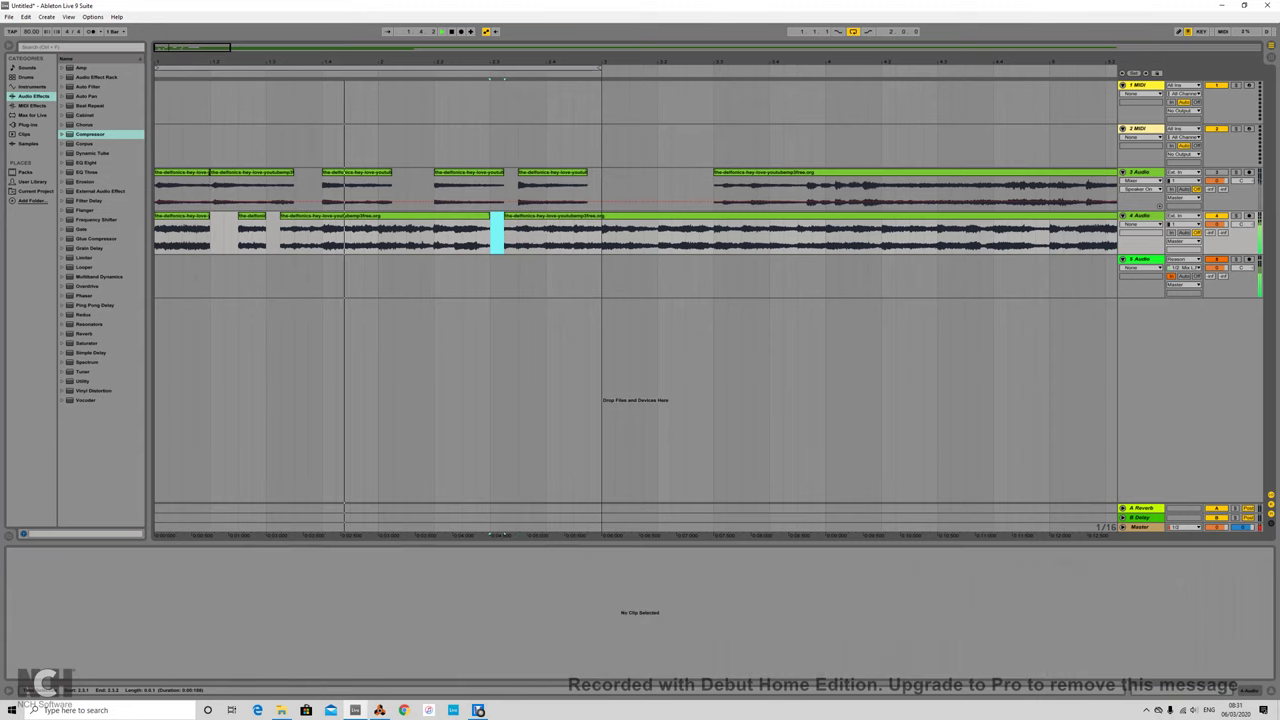
{"action": "left_click_drag", "start_coordinate": [323, 238], "coordinate": [378, 238]}
{"action": "key", "text": "Delete"}
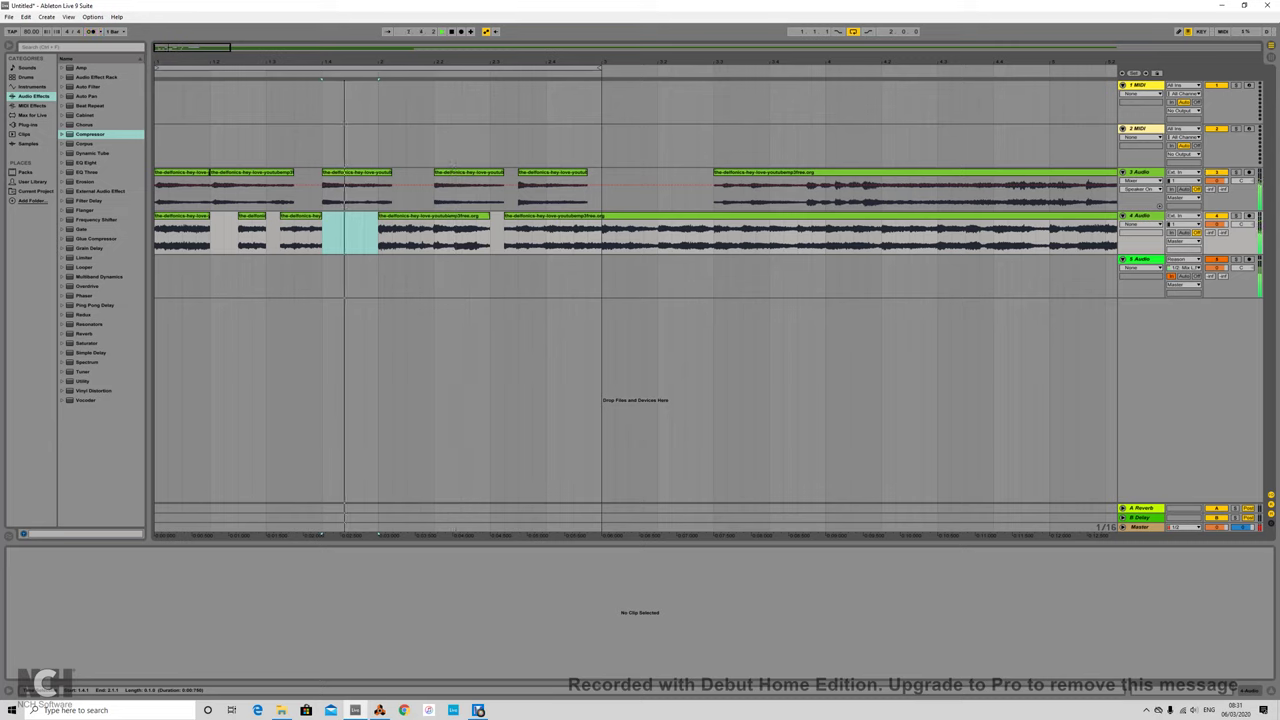
Raise the transposition of the clips in the first two bars of 3 Audio and of 4 Audio
{"action": "left_click_drag", "start_coordinate": [600, 190], "coordinate": [155, 190]}
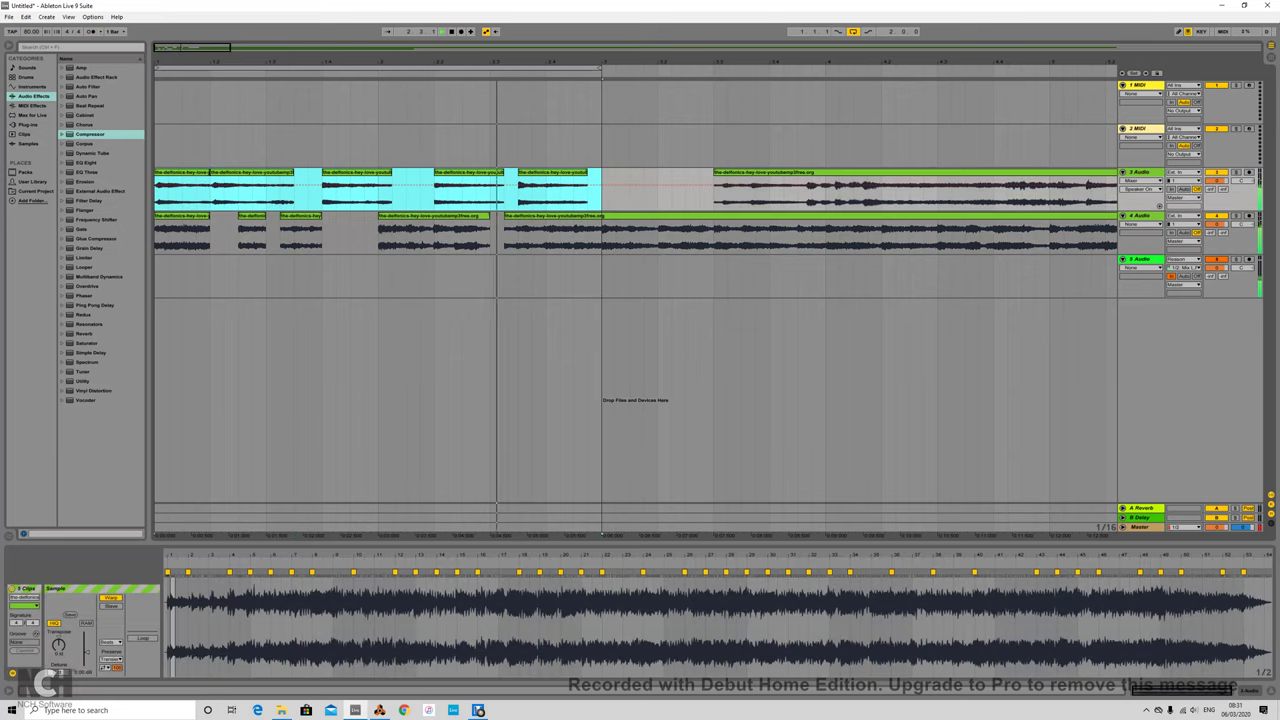
{"action": "left_click_drag", "start_coordinate": [58, 645], "coordinate": [58, 630]}
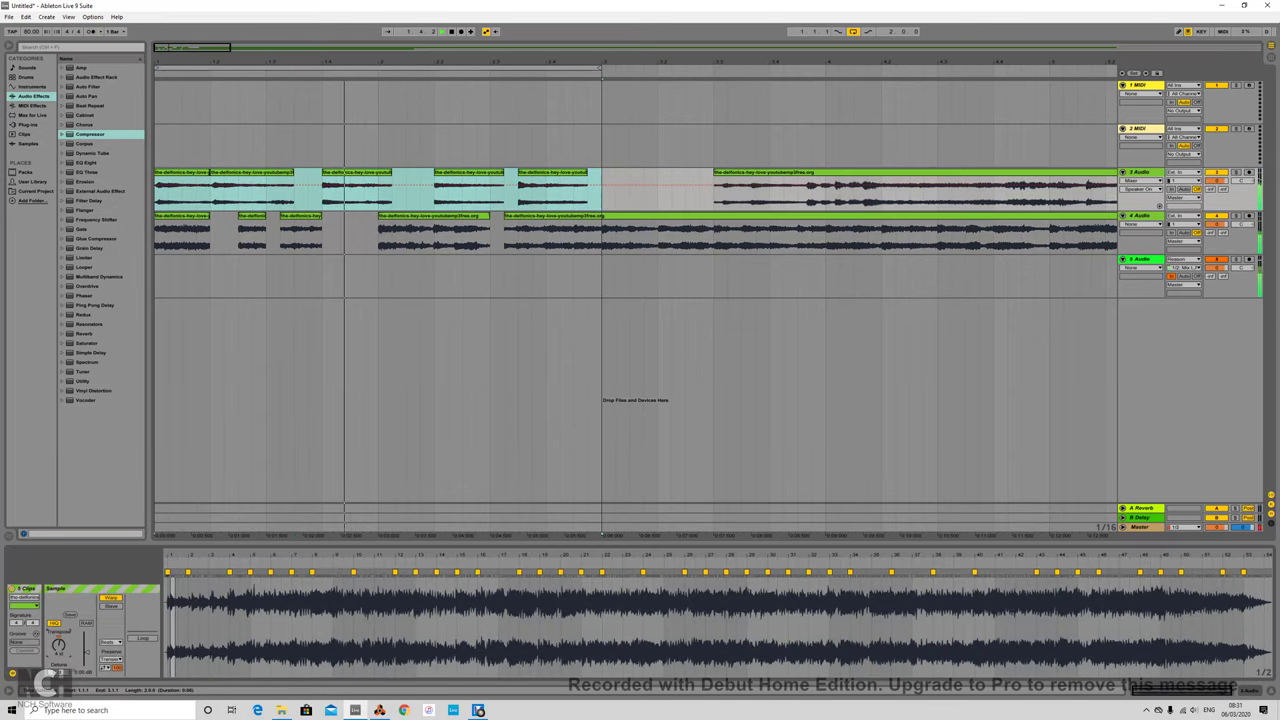
{"action": "left_click_drag", "start_coordinate": [602, 238], "coordinate": [155, 268]}
{"action": "left_click_drag", "start_coordinate": [58, 646], "coordinate": [58, 634]}
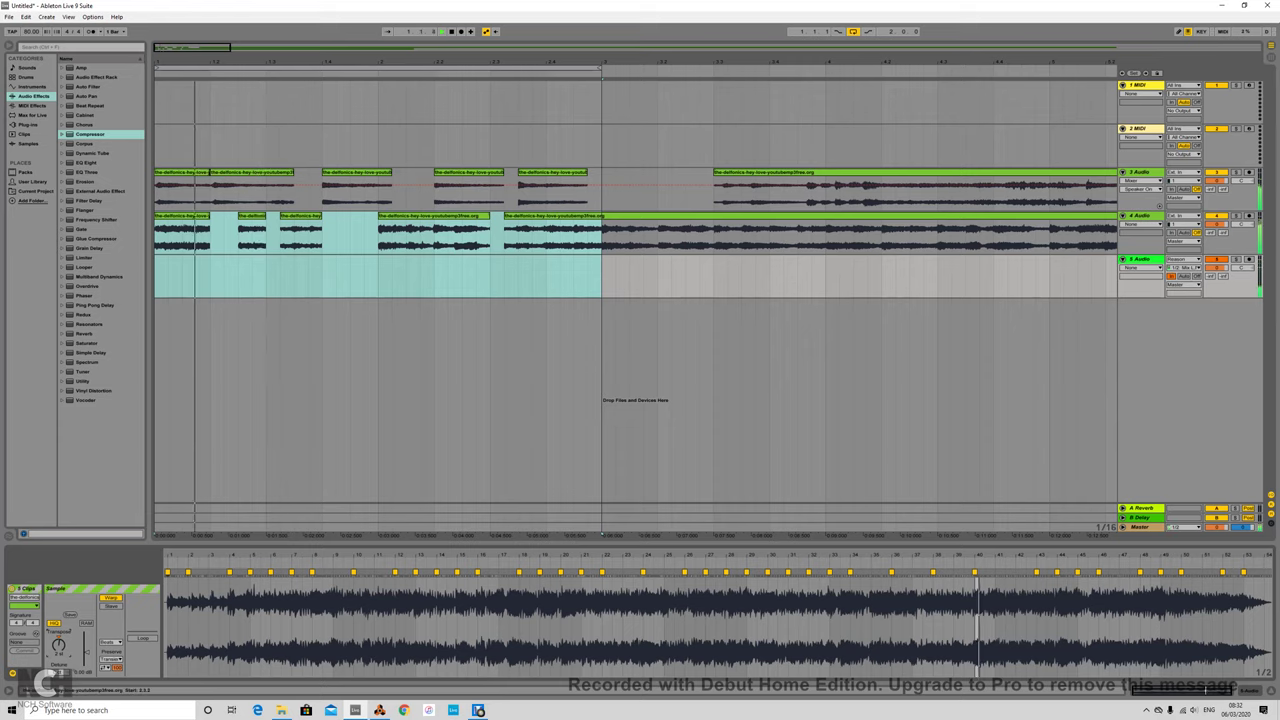
Trim the last 4 Audio clip to start at 2.3.3 and delete all material after the second bar on both sample tracks
{"action": "left_click_drag", "start_coordinate": [505, 216], "coordinate": [518, 216]}
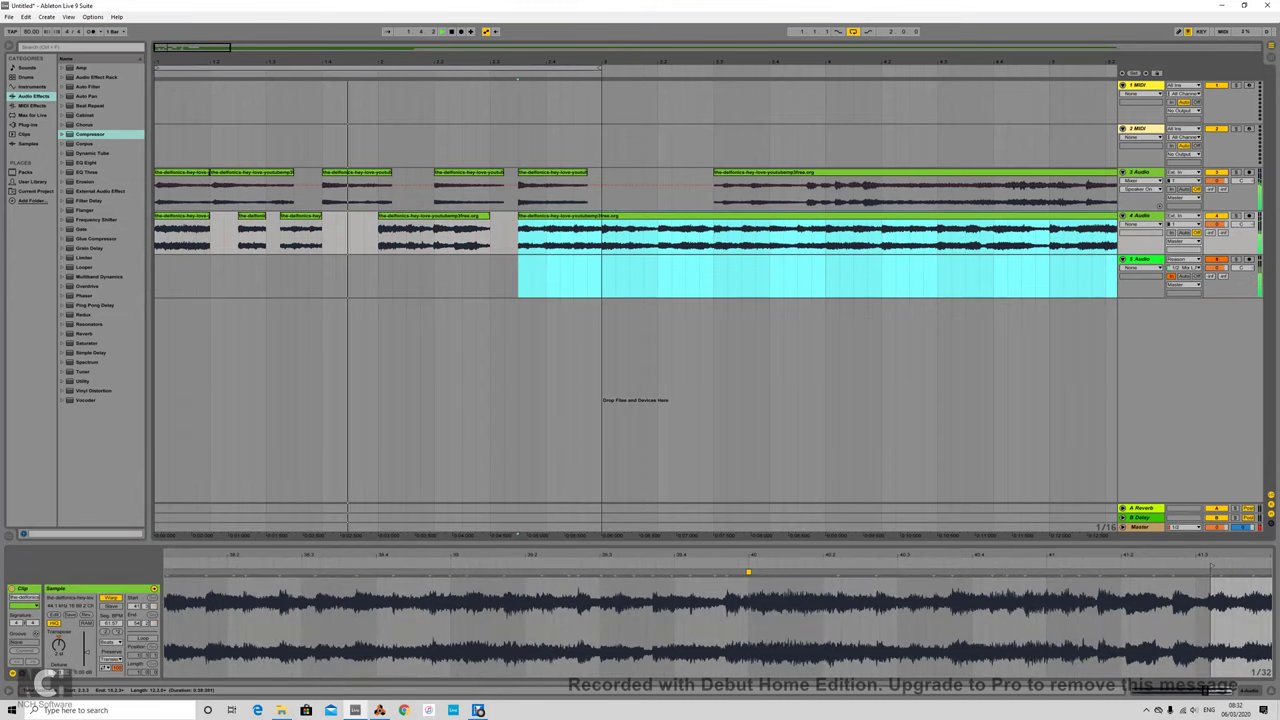
{"action": "left_click_drag", "start_coordinate": [602, 238], "coordinate": [769, 238]}
{"action": "key", "text": "Delete"}
{"action": "left_click", "coordinate": [802, 216]}
{"action": "key", "text": "Delete"}
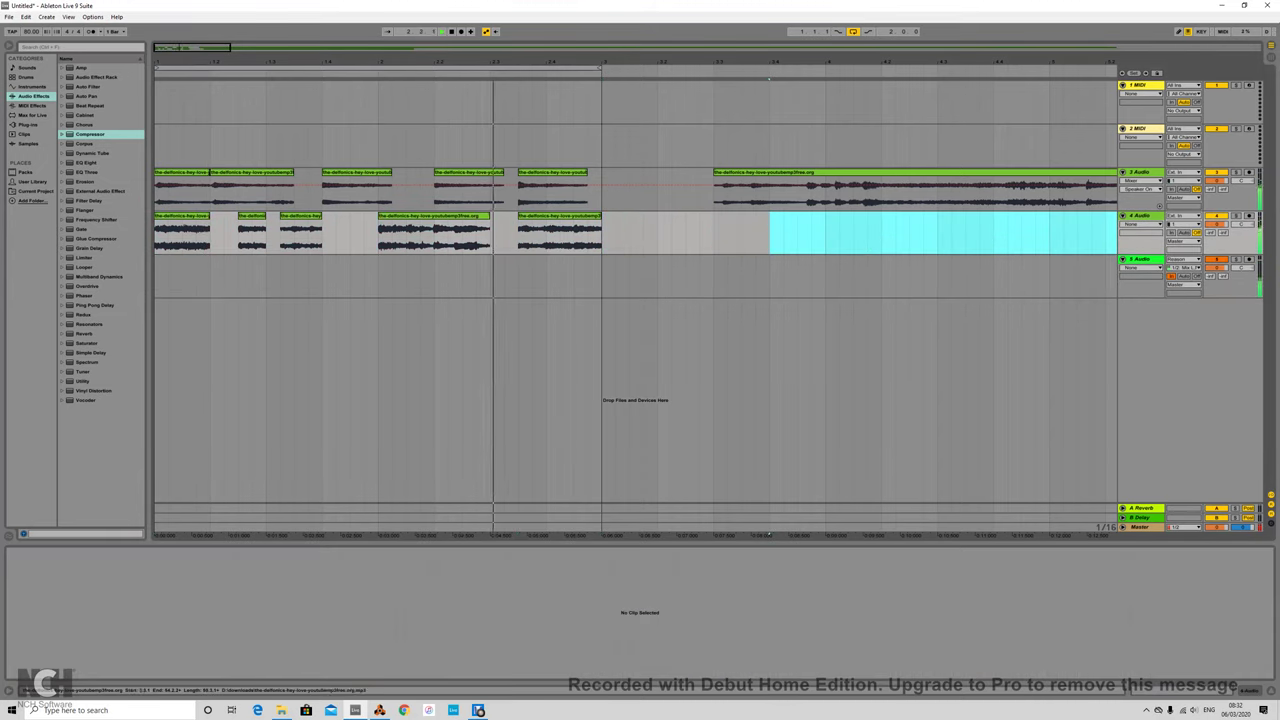
{"action": "left_click", "coordinate": [802, 173]}
{"action": "key", "text": "Delete"}
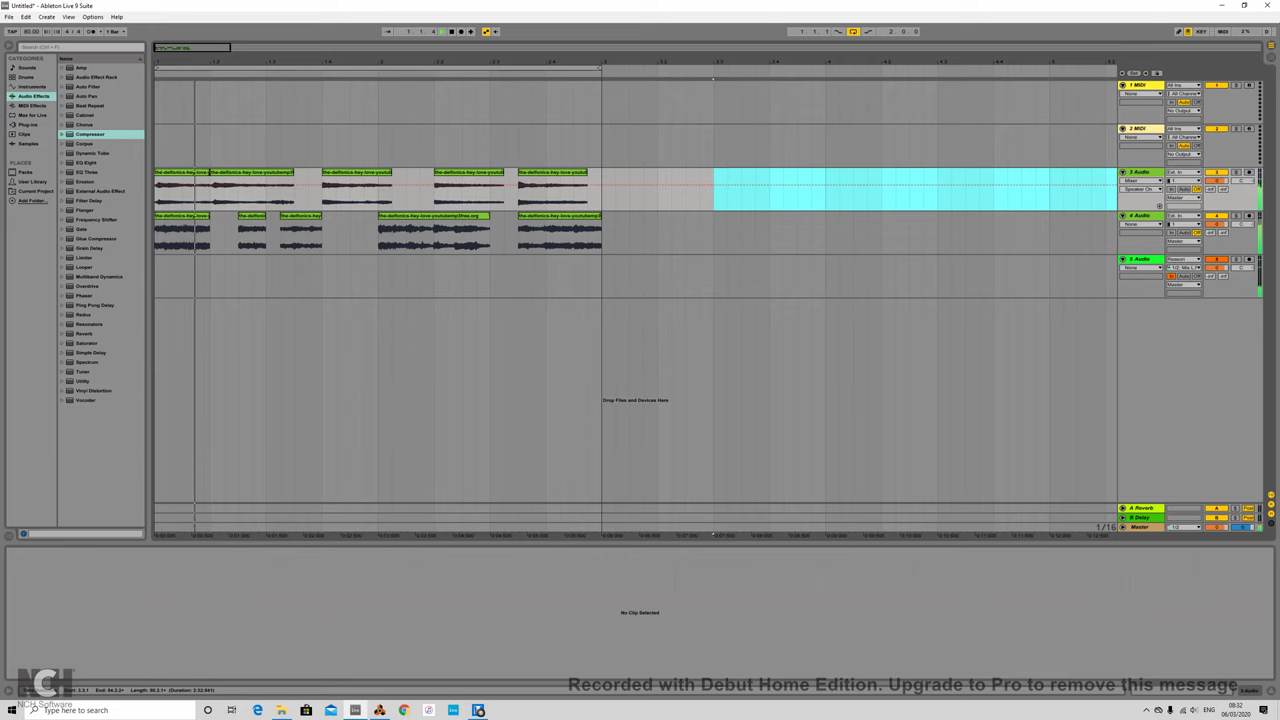
Stop playback, move the short 4 Audio slice at 1.2.3 back to 1.2.2 and restart playback
{"action": "key", "text": "space"}
{"action": "left_click_drag", "start_coordinate": [602, 237], "coordinate": [155, 237]}
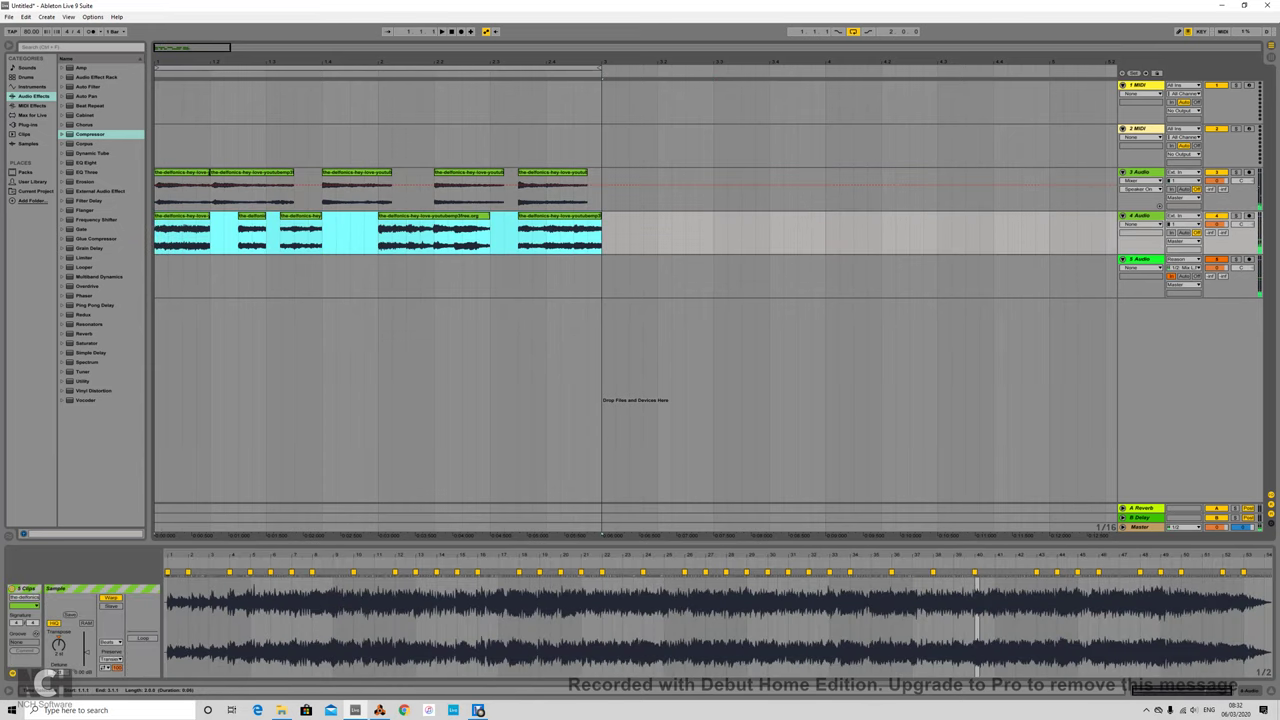
{"action": "left_click", "coordinate": [240, 235]}
{"action": "right_click", "coordinate": [238, 217]}
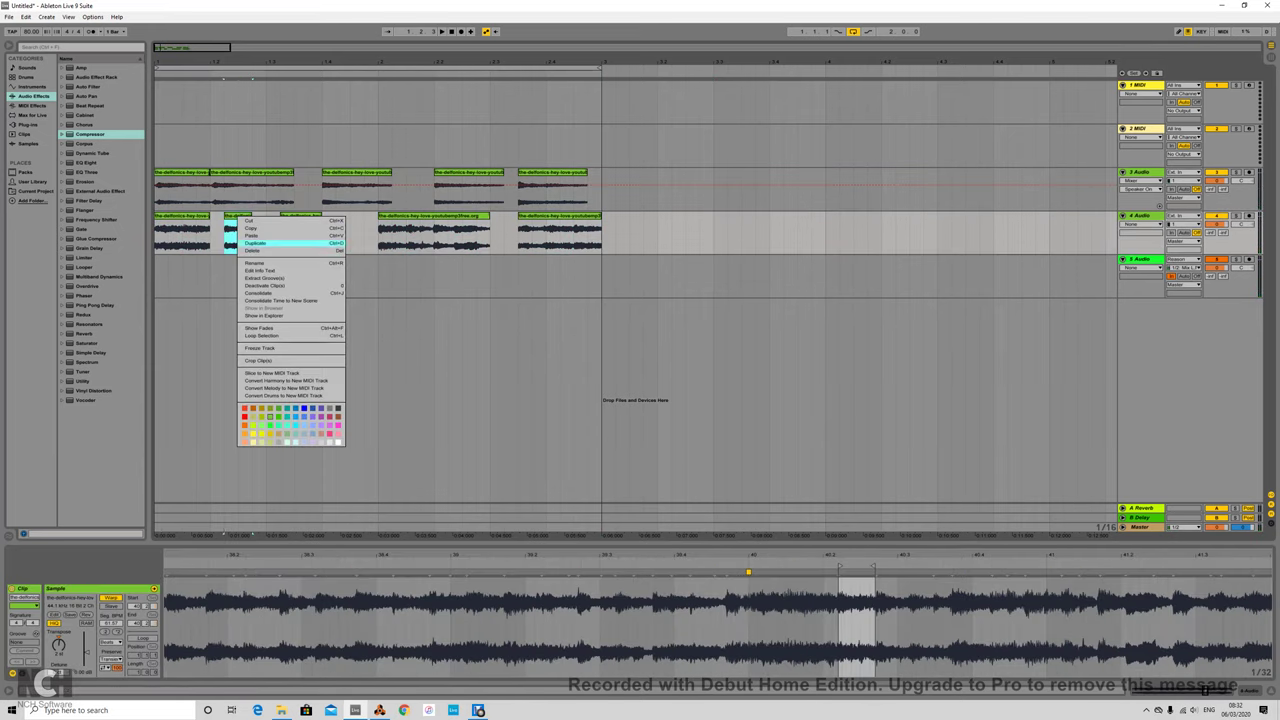
{"action": "key", "text": "Escape"}
{"action": "key", "text": "space"}
Raise the transposition of all 4 Audio clips in the two-bar loop further
{"action": "left_click_drag", "start_coordinate": [602, 237], "coordinate": [155, 237]}
{"action": "left_click_drag", "start_coordinate": [58, 646], "coordinate": [58, 634]}
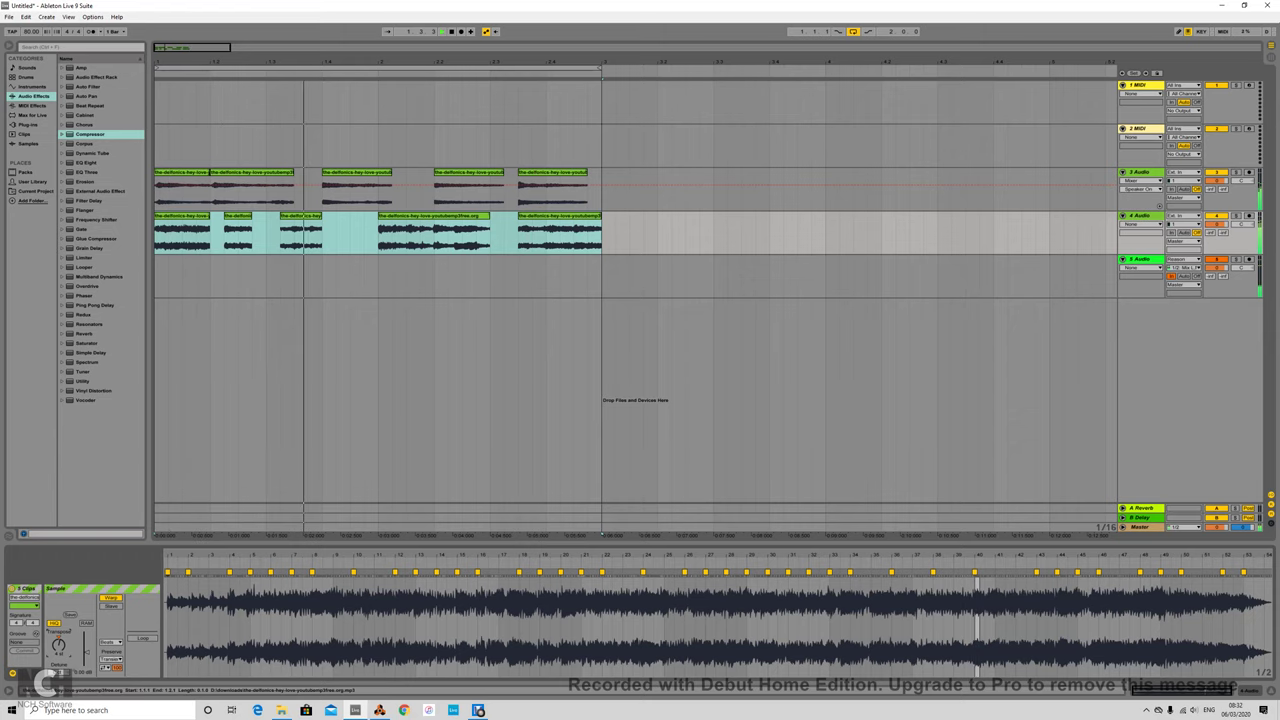
{"action": "left_click", "coordinate": [238, 216]}
Move the first three 4 Audio slices later so that they start at 1.2.1, 1.3.1 and 1.4.1
{"action": "left_click_drag", "start_coordinate": [300, 216], "coordinate": [342, 216]}
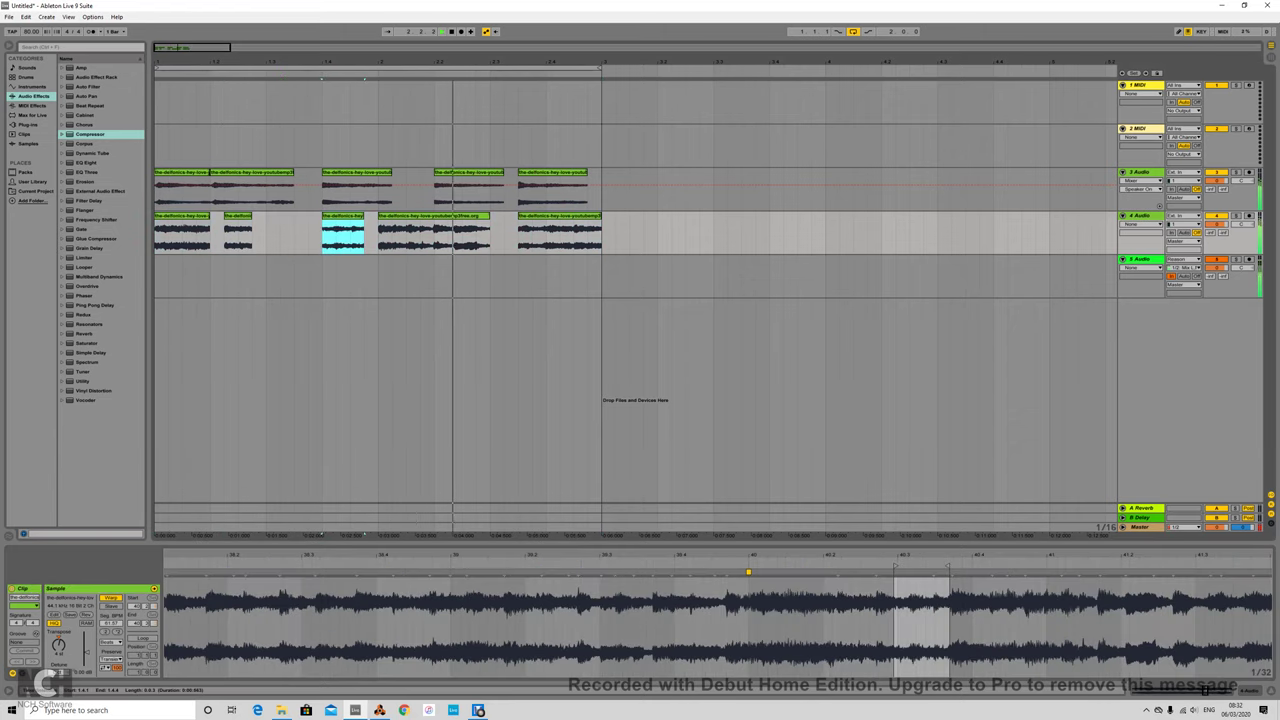
{"action": "left_click_drag", "start_coordinate": [238, 216], "coordinate": [280, 216]}
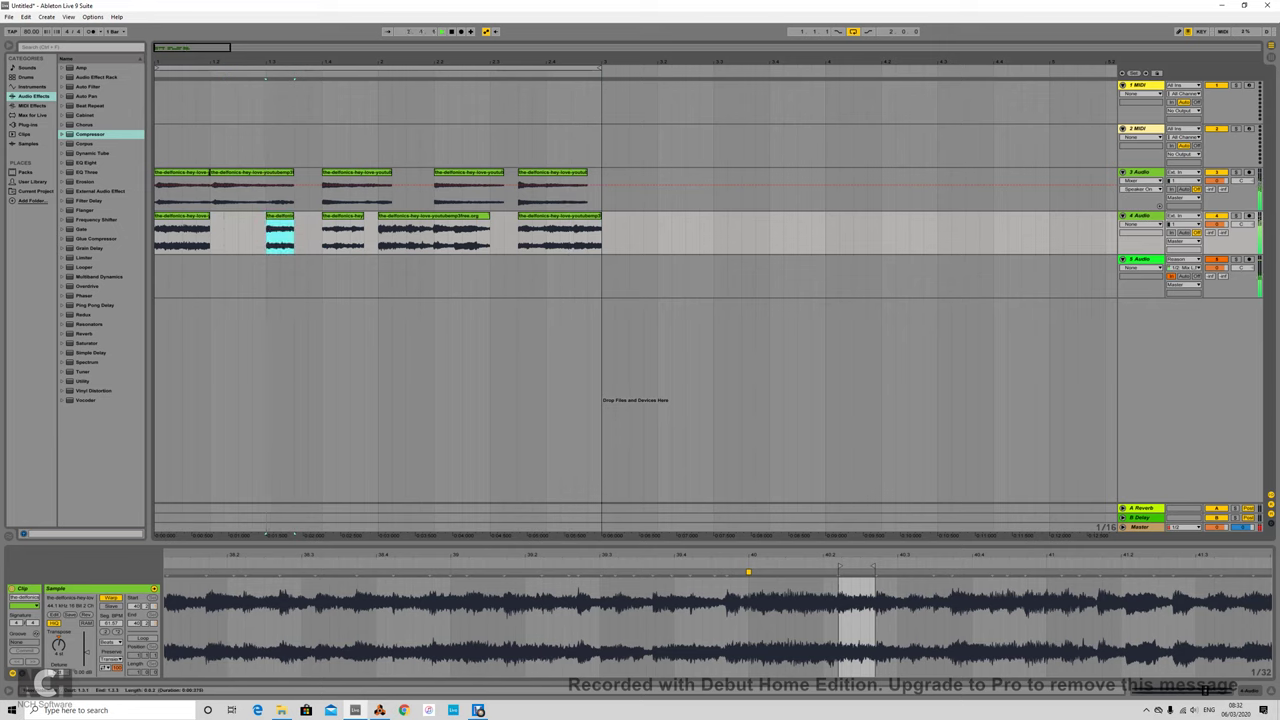
{"action": "left_click_drag", "start_coordinate": [182, 216], "coordinate": [238, 216]}
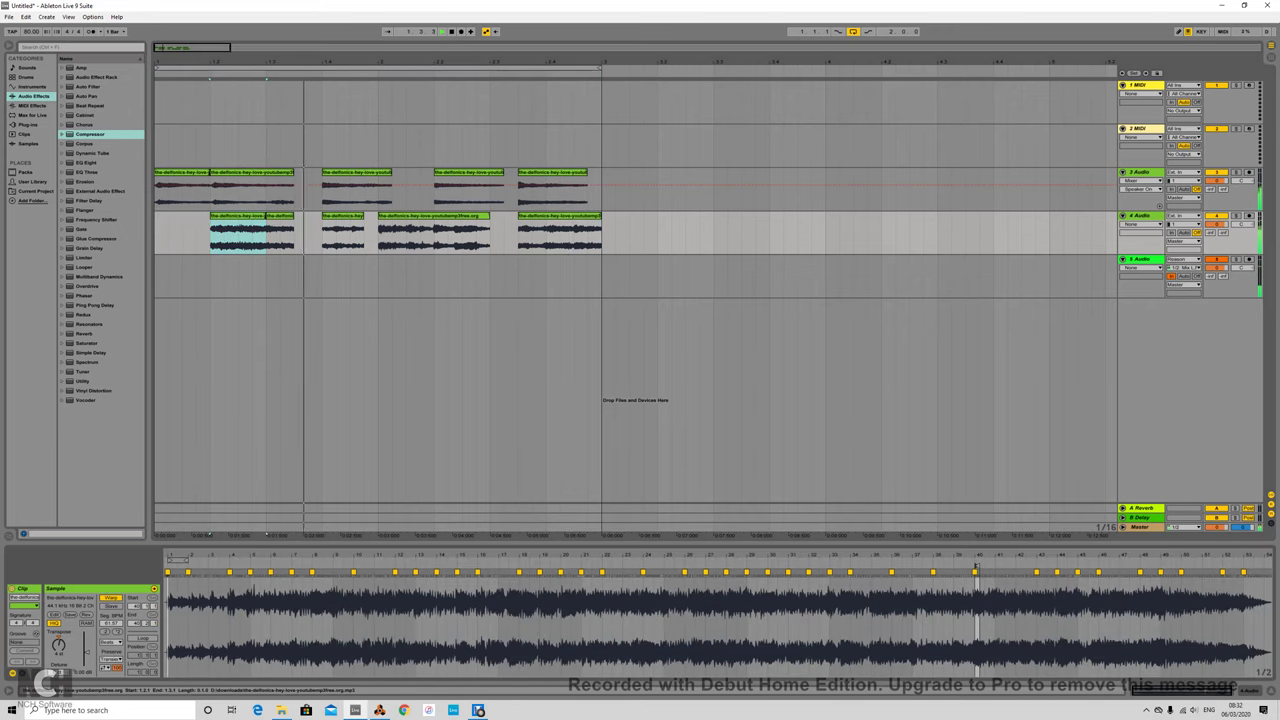
Set the sample region of the 4 Audio slice at 1.2.1 to run from just before bar 40 to about 40.1.3
{"action": "left_click_drag", "start_coordinate": [975, 557], "coordinate": [687, 610]}
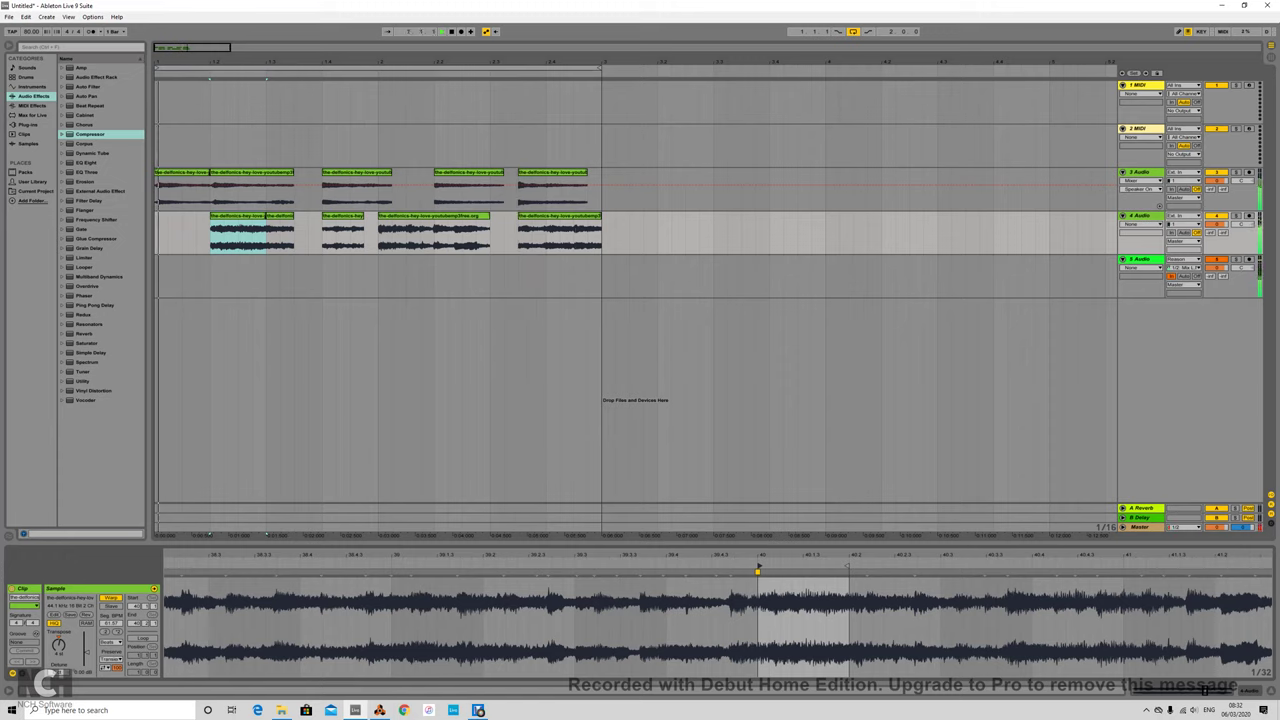
{"action": "left_click_drag", "start_coordinate": [848, 566], "coordinate": [731, 566]}
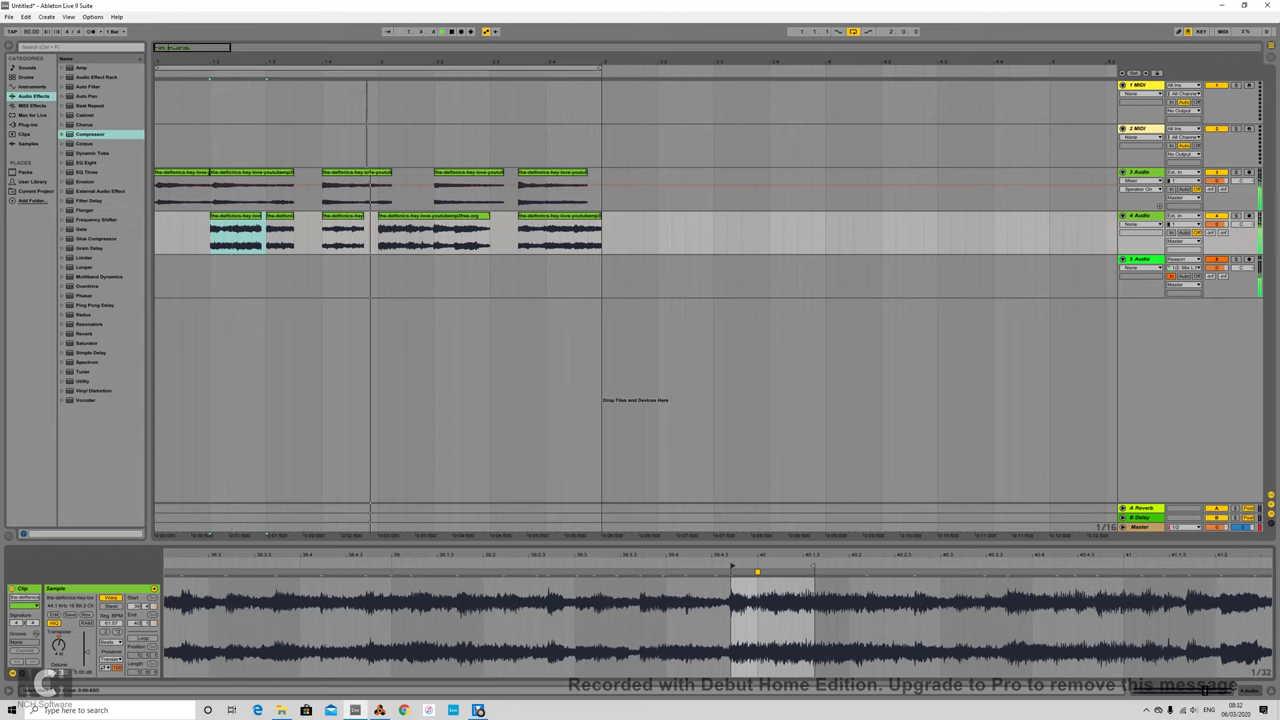
{"action": "left_click_drag", "start_coordinate": [731, 566], "coordinate": [747, 566]}
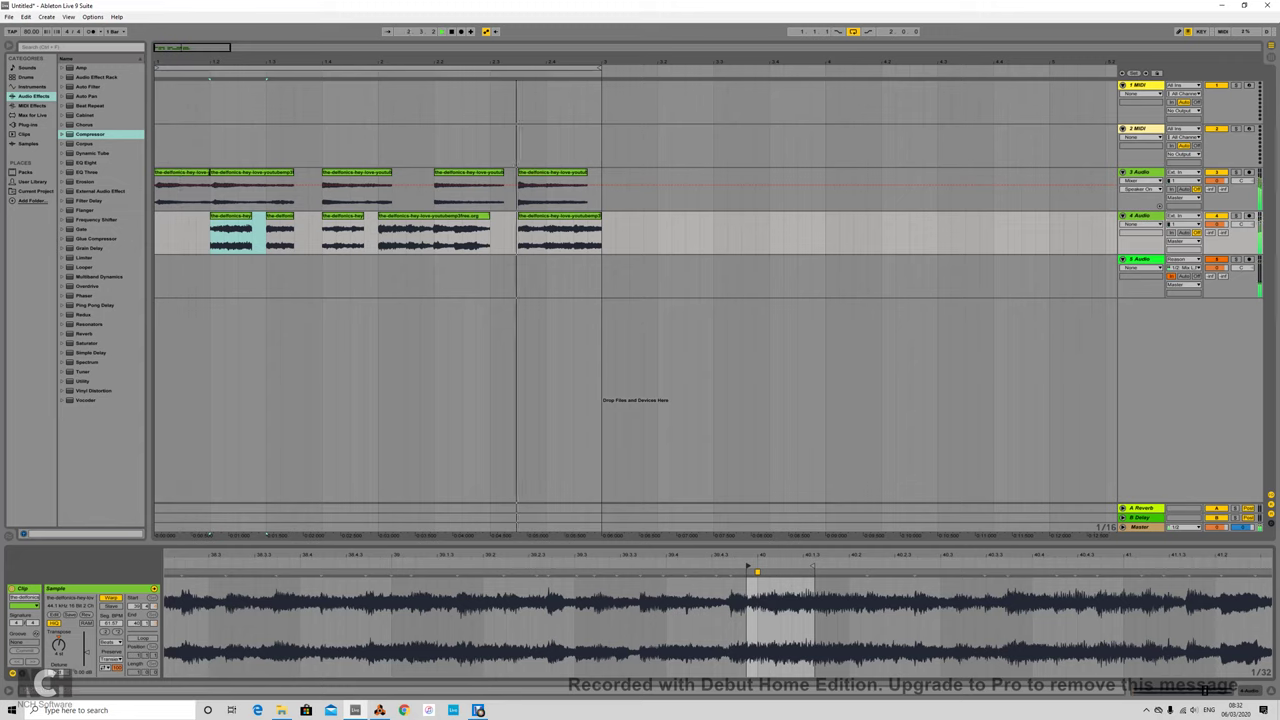
{"action": "left_click_drag", "start_coordinate": [748, 566], "coordinate": [732, 566]}
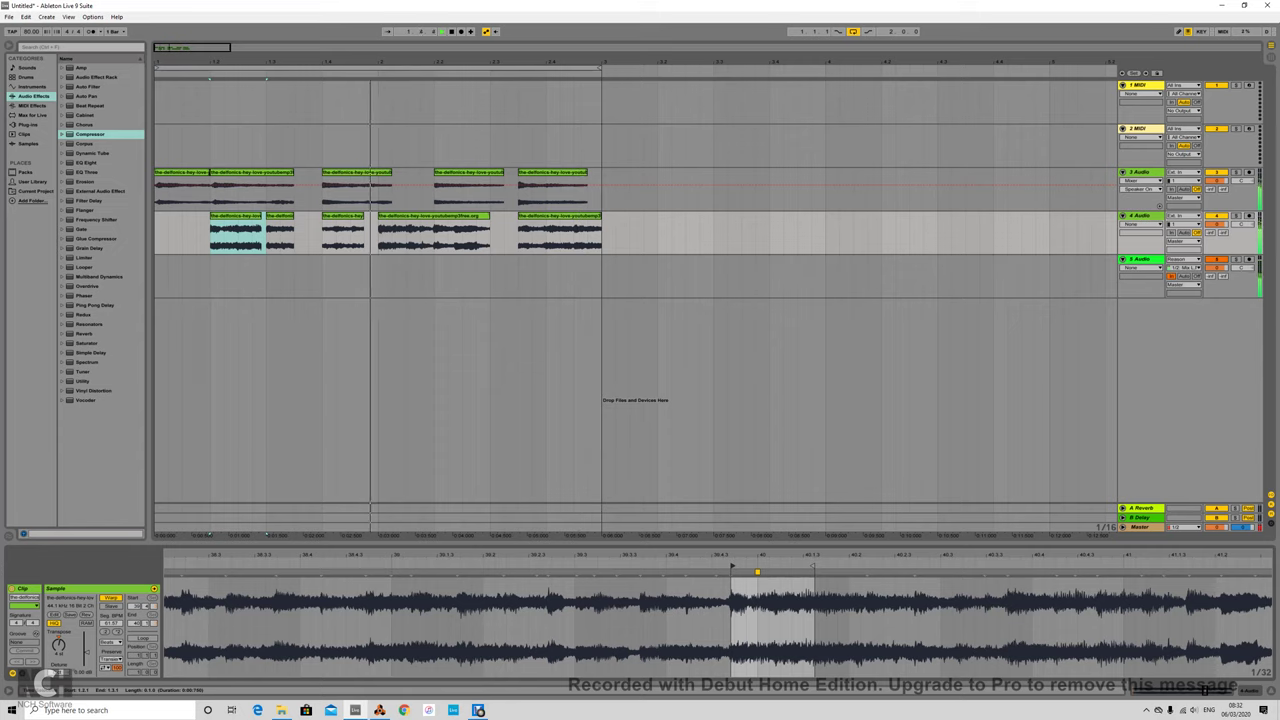
Place a 0.0.3-long piece of that slice at 1.1.1 and move the leftover 0.0.1-long fragment to 1.2.1
{"action": "left_click_drag", "start_coordinate": [211, 236], "coordinate": [168, 216]}
{"action": "left_click_drag", "start_coordinate": [250, 216], "coordinate": [196, 216]}
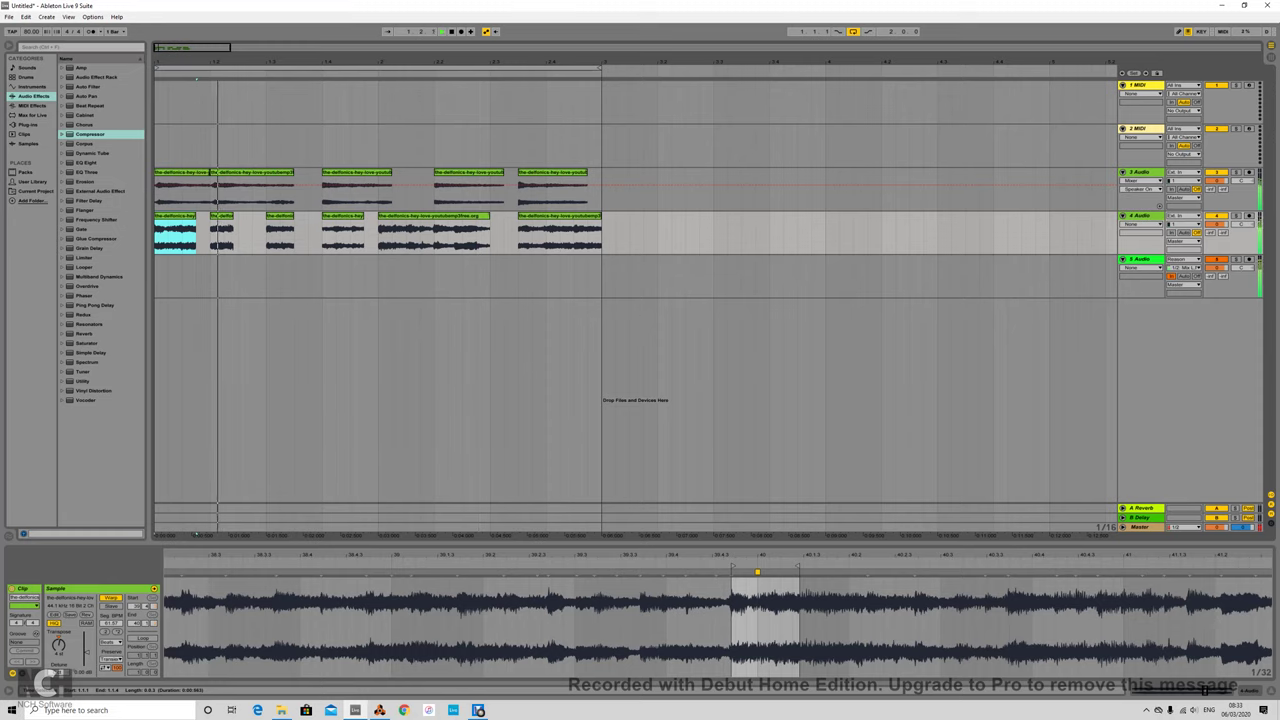
{"action": "left_click", "coordinate": [226, 232]}
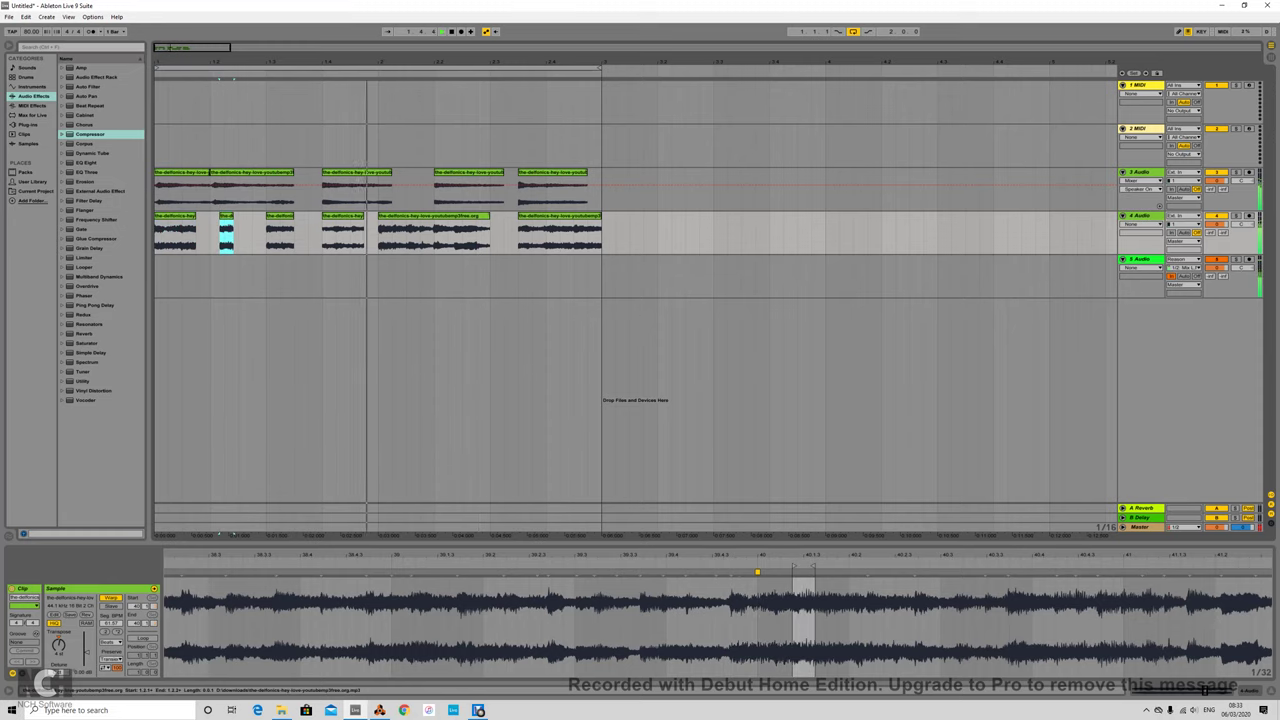
{"action": "key", "text": "Left"}
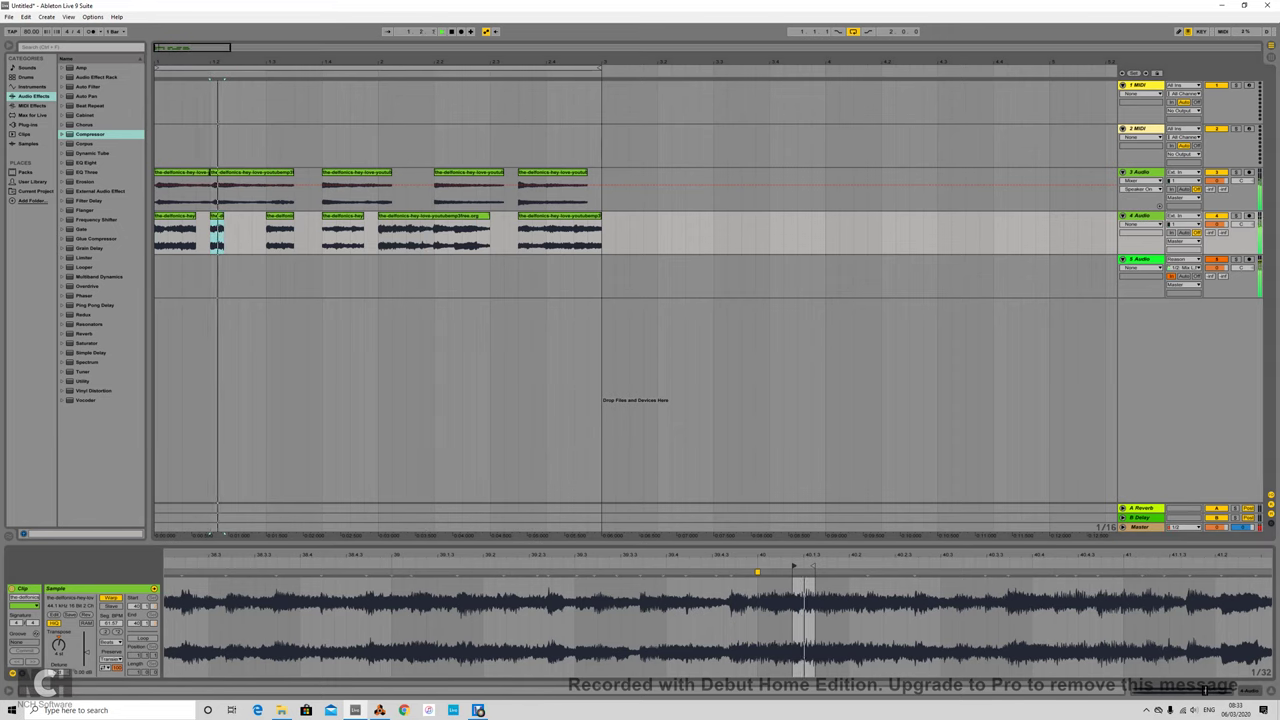
Shift the sample region of the fragment at 1.2.1 slightly, and move the slice at 1.3.1 to 1.2.3 with a length of 0.0.3
{"action": "mouse_move", "coordinate": [813, 566]}
{"action": "left_mouse_down"}
{"action": "mouse_move", "coordinate": [847, 566]}
{"action": "mouse_move", "coordinate": [805, 567]}
{"action": "left_mouse_up"}
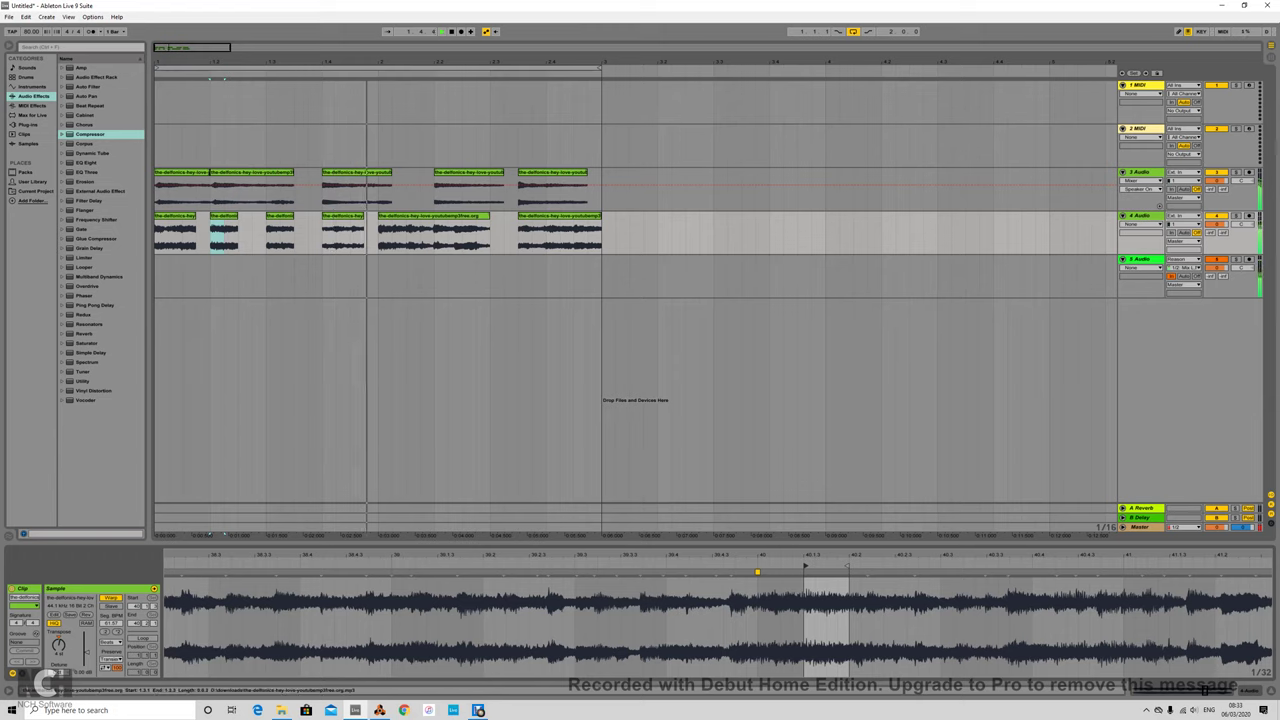
{"action": "left_click_drag", "start_coordinate": [237, 216], "coordinate": [280, 216]}
{"action": "left_click", "coordinate": [291, 216]}
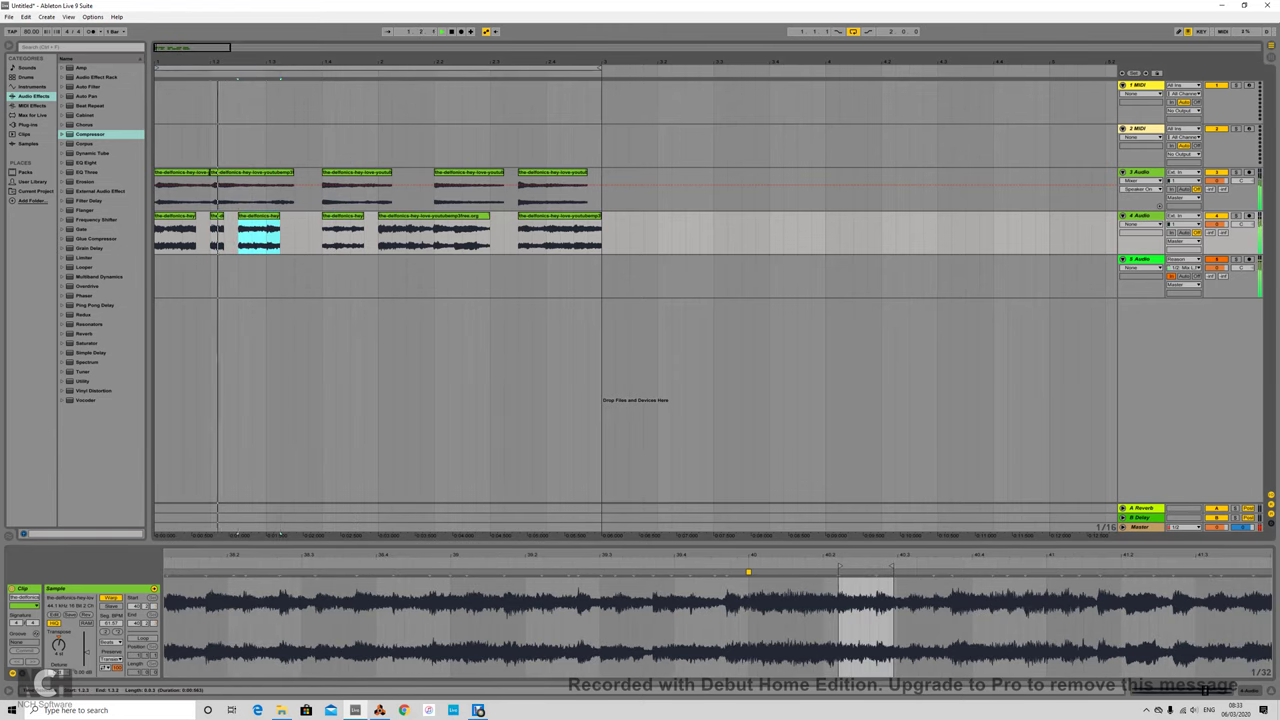
Turn off warping for the short 4 Audio fragment at 1.2.1 and shorten its sample region
{"action": "double_click", "coordinate": [217, 216]}
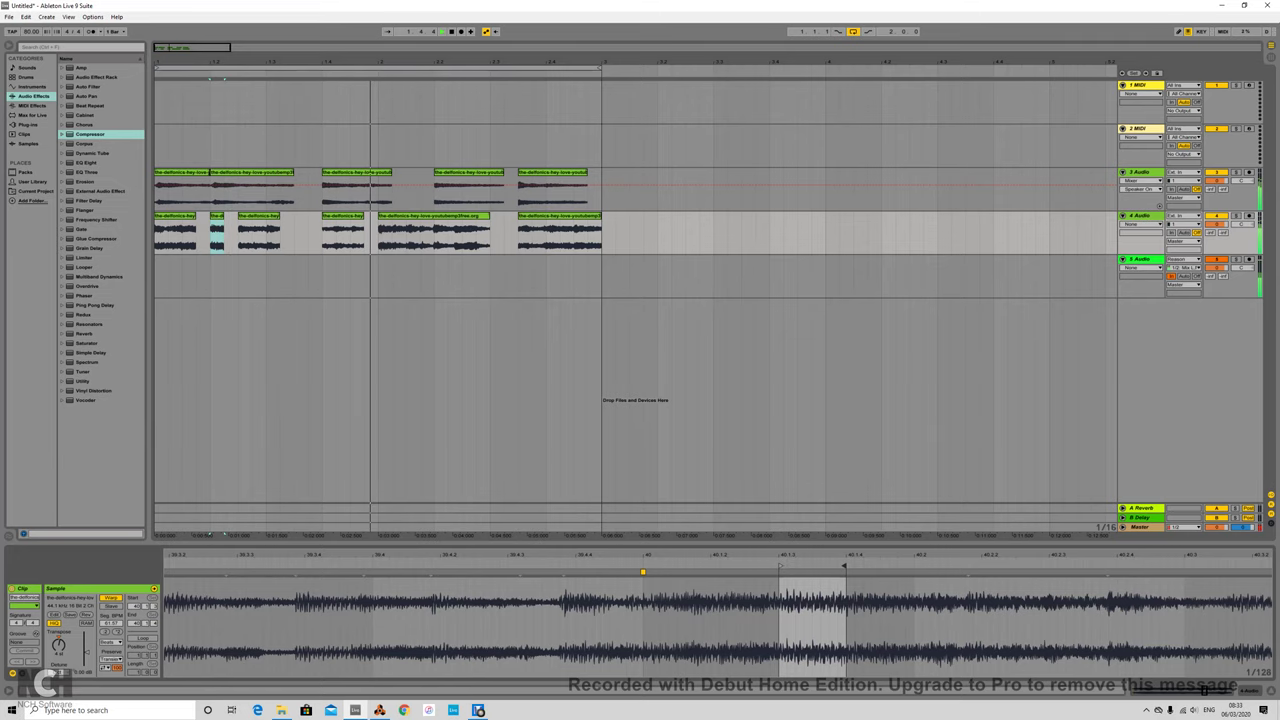
{"action": "left_click", "coordinate": [111, 598]}
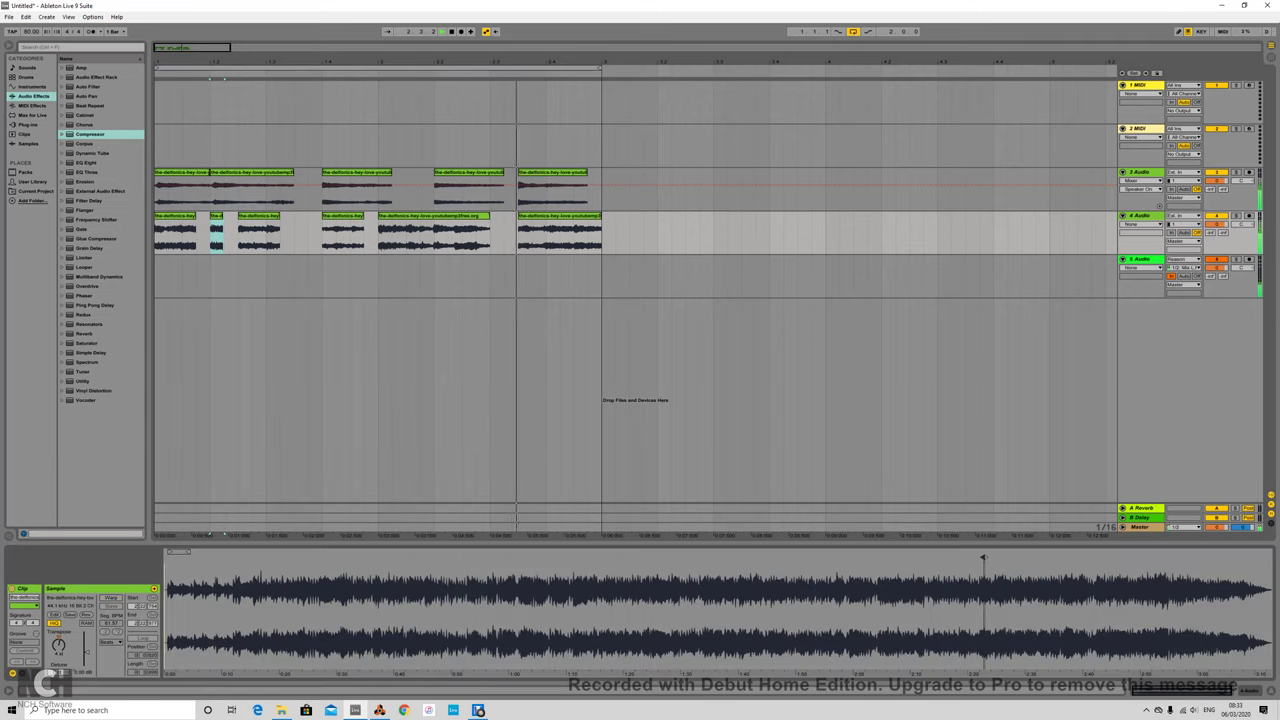
{"action": "left_click_drag", "start_coordinate": [989, 590], "coordinate": [989, 685]}
{"action": "left_click_drag", "start_coordinate": [815, 557], "coordinate": [795, 557]}
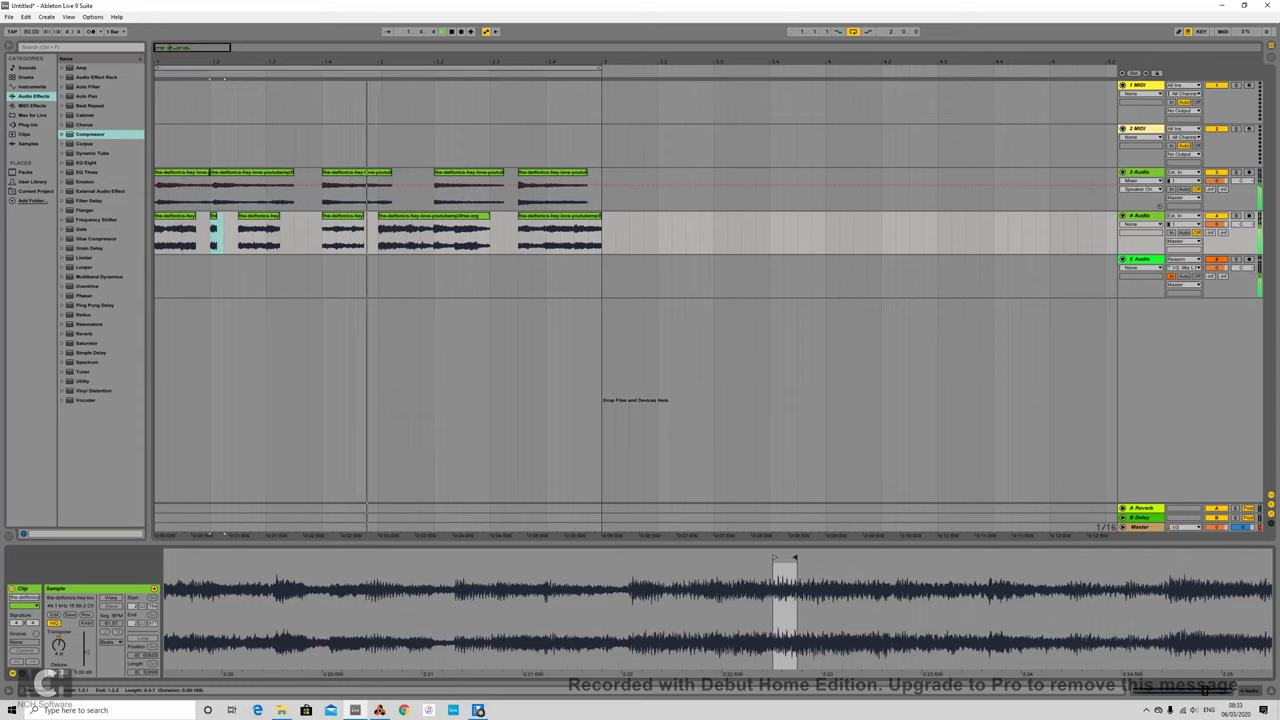
Delete the short 4 Audio fragment at 1.2.1 and trim the sample start of the slice at 1.4.1 slightly
{"action": "key", "text": "Delete"}
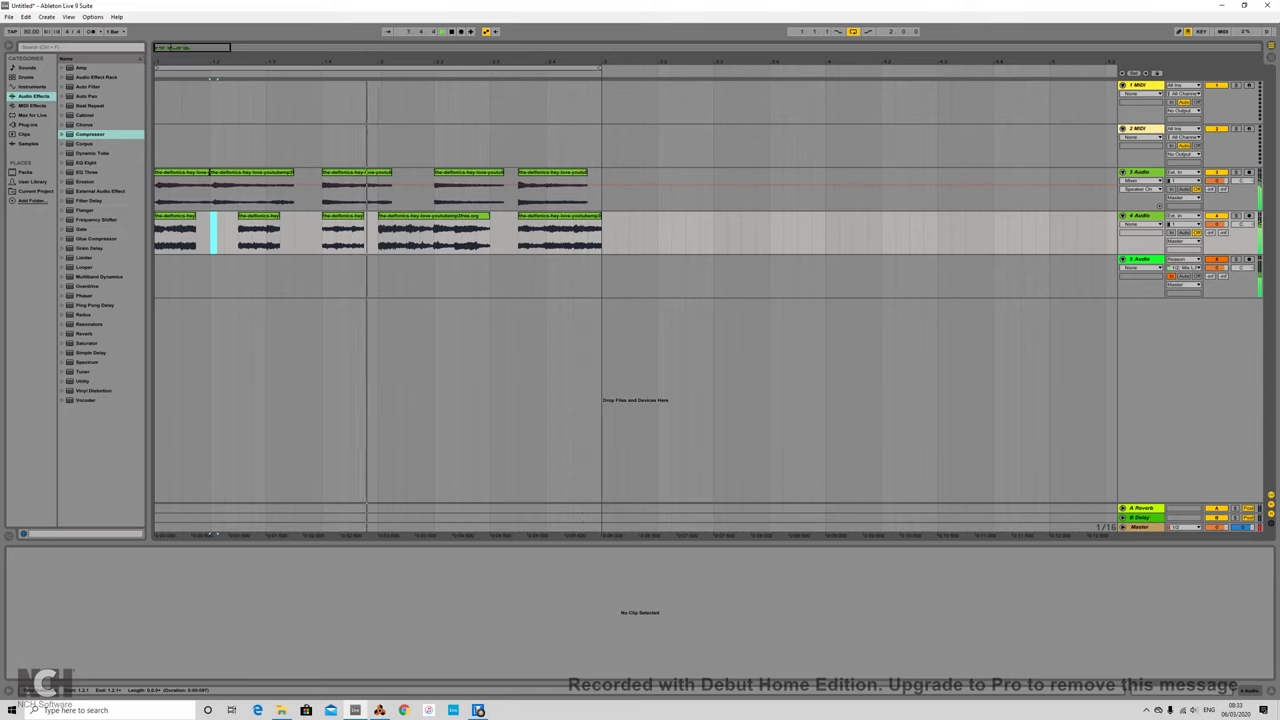
{"action": "left_click", "coordinate": [343, 216]}
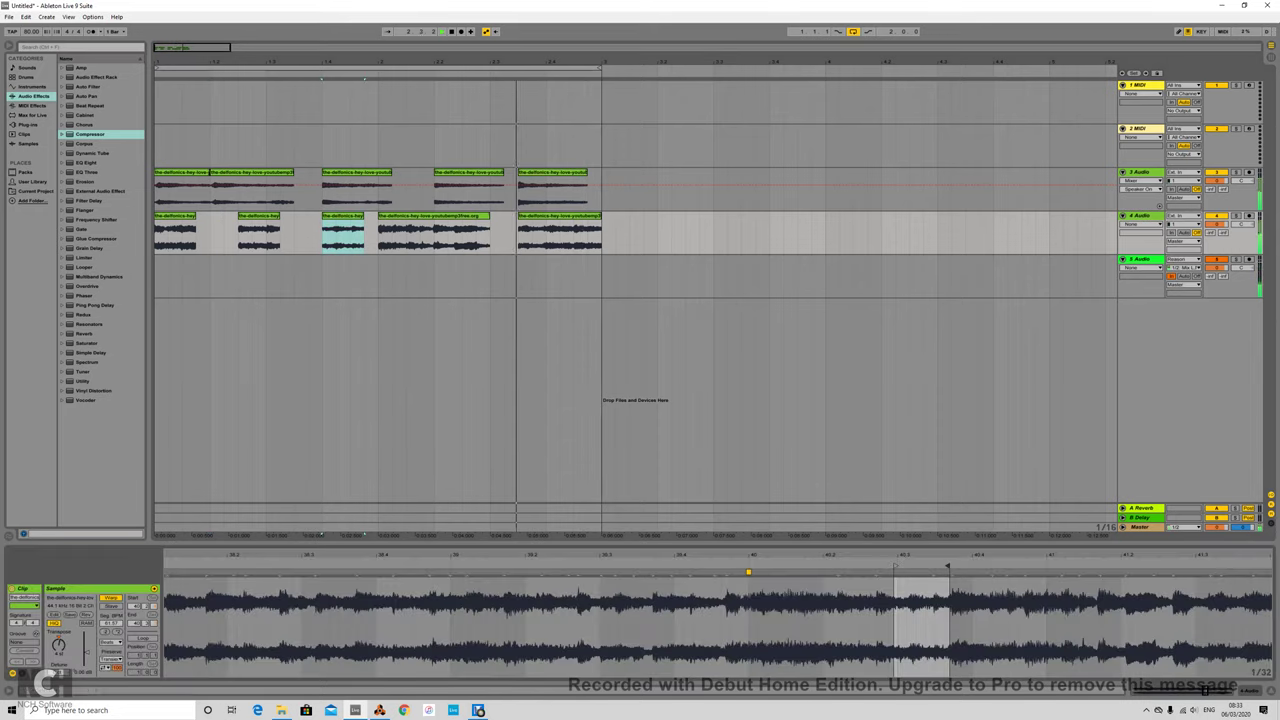
{"action": "left_click_drag", "start_coordinate": [896, 566], "coordinate": [908, 566]}
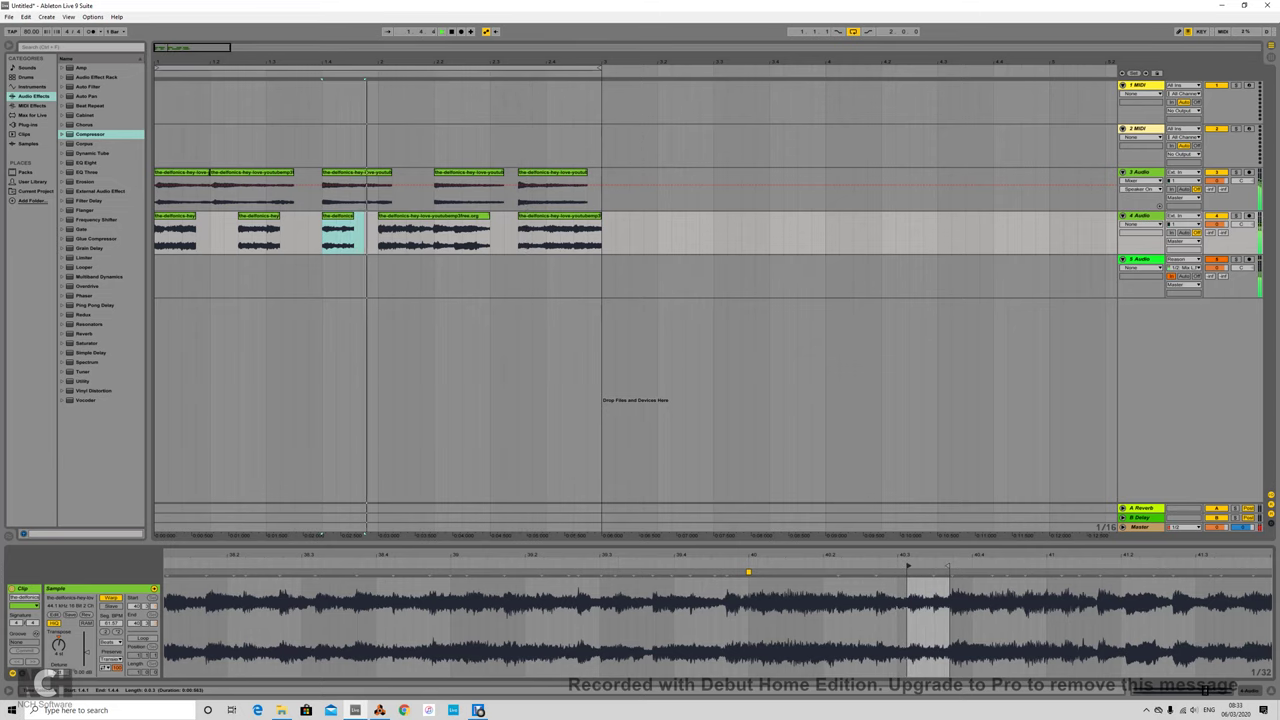
Shorten the 4 Audio slice at 1.2.3 to 0.0.2 and replace the slice at 1.4.1 with a pasted one at 1.3.3
{"action": "left_click_drag", "start_coordinate": [279, 216], "coordinate": [266, 216]}
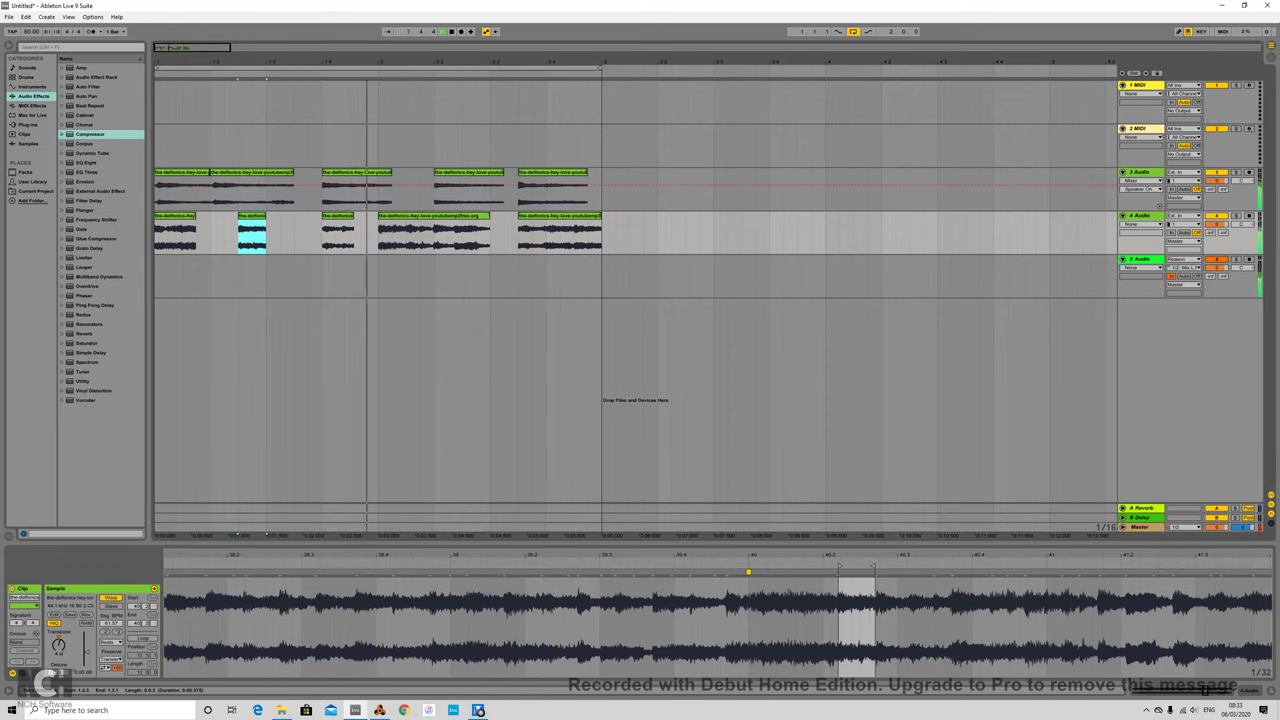
{"action": "left_click", "coordinate": [294, 236]}
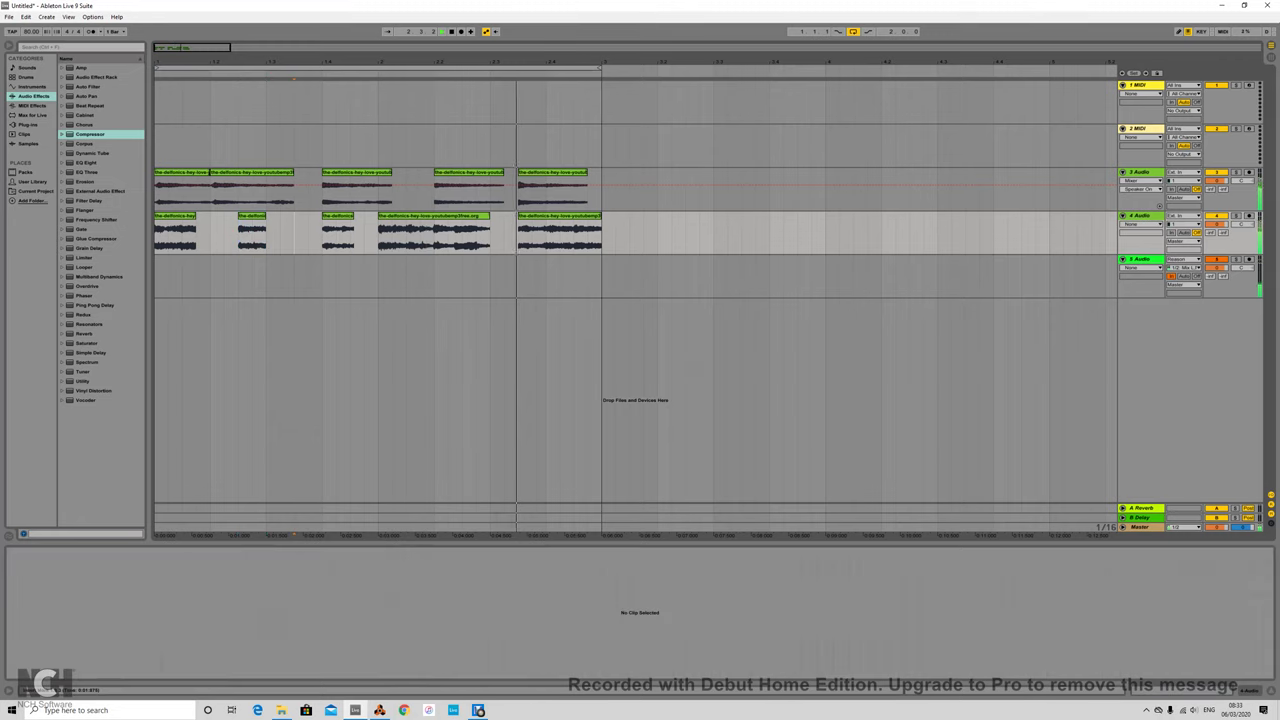
{"action": "key", "text": "ctrl+v"}
{"action": "left_click", "coordinate": [338, 216]}
{"action": "key", "text": "Delete"}
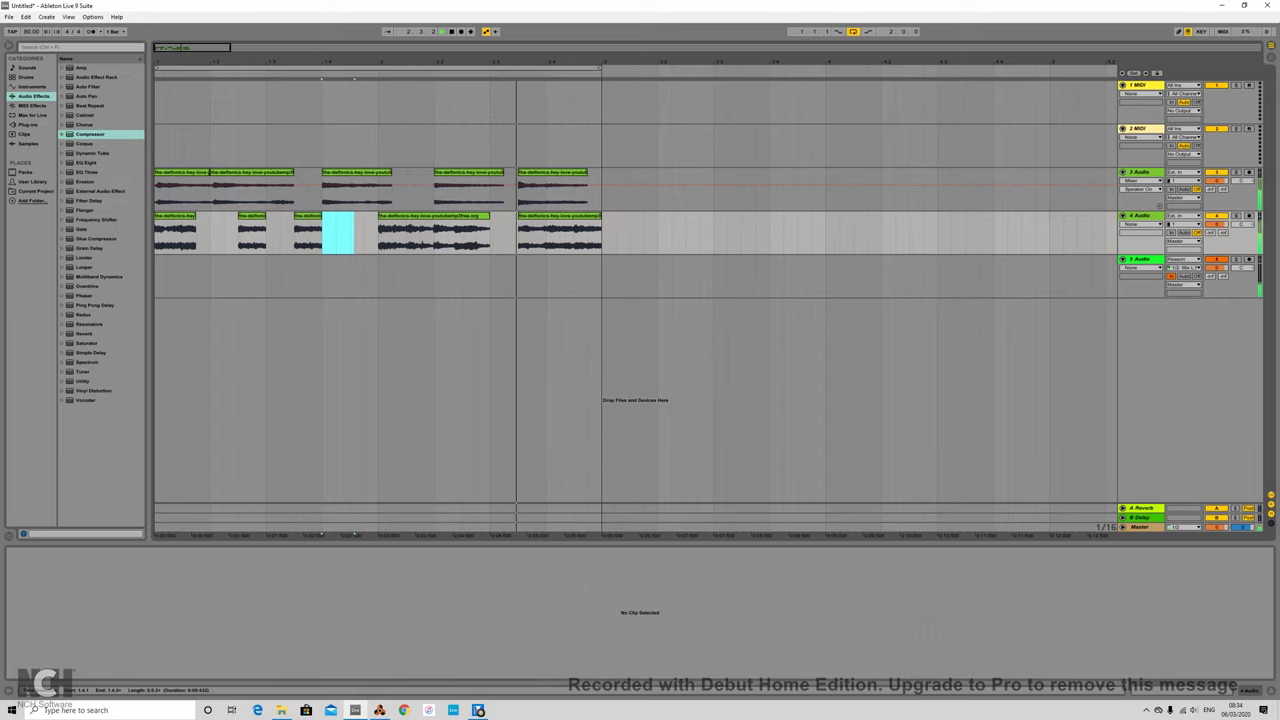
Add an Auto Filter to the 4 Audio track and lower its low-pass cutoff to about 787 Hz
{"action": "left_click_drag", "start_coordinate": [691, 62], "coordinate": [691, 5]}
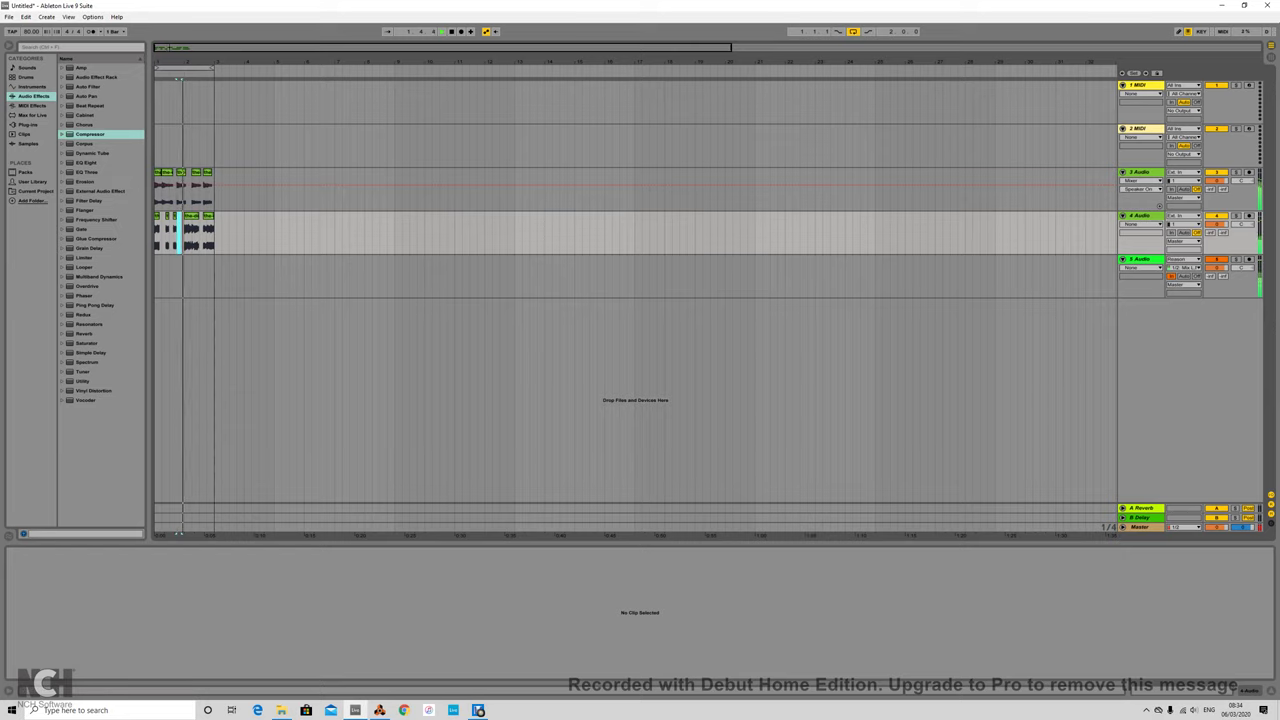
{"action": "double_click", "coordinate": [1141, 216]}
{"action": "double_click", "coordinate": [88, 87]}
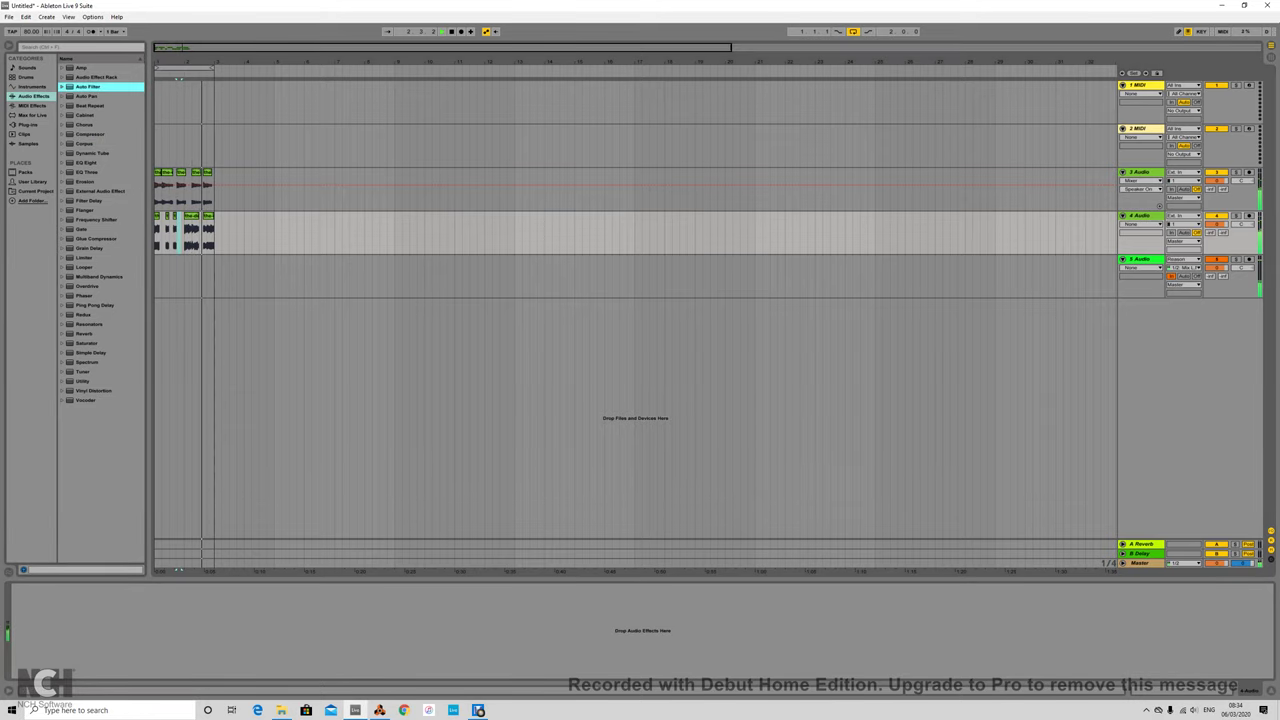
{"action": "left_click_drag", "start_coordinate": [119, 633], "coordinate": [91, 621]}
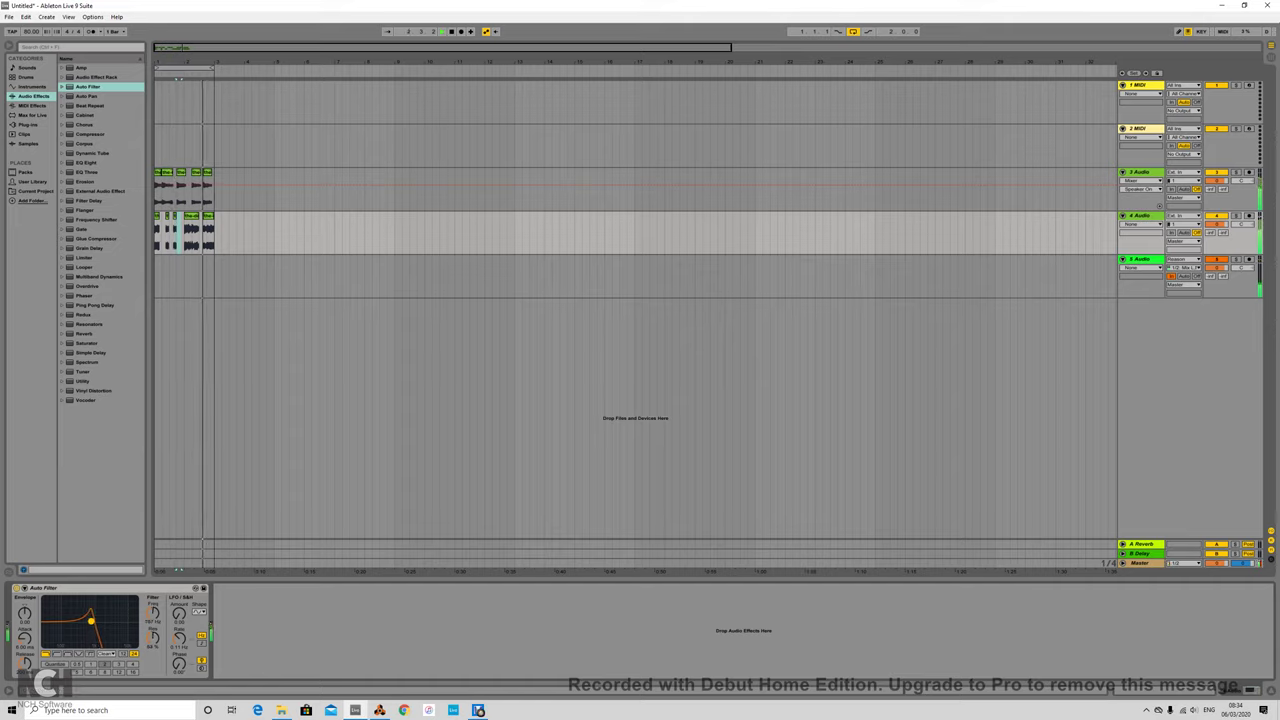
Duplicate the two-bar loop on the 3 Audio and 4 Audio tracks twice, filling up to bar 7
{"action": "left_click_drag", "start_coordinate": [214, 238], "coordinate": [155, 190]}
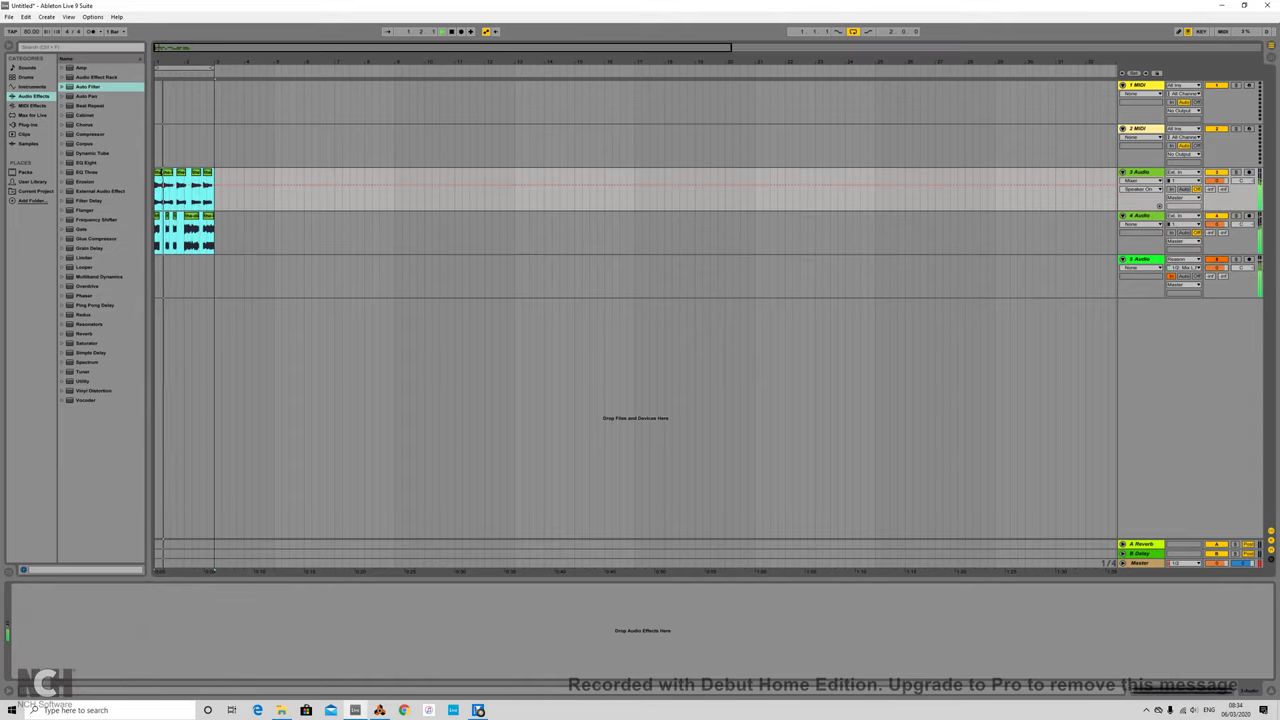
{"action": "key", "text": "ctrl+d"}
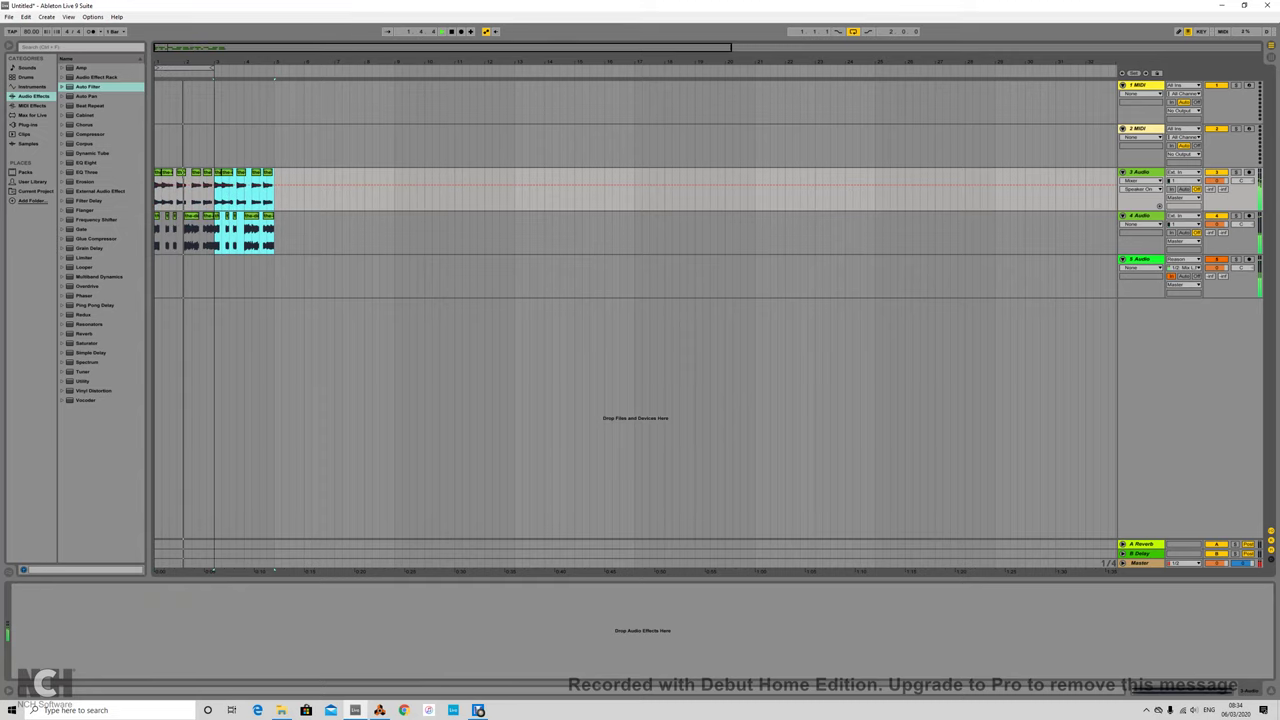
{"action": "key", "text": "ctrl+d"}
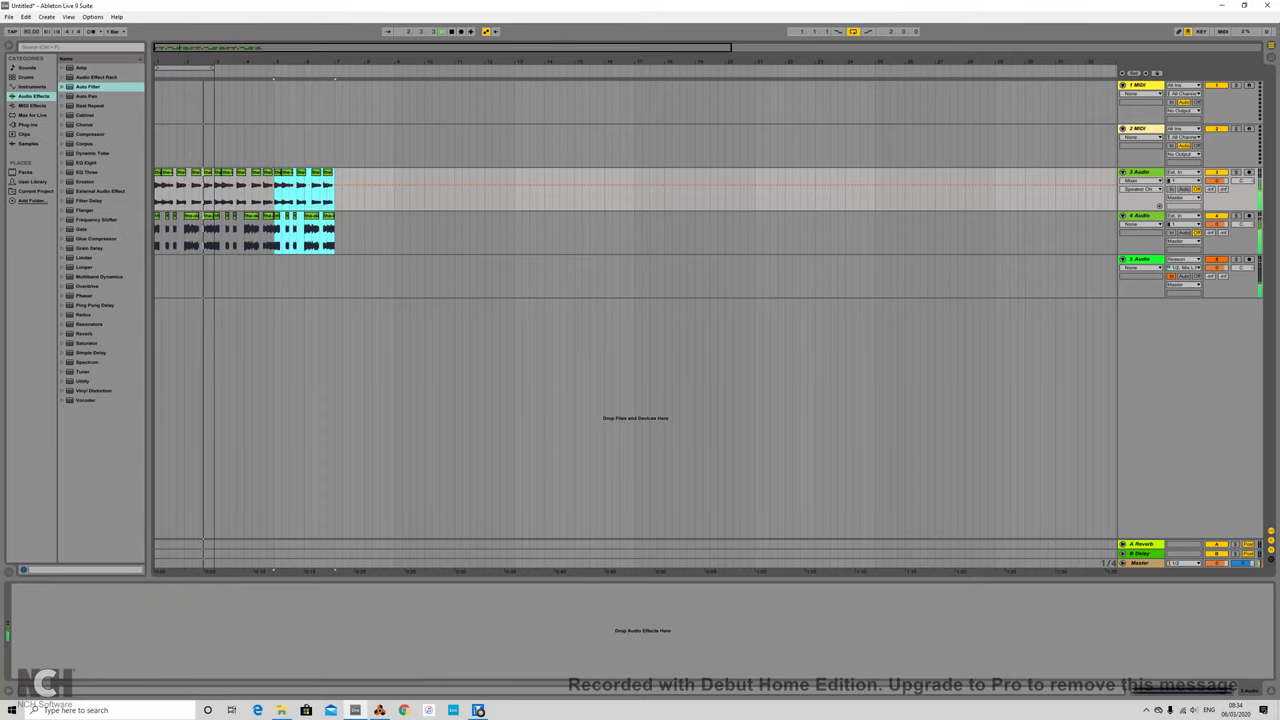
Switch to Reason and create a second Redrum drum machine
{"action": "key", "text": "alt+Tab"}
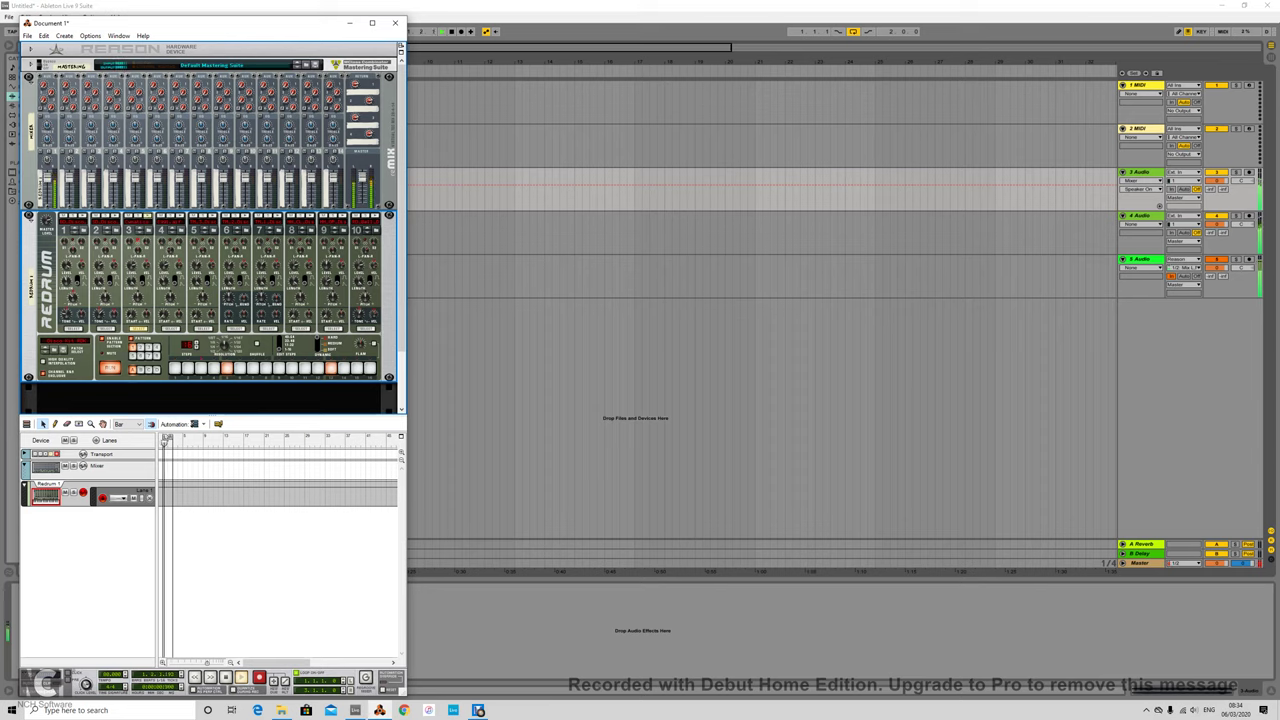
{"action": "left_click", "coordinate": [63, 35]}
{"action": "left_click", "coordinate": [110, 171]}
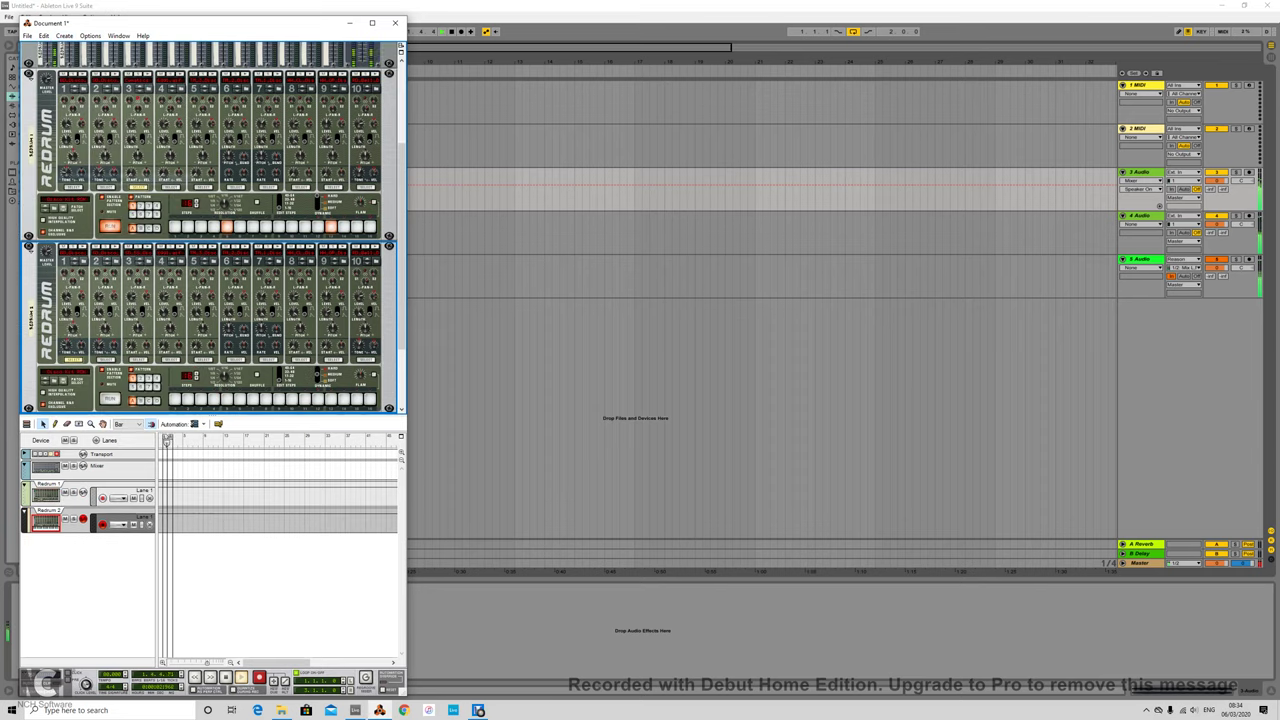
Load Cymatics - Drip Closed Hihat 1 from the Drip Sample Pack's Closed Hihats folder into channel 4 of Redrum 2
{"action": "left_click", "coordinate": [171, 253]}
{"action": "left_click", "coordinate": [193, 238]}
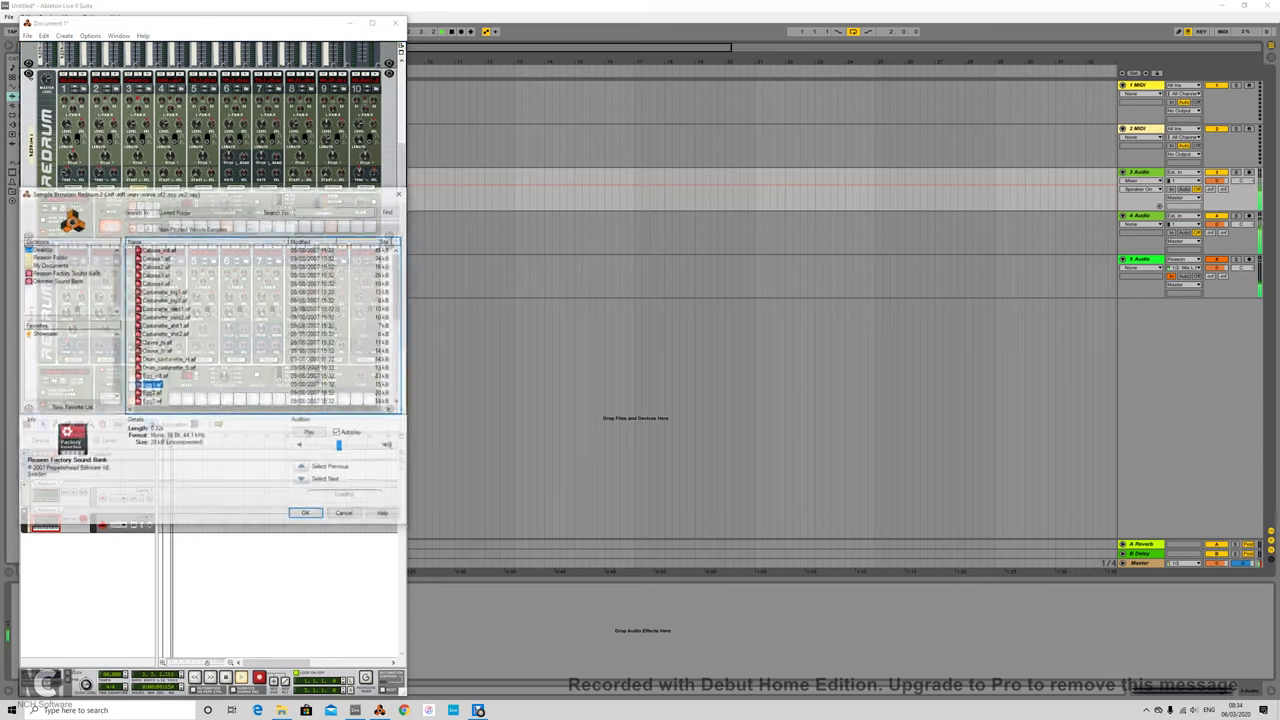
{"action": "left_click", "coordinate": [41, 248]}
{"action": "double_click", "coordinate": [149, 265]}
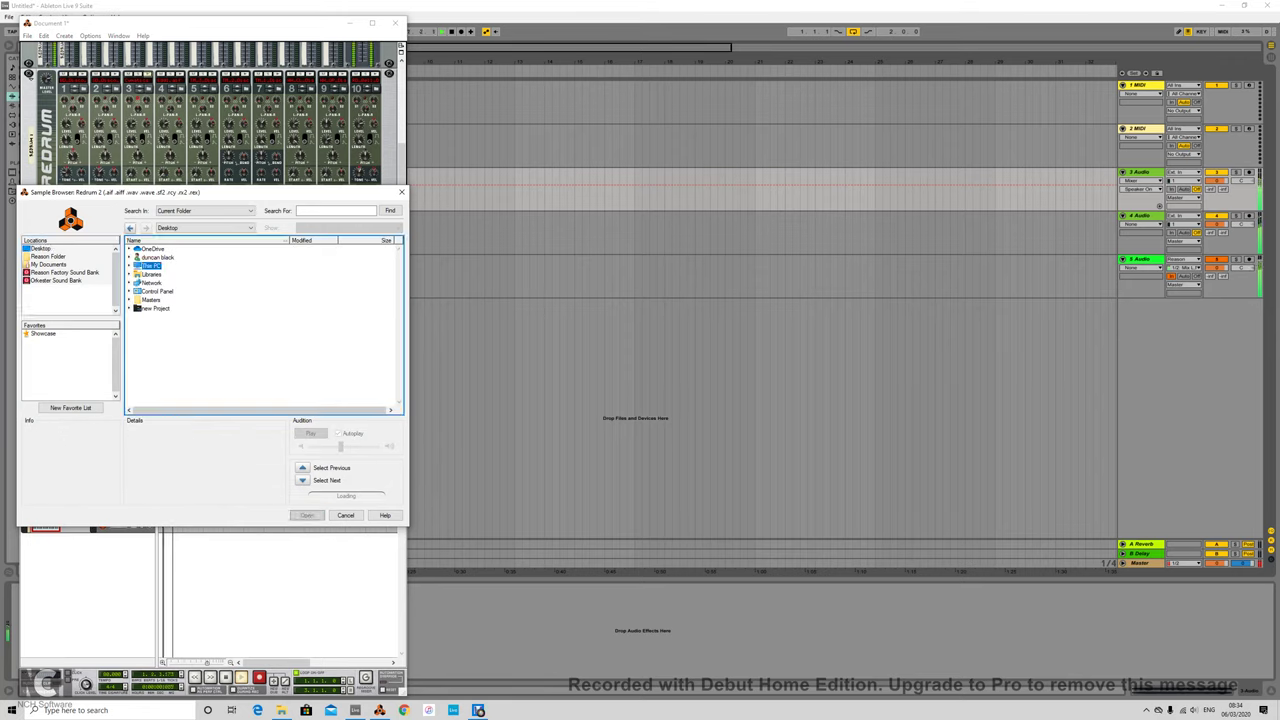
{"action": "double_click", "coordinate": [158, 300]}
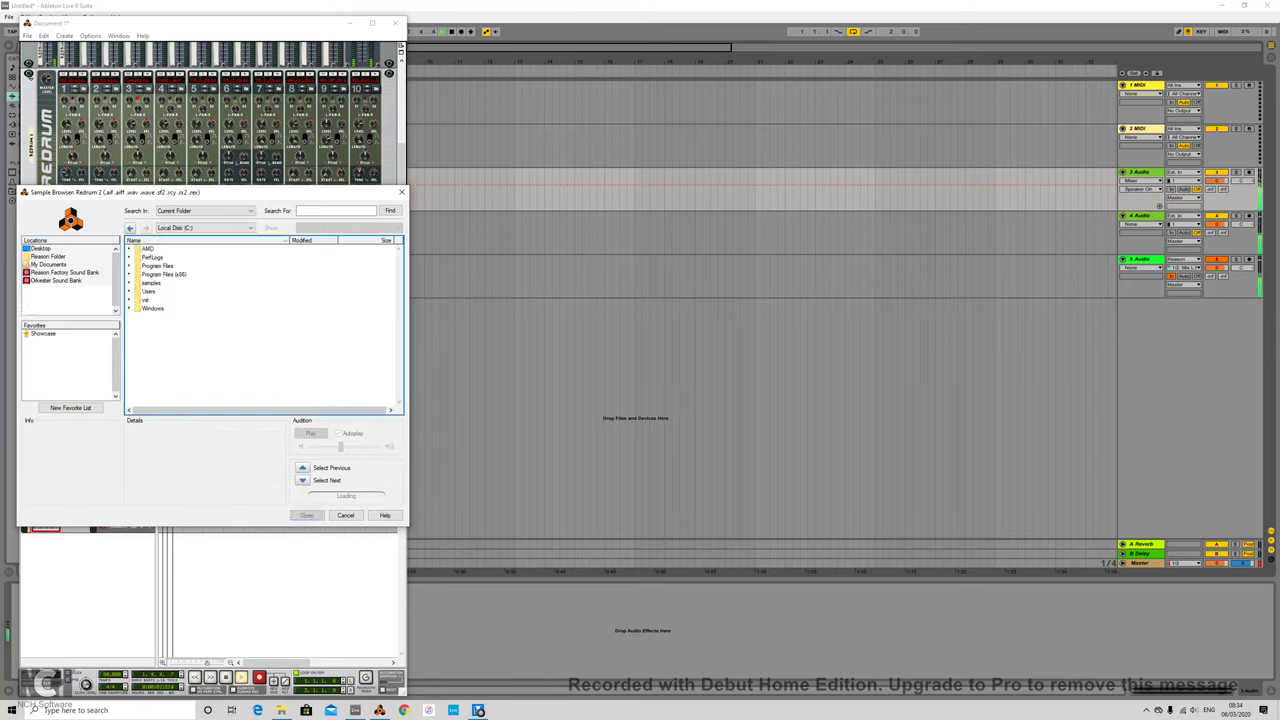
{"action": "double_click", "coordinate": [150, 283]}
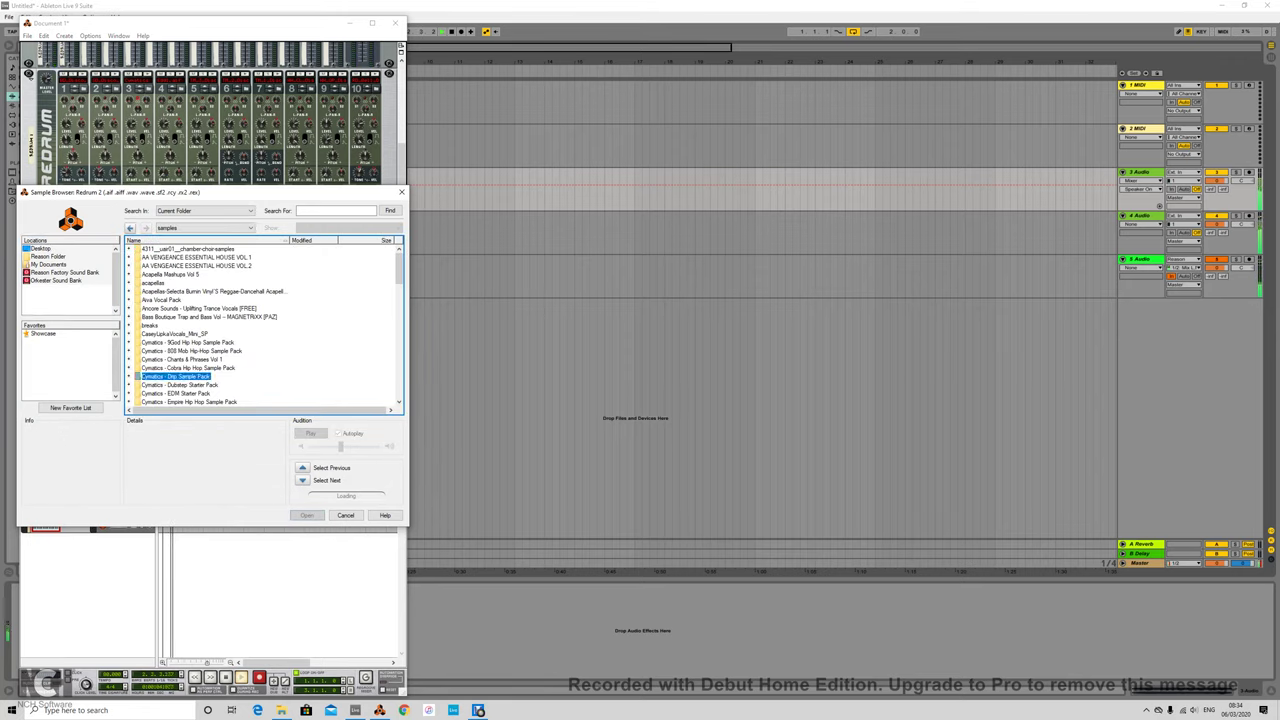
{"action": "double_click", "coordinate": [175, 376]}
{"action": "double_click", "coordinate": [164, 258]}
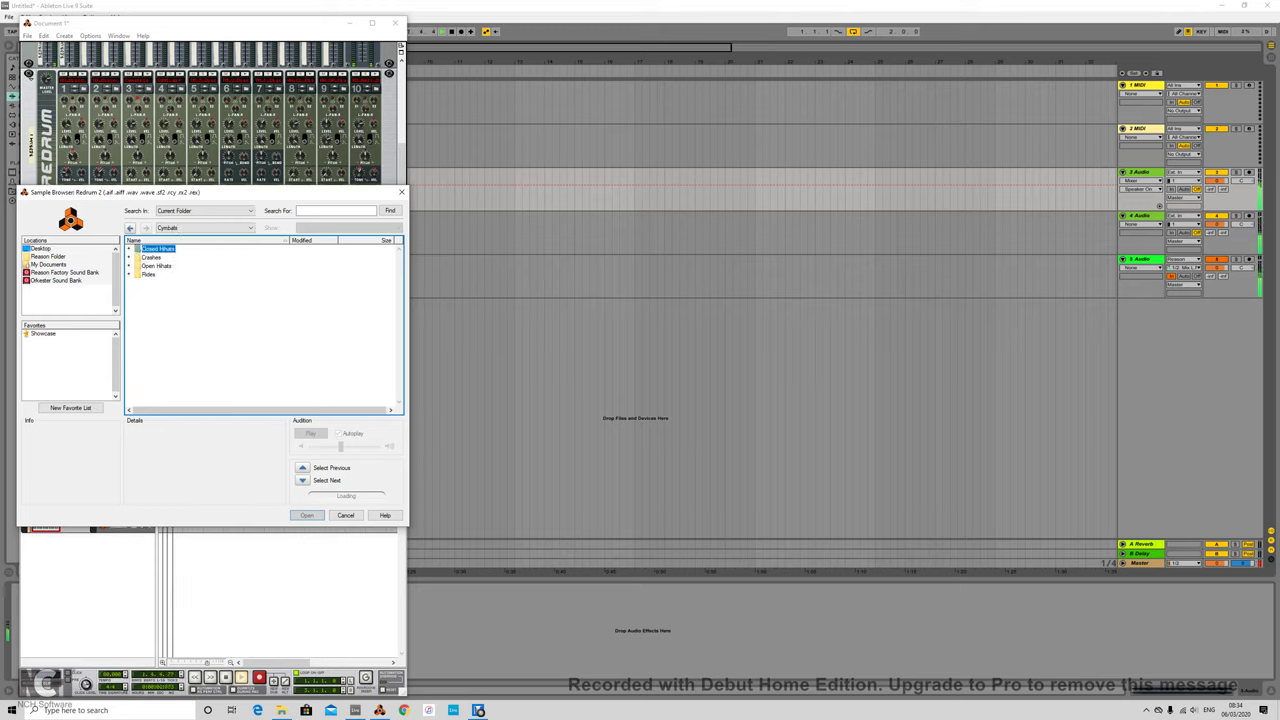
{"action": "double_click", "coordinate": [158, 249]}
{"action": "key", "text": "Up"}
{"action": "key", "text": "Up"}
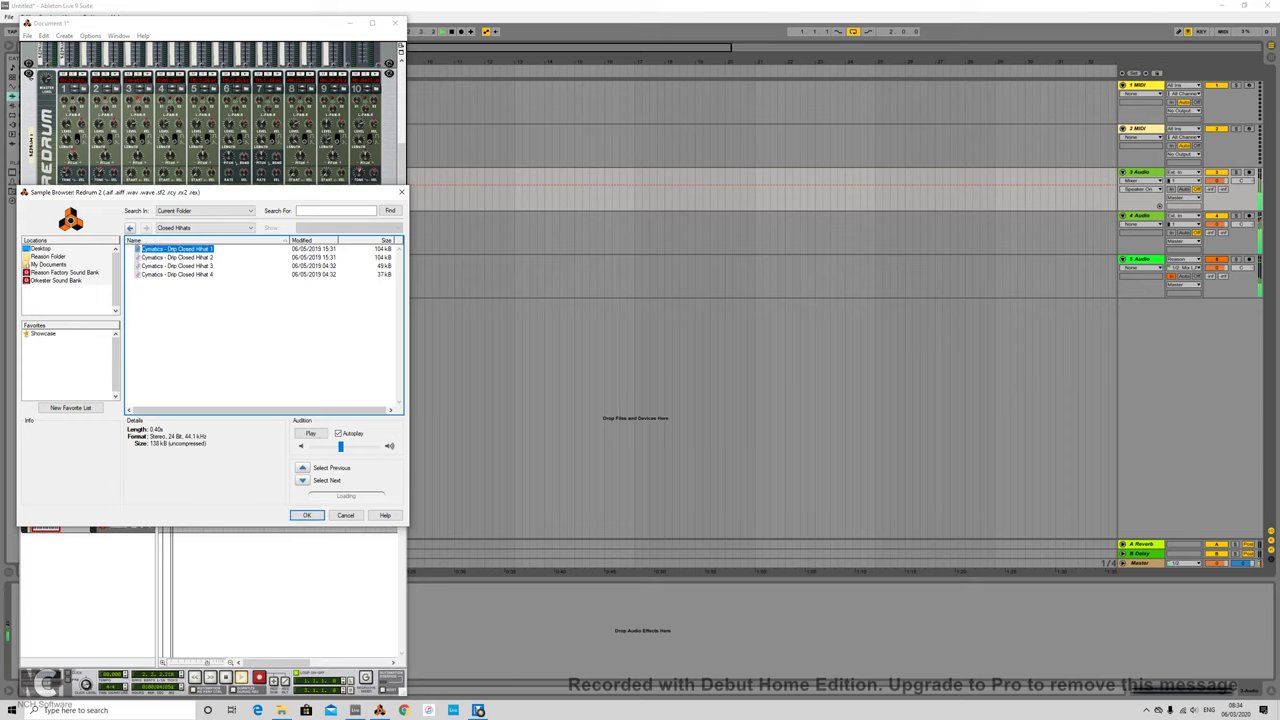
{"action": "key", "text": "Return"}
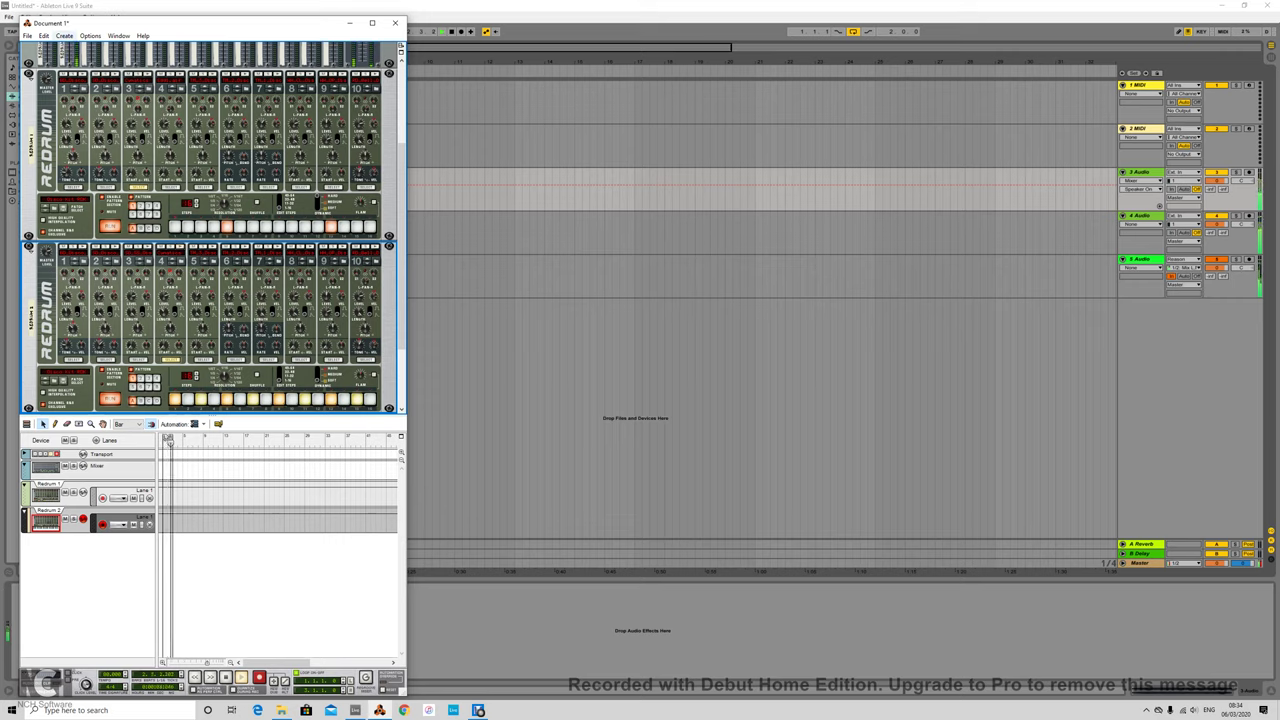
Create a third Redrum and add a pattern selection lane to its sequencer track
{"action": "left_click", "coordinate": [64, 35]}
{"action": "left_click", "coordinate": [110, 170]}
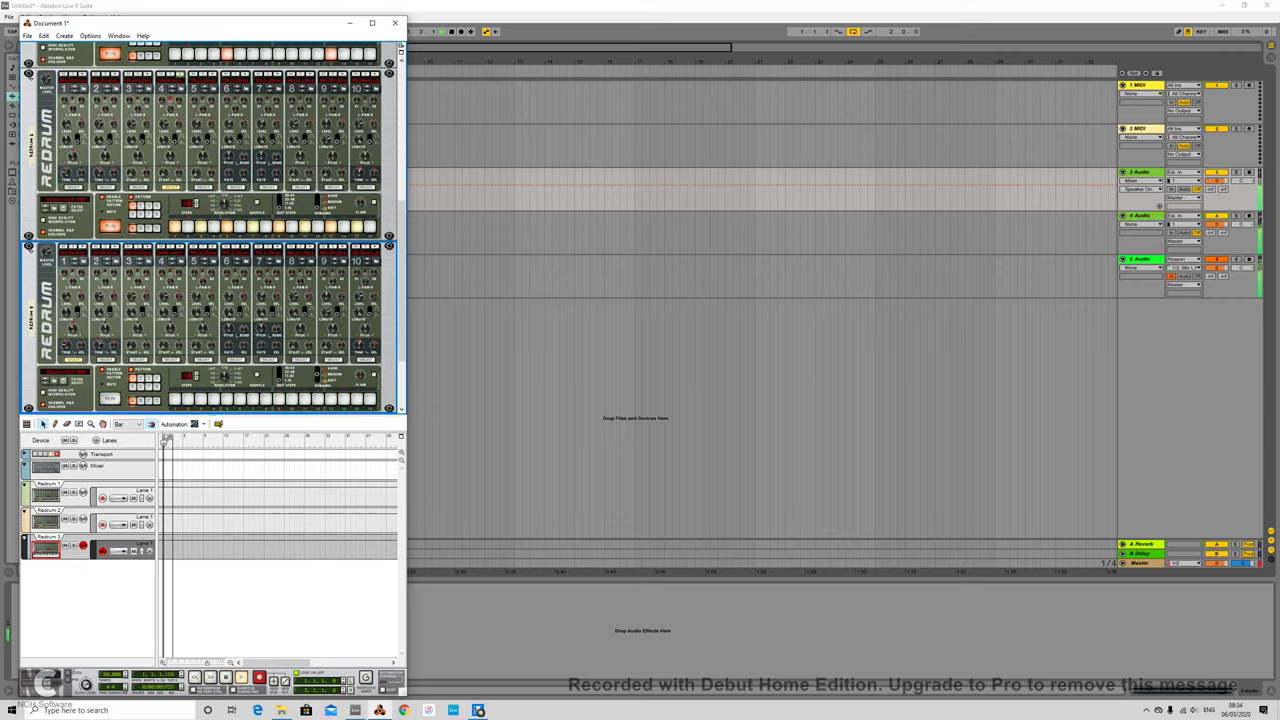
{"action": "left_click", "coordinate": [218, 424]}
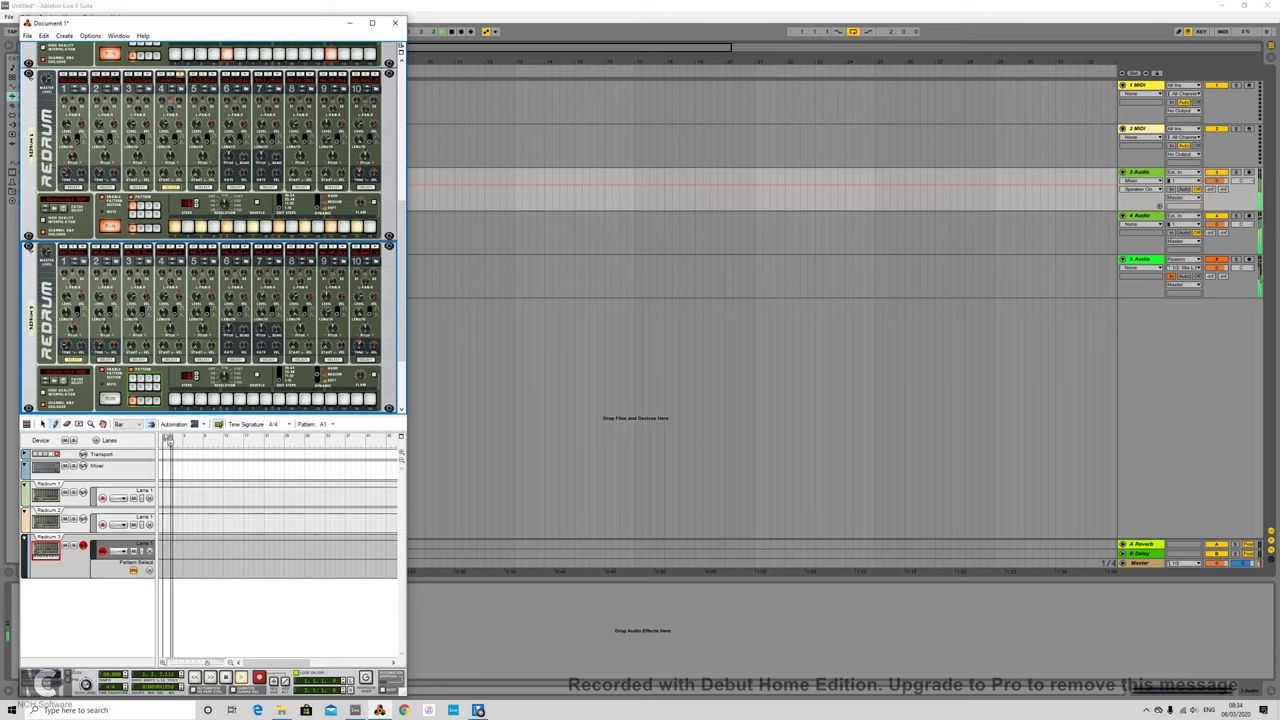
Load Cymatics - Cobra Kick 9 - G# from the Cobra Hip Hop Sample Pack's Kicks folder into channel 1 of Redrum 3
{"action": "left_click", "coordinate": [75, 252]}
{"action": "left_click", "coordinate": [110, 260]}
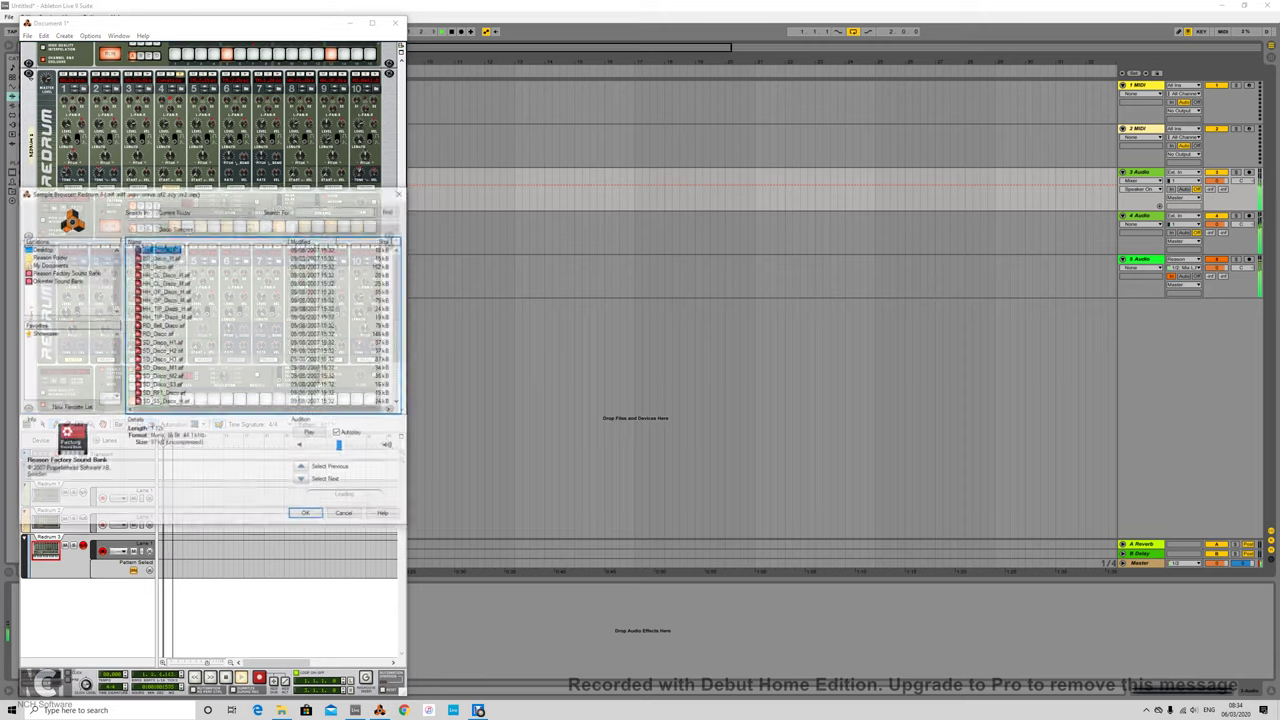
{"action": "left_click", "coordinate": [41, 249]}
{"action": "double_click", "coordinate": [151, 266]}
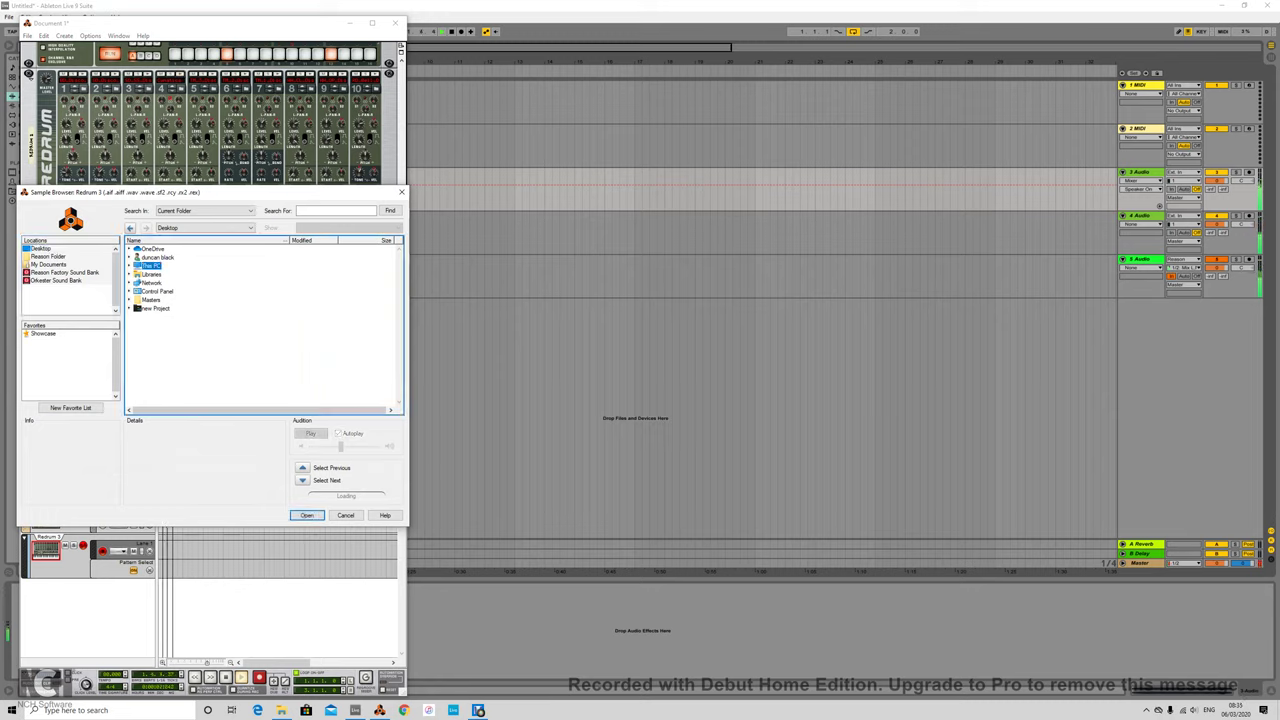
{"action": "double_click", "coordinate": [158, 300]}
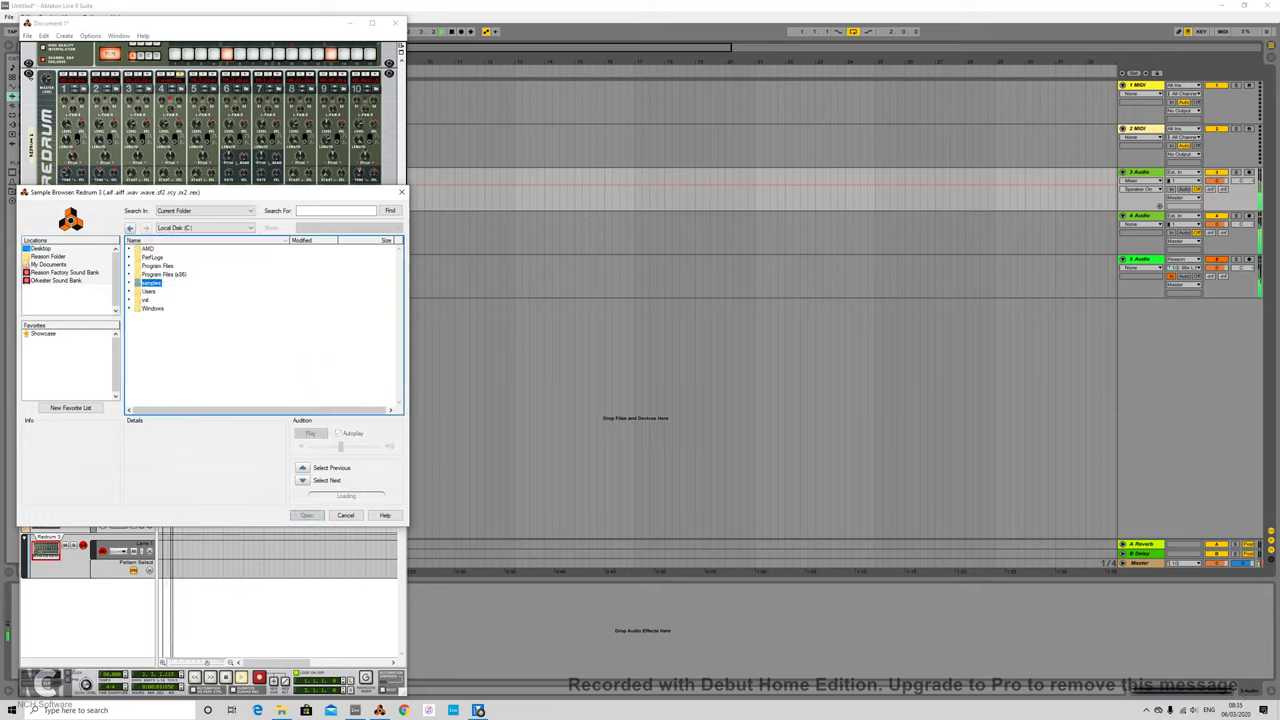
{"action": "double_click", "coordinate": [150, 283]}
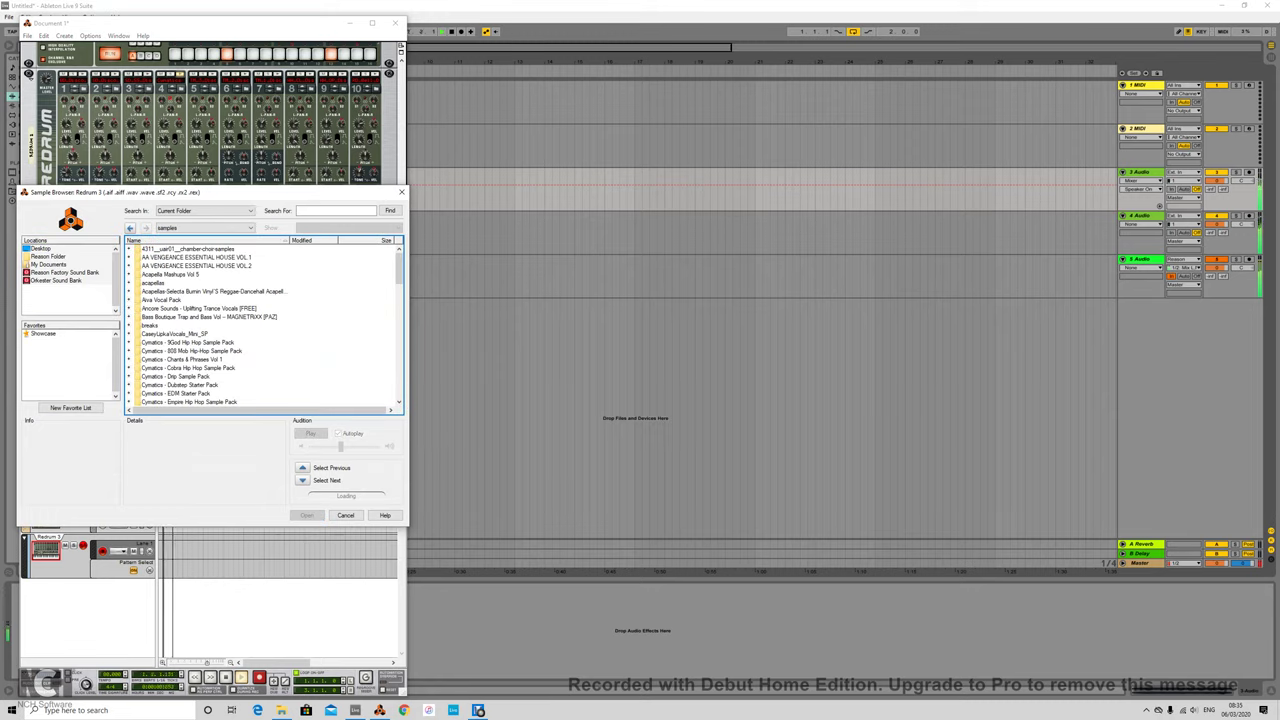
{"action": "double_click", "coordinate": [188, 368]}
{"action": "double_click", "coordinate": [159, 266]}
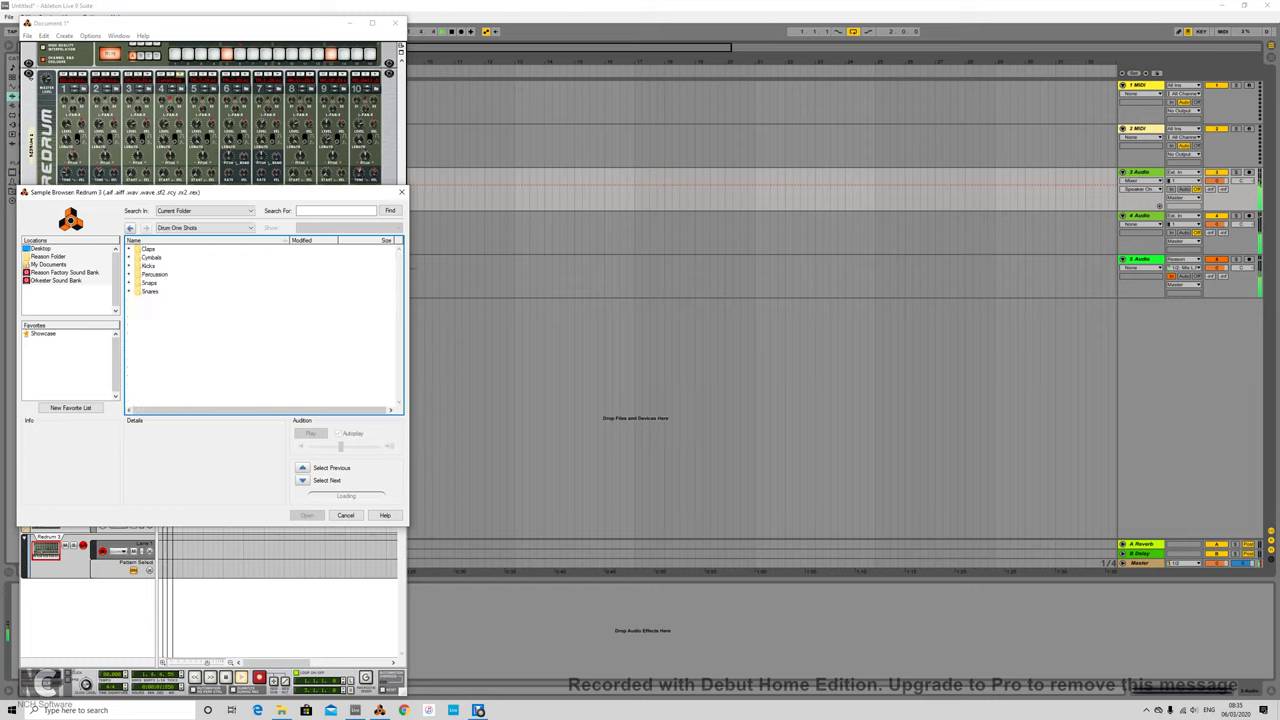
{"action": "double_click", "coordinate": [149, 266]}
{"action": "left_click", "coordinate": [175, 317]}
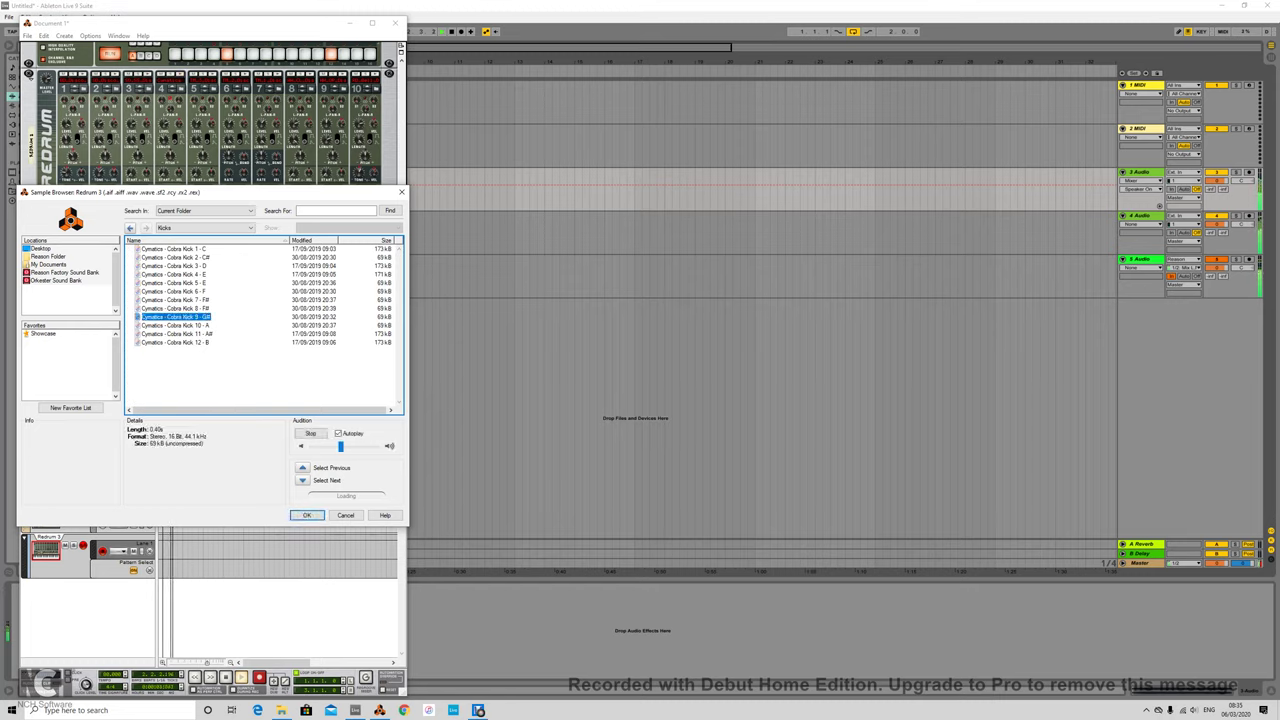
{"action": "left_click", "coordinate": [307, 515]}
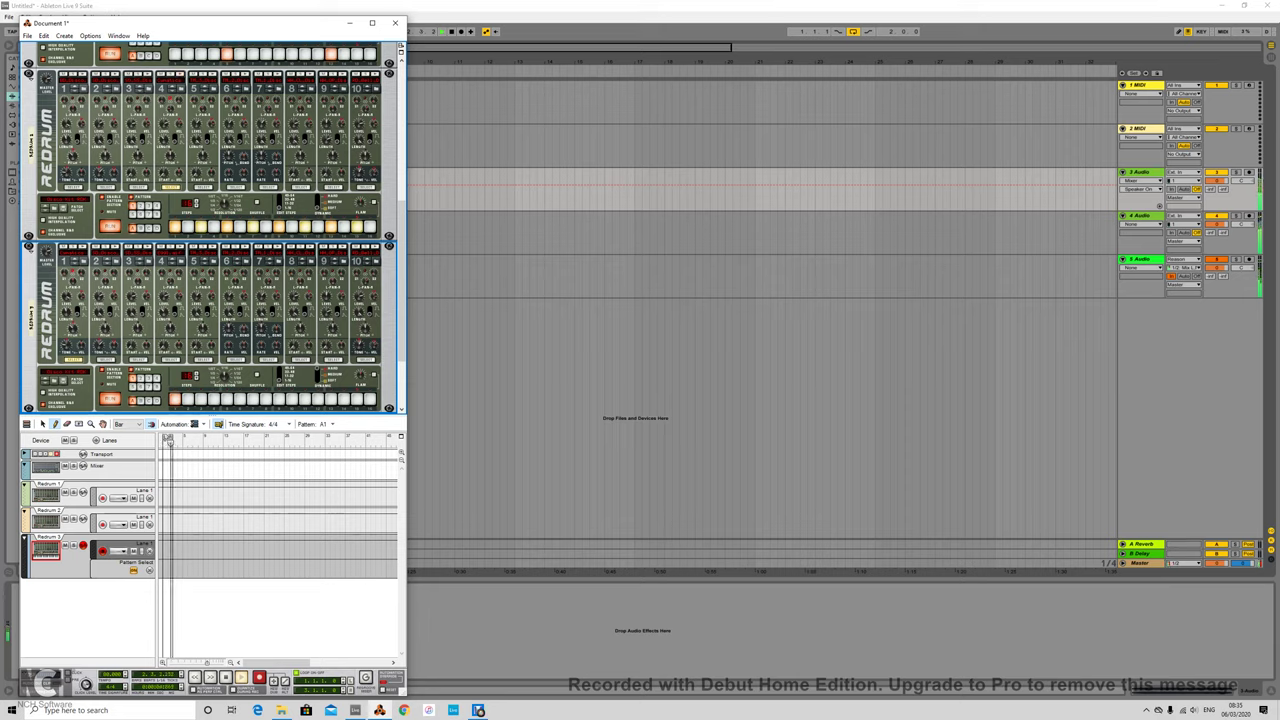
Switch back to Ableton Live and move the two-bar playback loop to start at bar 3
{"action": "key", "text": "alt+Tab"}
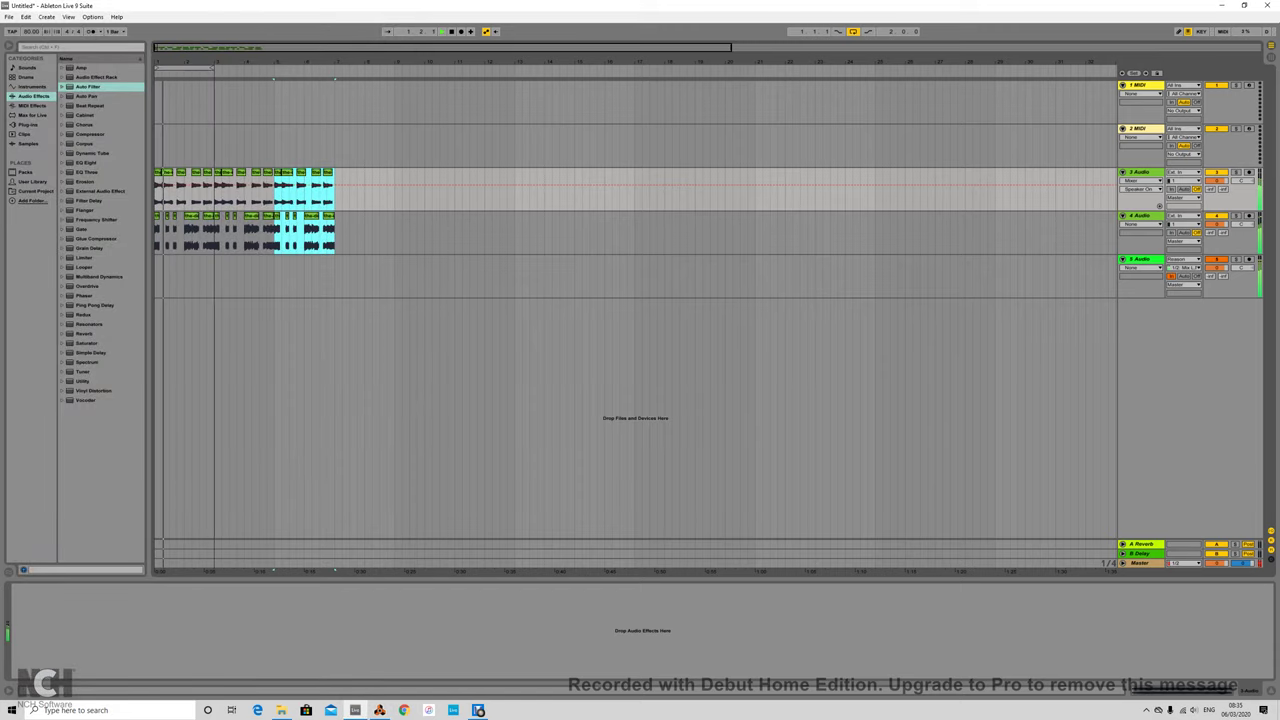
{"action": "left_click_drag", "start_coordinate": [184, 68], "coordinate": [244, 68]}
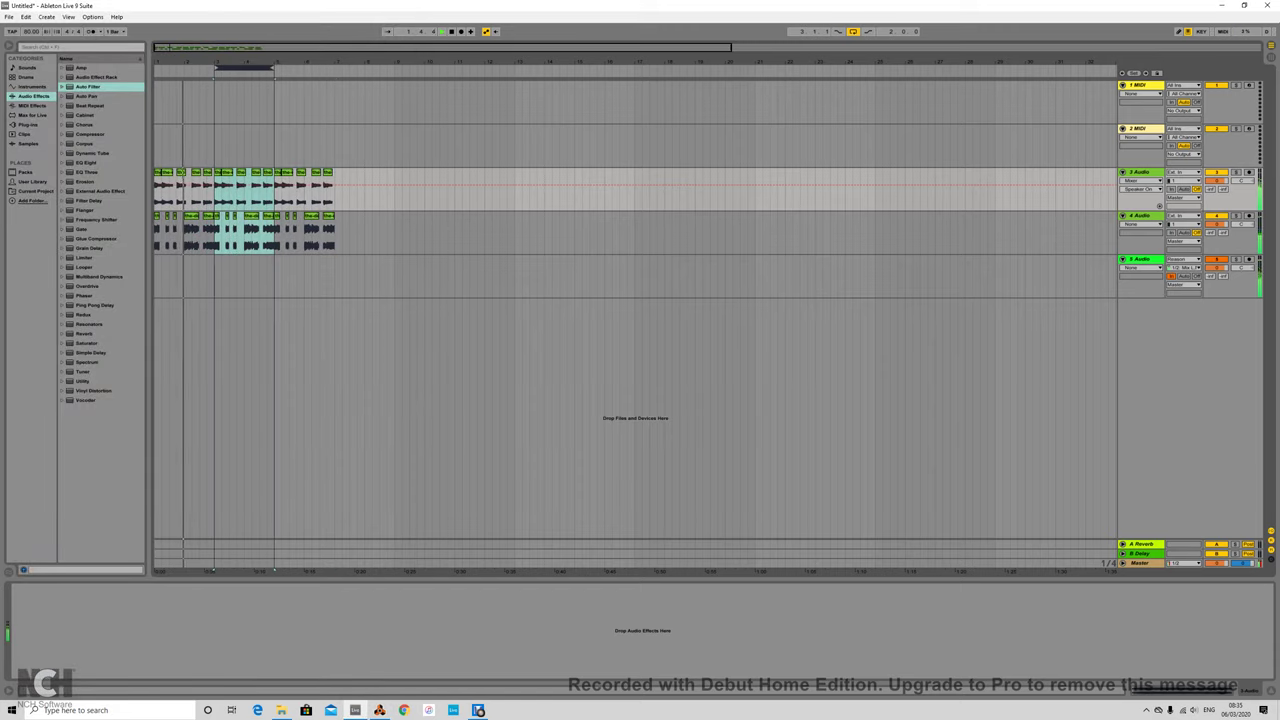
Record an Auto Filter frequency sweep on the 4 Audio track over the bar 3 to 5 loop, and stop playback
{"action": "left_click", "coordinate": [1141, 216]}
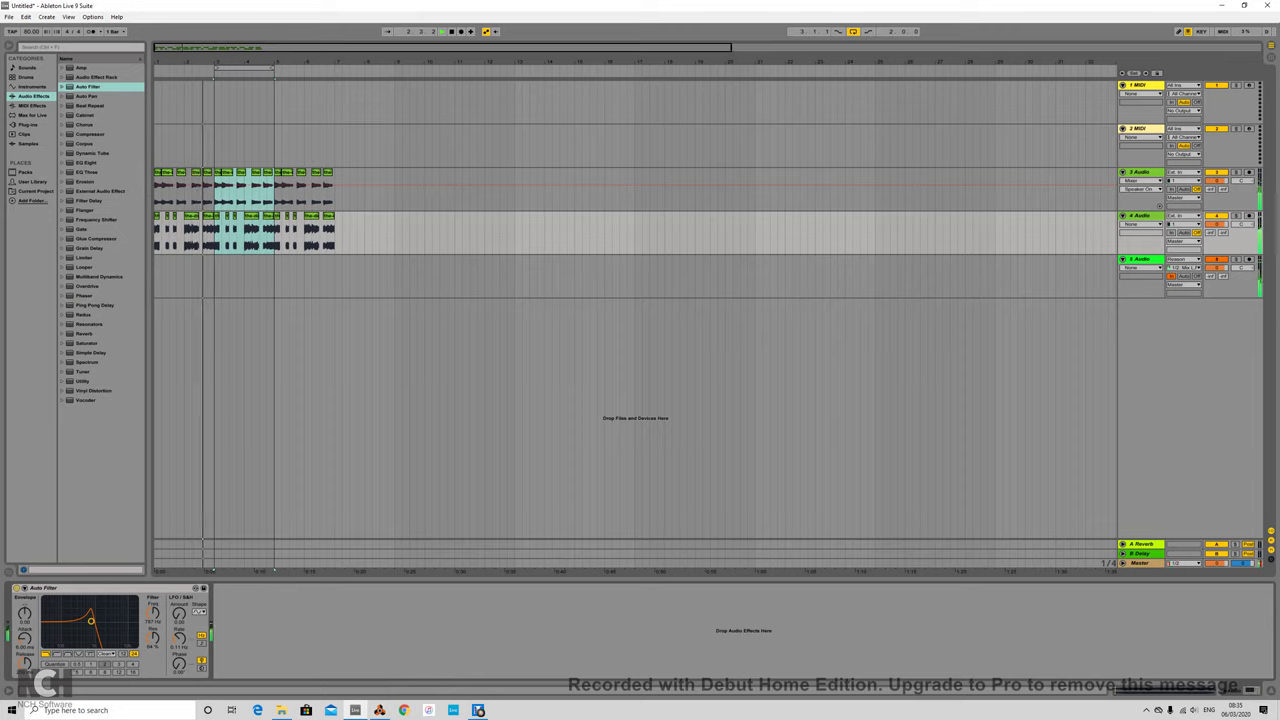
{"action": "mouse_move", "coordinate": [91, 621]}
{"action": "left_mouse_down"}
{"action": "mouse_move", "coordinate": [122, 621]}
{"action": "mouse_move", "coordinate": [56, 620]}
{"action": "mouse_move", "coordinate": [114, 618]}
{"action": "mouse_move", "coordinate": [91, 621]}
{"action": "left_mouse_up"}
{"action": "key", "text": "space"}
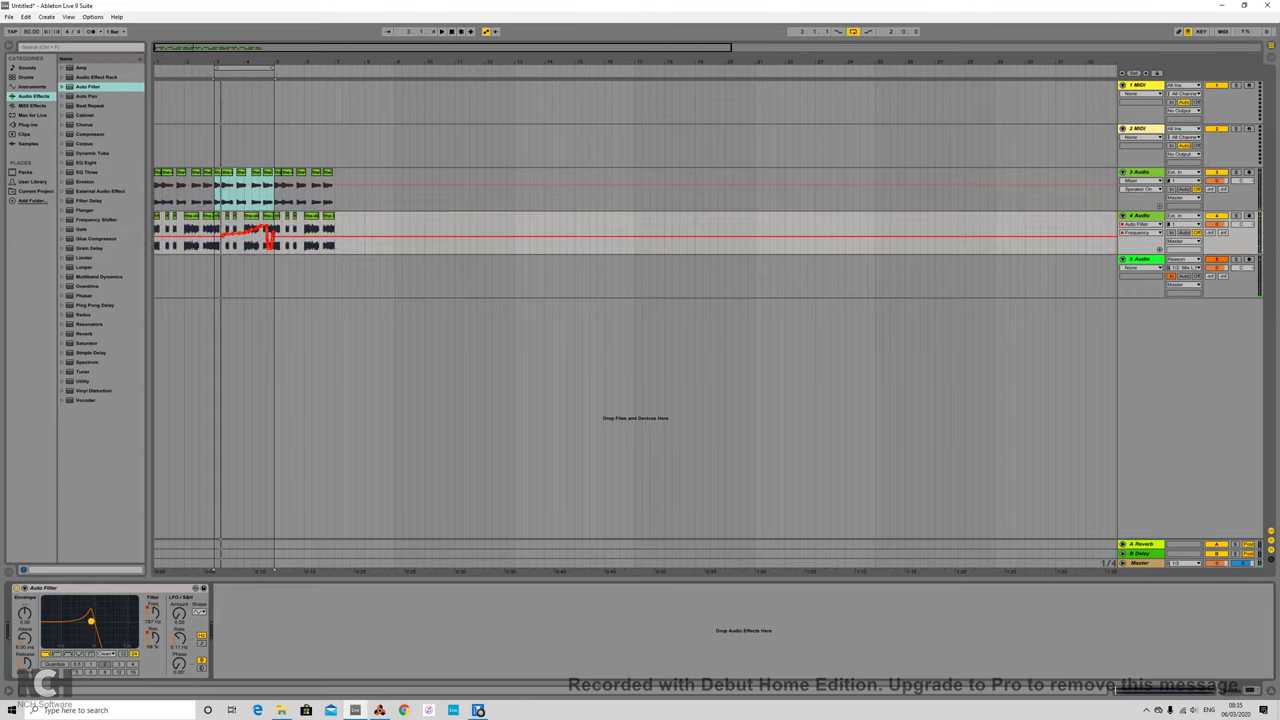
Move the two-bar loop to start at bar 5 and delete the 4 Audio clips from bar 5 to bar 7
{"action": "left_click_drag", "start_coordinate": [244, 68], "coordinate": [304, 68]}
{"action": "left_click_drag", "start_coordinate": [334, 243], "coordinate": [290, 243]}
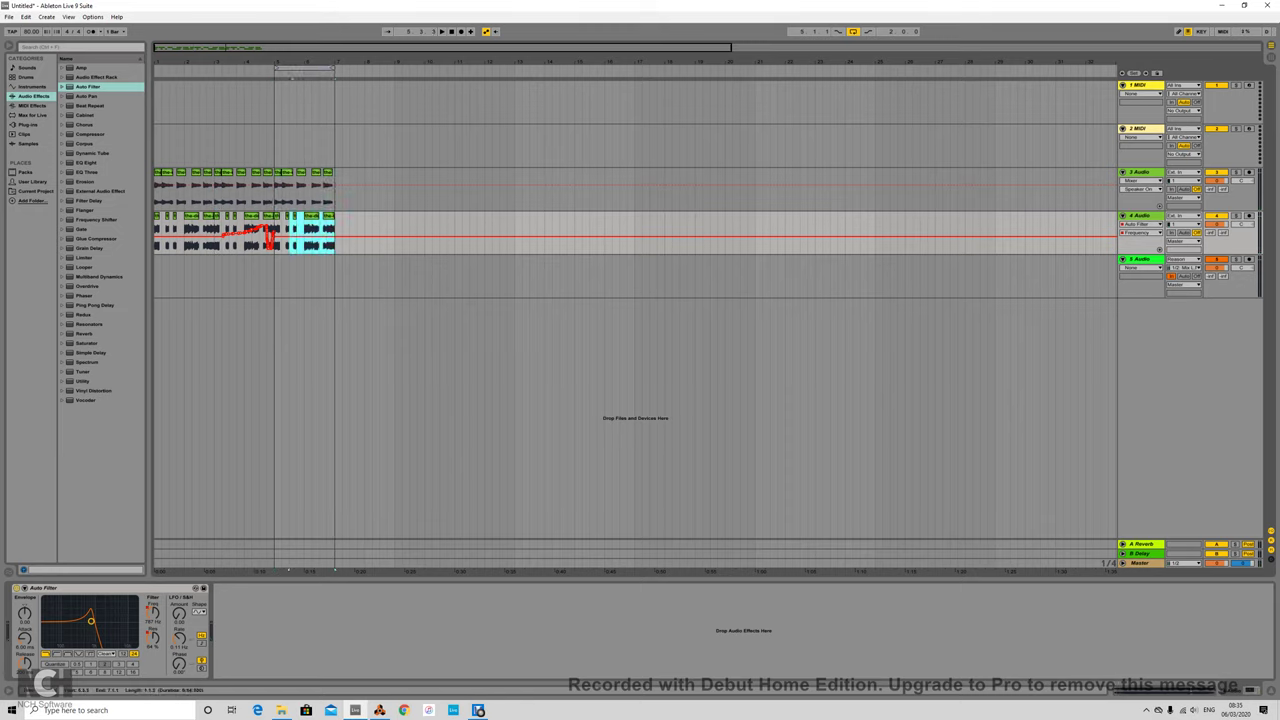
{"action": "key", "text": "Delete"}
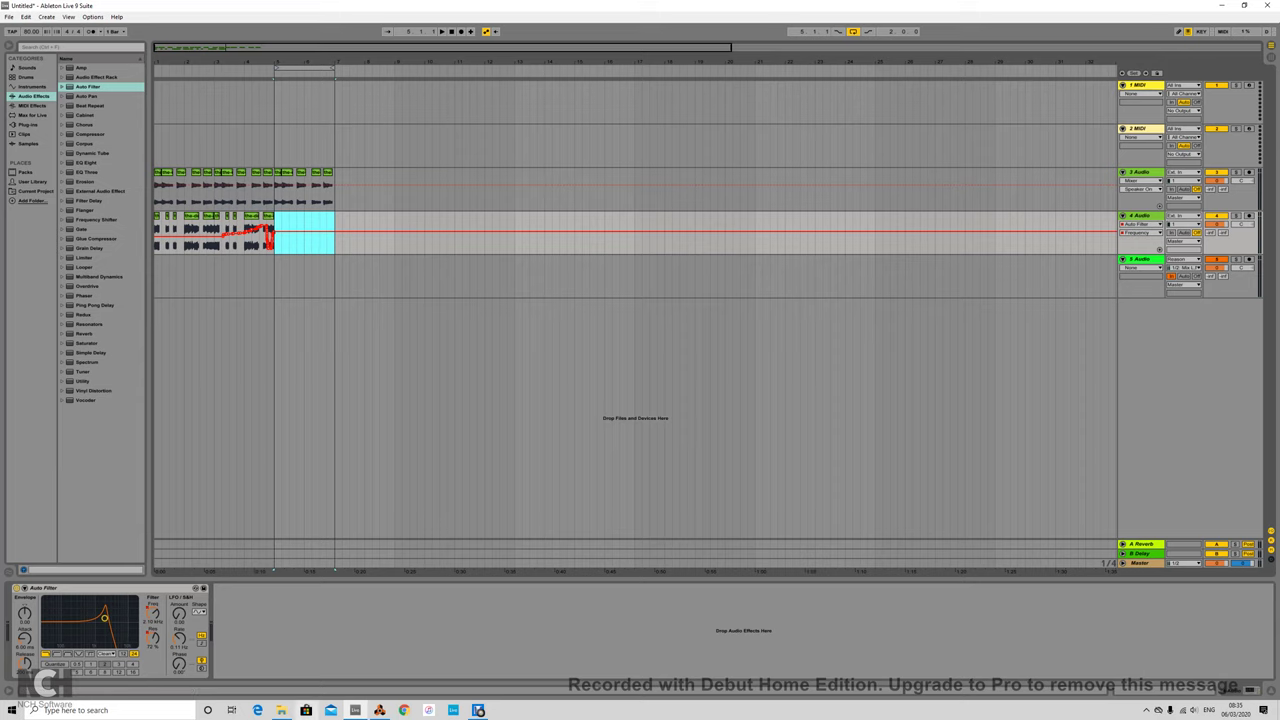
Duplicate the two-bar 3 Audio section at bar 5 three times and set the loop from bar 5 to bar 13
{"action": "key", "text": "alt+Tab"}
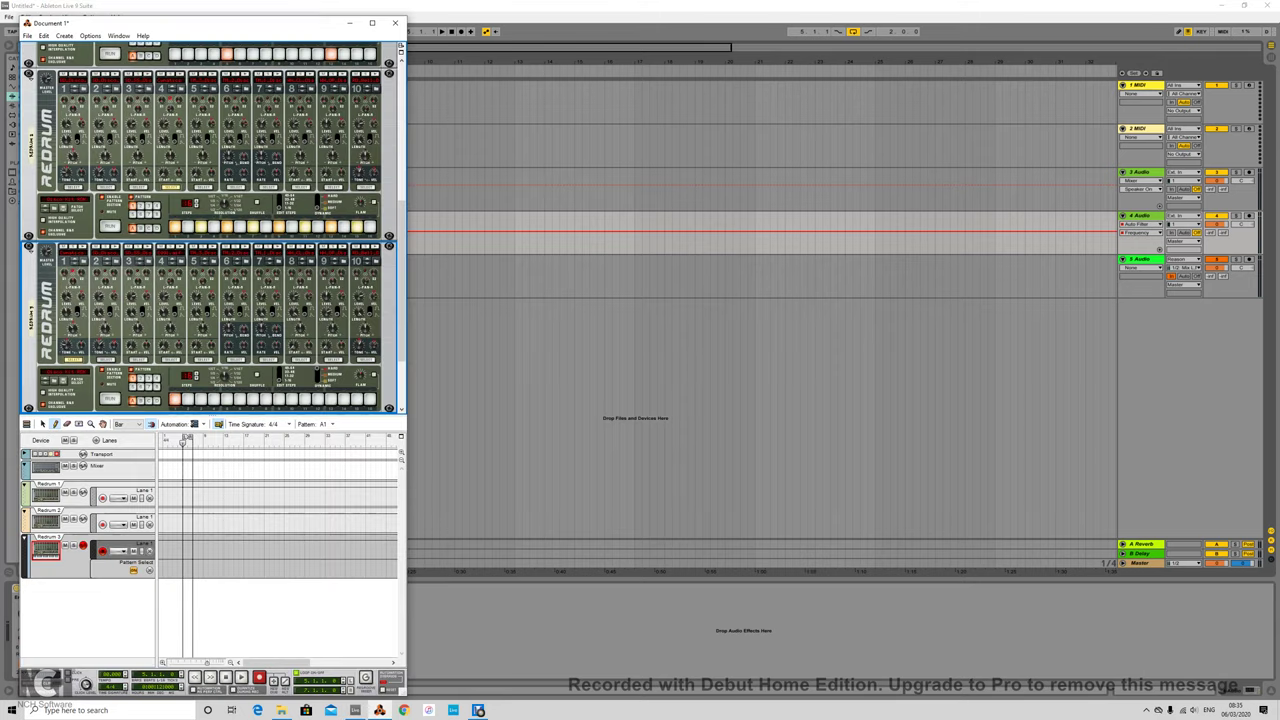
{"action": "key", "text": "alt+Tab"}
{"action": "left_click_drag", "start_coordinate": [334, 194], "coordinate": [293, 194]}
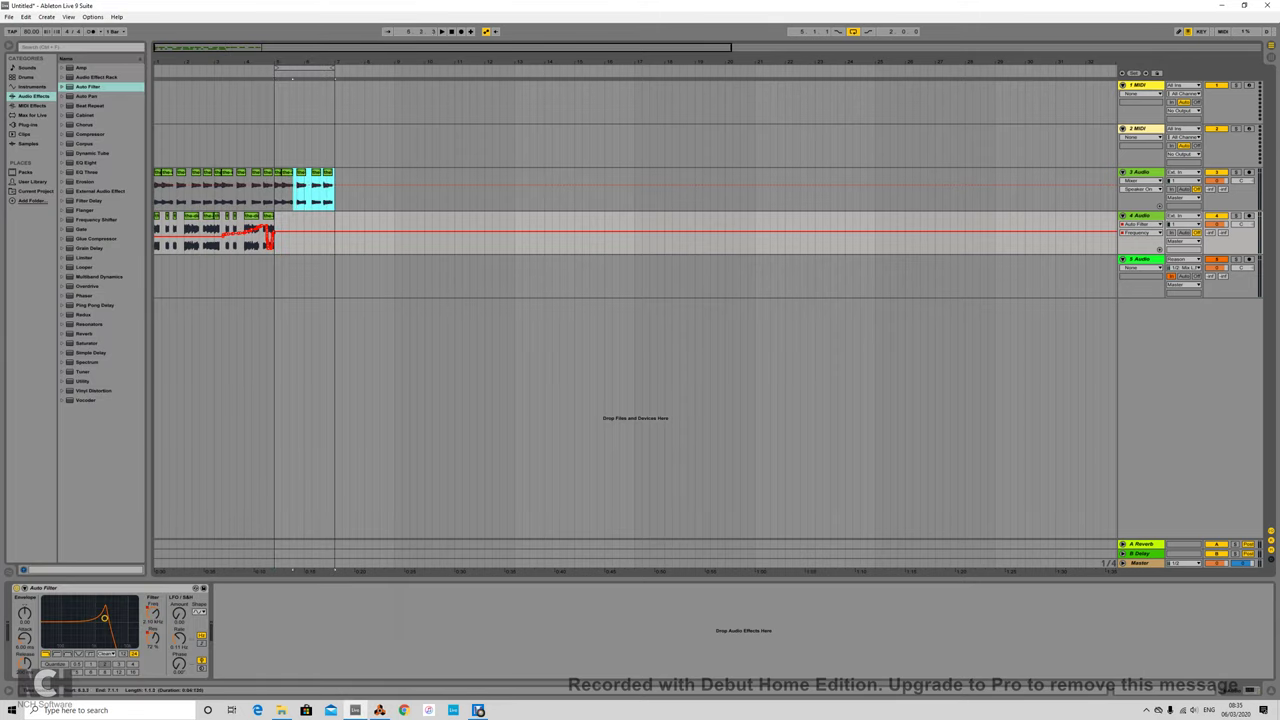
{"action": "key", "text": "ctrl+d"}
{"action": "key", "text": "ctrl+d"}
{"action": "key", "text": "ctrl+d"}
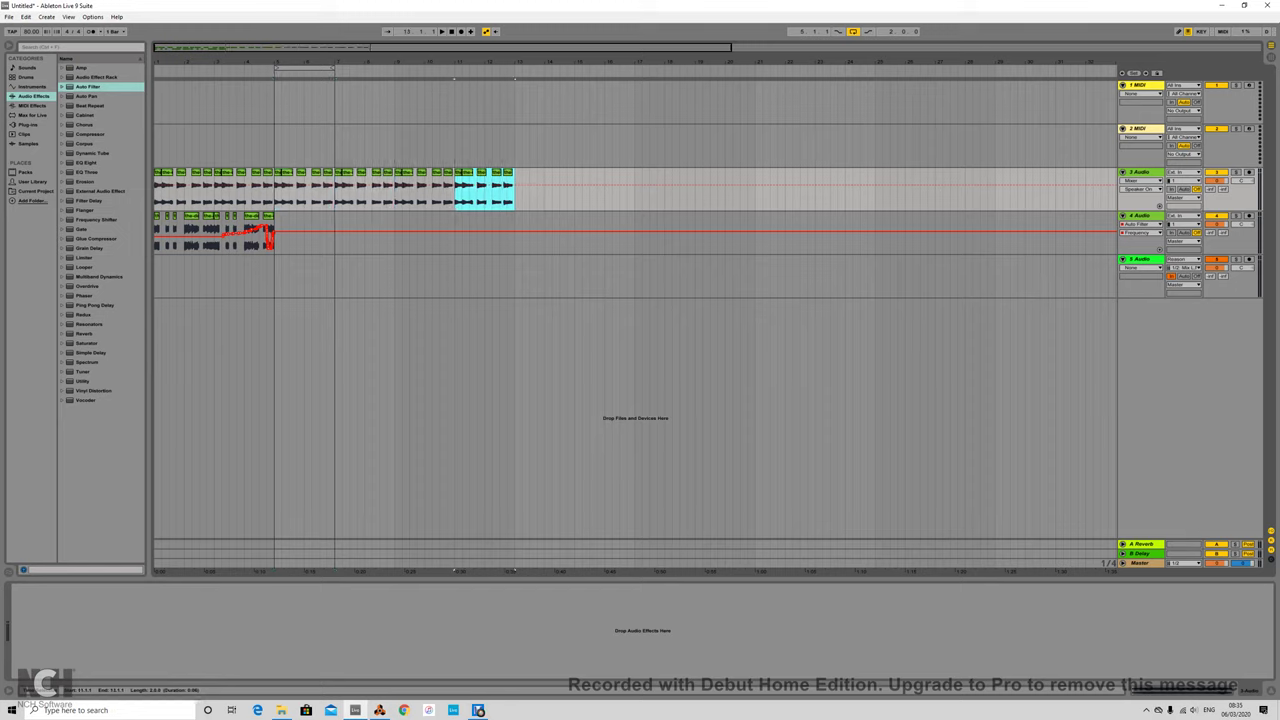
{"action": "left_click_drag", "start_coordinate": [275, 192], "coordinate": [514, 192]}
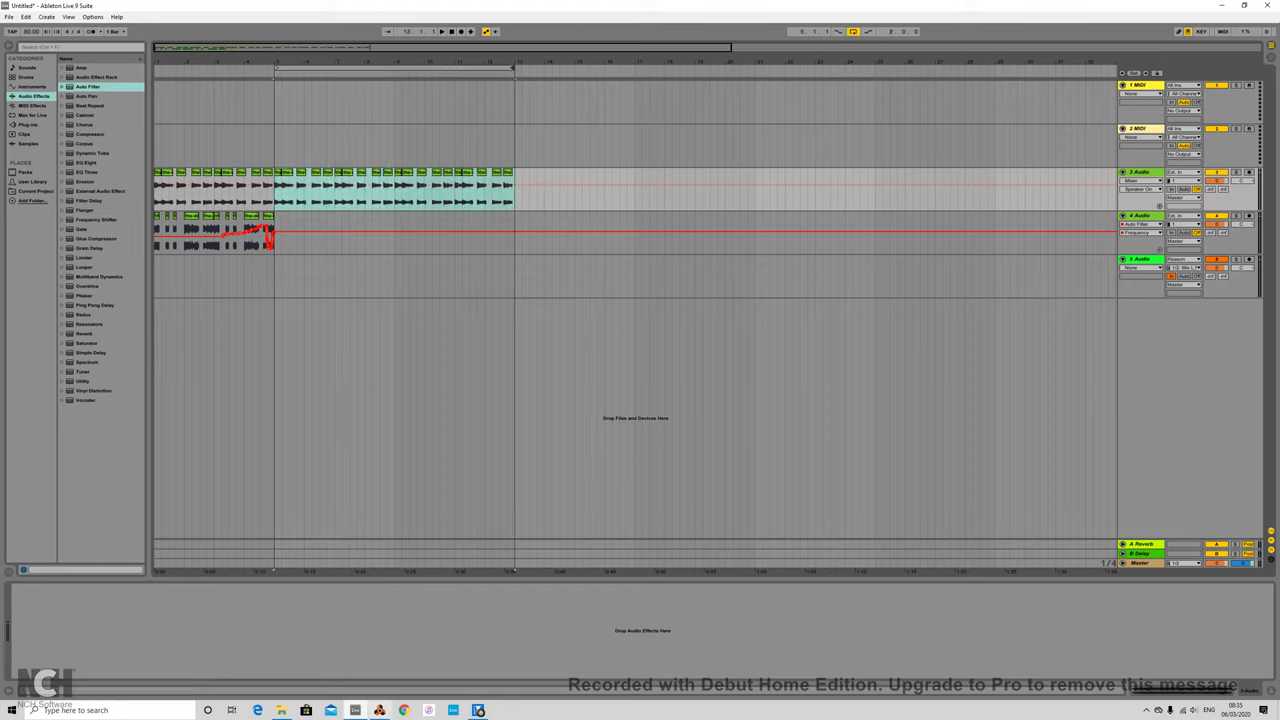
Switch to Reason, add a pattern selection lane to Redrum 1 and draw a seven-bar A1 clip from bar 5
{"action": "left_click", "coordinate": [379, 710]}
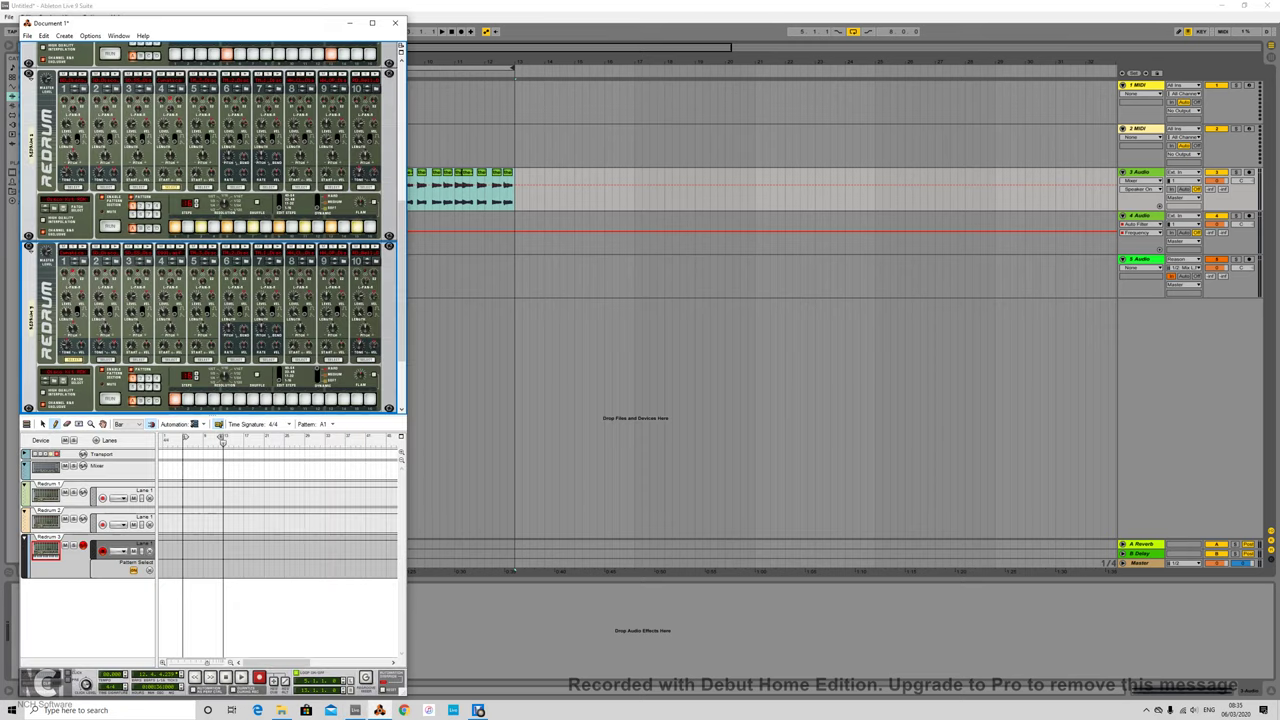
{"action": "left_click", "coordinate": [46, 495]}
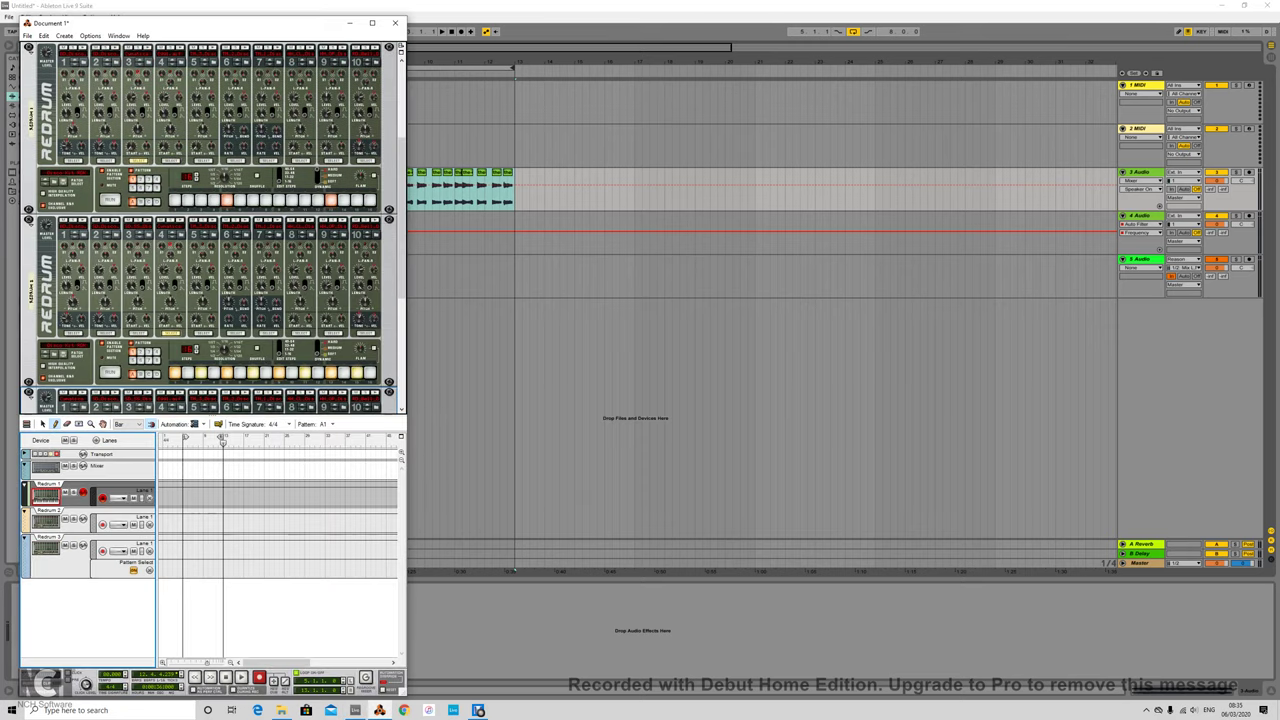
{"action": "left_click", "coordinate": [218, 424]}
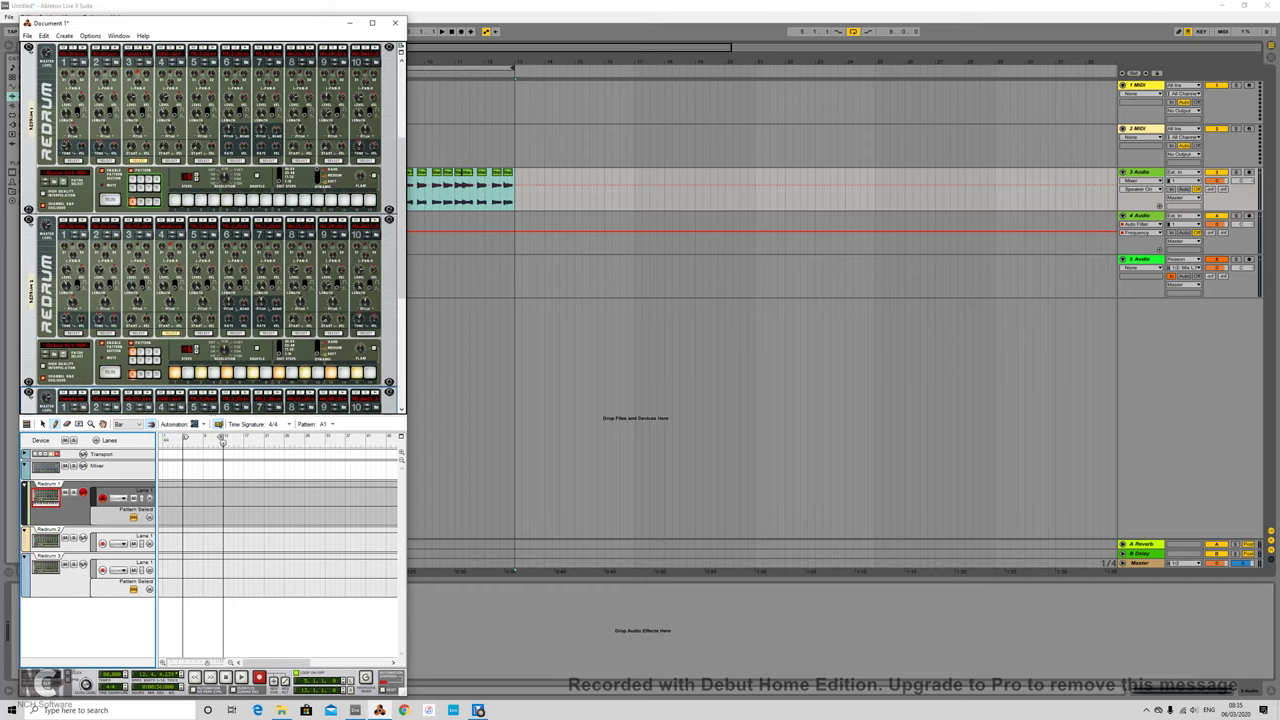
{"action": "left_click_drag", "start_coordinate": [183, 516], "coordinate": [218, 517]}
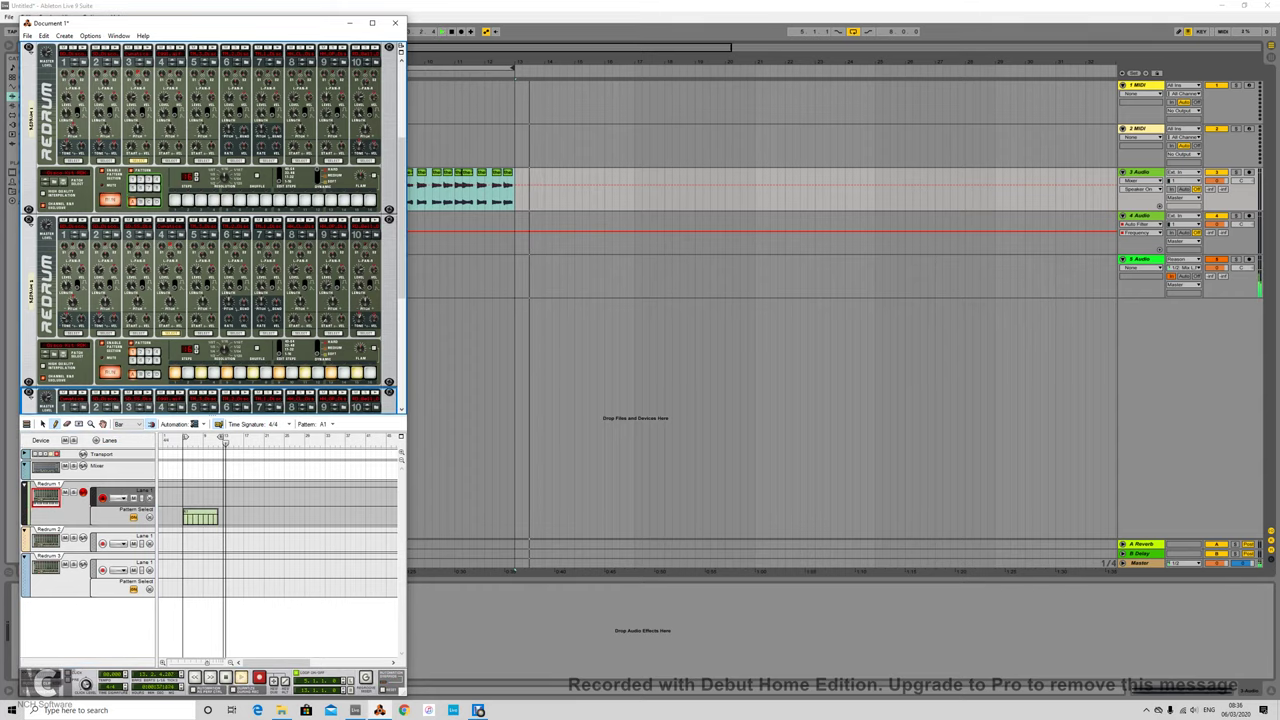
Prepare Redrum 1's pattern 2 variation, draw it as a one-bar A2 clip at bar 12, and reset the drawing pattern to A1
{"action": "right_click", "coordinate": [149, 181]}
{"action": "key", "text": "Escape"}
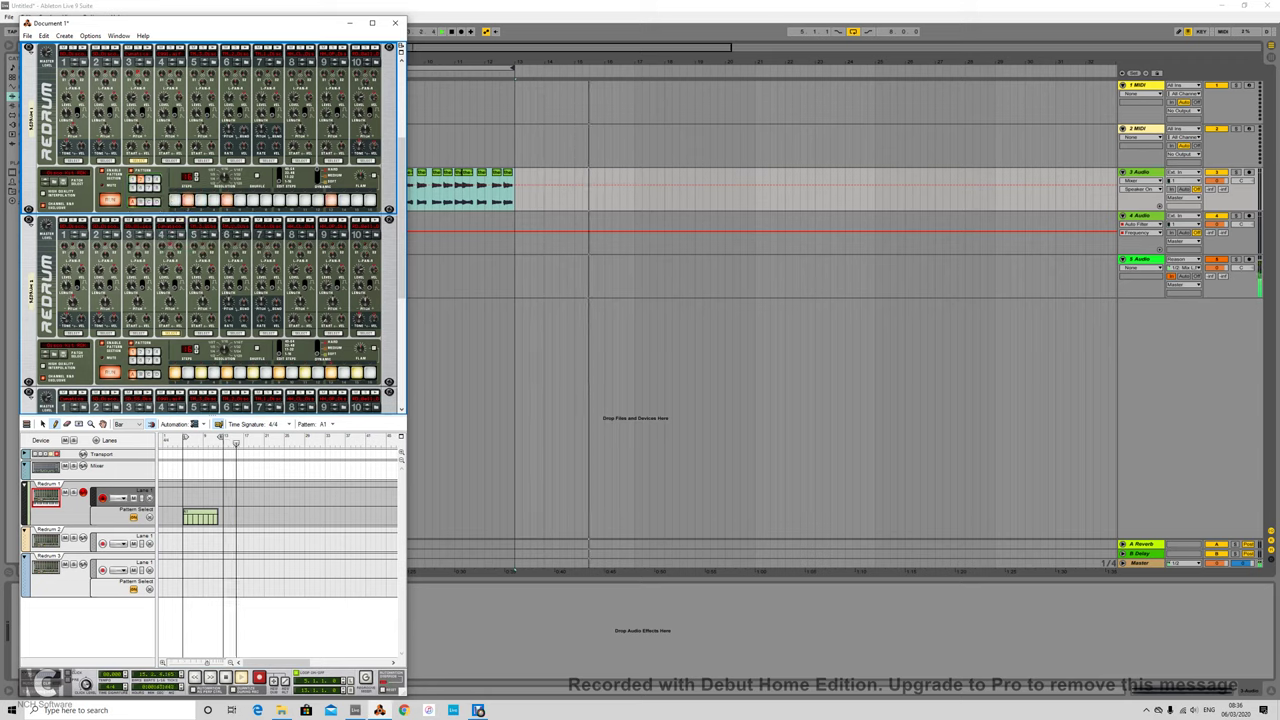
{"action": "left_click", "coordinate": [332, 424]}
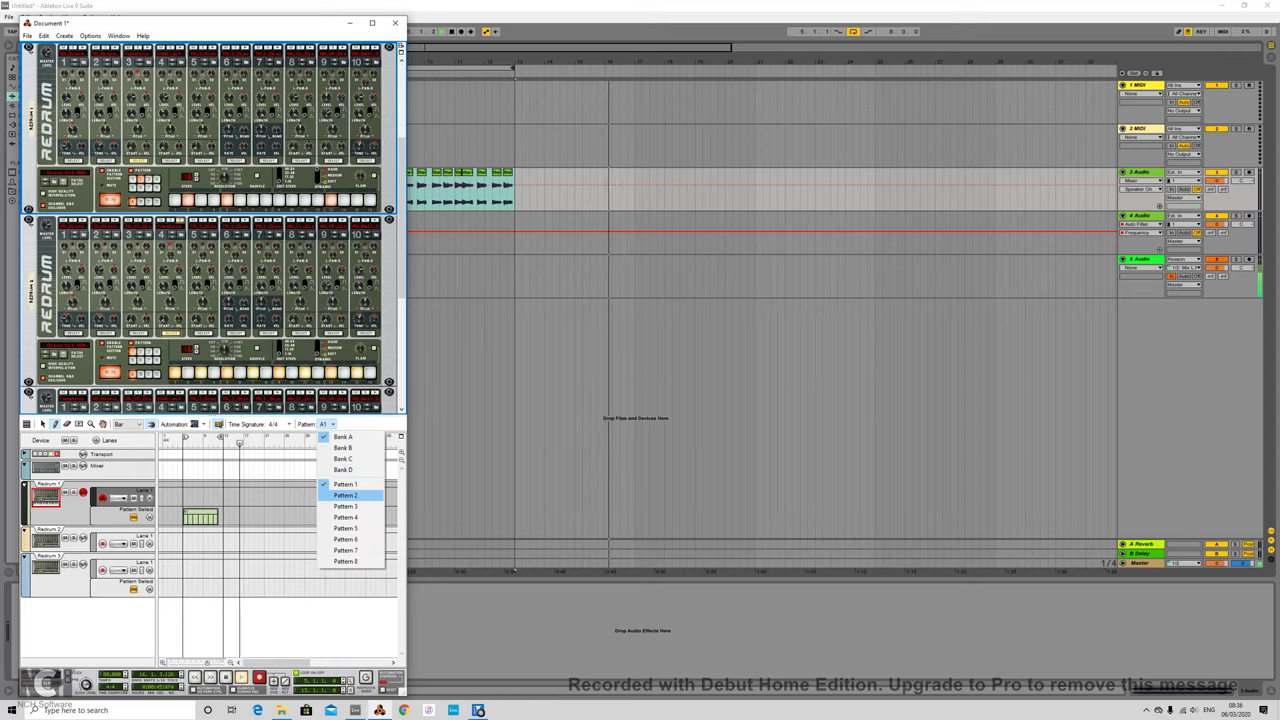
{"action": "left_click", "coordinate": [348, 496]}
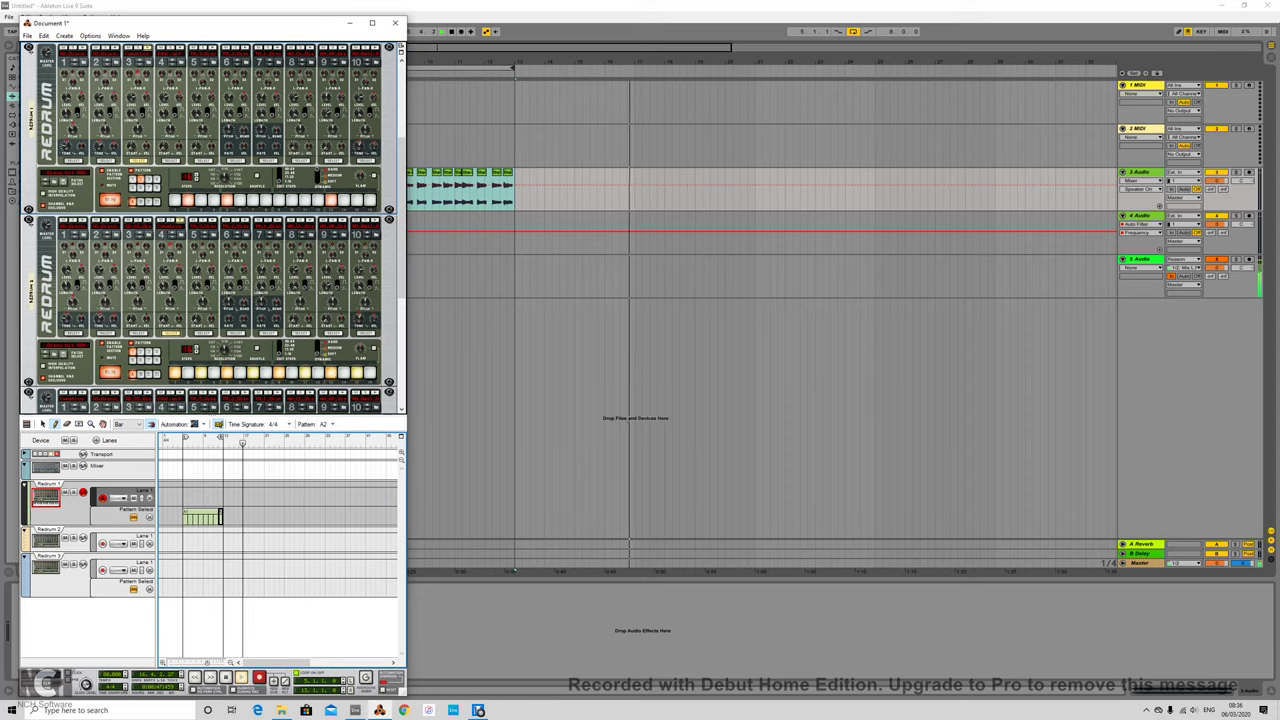
{"action": "left_click", "coordinate": [325, 424]}
{"action": "left_click", "coordinate": [345, 484]}
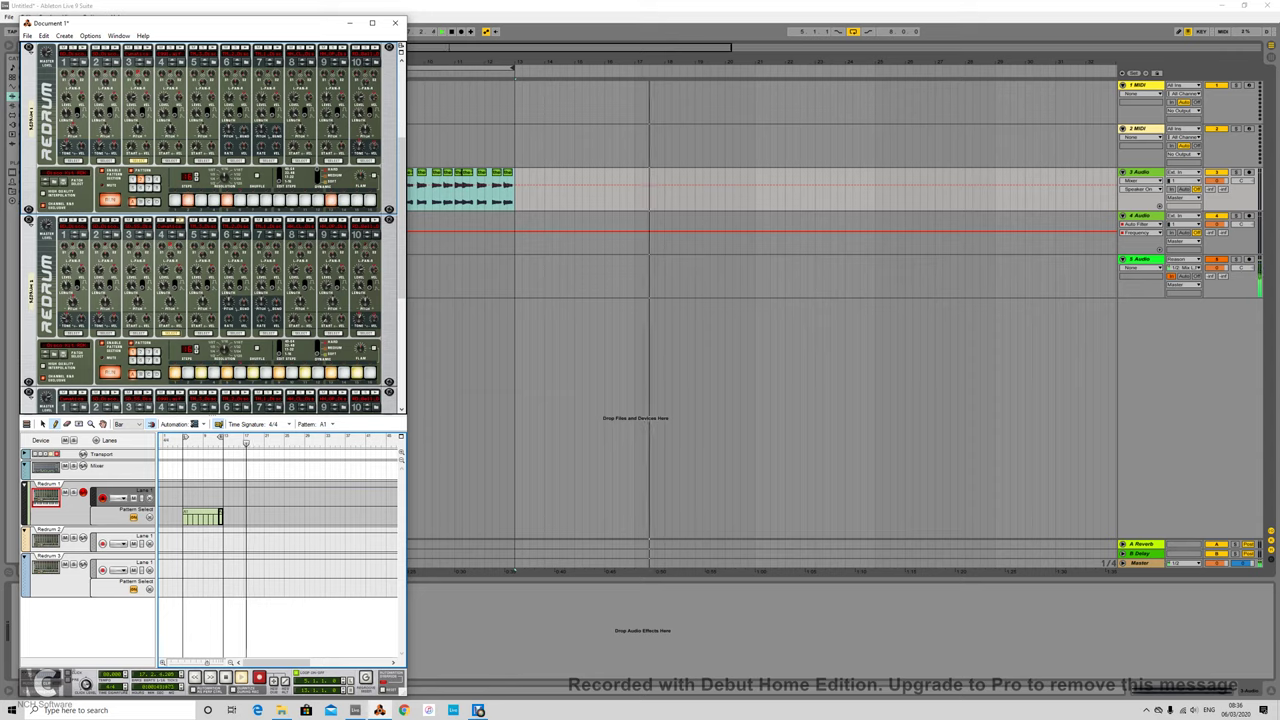
Add a pattern selection lane to Redrum 2 and draw an A1 clip from bar 5 to bar 13
{"action": "left_click", "coordinate": [47, 541]}
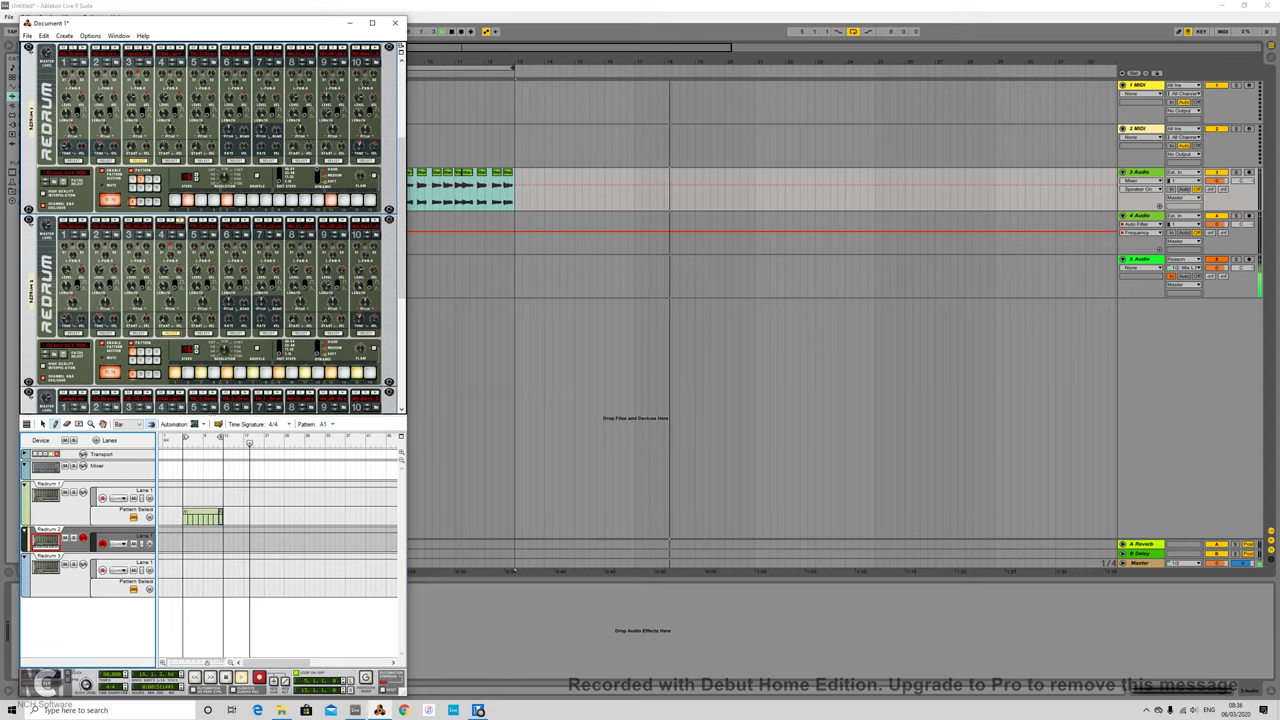
{"action": "left_click", "coordinate": [218, 424]}
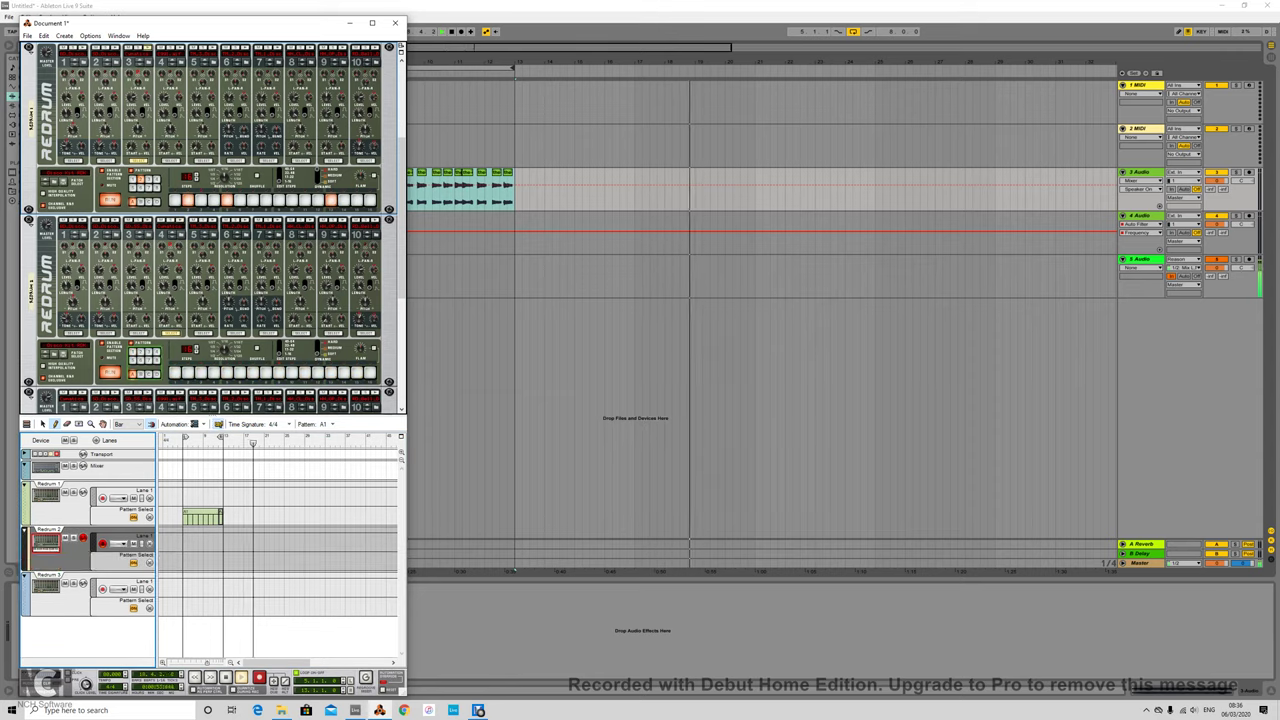
{"action": "left_click_drag", "start_coordinate": [184, 562], "coordinate": [223, 562]}
Choose pattern 1 on Redrum 3 and draw one-bar A1 clips at bars 5 and 9 in its pattern lane
{"action": "left_click", "coordinate": [47, 587]}
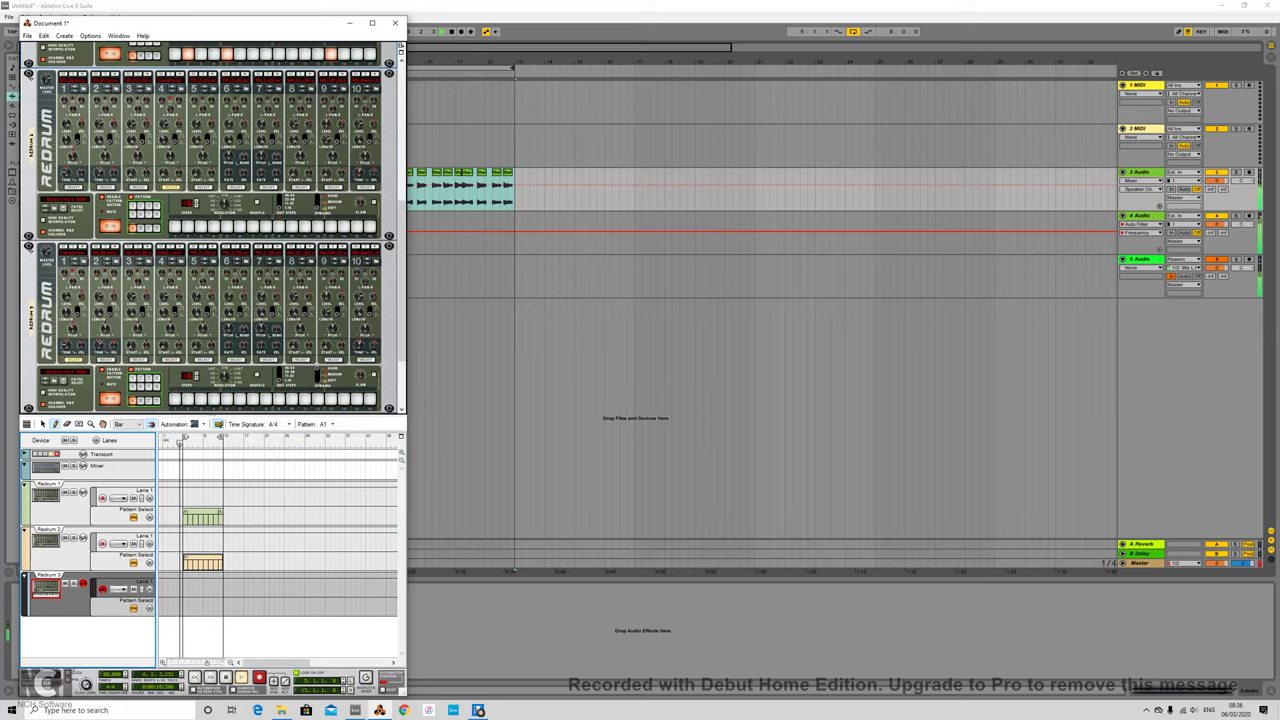
{"action": "left_click", "coordinate": [134, 379]}
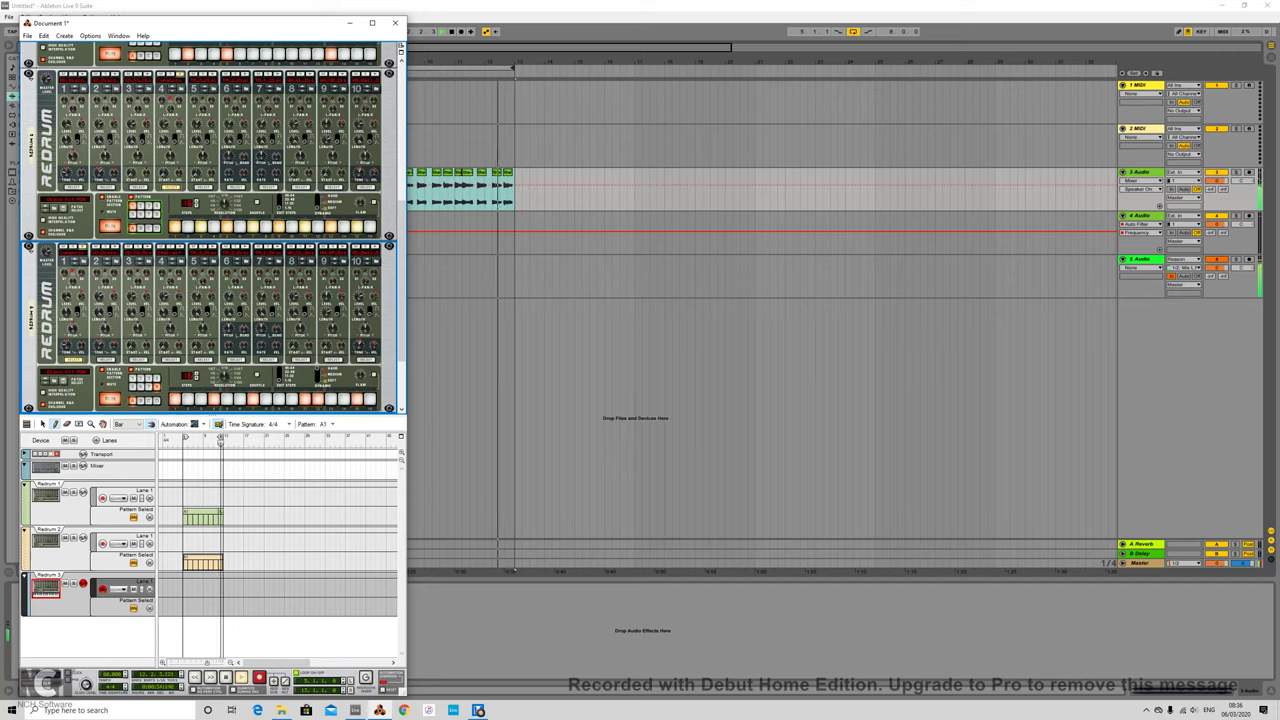
{"action": "left_click", "coordinate": [332, 424]}
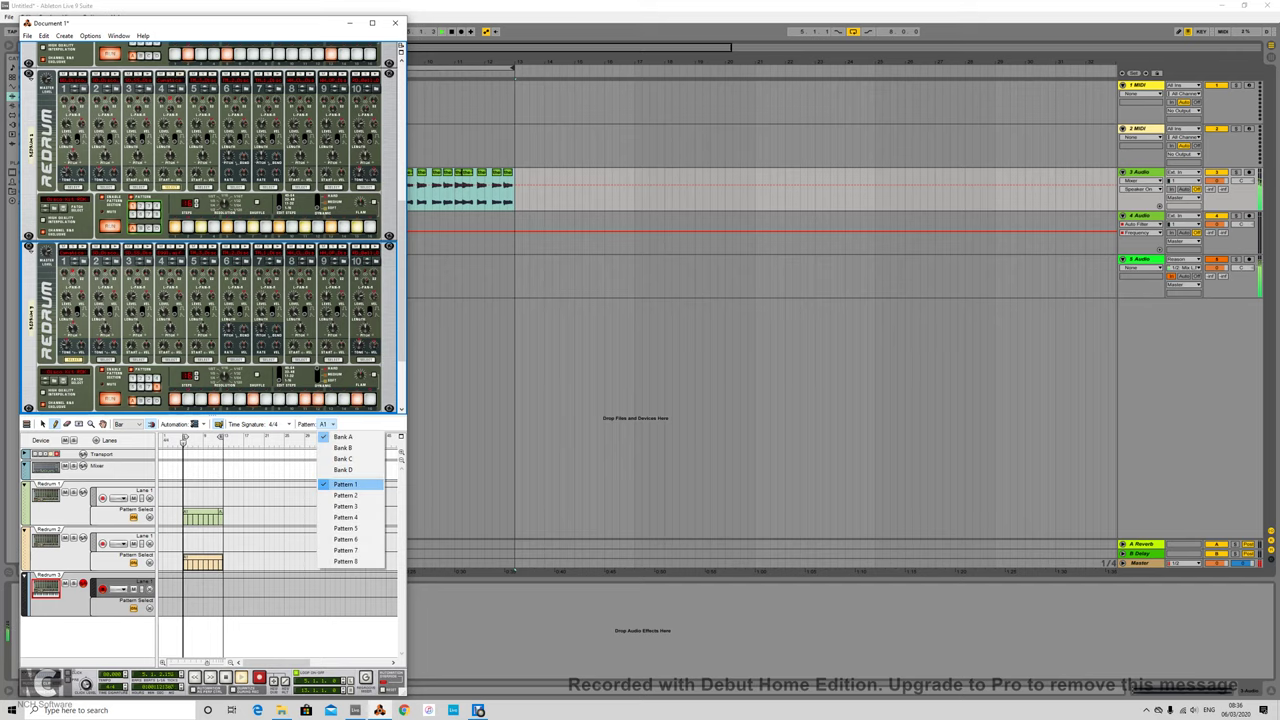
{"action": "left_click", "coordinate": [347, 484]}
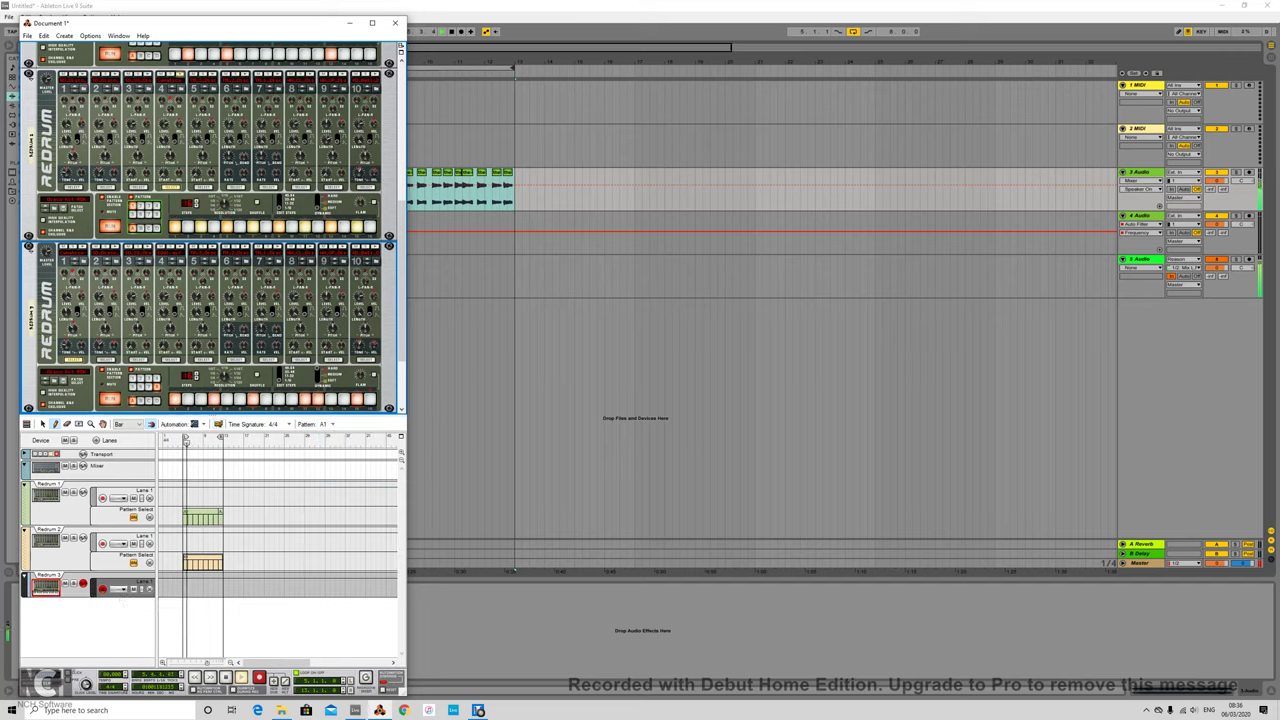
{"action": "left_click", "coordinate": [218, 424]}
{"action": "left_click_drag", "start_coordinate": [184, 608], "coordinate": [187, 608]}
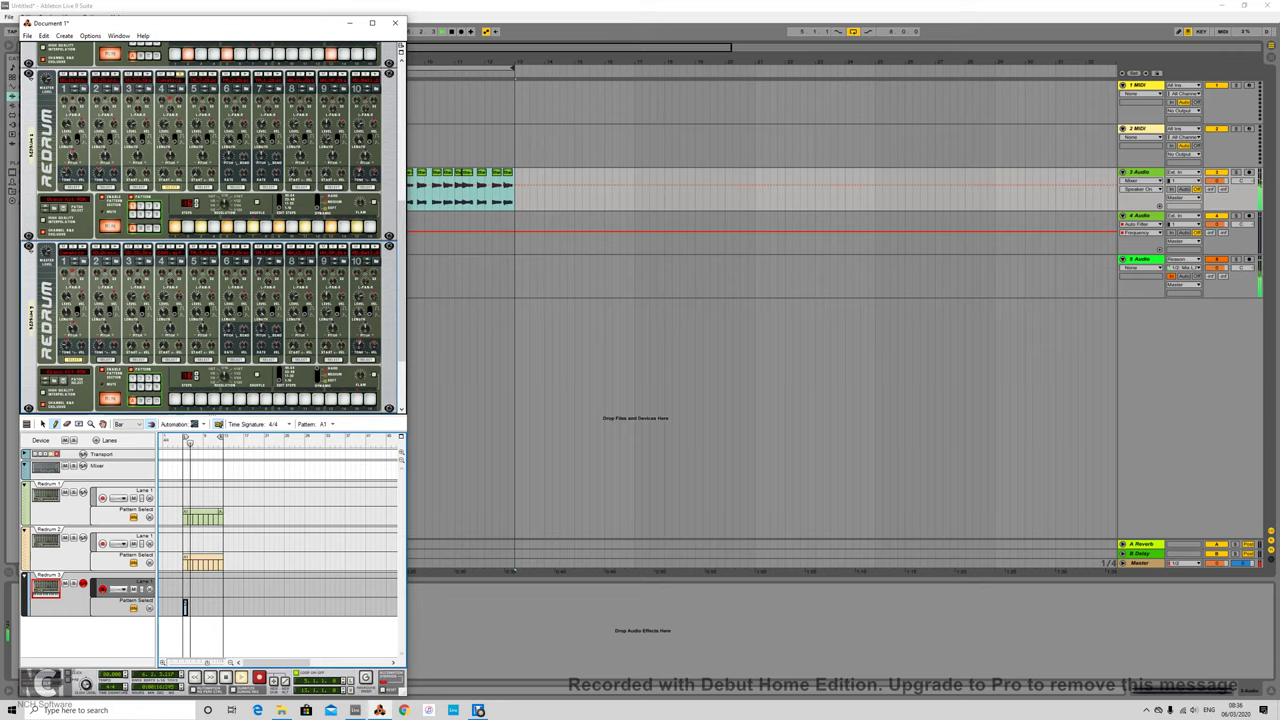
{"action": "left_click", "coordinate": [206, 608]}
Fill the remaining bars of Redrum 3's pattern lane up to bar 13 with one-bar A2, A3 and A4 clips in sequence
{"action": "left_click", "coordinate": [332, 424]}
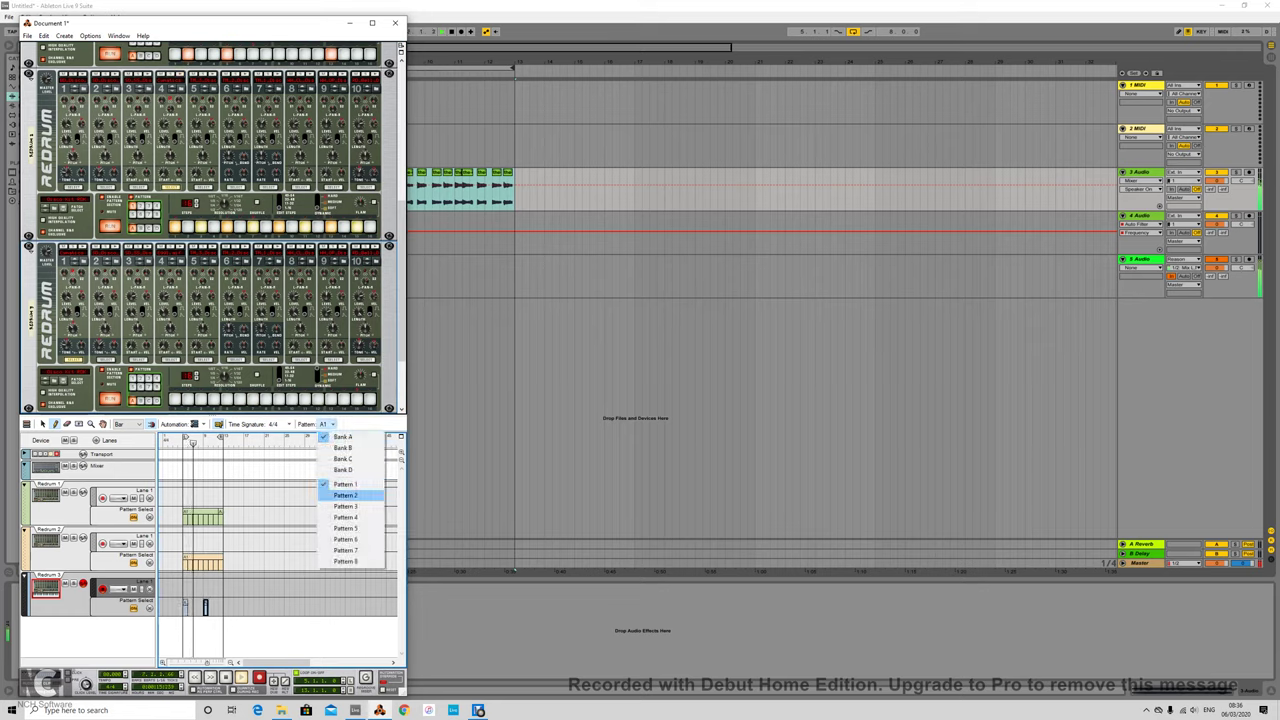
{"action": "left_click", "coordinate": [347, 495]}
{"action": "left_click", "coordinate": [188, 607]}
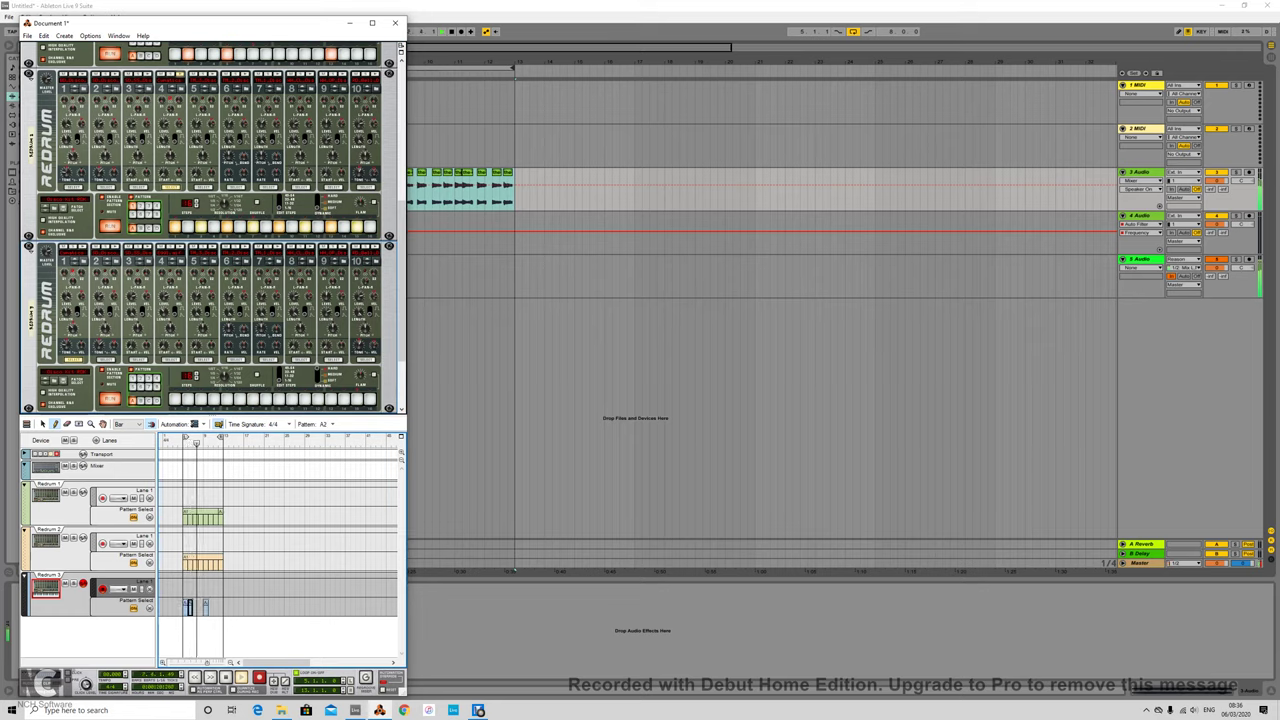
{"action": "left_click", "coordinate": [332, 424]}
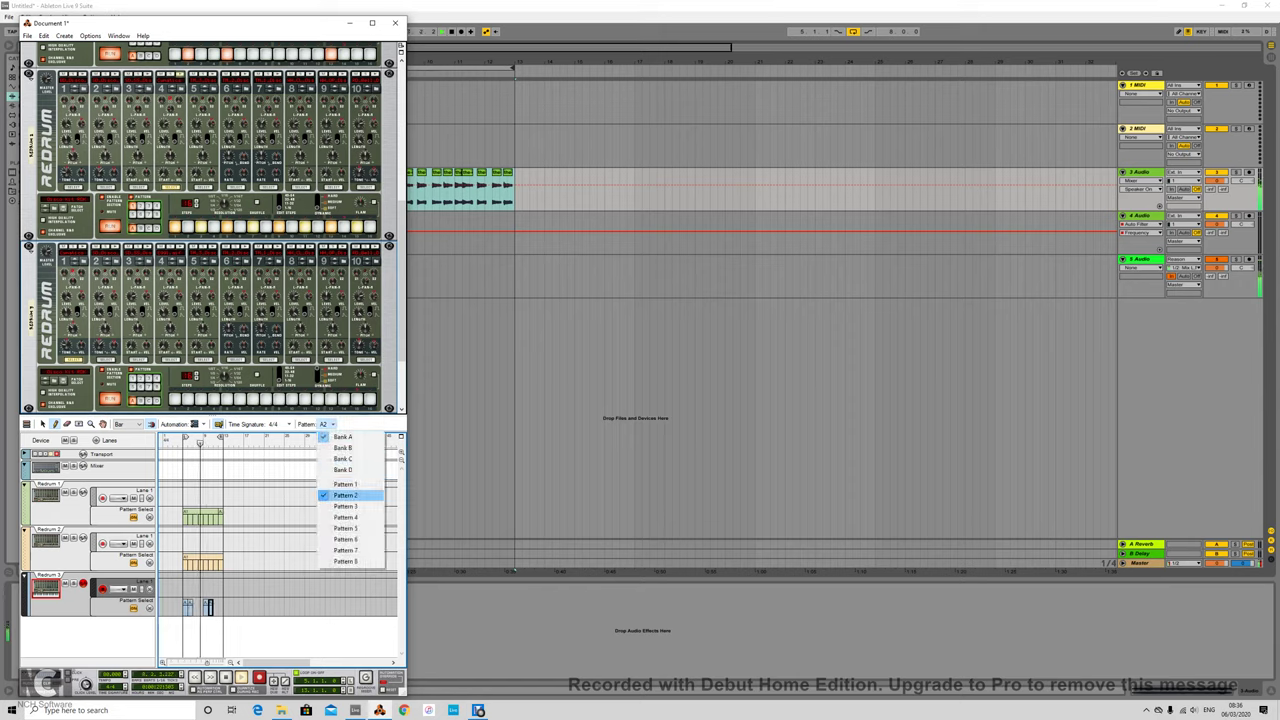
{"action": "left_click", "coordinate": [345, 506]}
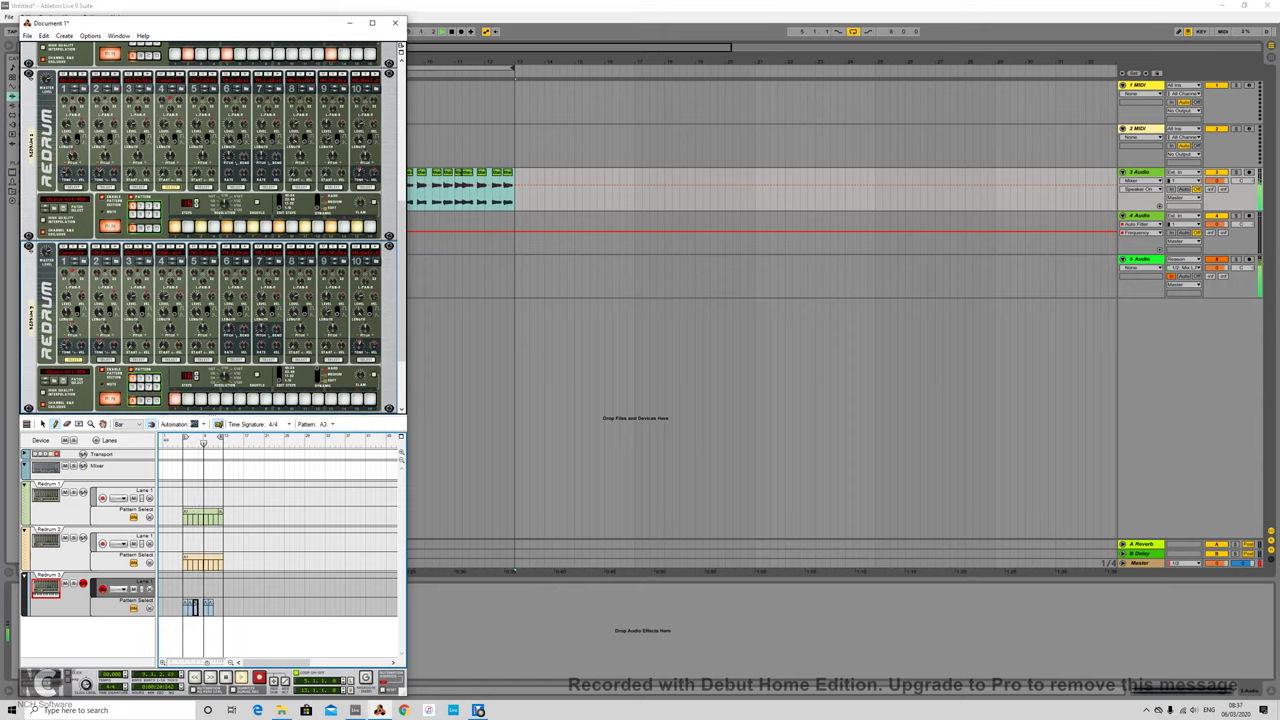
{"action": "left_click", "coordinate": [332, 424]}
{"action": "left_click", "coordinate": [345, 516]}
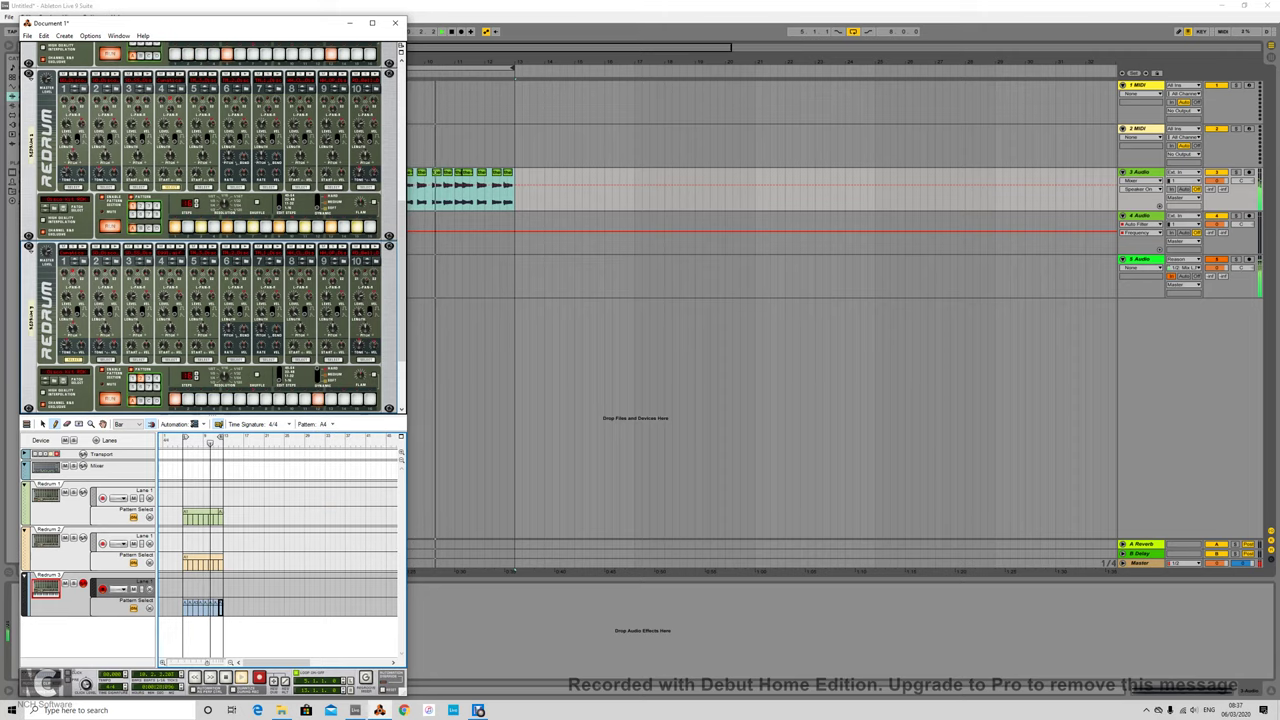
Switch to Ableton Live and insert two new audio tracks below the 5 Audio track
{"action": "left_click", "coordinate": [1141, 259]}
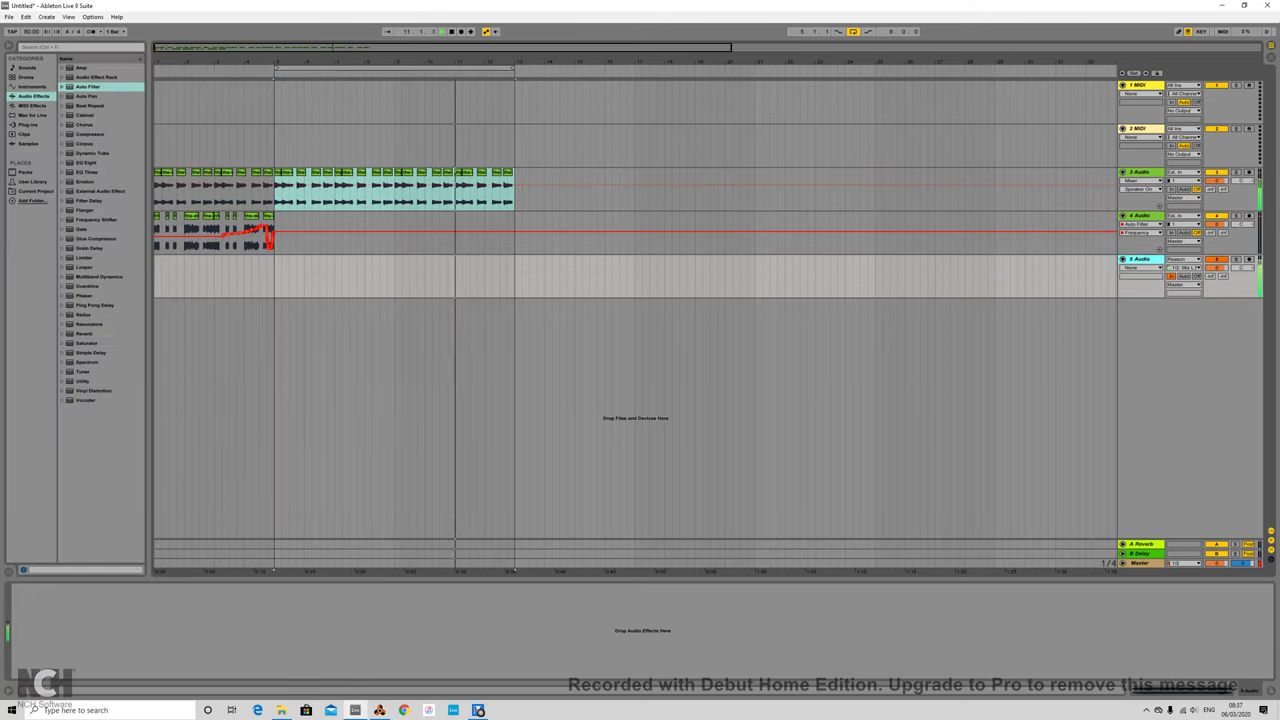
{"action": "key", "text": "ctrl+t"}
{"action": "key", "text": "ctrl+t"}
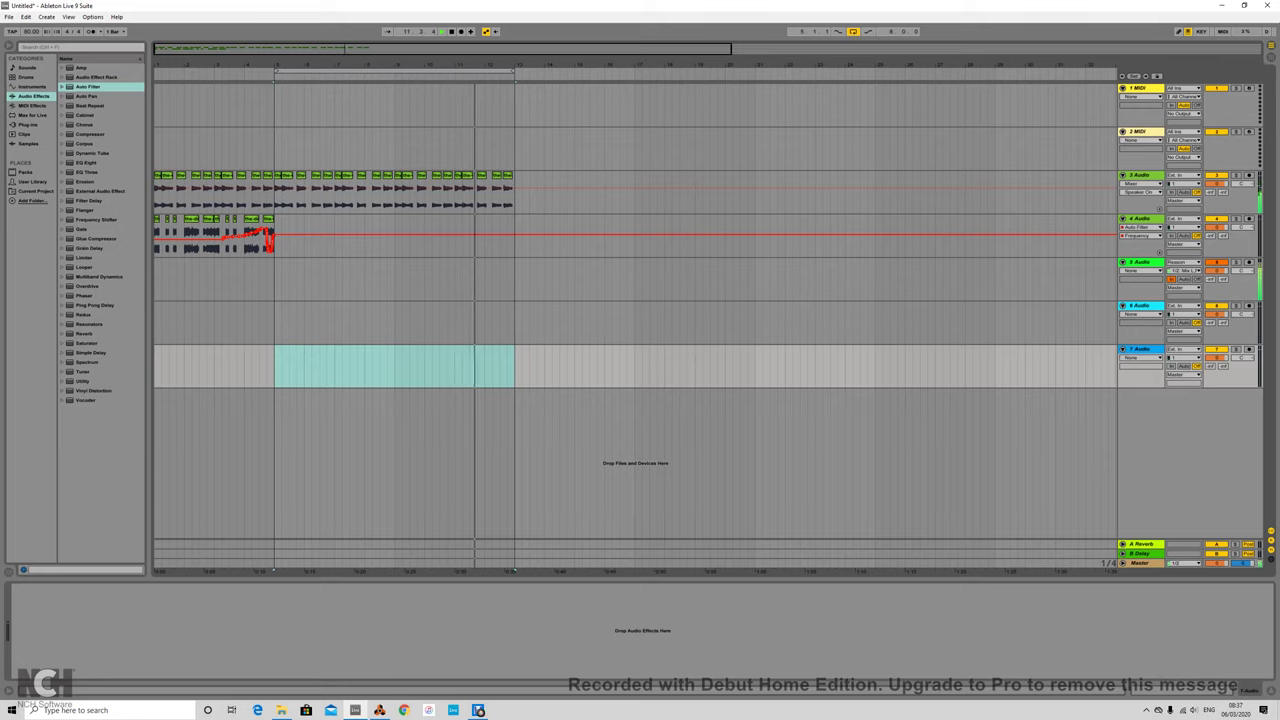
Set the 6 Audio track's input to Reason channels 3/4 and its monitoring to In
{"action": "left_click", "coordinate": [1184, 306]}
{"action": "left_click", "coordinate": [1184, 329]}
{"action": "left_click", "coordinate": [1184, 314]}
{"action": "left_click", "coordinate": [1196, 329]}
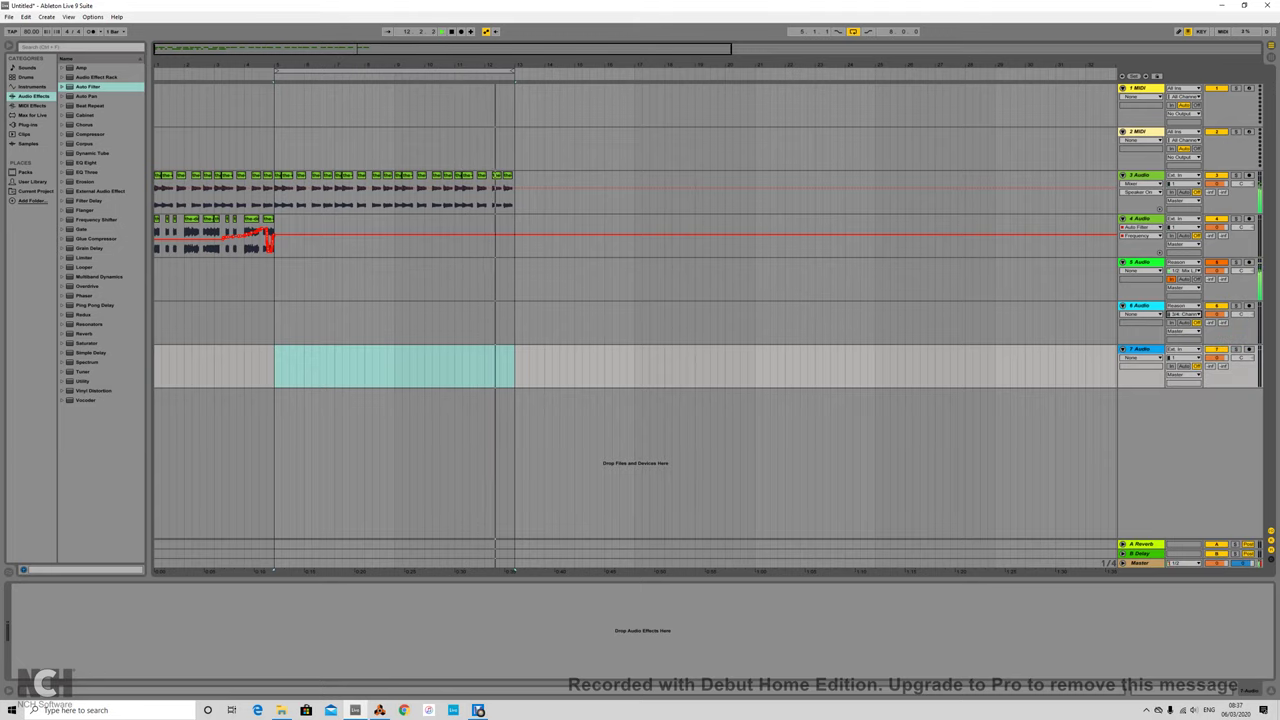
{"action": "left_click", "coordinate": [1172, 323]}
Set the 7 Audio track's input to Reason channels 5/6 and its monitoring to In
{"action": "left_click", "coordinate": [1184, 349]}
{"action": "left_click", "coordinate": [1184, 371]}
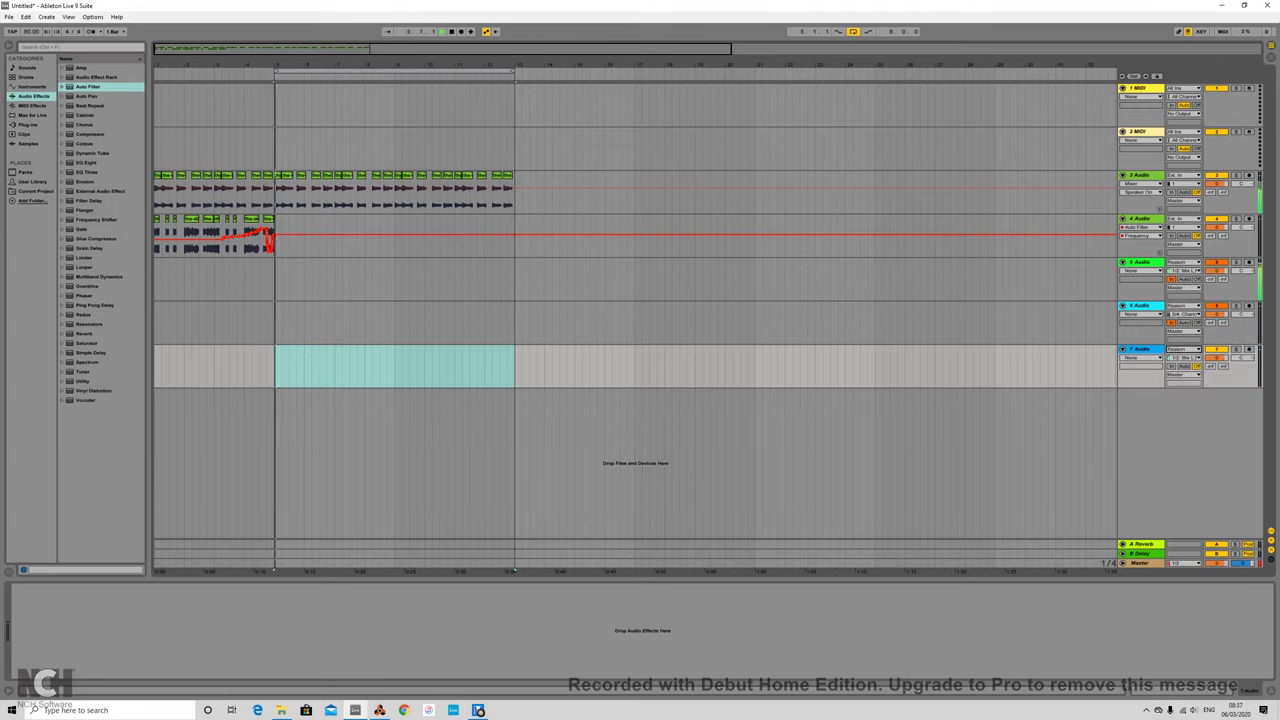
{"action": "left_click", "coordinate": [1184, 357]}
{"action": "left_click", "coordinate": [1205, 28]}
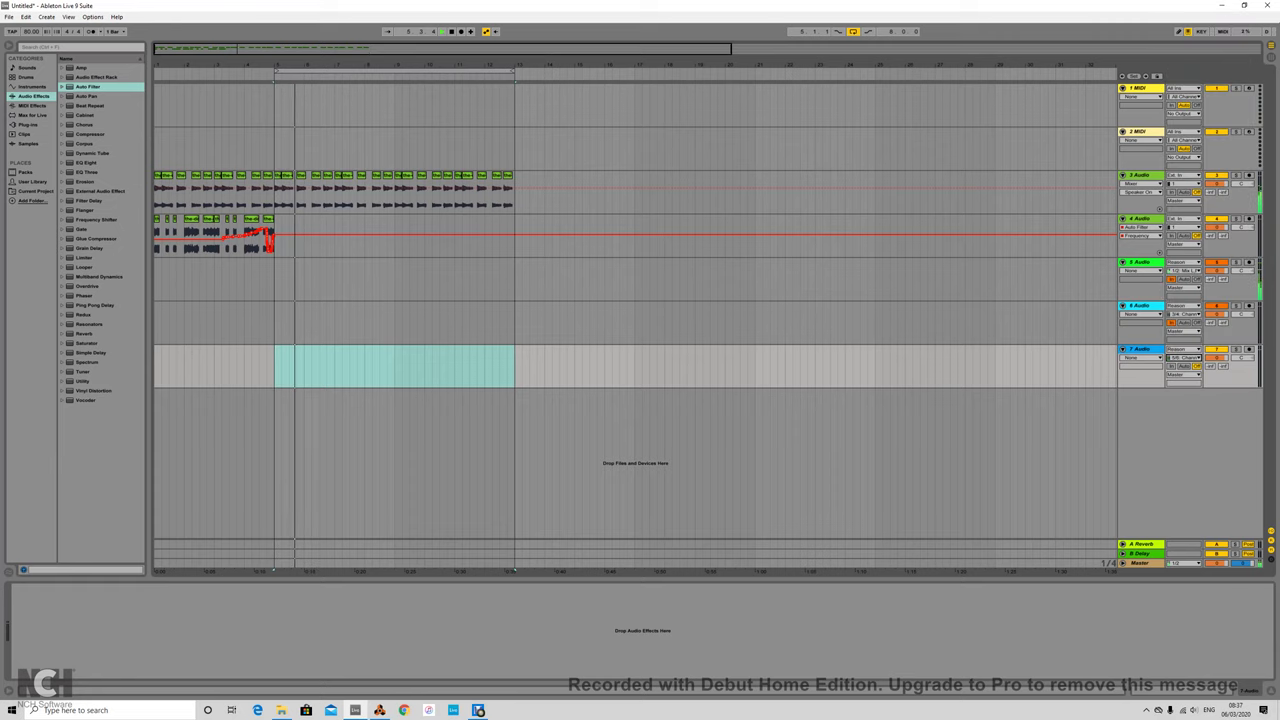
{"action": "left_click", "coordinate": [1172, 366]}
Switch to Reason and cable Redrum 2's left and right stereo outputs to hardware interface outputs 3 and 4
{"action": "left_click", "coordinate": [379, 710]}
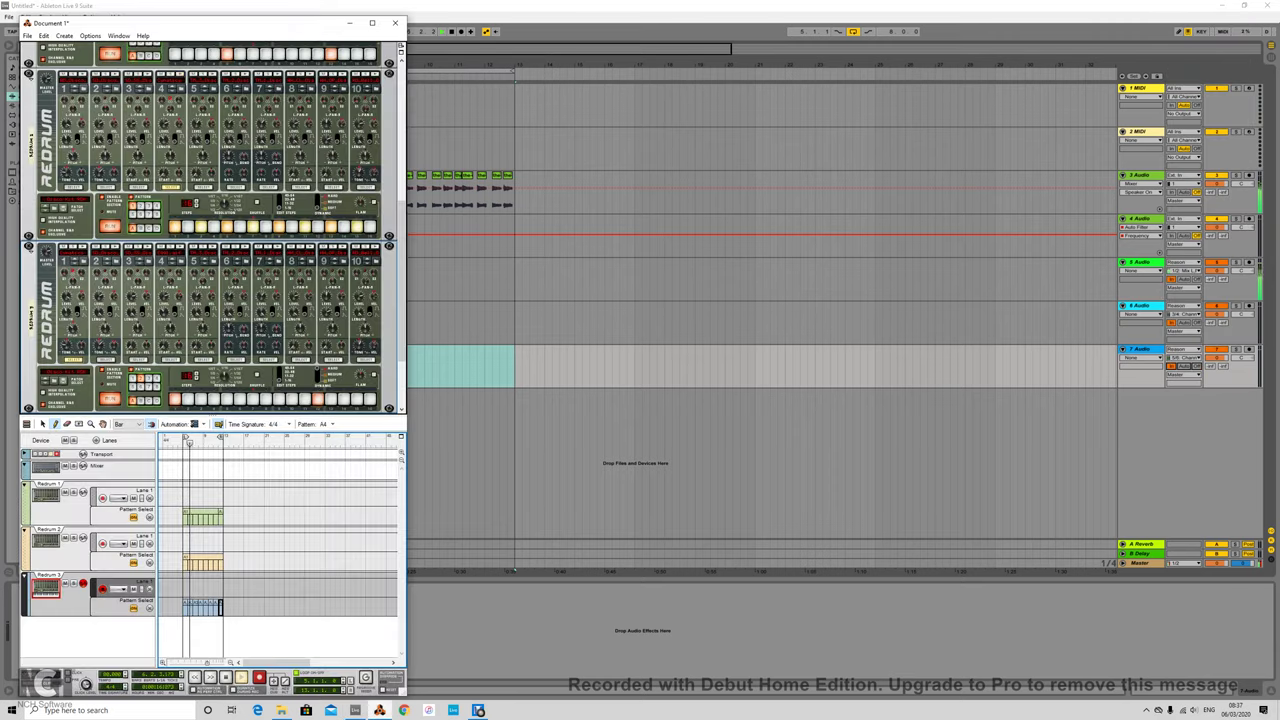
{"action": "key", "text": "Tab"}
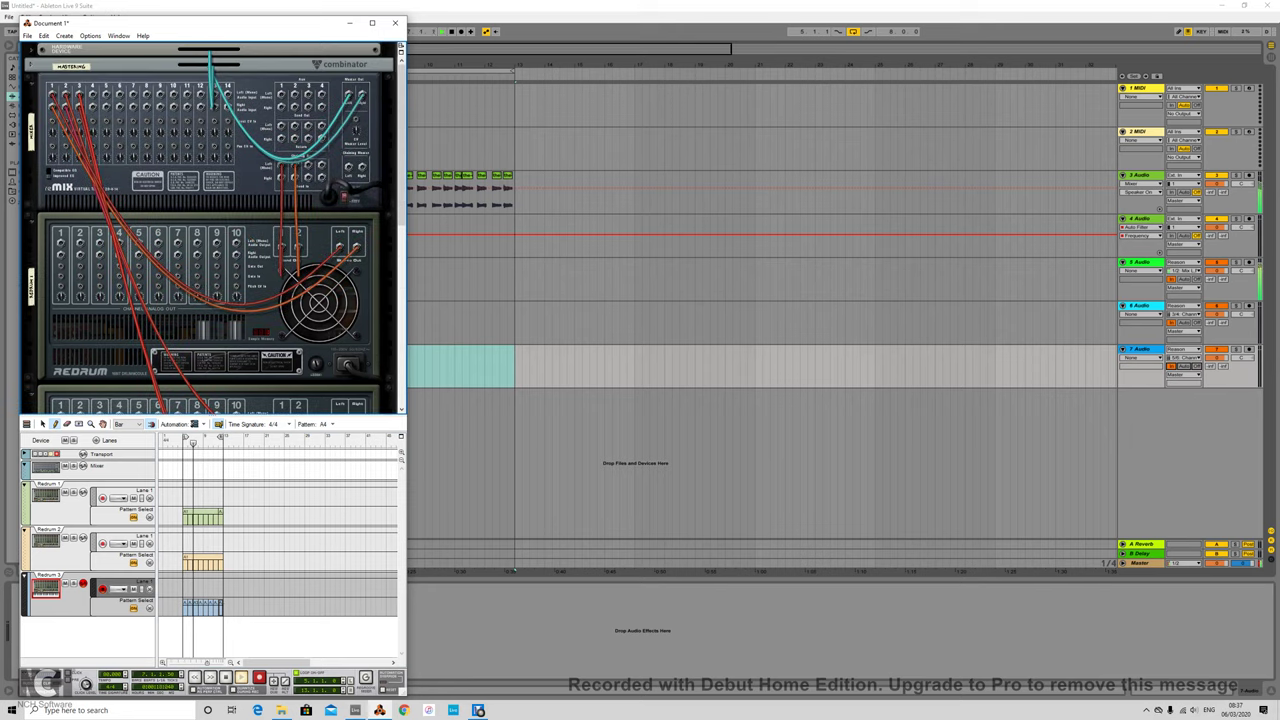
{"action": "scroll", "coordinate": [230, 240], "scroll_direction": "up", "scroll_amount": 1}
{"action": "scroll", "coordinate": [230, 240], "scroll_direction": "down", "scroll_amount": 4}
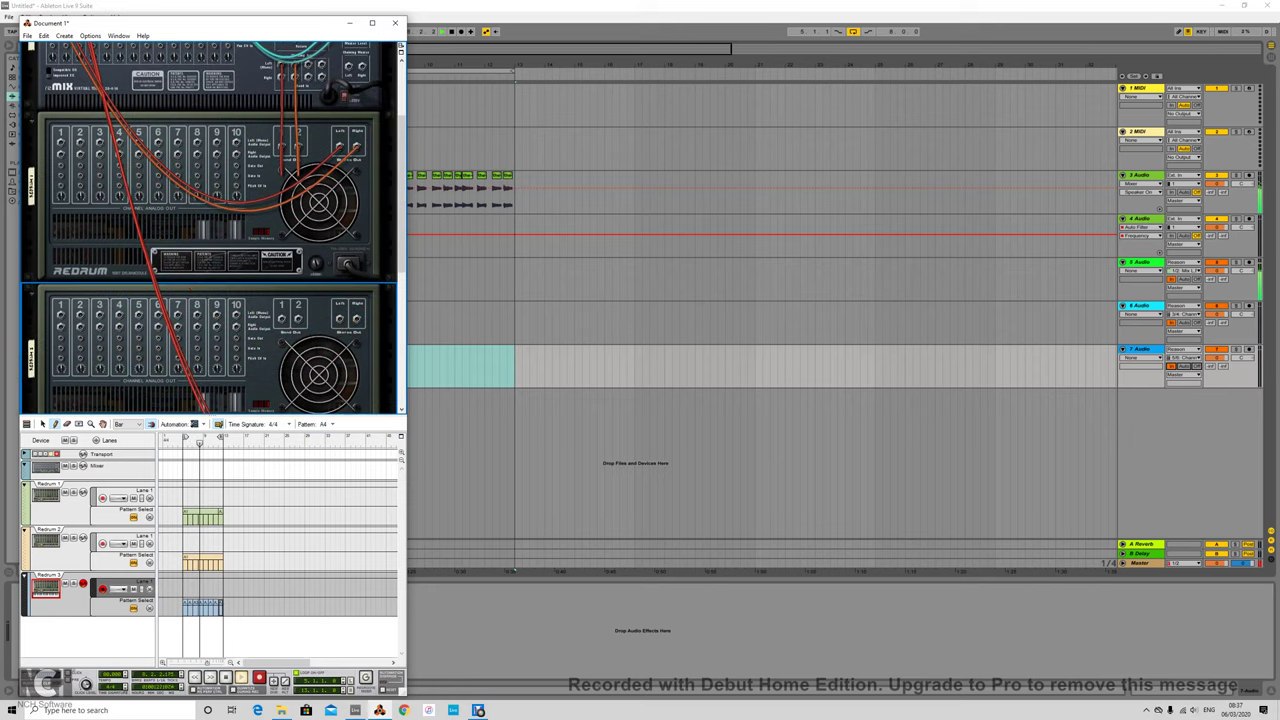
{"action": "scroll", "coordinate": [210, 230], "scroll_direction": "up", "scroll_amount": 2}
{"action": "scroll", "coordinate": [210, 230], "scroll_direction": "up", "scroll_amount": 1}
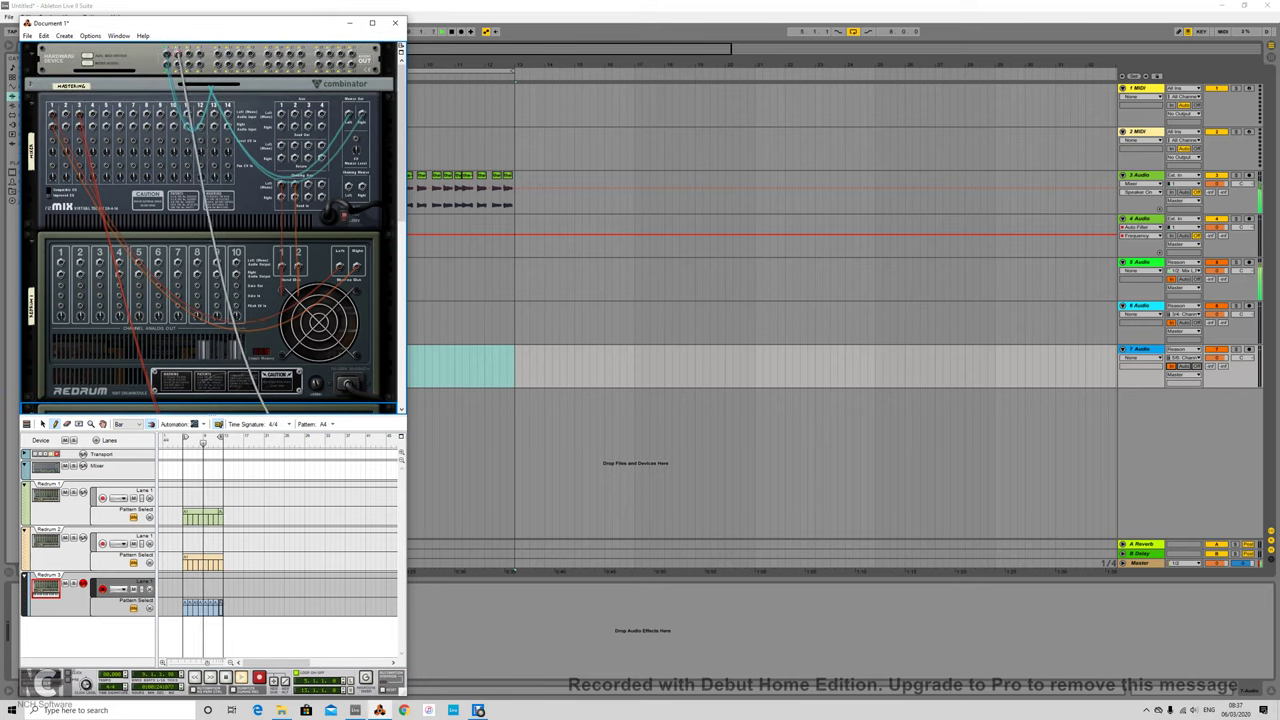
{"action": "scroll", "coordinate": [210, 230], "scroll_direction": "down", "scroll_amount": 4}
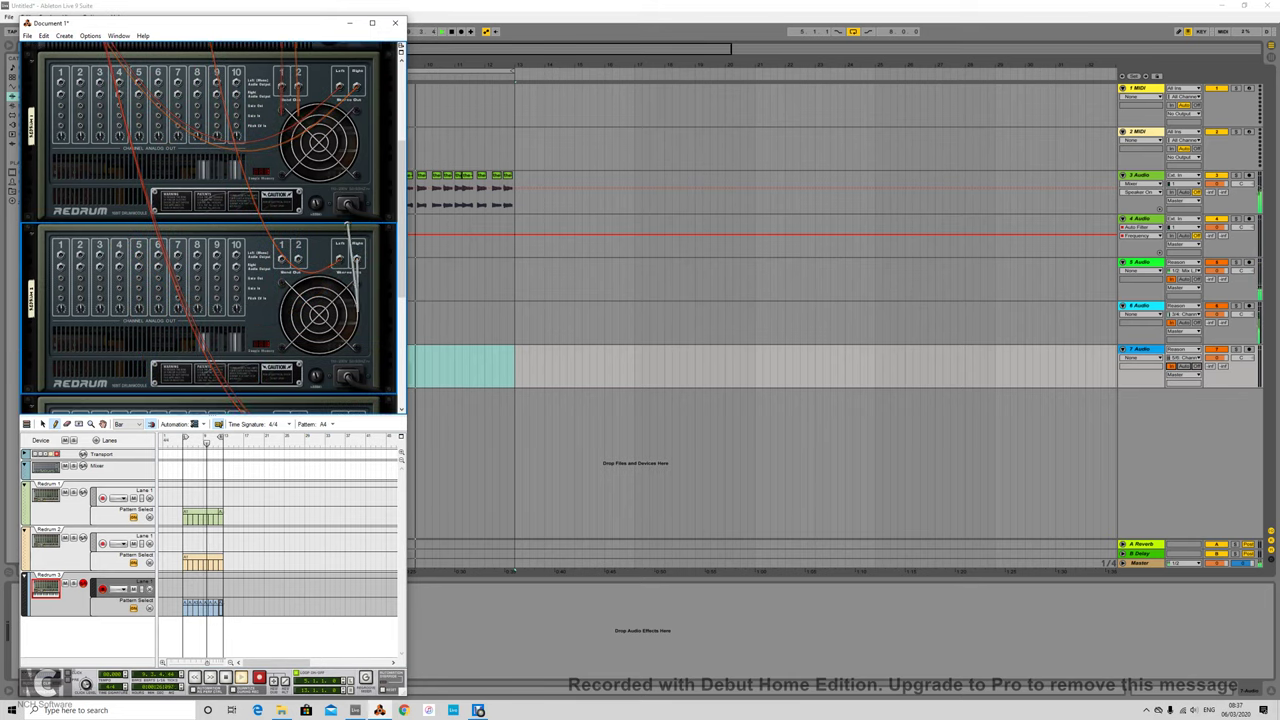
{"action": "scroll", "coordinate": [210, 230], "scroll_direction": "up", "scroll_amount": 3}
{"action": "scroll", "coordinate": [210, 230], "scroll_direction": "up", "scroll_amount": 1}
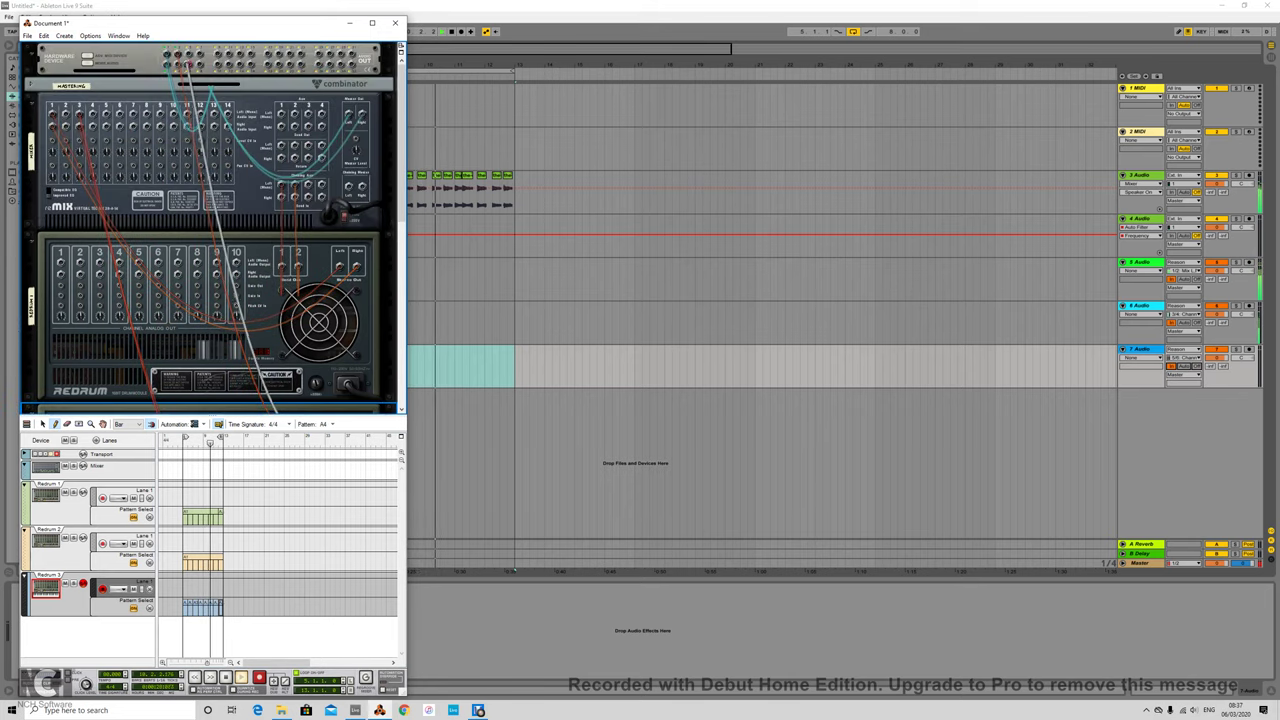
Cable Redrum 3's left and right stereo outputs to hardware interface outputs 5 and 6, returning to the rack's front view
{"action": "scroll", "coordinate": [210, 230], "scroll_direction": "down", "scroll_amount": 5}
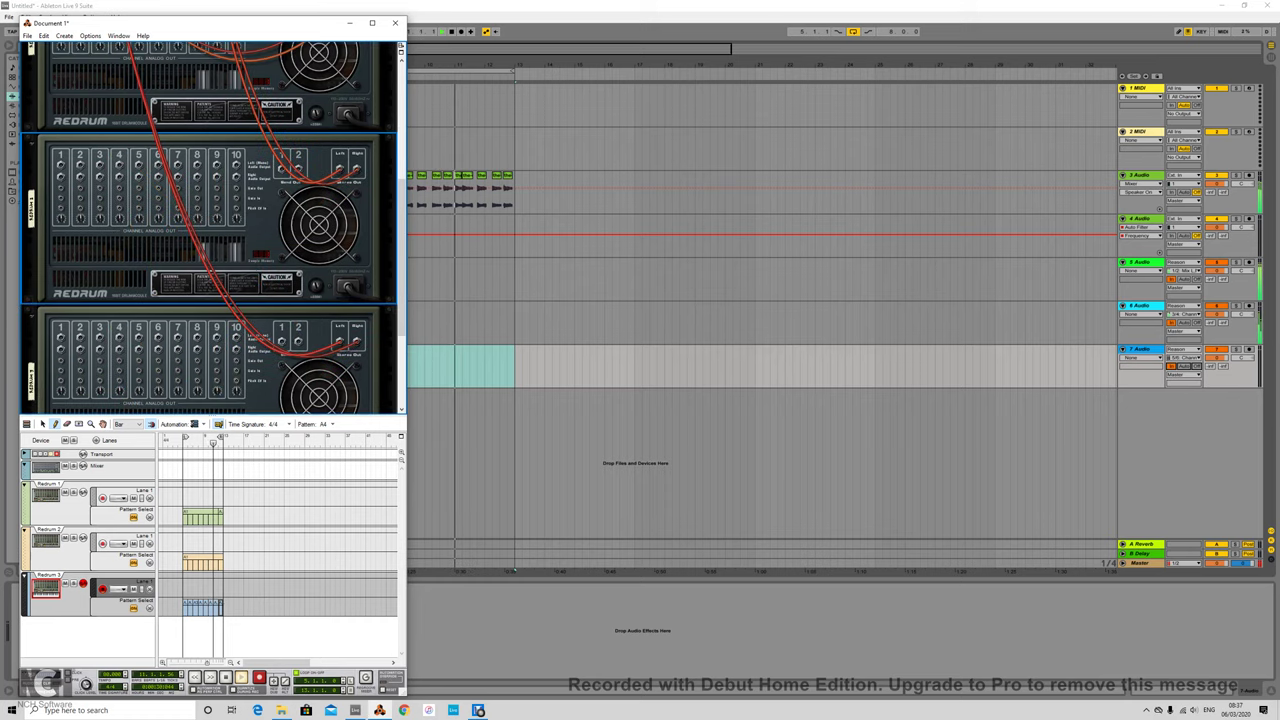
{"action": "scroll", "coordinate": [210, 230], "scroll_direction": "up", "scroll_amount": 3}
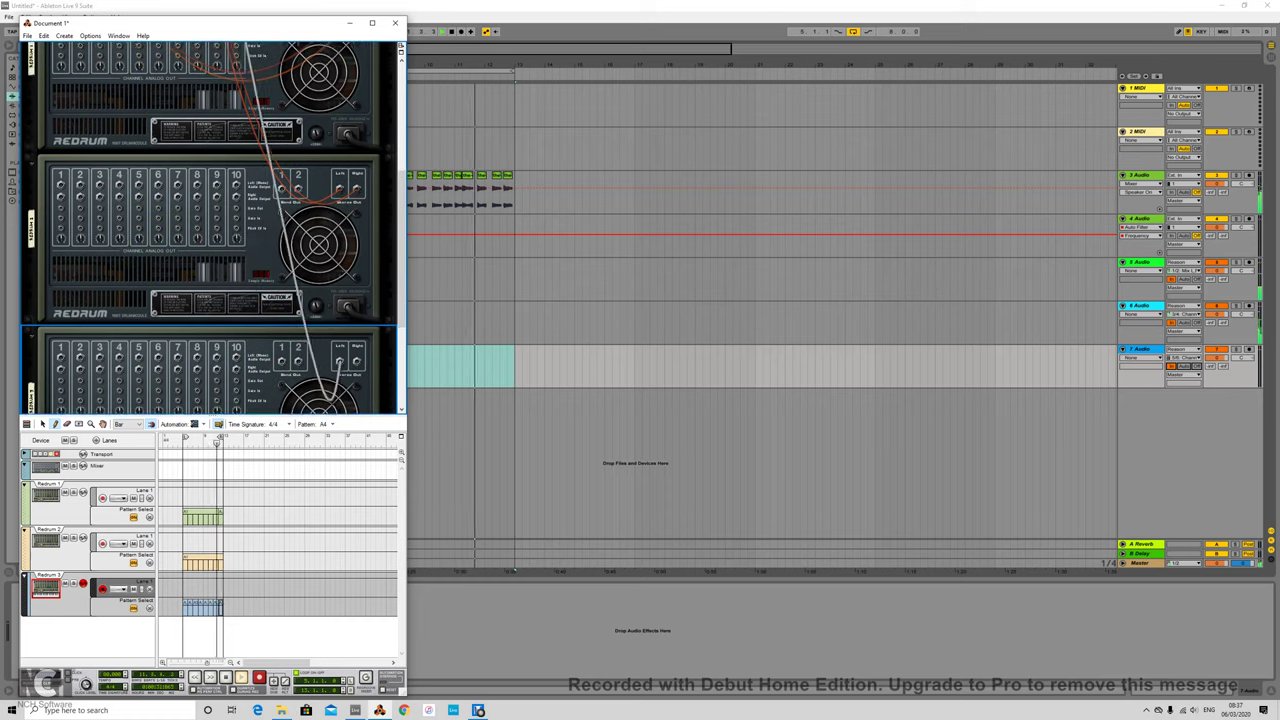
{"action": "scroll", "coordinate": [213, 228], "scroll_direction": "up", "scroll_amount": 2}
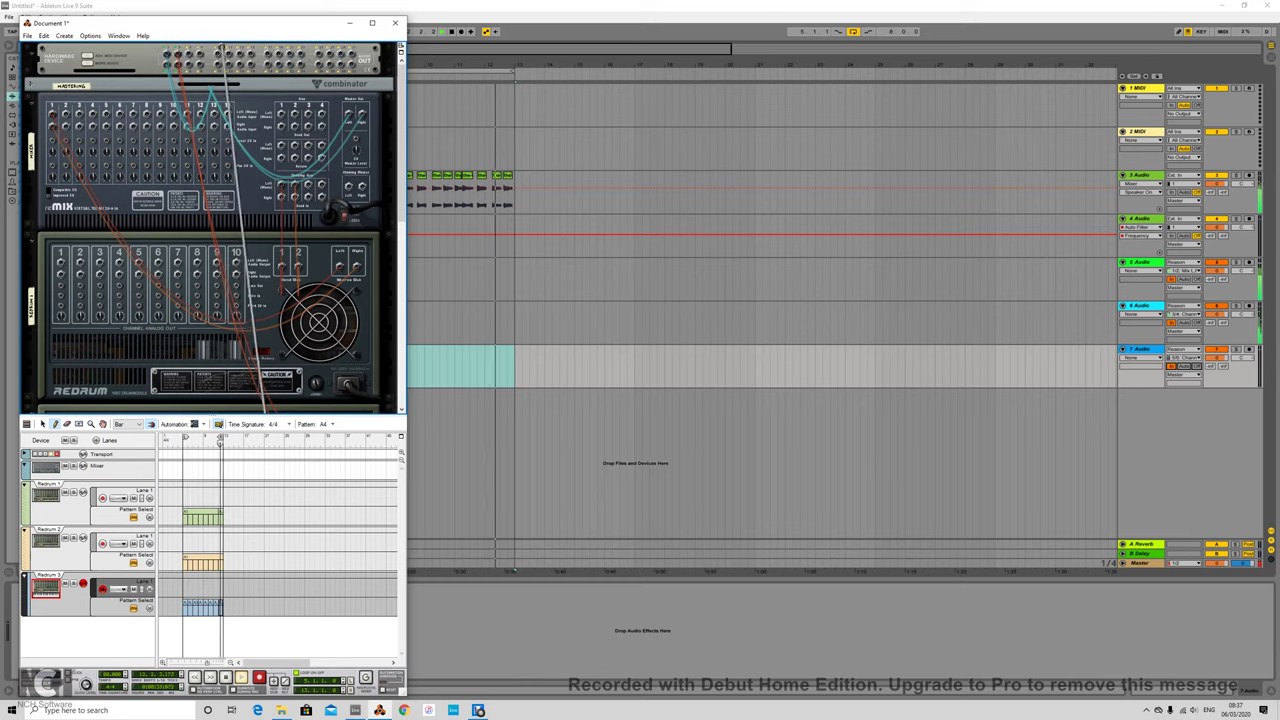
{"action": "scroll", "coordinate": [210, 228], "scroll_direction": "down", "scroll_amount": 4}
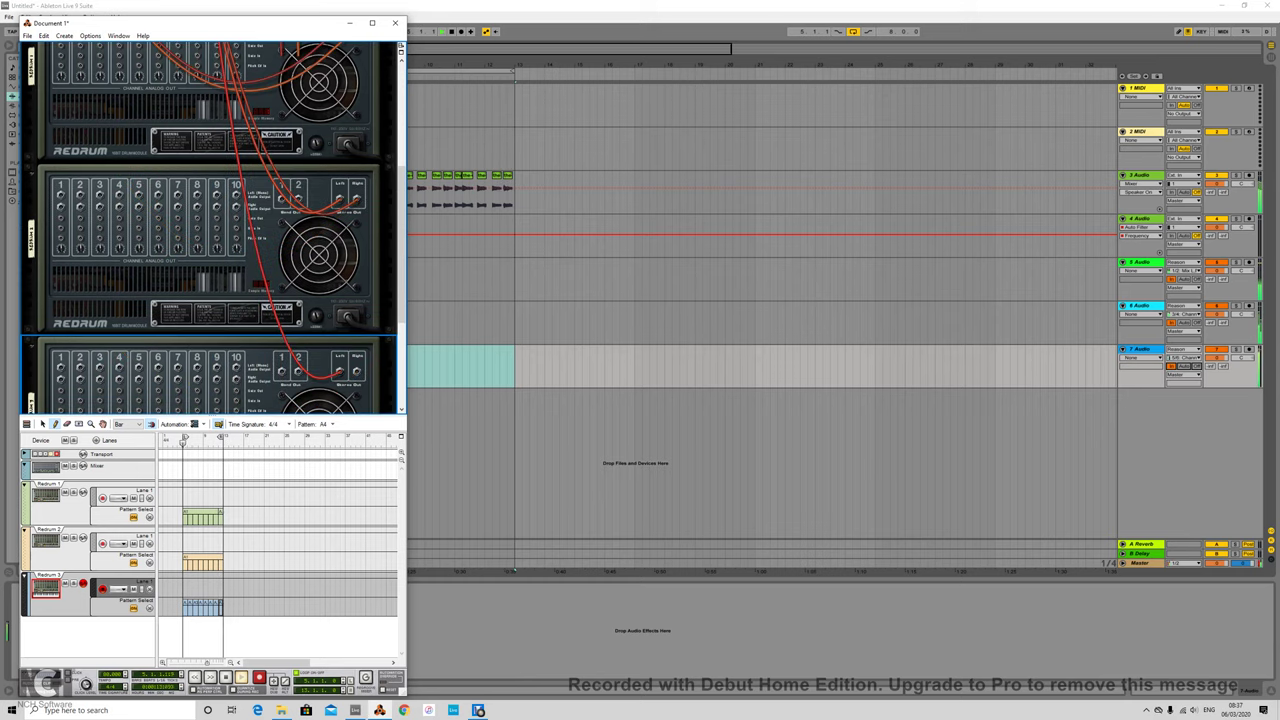
{"action": "scroll", "coordinate": [210, 228], "scroll_direction": "up", "scroll_amount": 5}
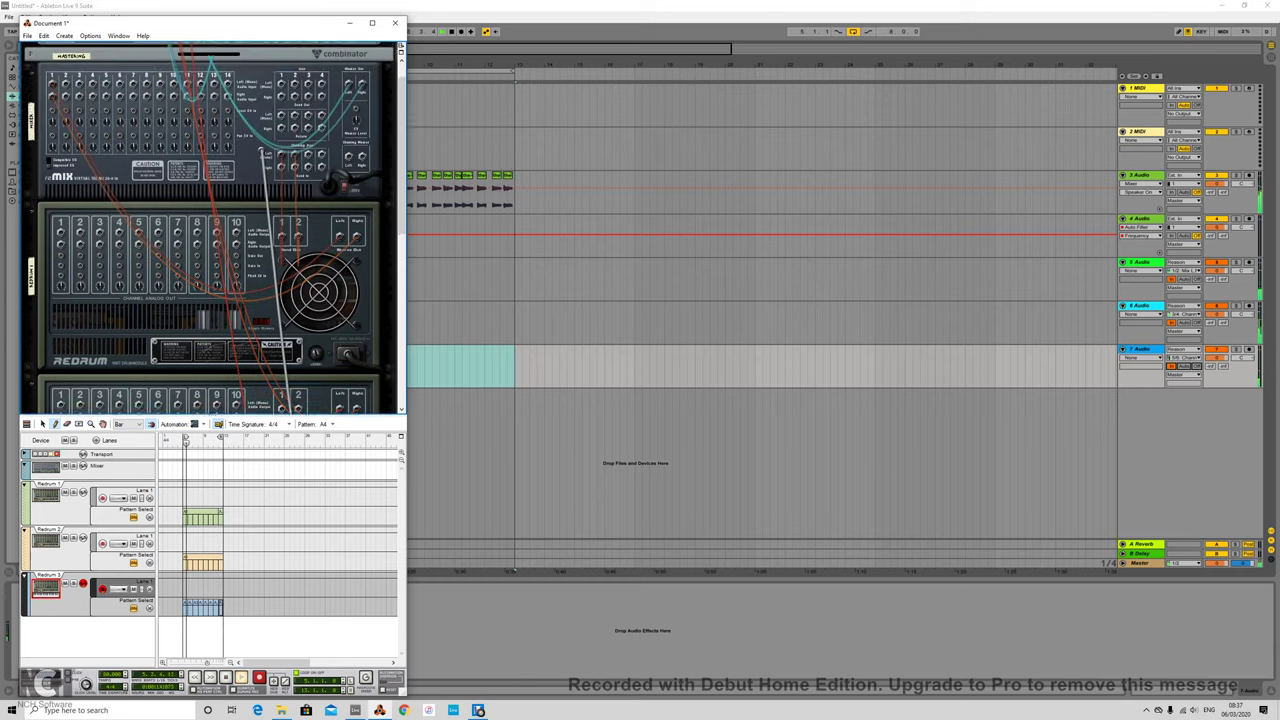
{"action": "key", "text": "Tab"}
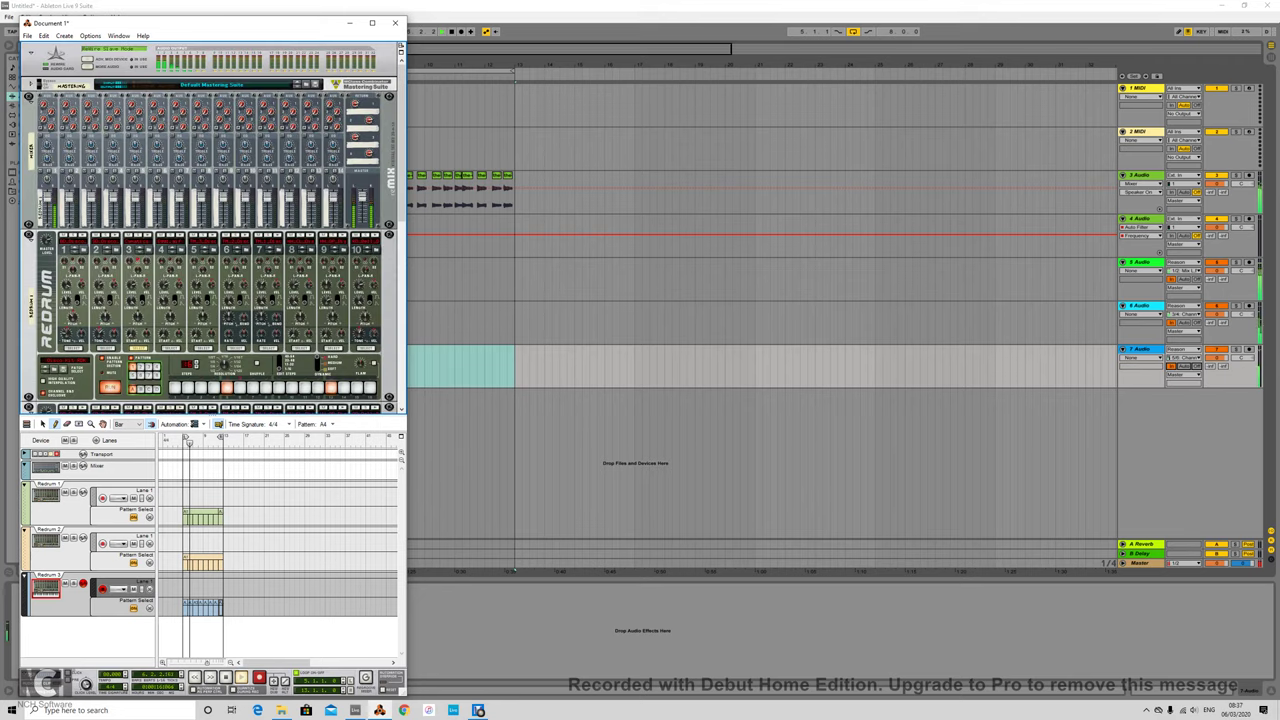
{"action": "scroll", "coordinate": [210, 228], "scroll_direction": "down", "scroll_amount": 4}
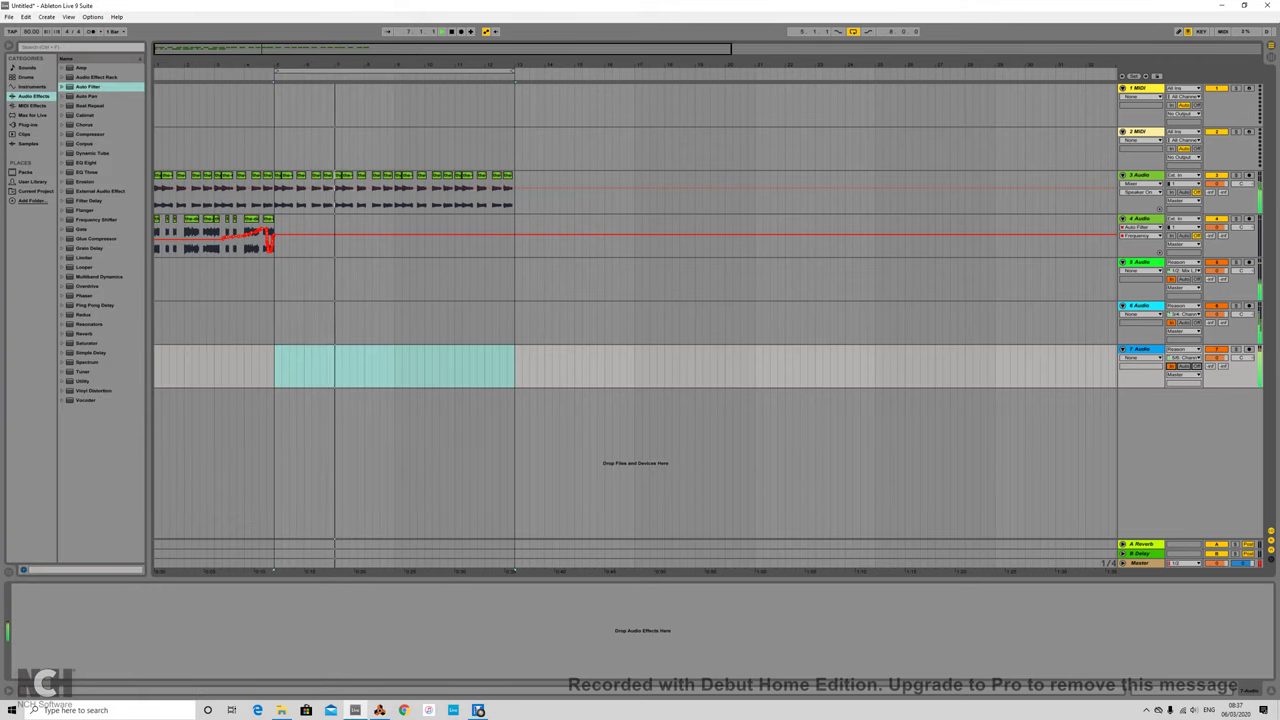
In Live's Session View, add a Compressor to the 3 Audio track, sidechained from 7 Audio with the sidechain EQ enabled
{"action": "key", "text": "Tab"}
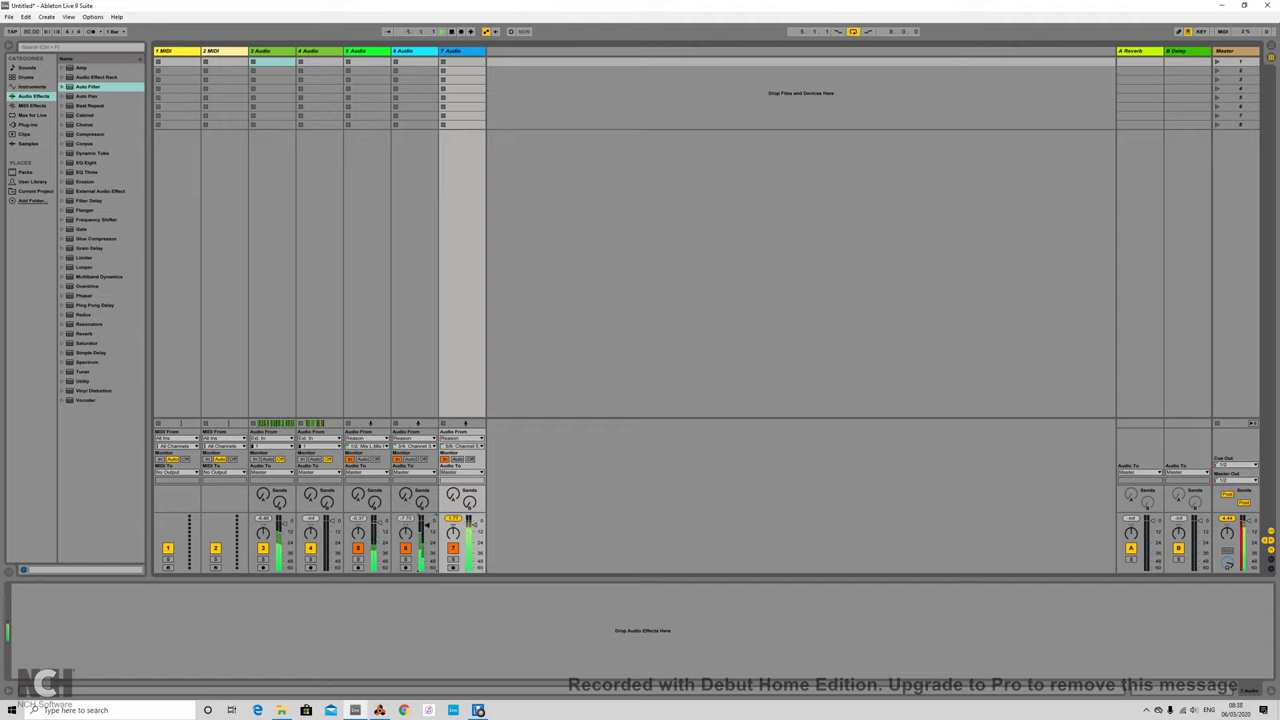
{"action": "left_click", "coordinate": [284, 524]}
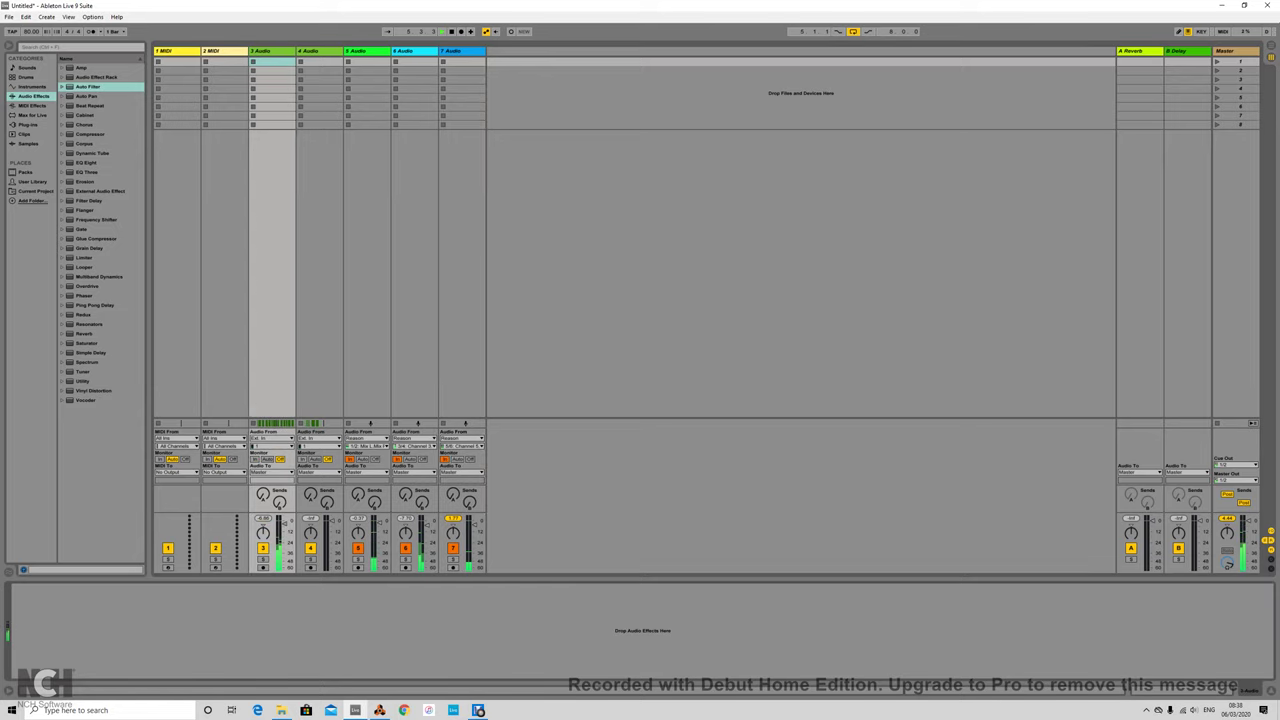
{"action": "double_click", "coordinate": [90, 134]}
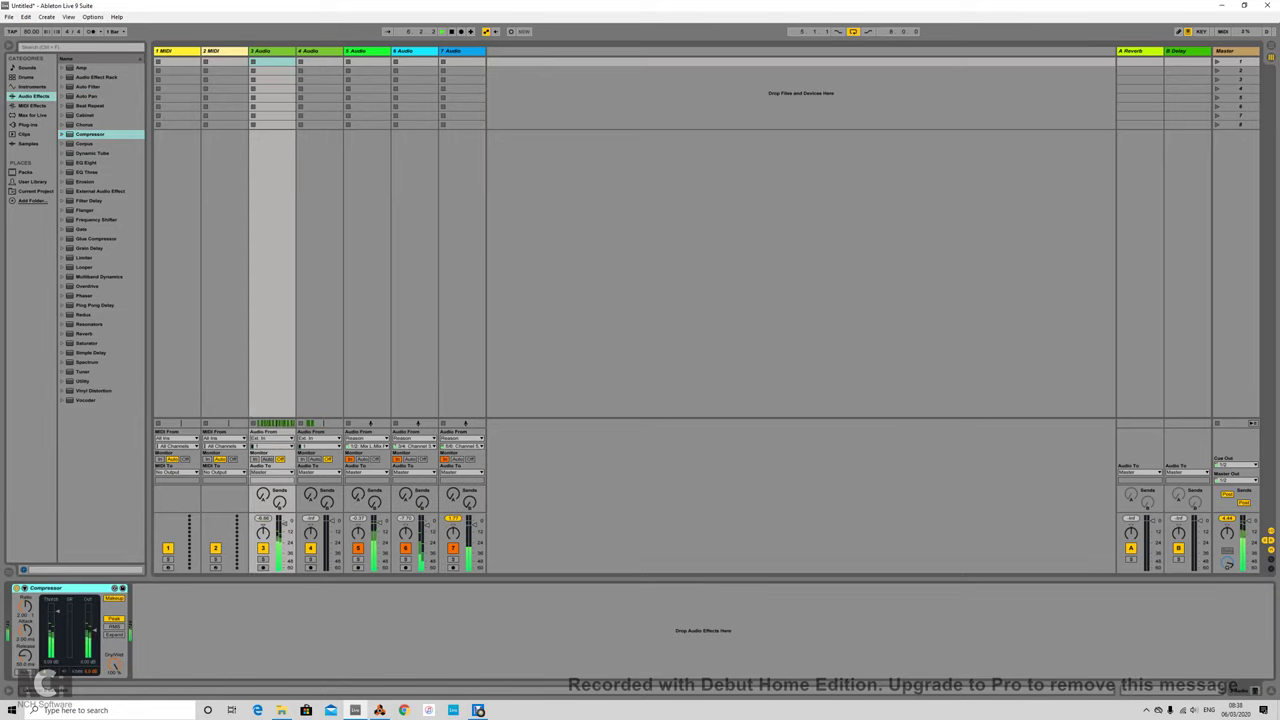
{"action": "left_click", "coordinate": [25, 588]}
{"action": "left_click", "coordinate": [32, 598]}
{"action": "left_click", "coordinate": [32, 613]}
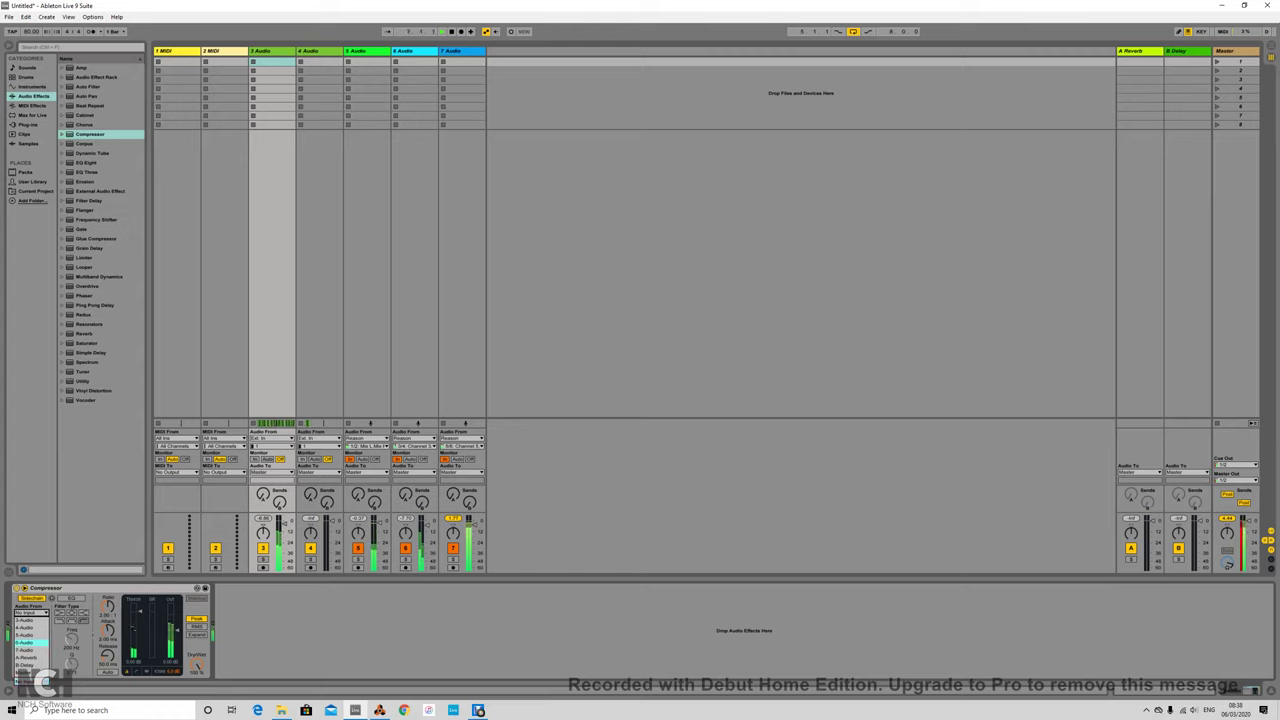
{"action": "left_click", "coordinate": [32, 650]}
{"action": "left_click", "coordinate": [70, 598]}
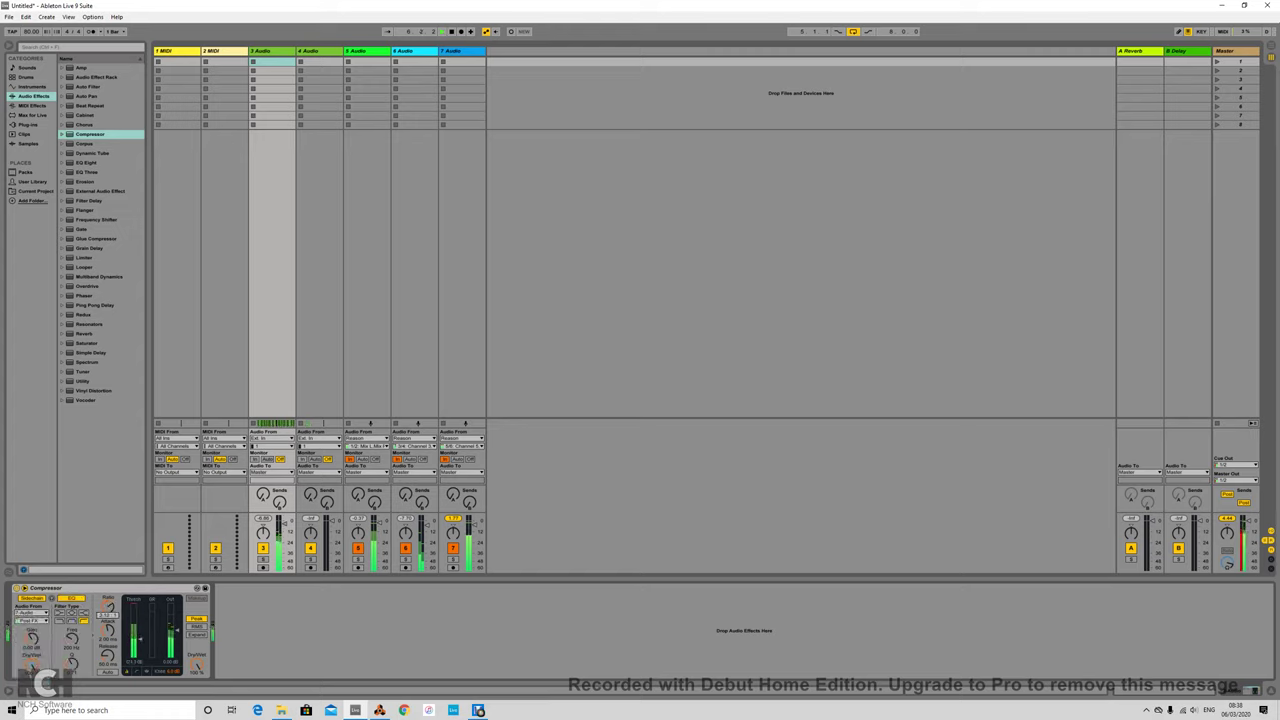
Copy the sidechained Compressor from 3 Audio onto the 4 Audio track after its Auto Filter
{"action": "right_click", "coordinate": [117, 589]}
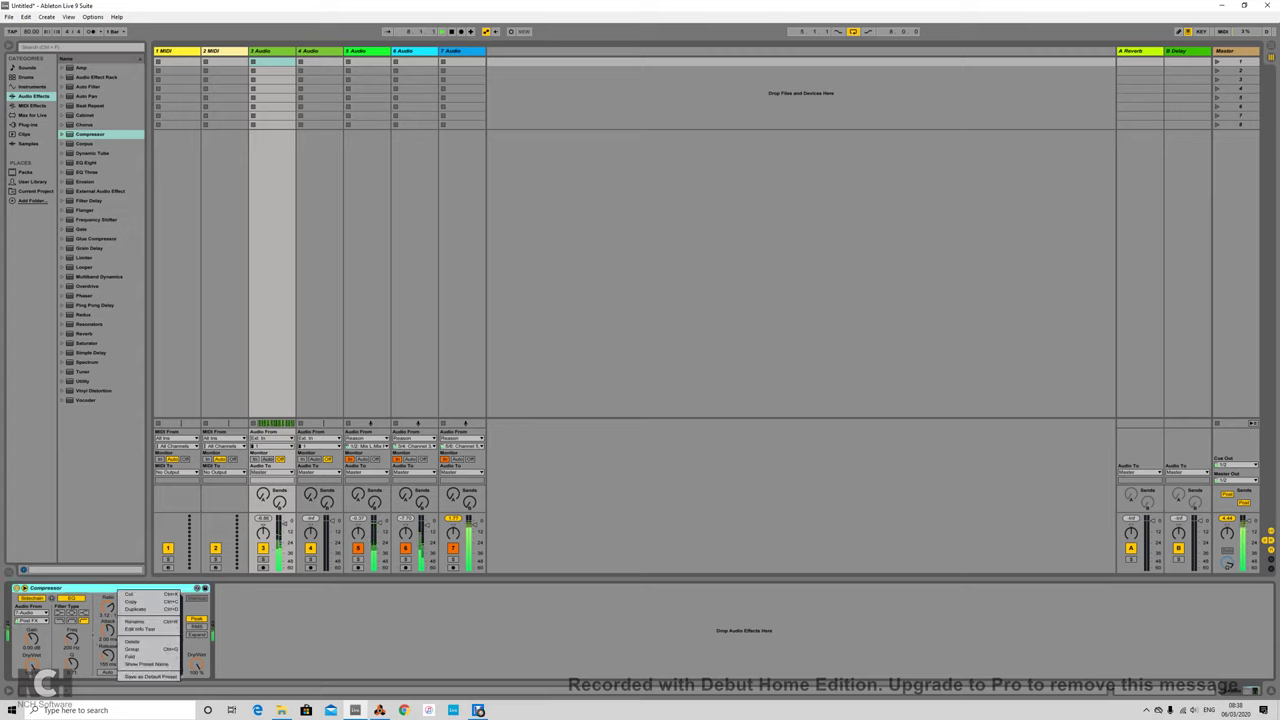
{"action": "left_click", "coordinate": [128, 602]}
{"action": "left_click", "coordinate": [312, 51]}
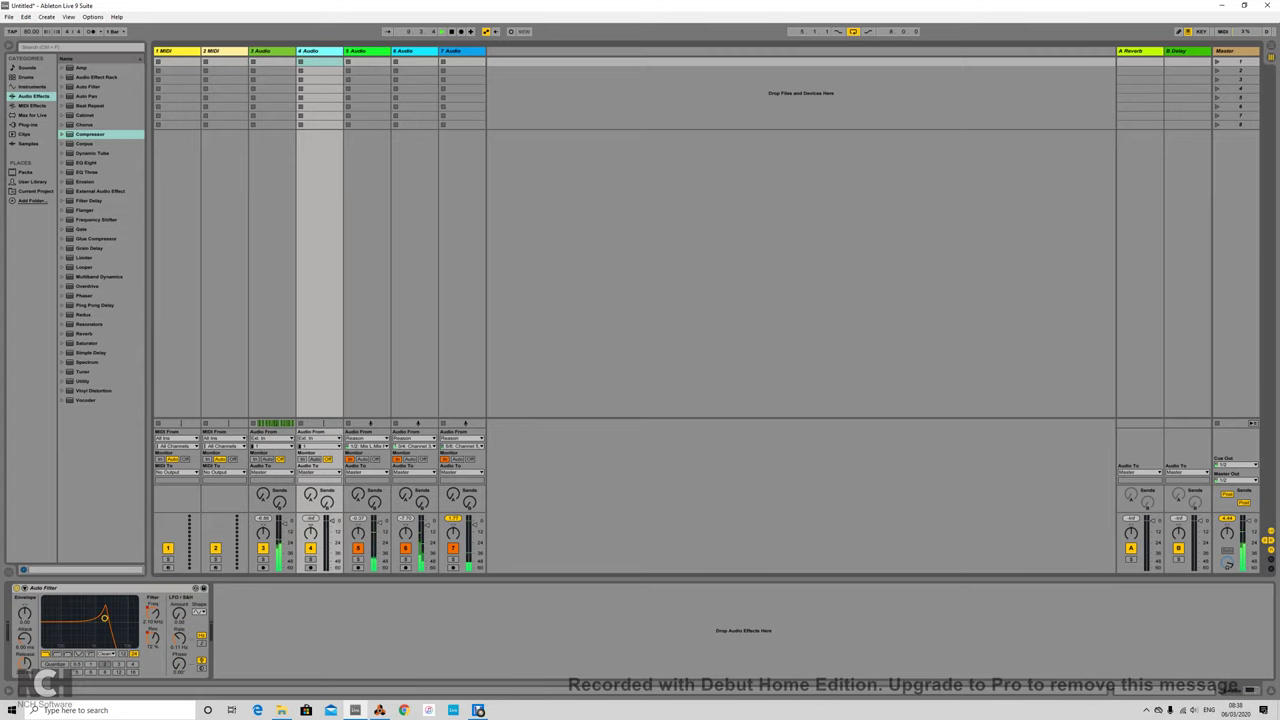
{"action": "right_click", "coordinate": [250, 618]}
{"action": "left_click", "coordinate": [264, 625]}
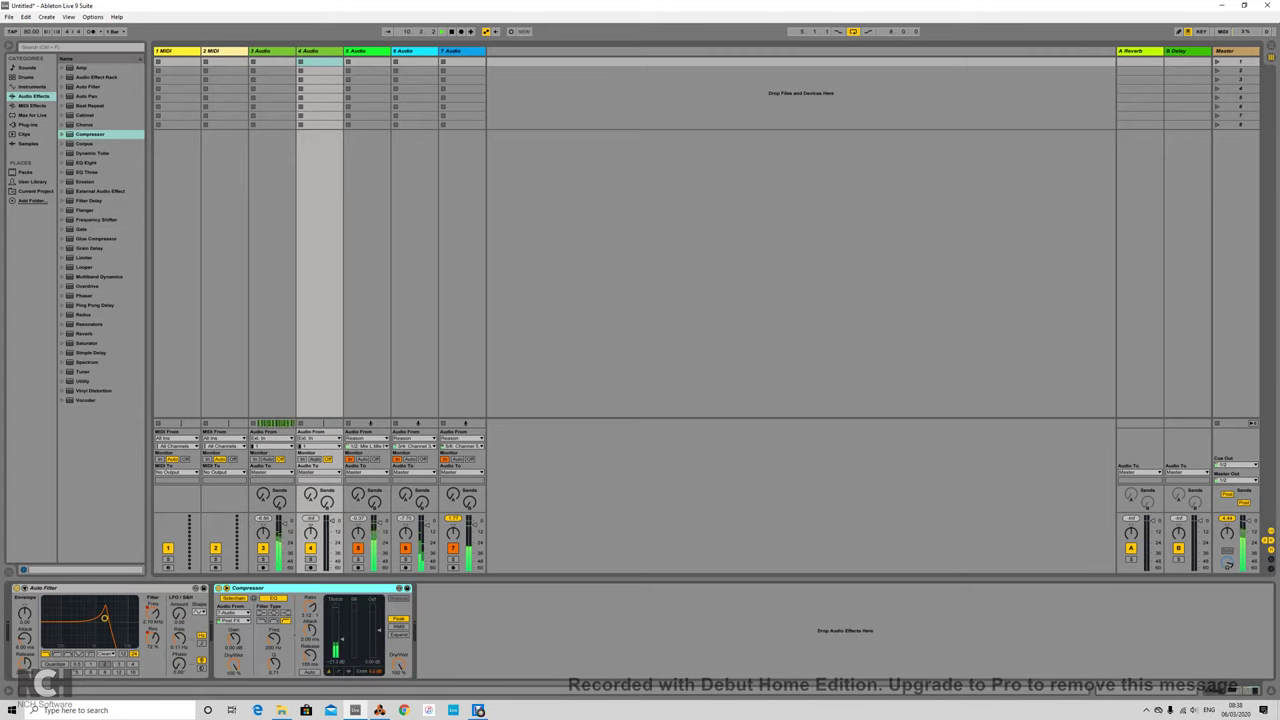
Paste the copied sidechained Compressor onto the 2 MIDI track
{"action": "left_click", "coordinate": [216, 51]}
{"action": "double_click", "coordinate": [90, 134]}
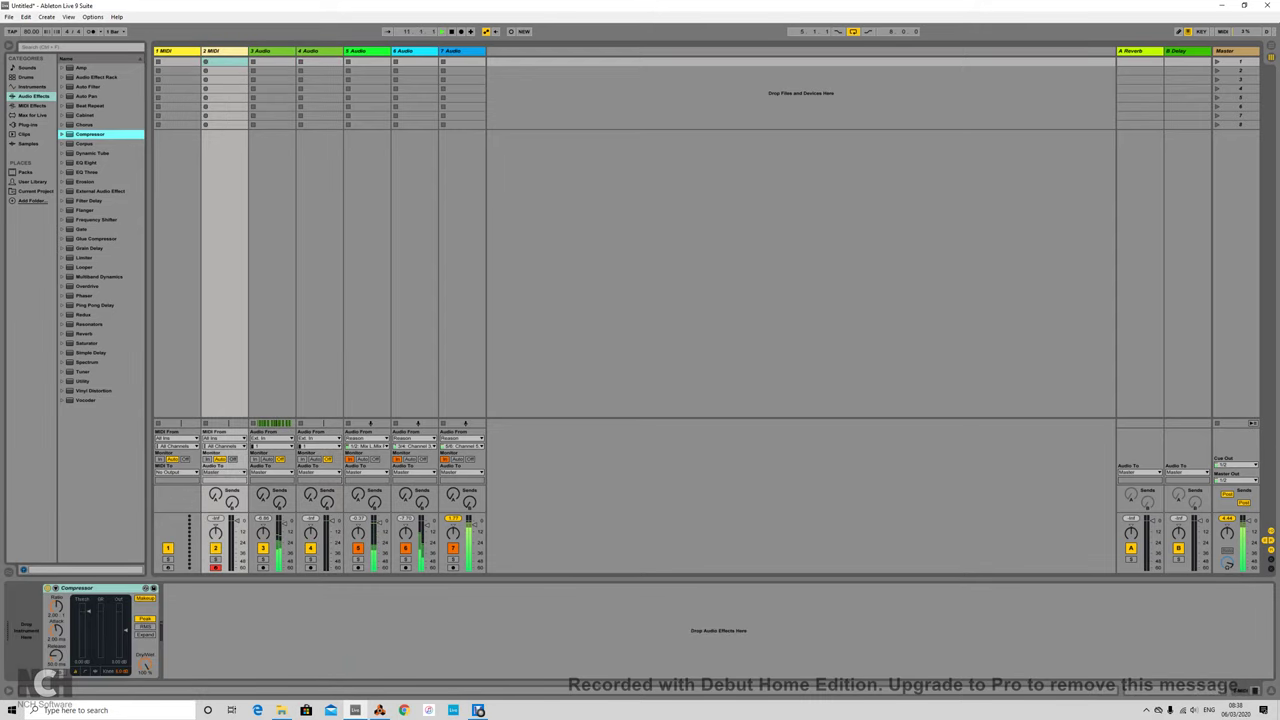
{"action": "key", "text": "ctrl+z"}
{"action": "right_click", "coordinate": [90, 605]}
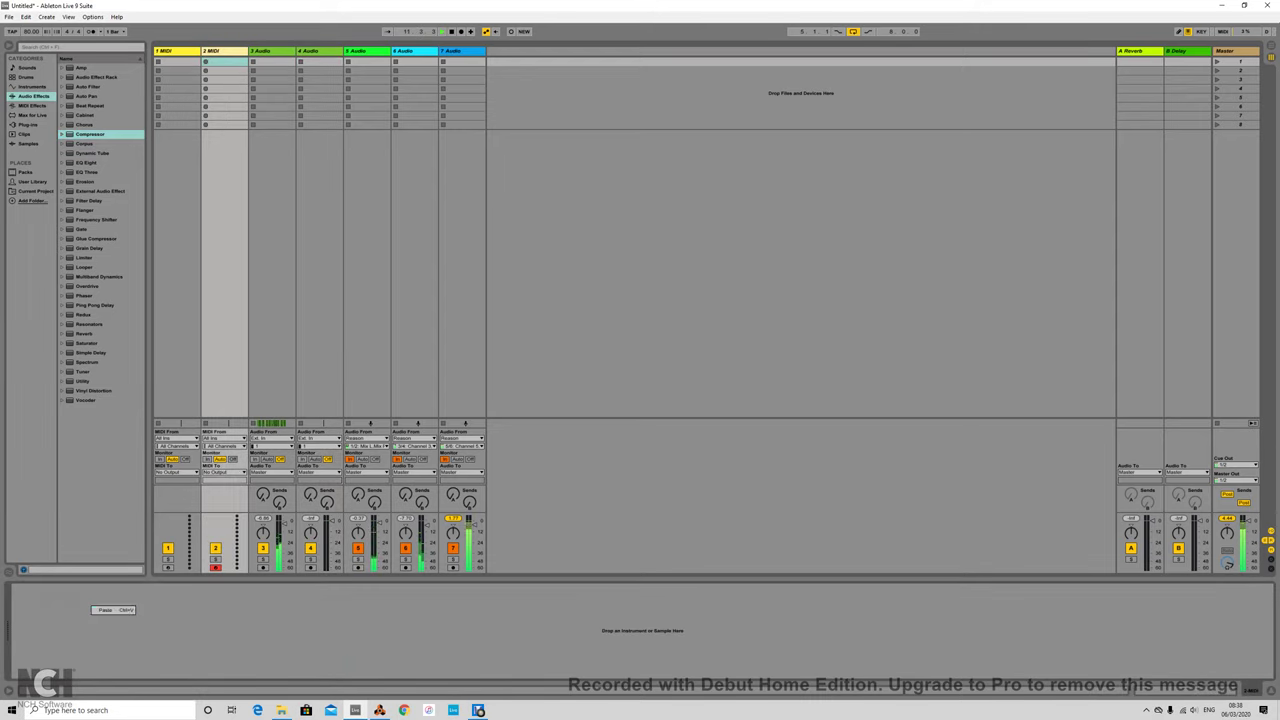
{"action": "left_click", "coordinate": [104, 611]}
Add a Sampler instrument to the 2 MIDI track and an EQ Eight after its Compressor
{"action": "left_click", "coordinate": [32, 87]}
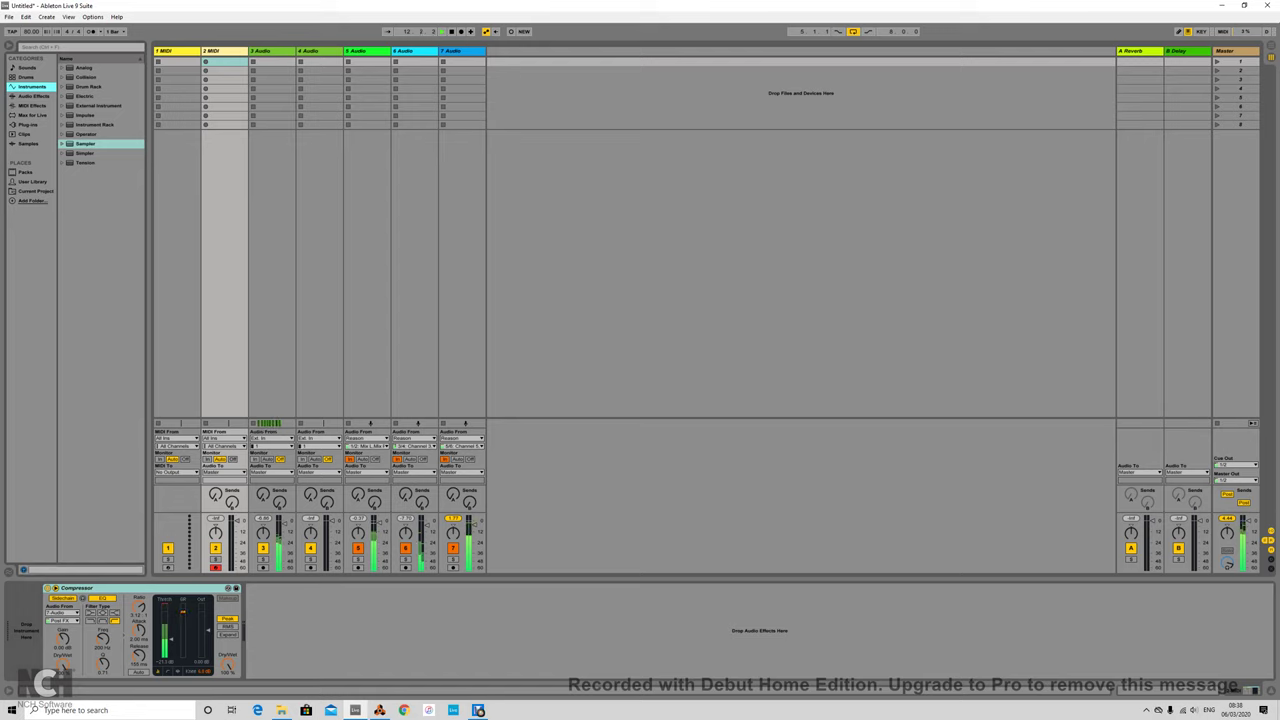
{"action": "double_click", "coordinate": [85, 143]}
{"action": "left_click", "coordinate": [33, 96]}
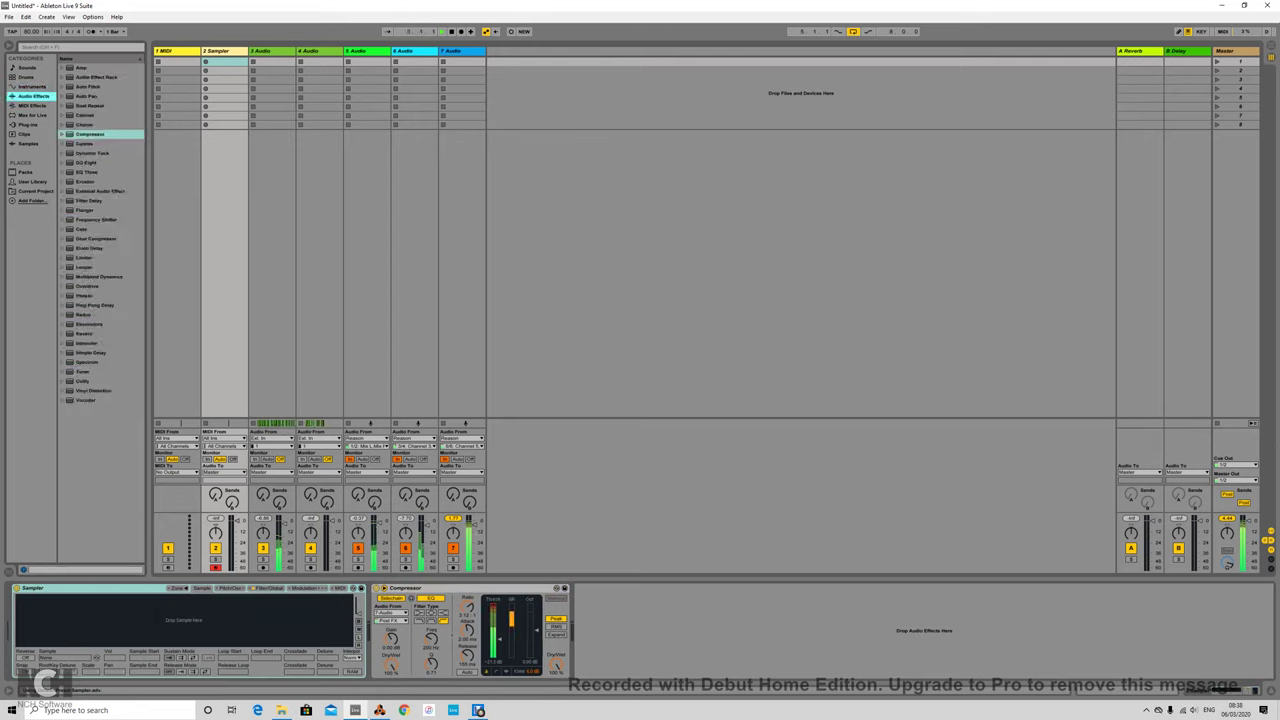
{"action": "double_click", "coordinate": [86, 163]}
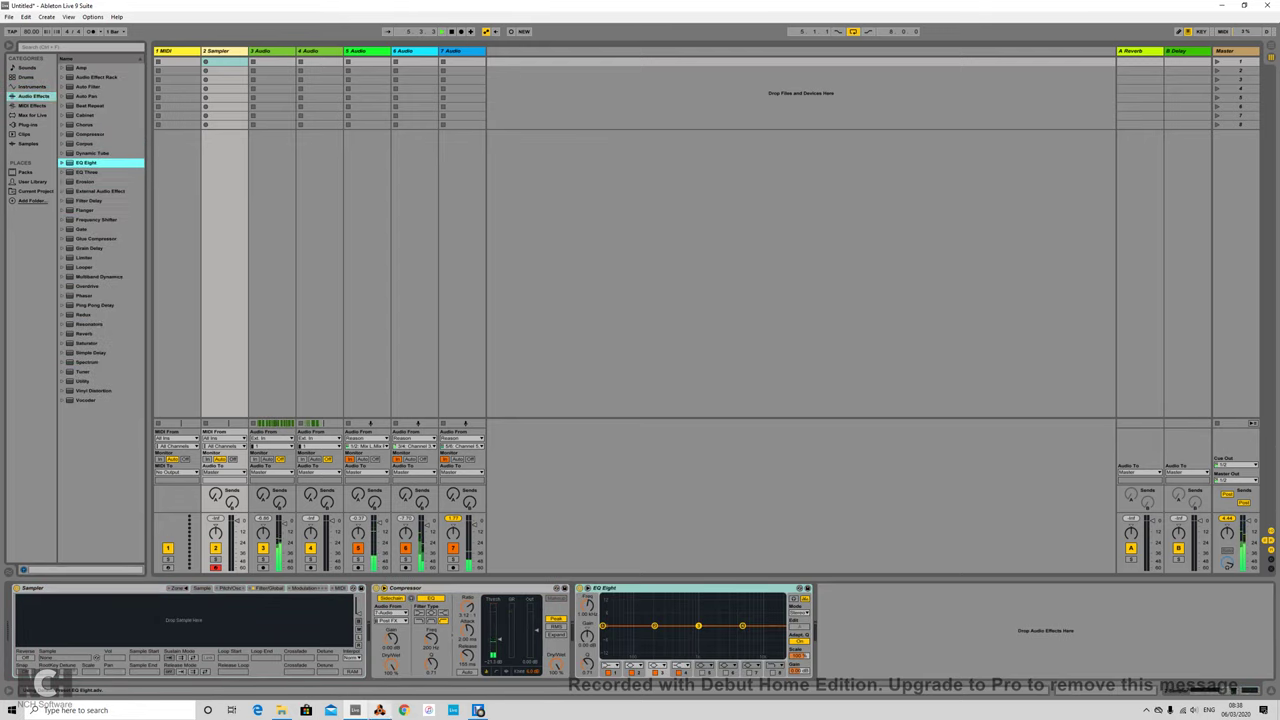
Load Cymatics - Cobra 808 16 - G# from the 808s folder of the Cymatics - Cobra Hip Hop Sample Pack on C: into the Sampler
{"action": "left_click", "coordinate": [281, 710]}
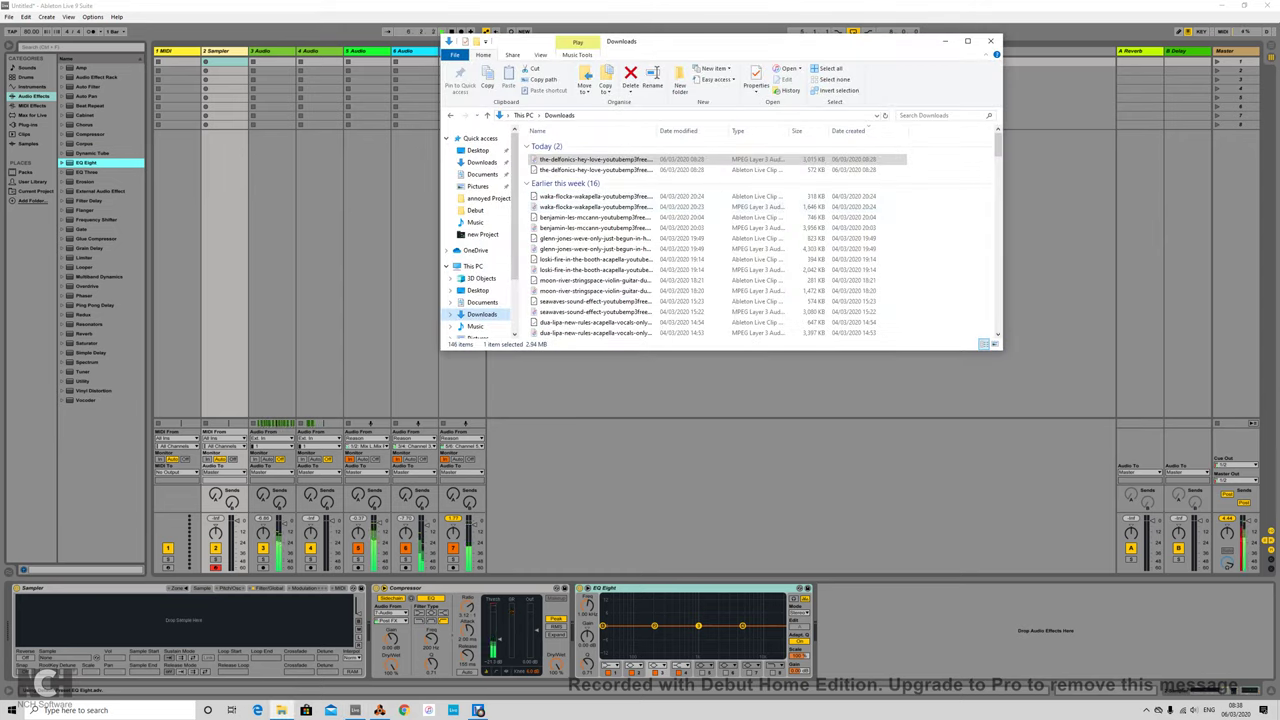
{"action": "left_click", "coordinate": [450, 115]}
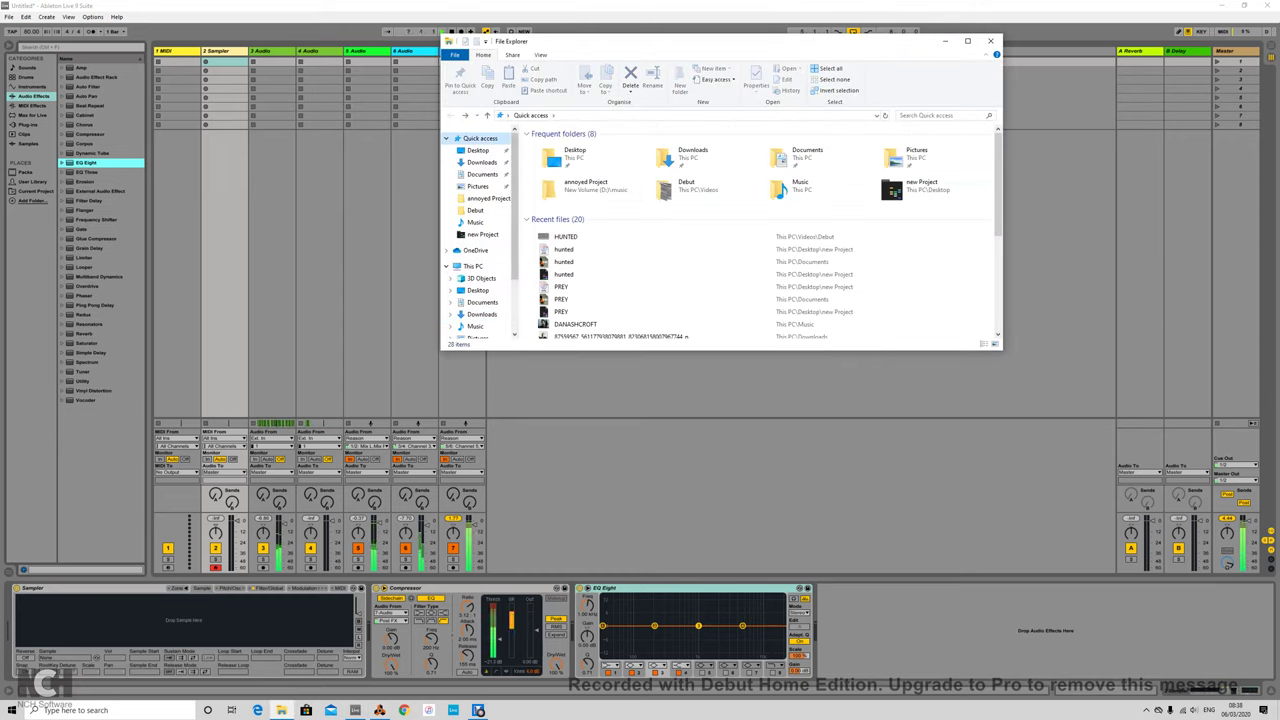
{"action": "left_click", "coordinate": [472, 266]}
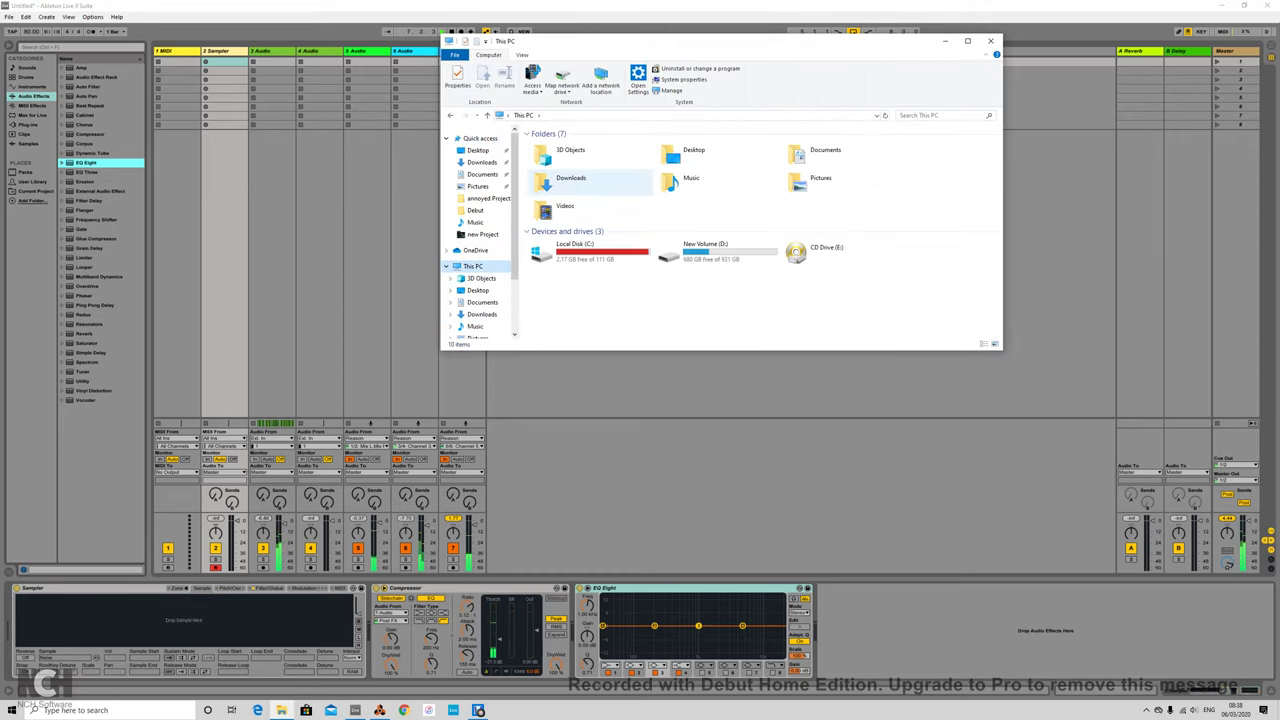
{"action": "double_click", "coordinate": [585, 250]}
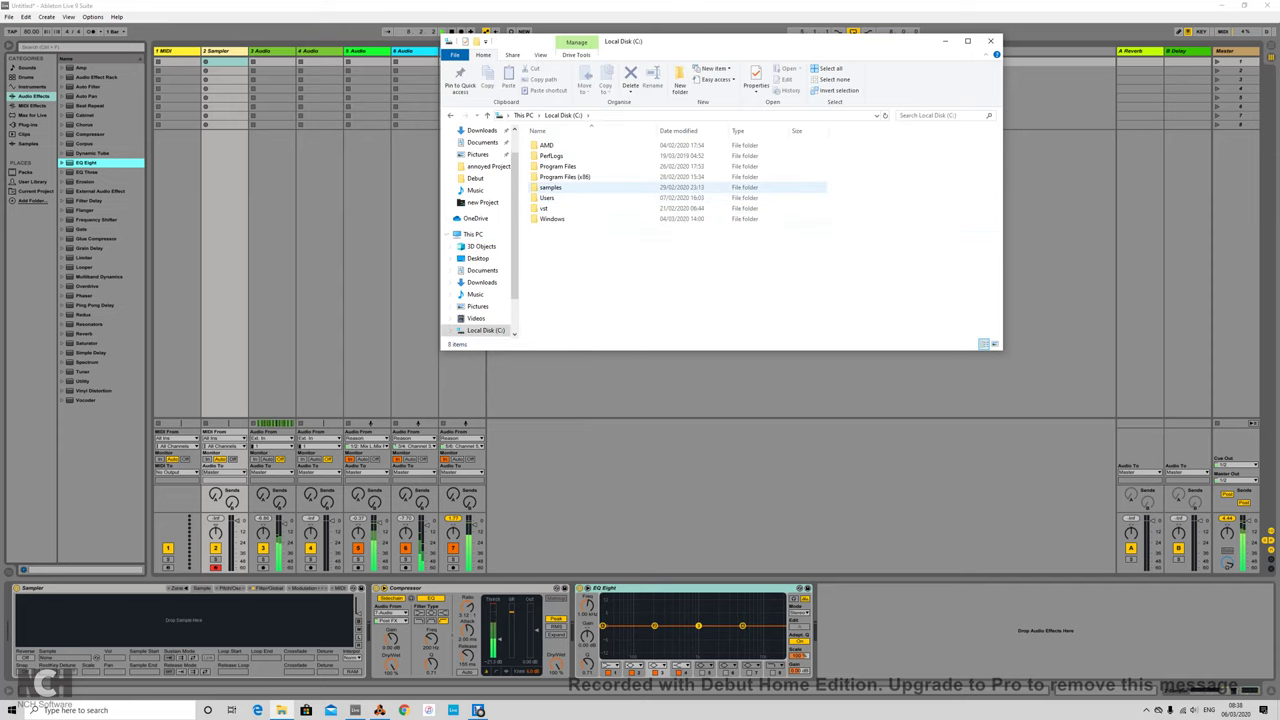
{"action": "double_click", "coordinate": [590, 188]}
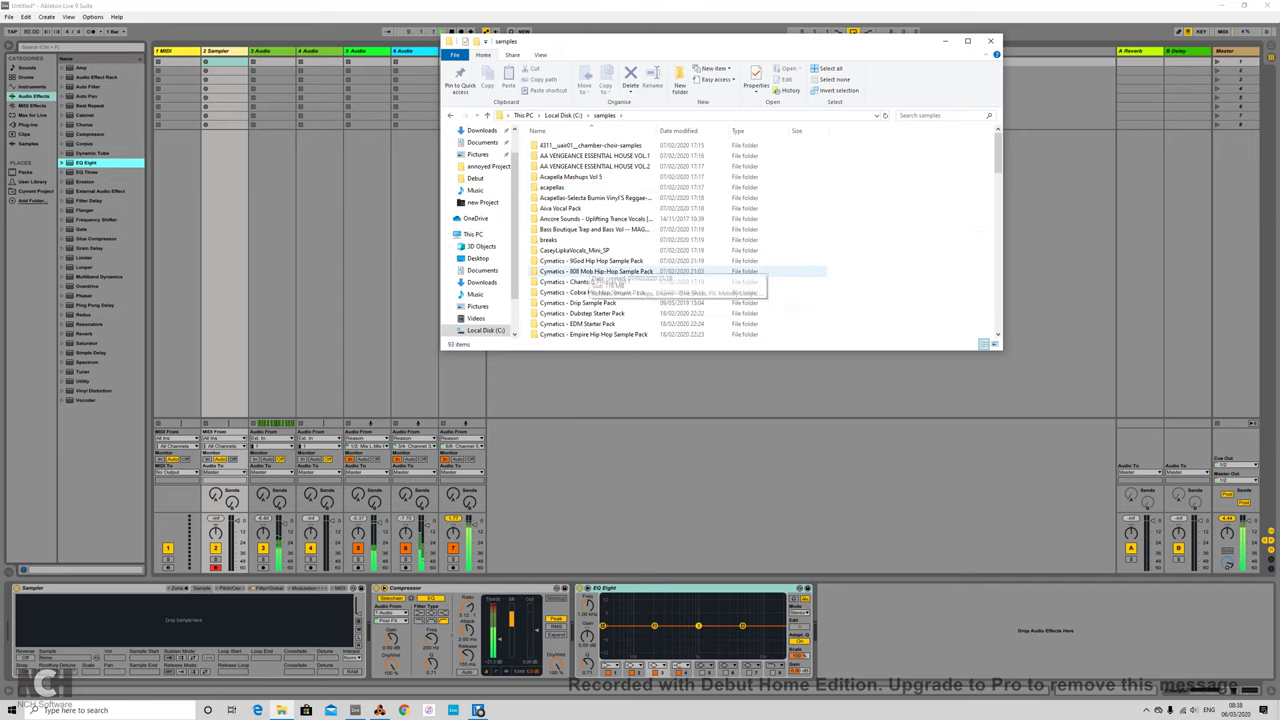
{"action": "double_click", "coordinate": [575, 292]}
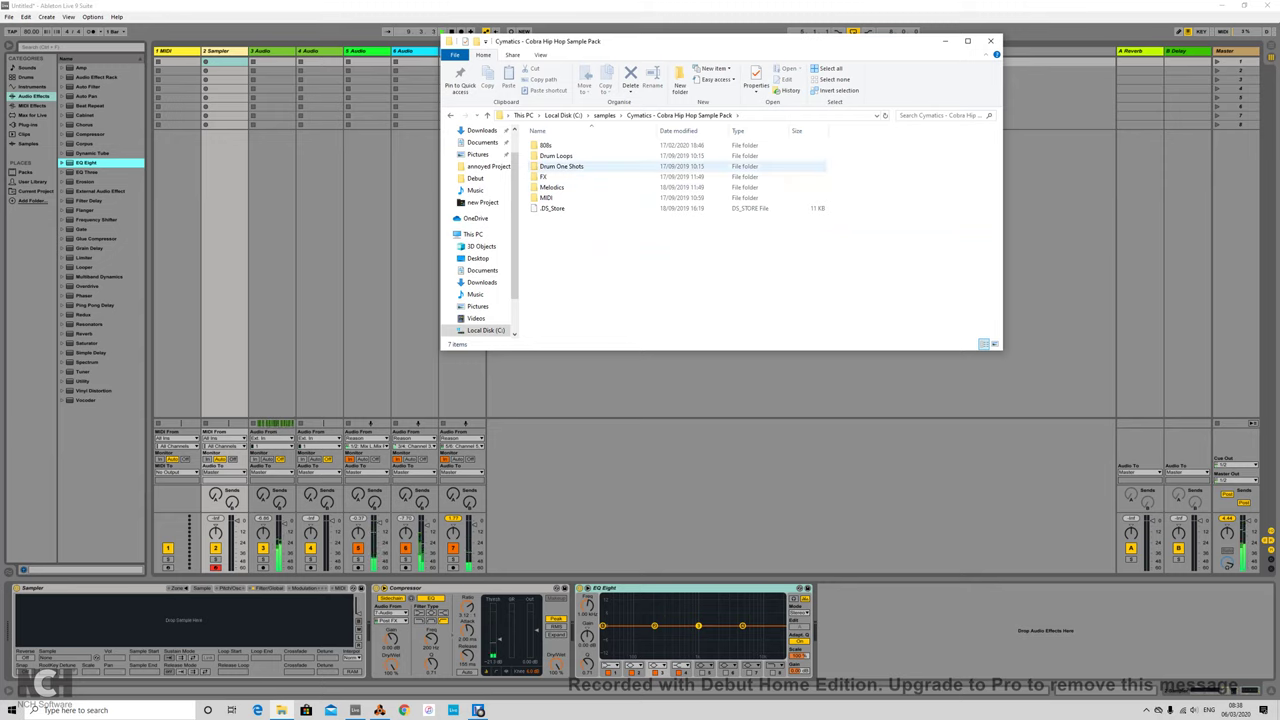
{"action": "double_click", "coordinate": [546, 145]}
{"action": "scroll", "coordinate": [600, 250], "scroll_direction": "down", "scroll_amount": 5}
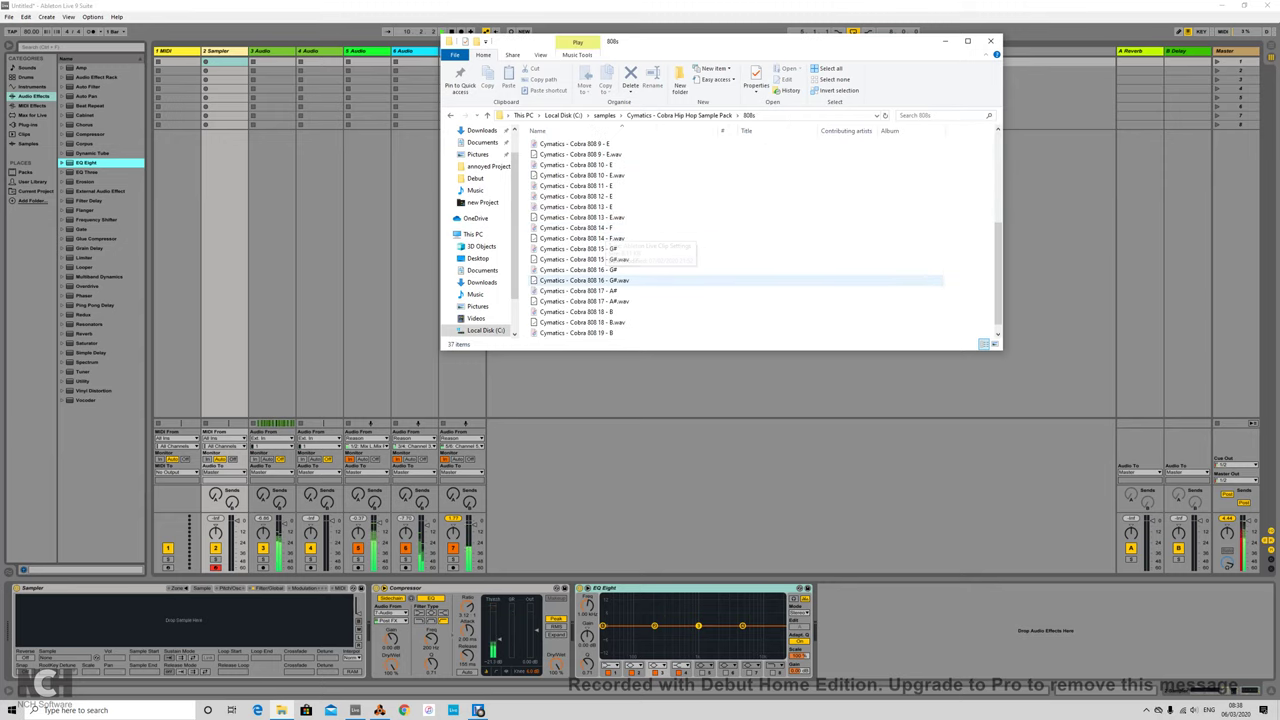
{"action": "left_click_drag", "start_coordinate": [581, 270], "coordinate": [185, 620]}
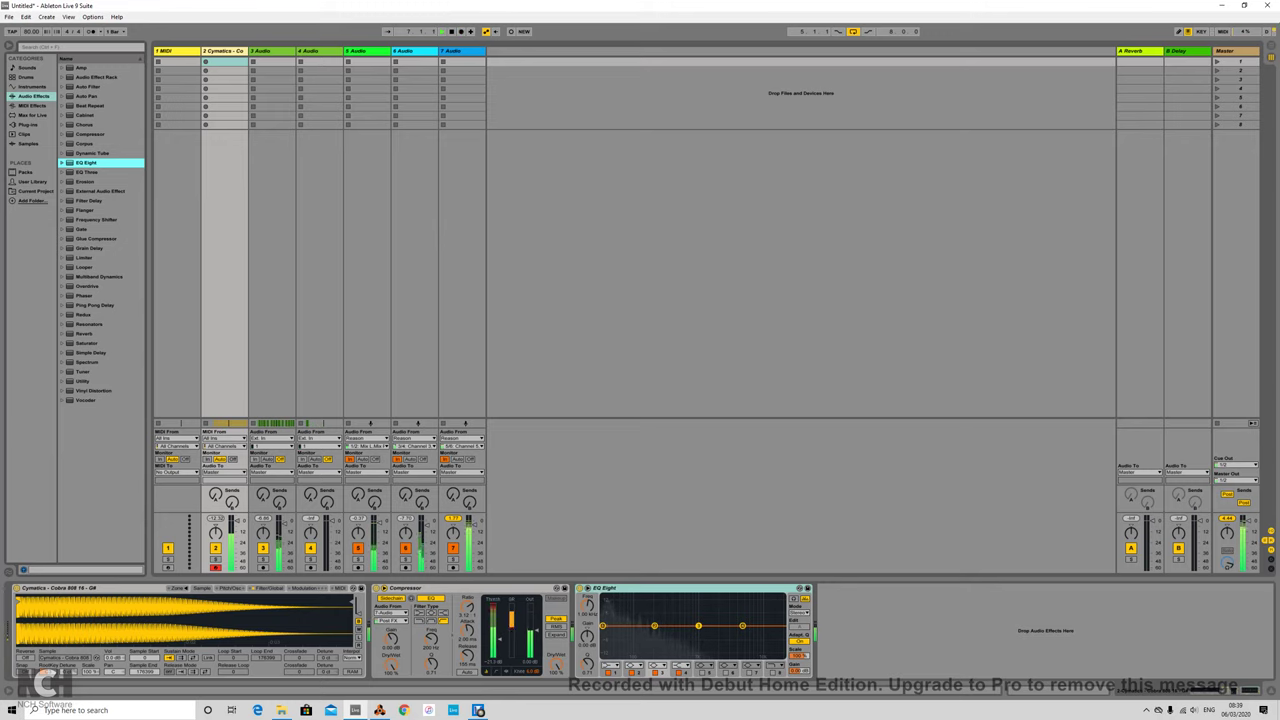
Return to the Arrangement View showing the 808 bass clip and the audio tracks
{"action": "key", "text": "Tab"}
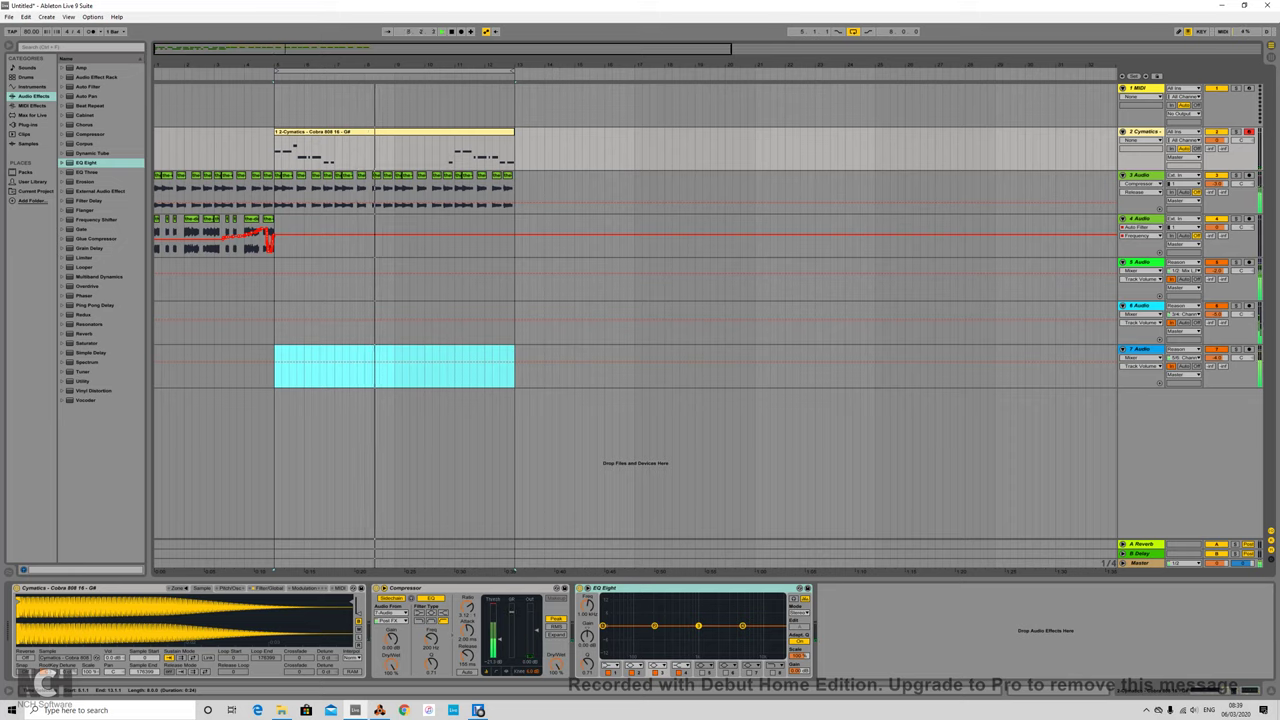
Cut the 808 bass part on the 2 Cymatics track down to bars 5 to 9 and consolidate it into one clip
{"action": "left_click", "coordinate": [515, 367]}
{"action": "left_click_drag", "start_coordinate": [514, 153], "coordinate": [305, 153]}
{"action": "left_click", "coordinate": [424, 132]}
{"action": "key", "text": "Delete"}
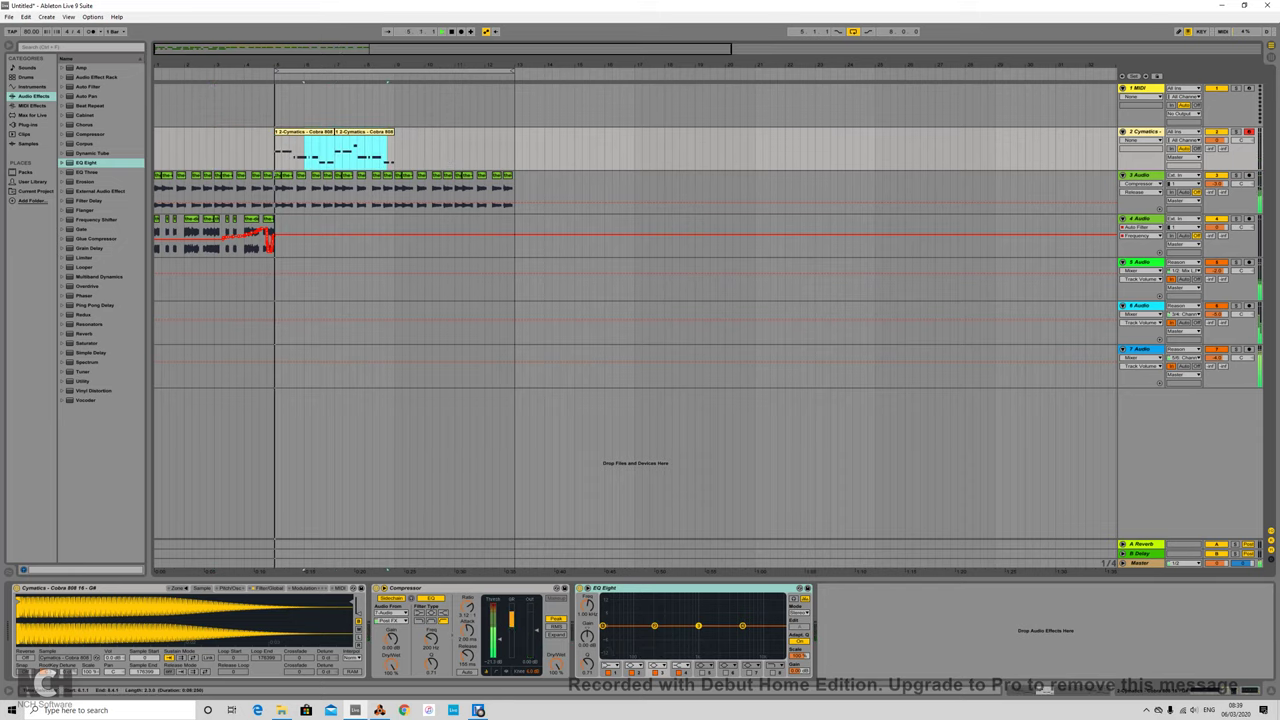
{"action": "left_click_drag", "start_coordinate": [394, 153], "coordinate": [275, 153]}
{"action": "right_click", "coordinate": [284, 131]}
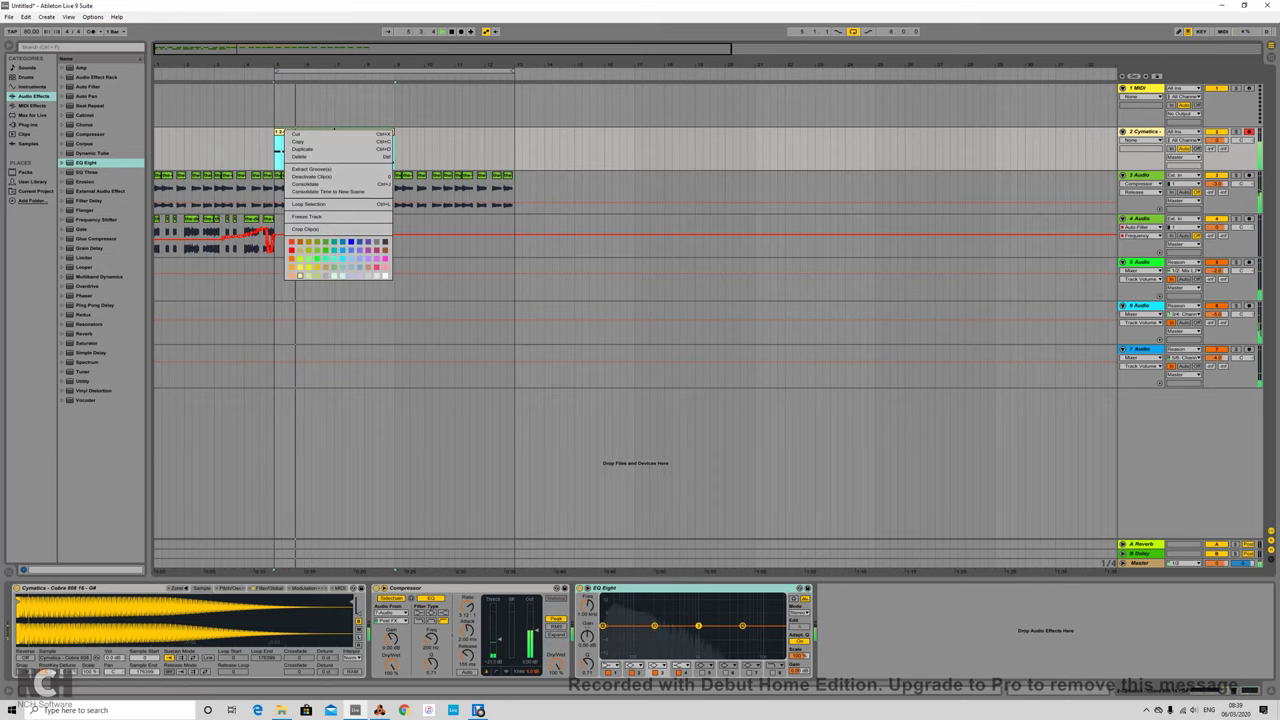
{"action": "left_click", "coordinate": [306, 184]}
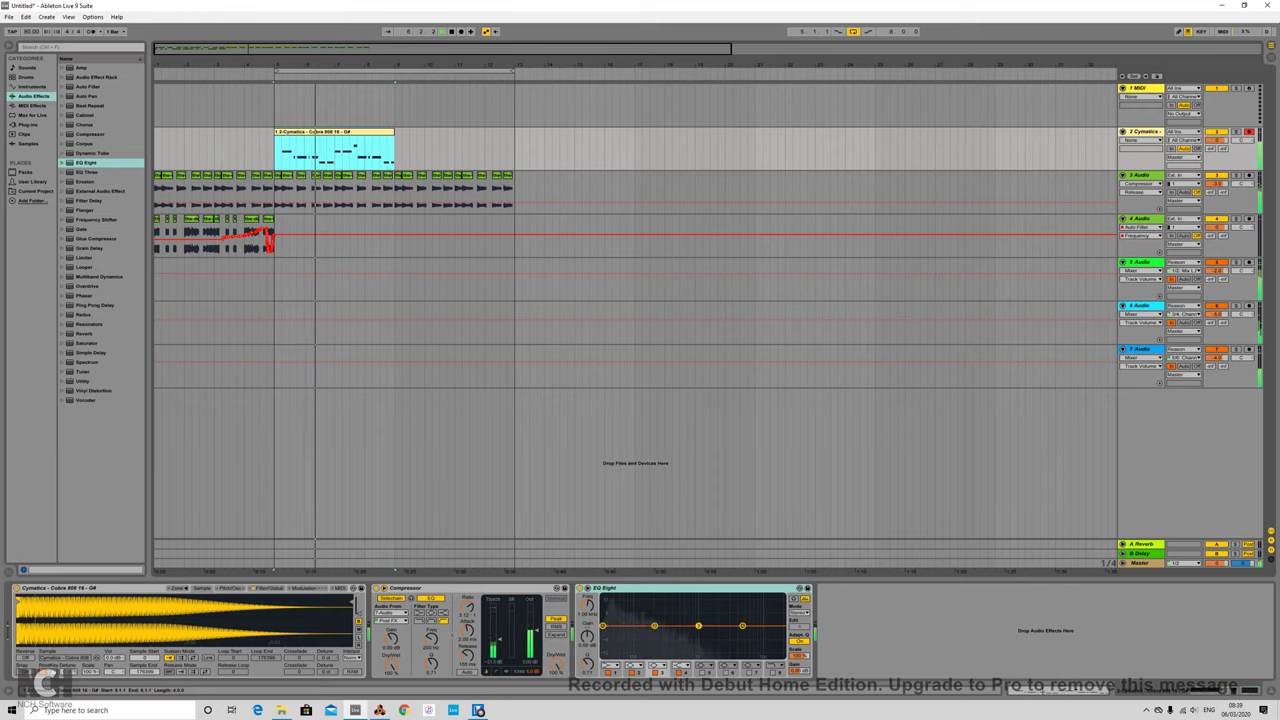
Raise the short note at the start of the 808 clip to C3 and lengthen it to just before beat 1.2
{"action": "double_click", "coordinate": [308, 132]}
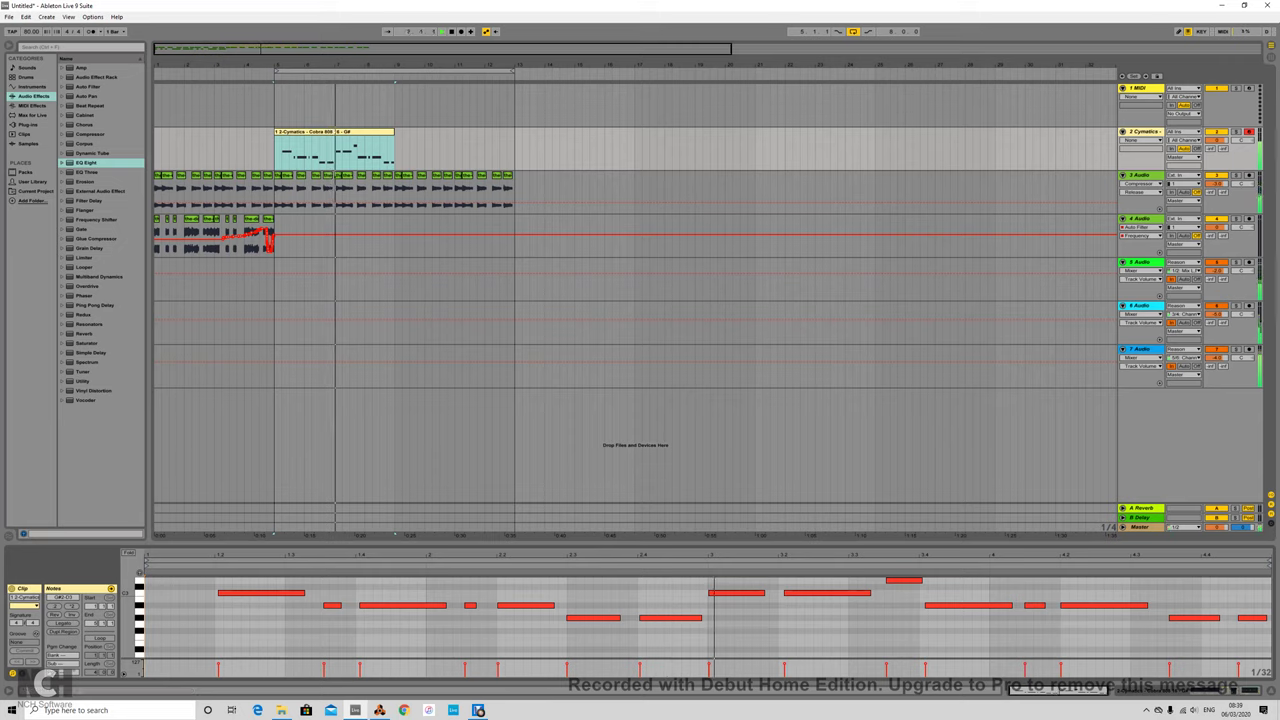
{"action": "left_click", "coordinate": [261, 593]}
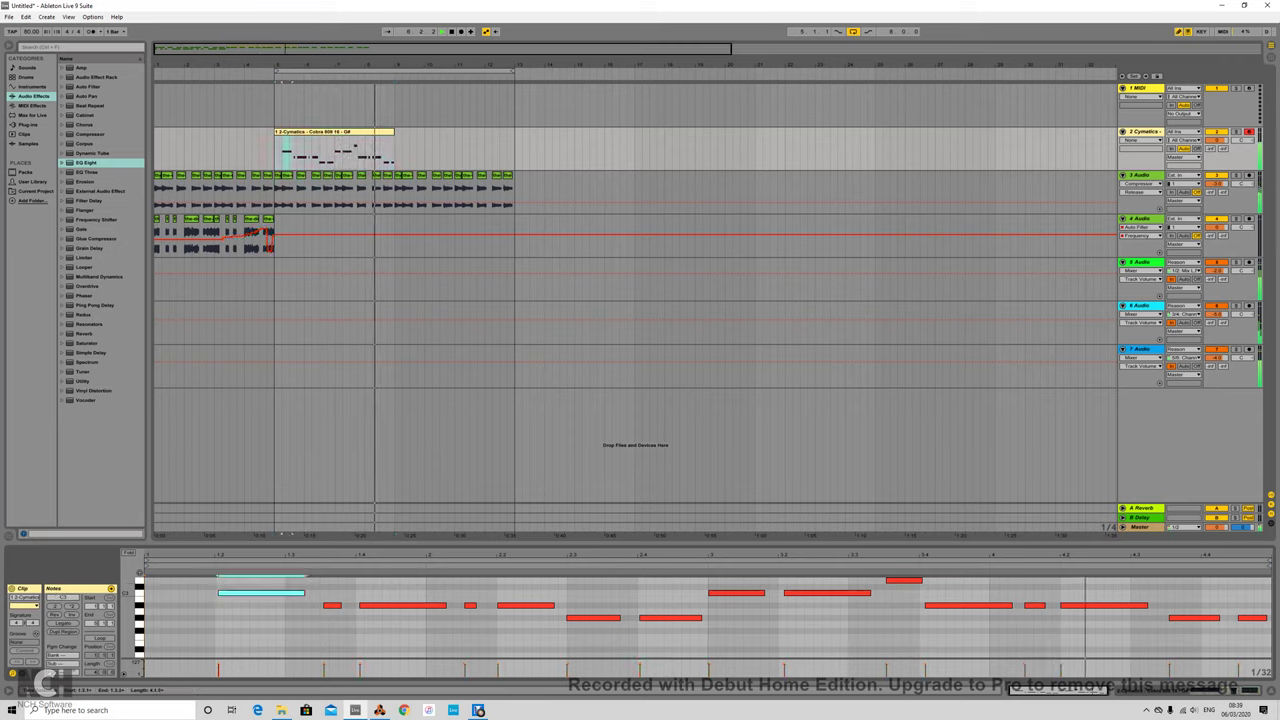
{"action": "left_click", "coordinate": [148, 599]}
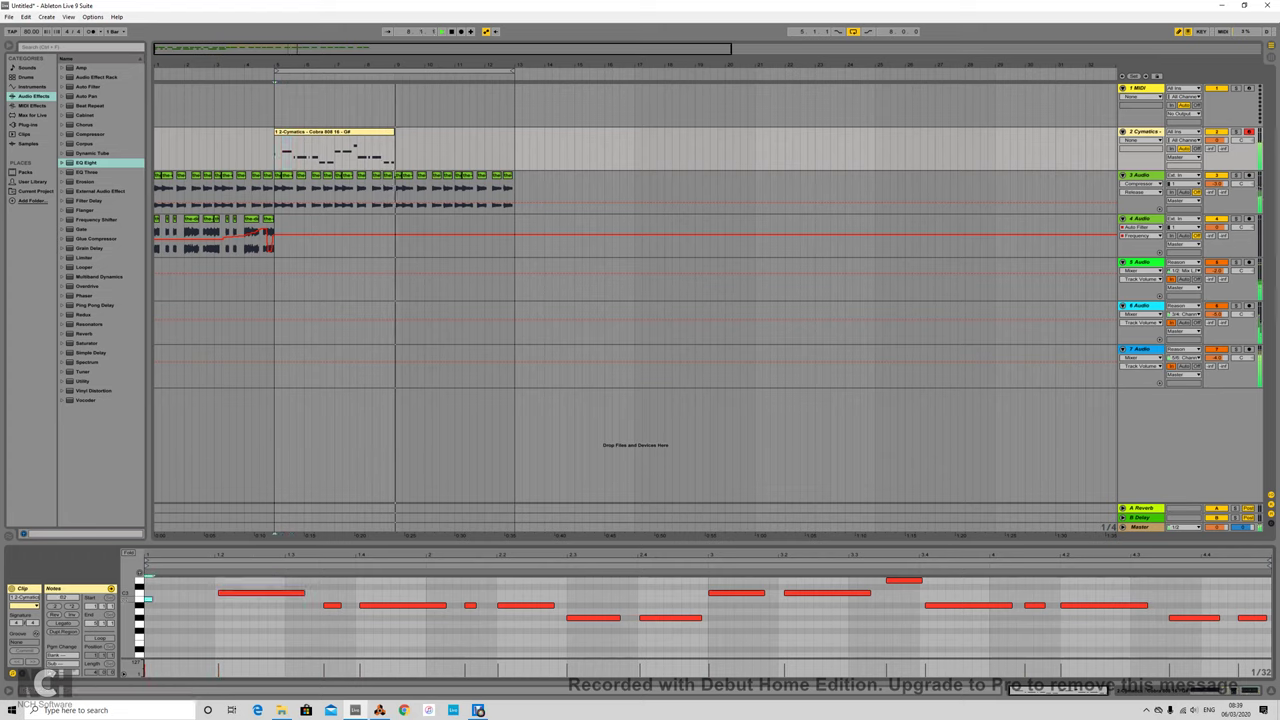
{"action": "double_click", "coordinate": [148, 599]}
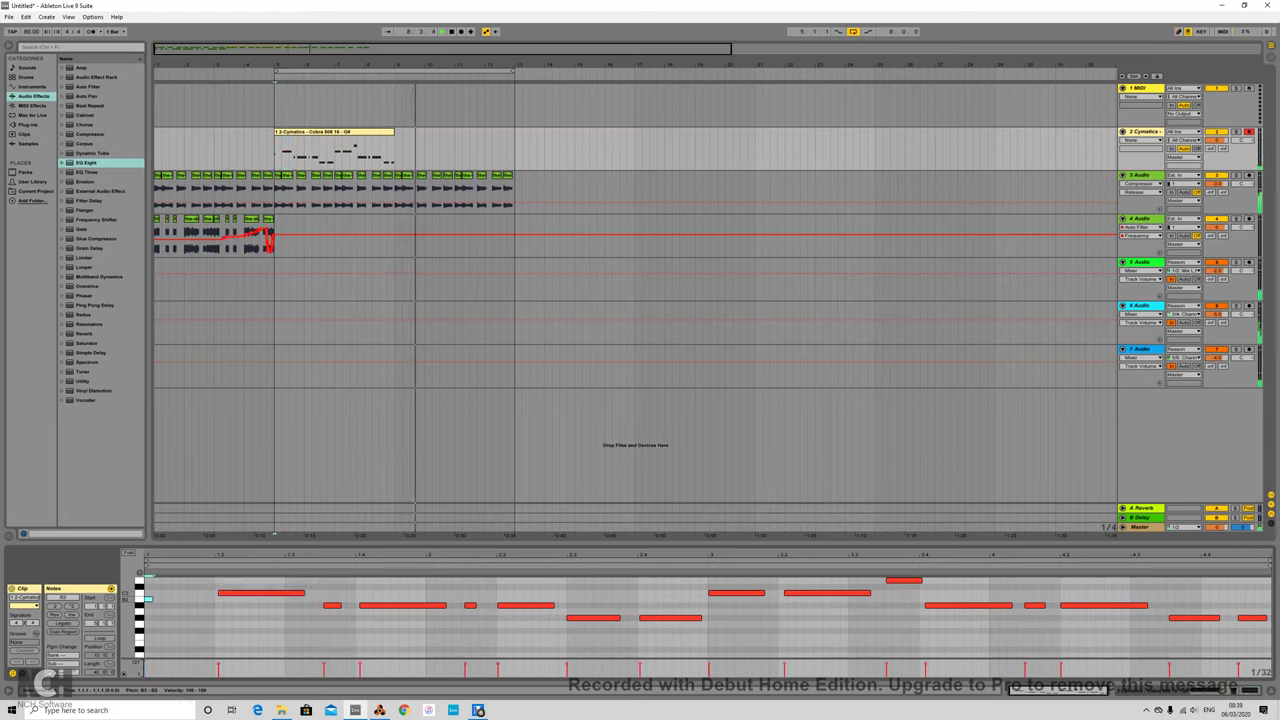
{"action": "left_click_drag", "start_coordinate": [152, 593], "coordinate": [205, 593]}
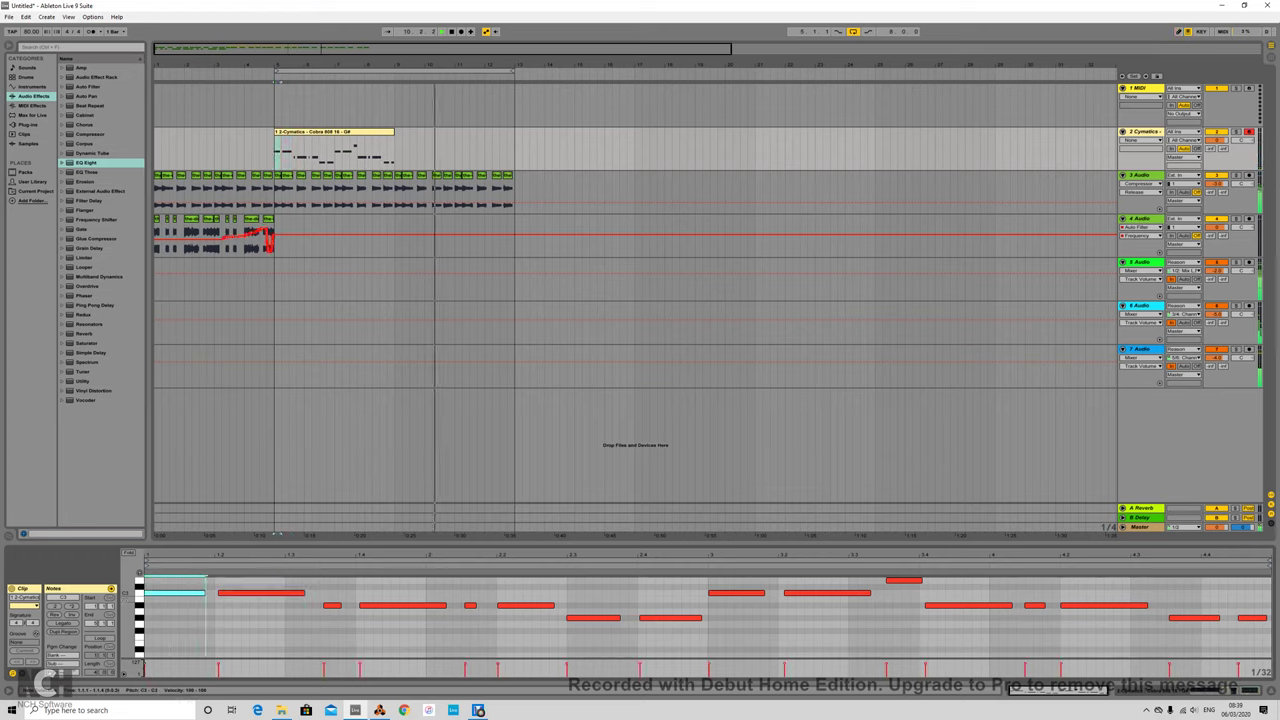
Choose the 8 Quantize groove from Swing and Groove for the 808 clip and commit it to the notes
{"action": "key", "text": "q"}
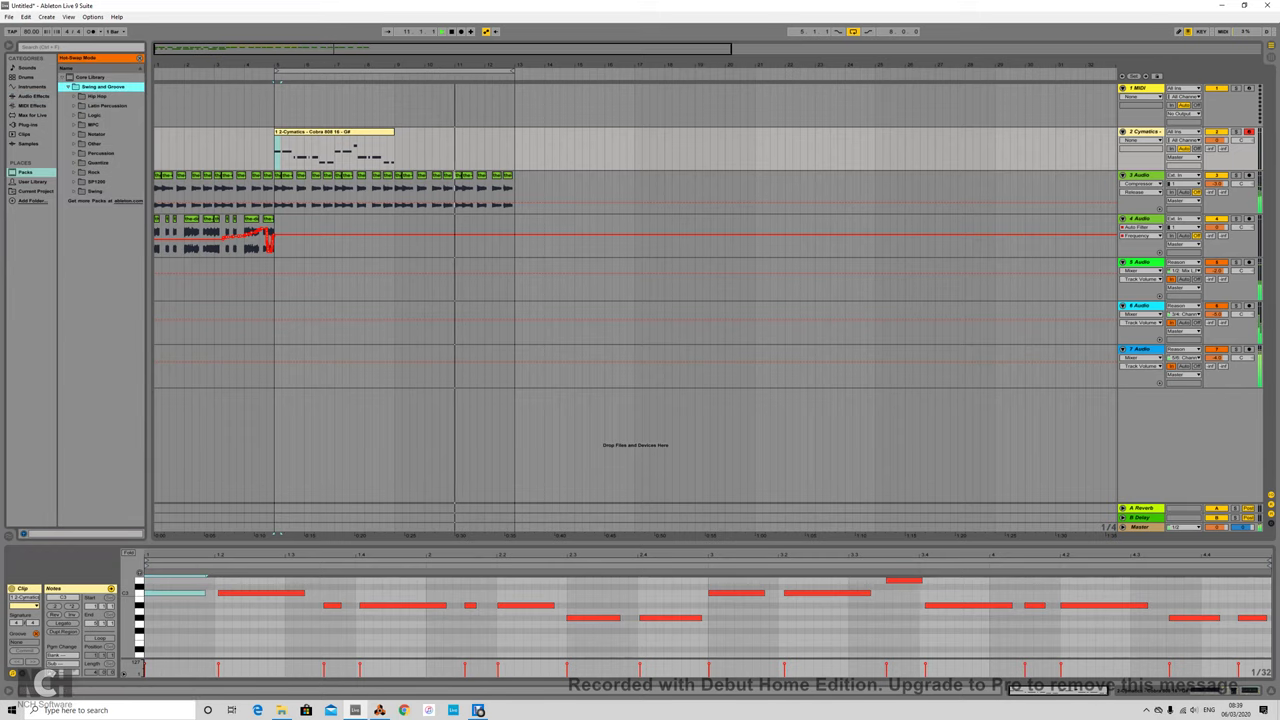
{"action": "left_click", "coordinate": [74, 163]}
{"action": "double_click", "coordinate": [110, 182]}
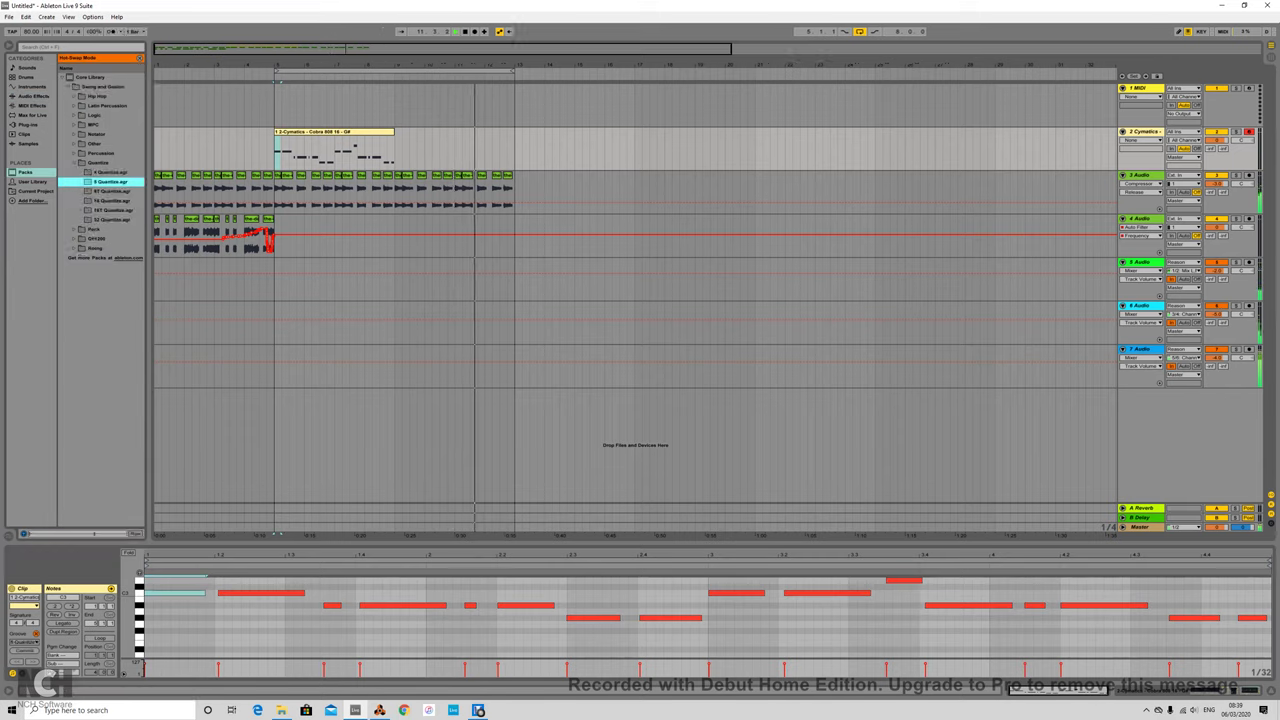
{"action": "left_click", "coordinate": [25, 651]}
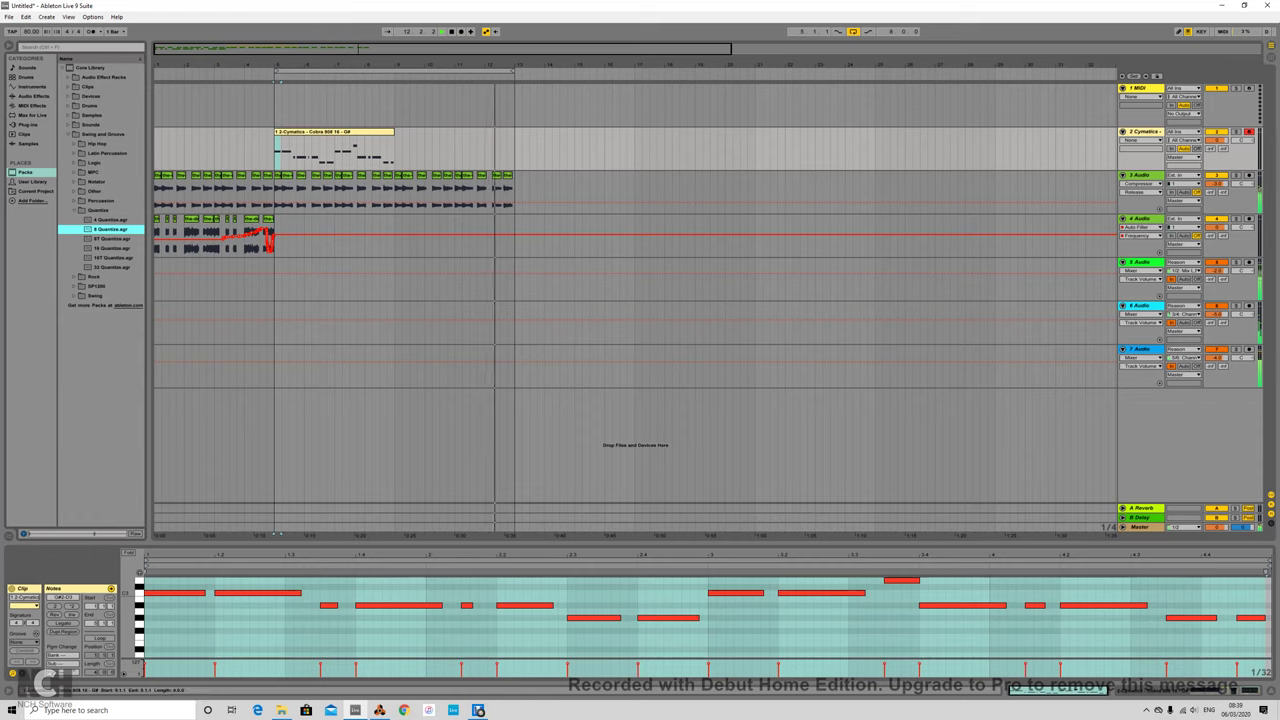
Duplicate the quantized 808 clip into bars 9 to 13 and disarm recording on the 2 Cymatics track
{"action": "left_click", "coordinate": [334, 132]}
{"action": "key", "text": "ctrl+d"}
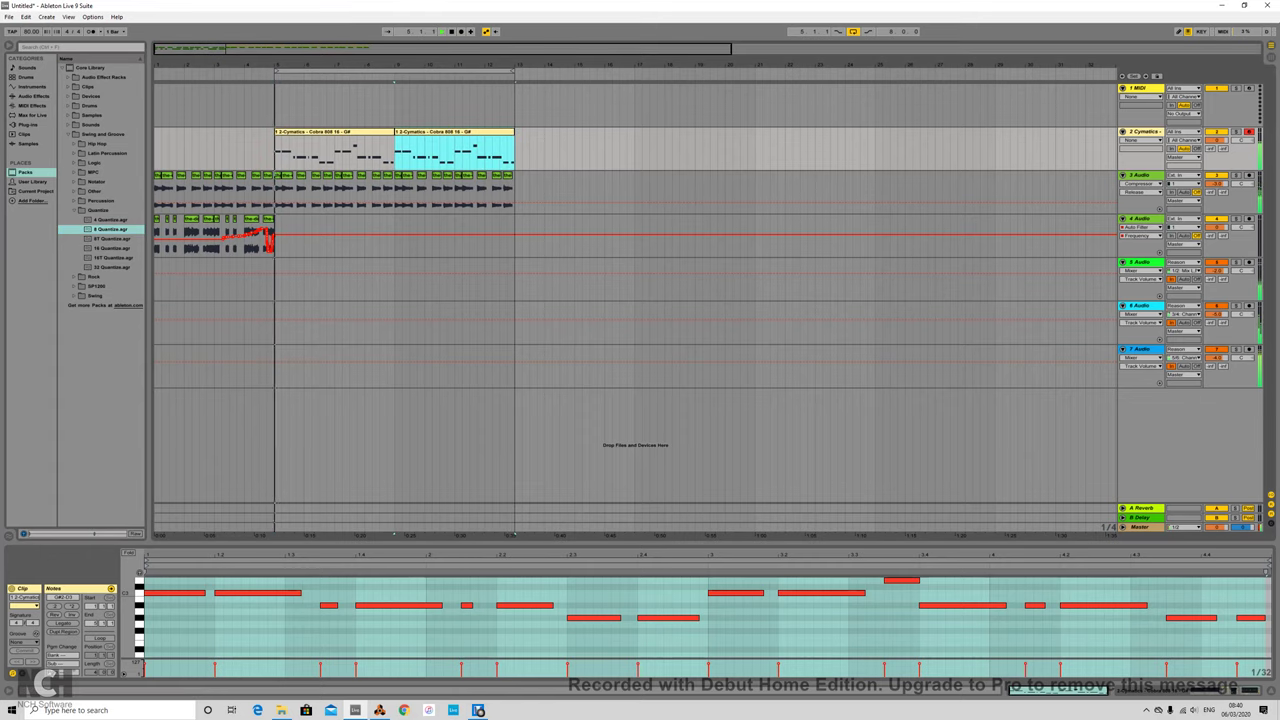
{"action": "key", "text": "shift+Tab"}
{"action": "left_click", "coordinate": [1249, 132]}
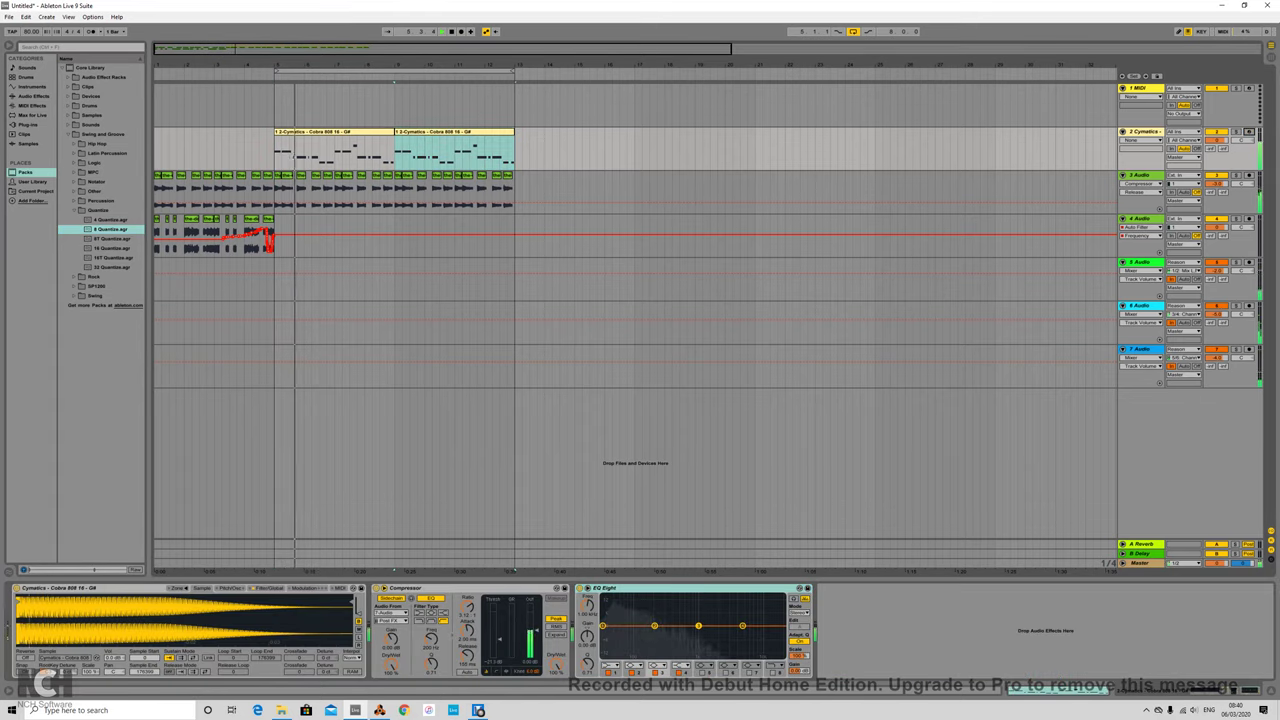
Duplicate the 2 Cymatics track and cut the copy's highs with a low-pass on band 8 of its EQ Eight
{"action": "right_click", "coordinate": [1145, 131]}
{"action": "left_click", "coordinate": [1165, 155]}
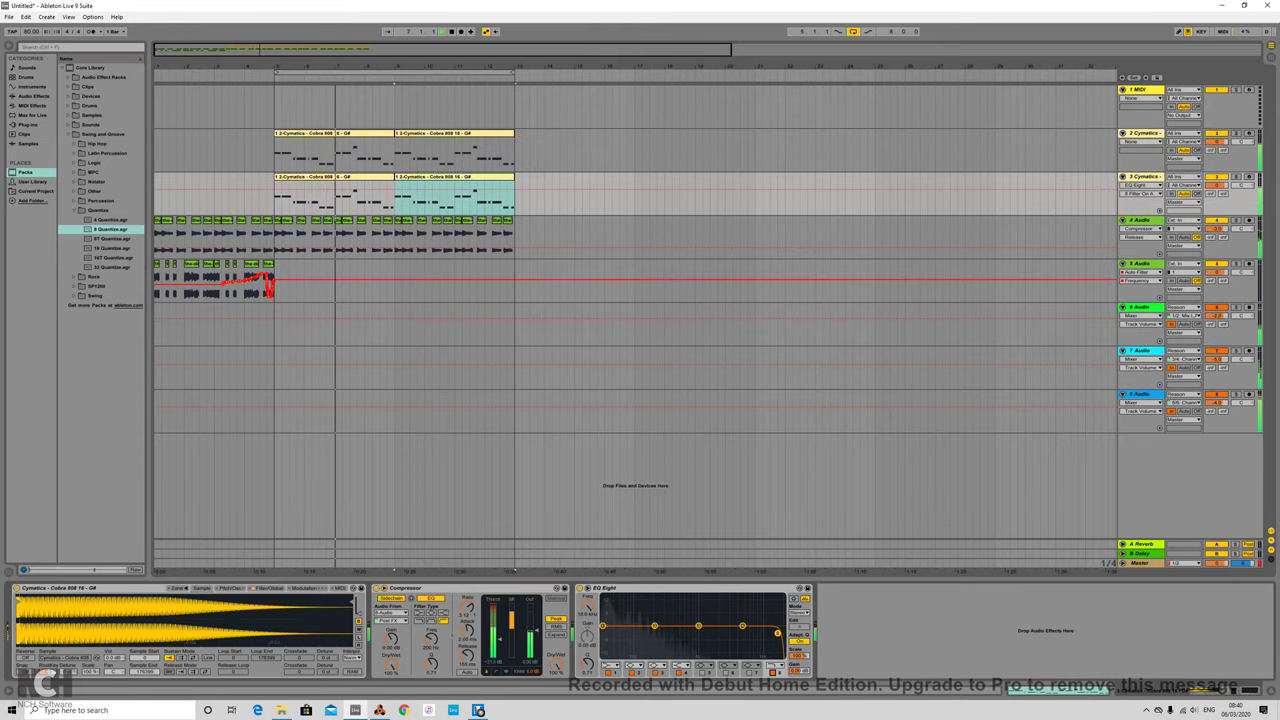
{"action": "left_click", "coordinate": [776, 671]}
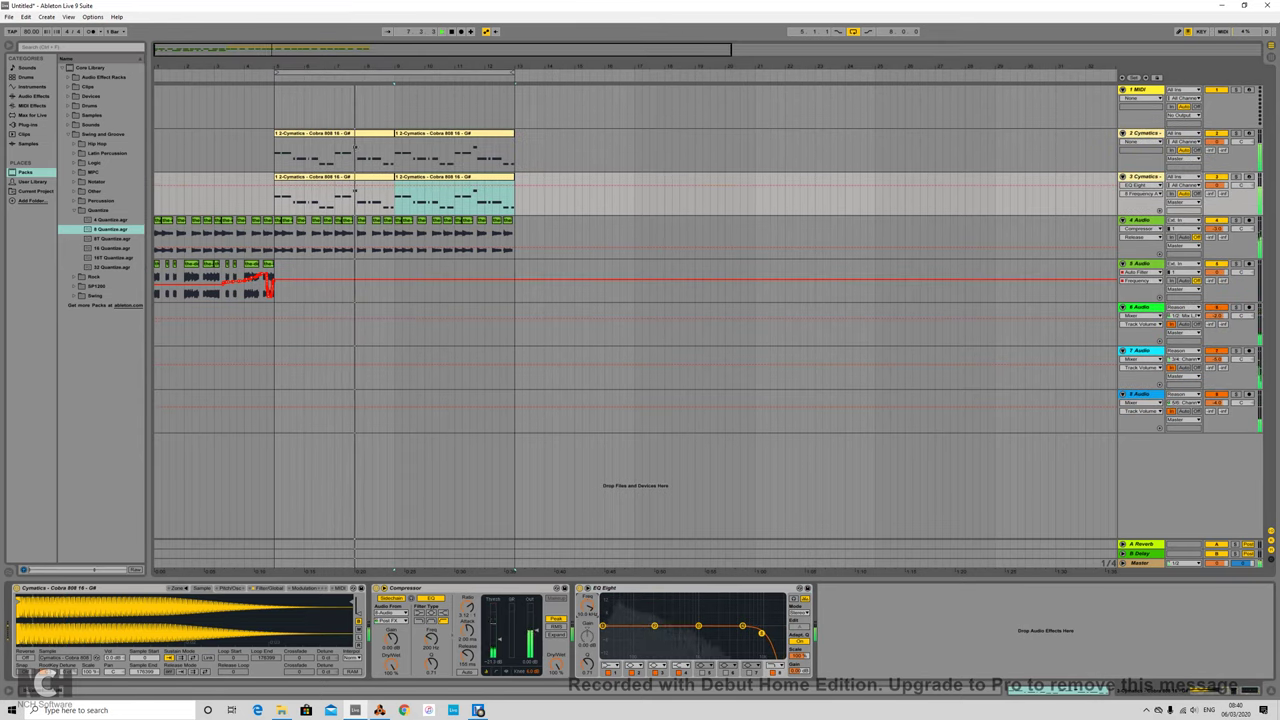
On the original 808 track, set EQ Eight band 1 to a low cut, raise its frequency and show the Sampler's Filter/Global settings
{"action": "left_click", "coordinate": [1145, 133]}
{"action": "left_click", "coordinate": [611, 665]}
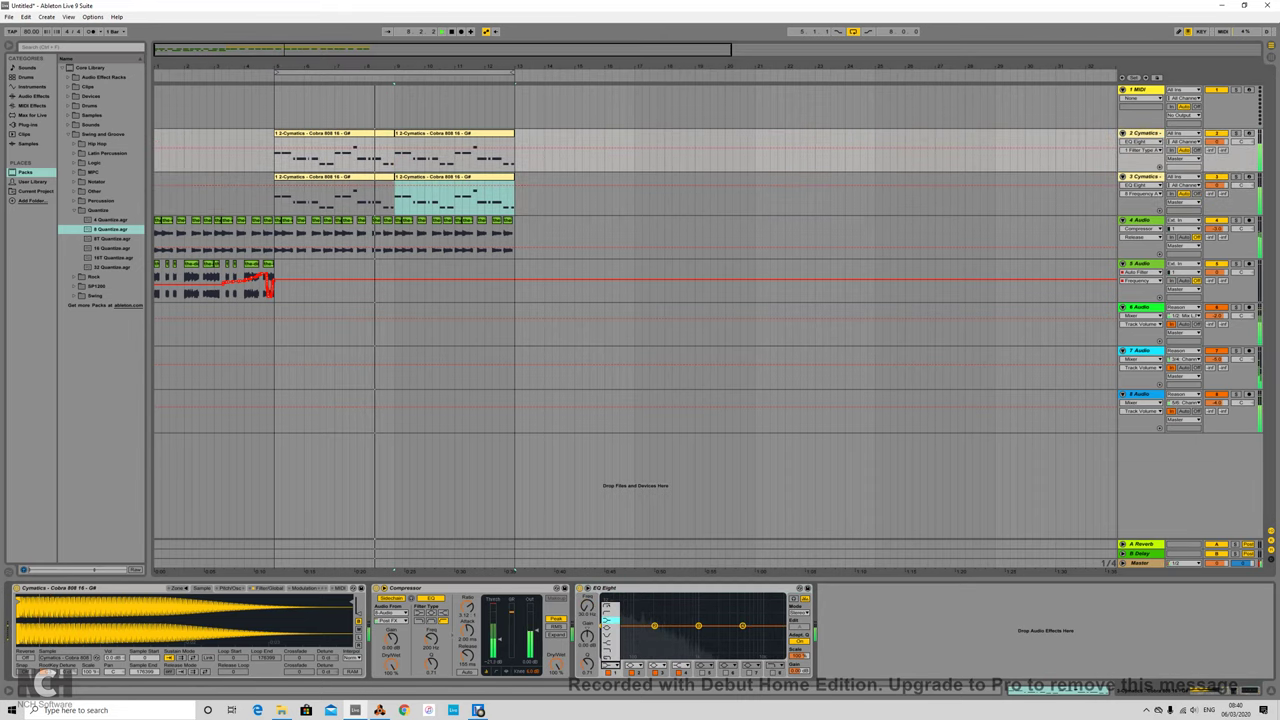
{"action": "left_click", "coordinate": [607, 606]}
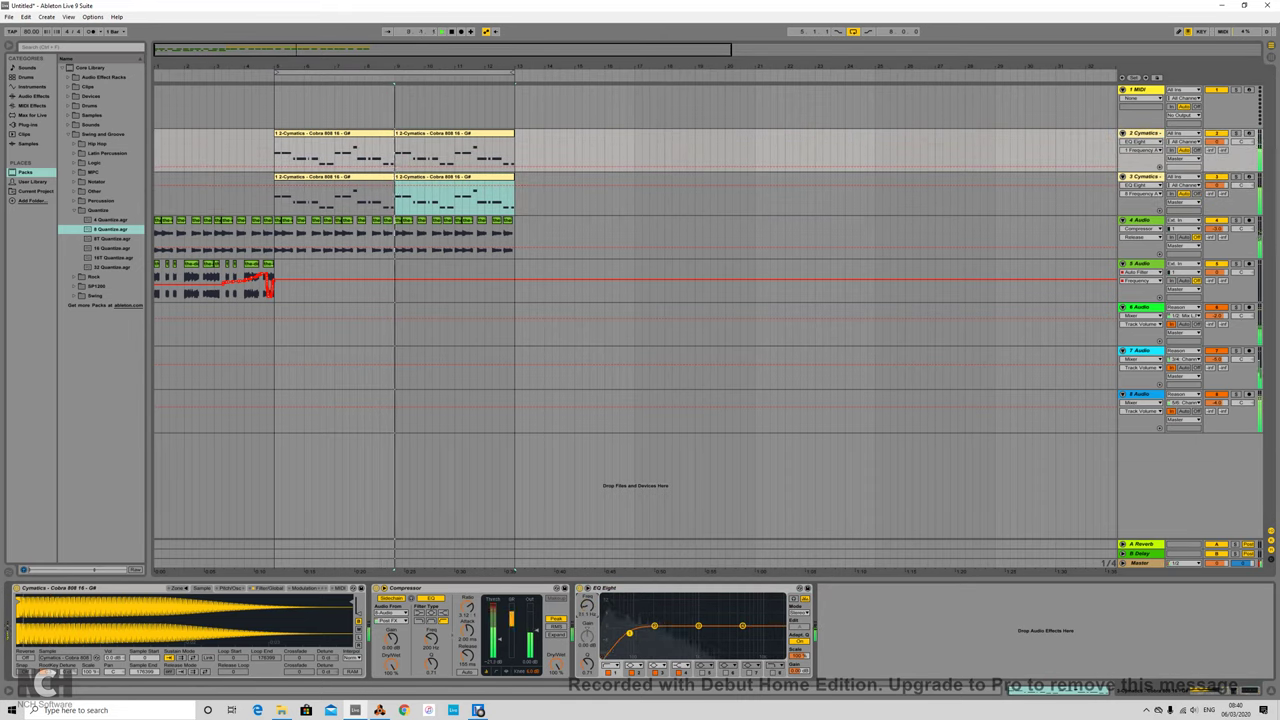
{"action": "left_click_drag", "start_coordinate": [638, 633], "coordinate": [635, 633]}
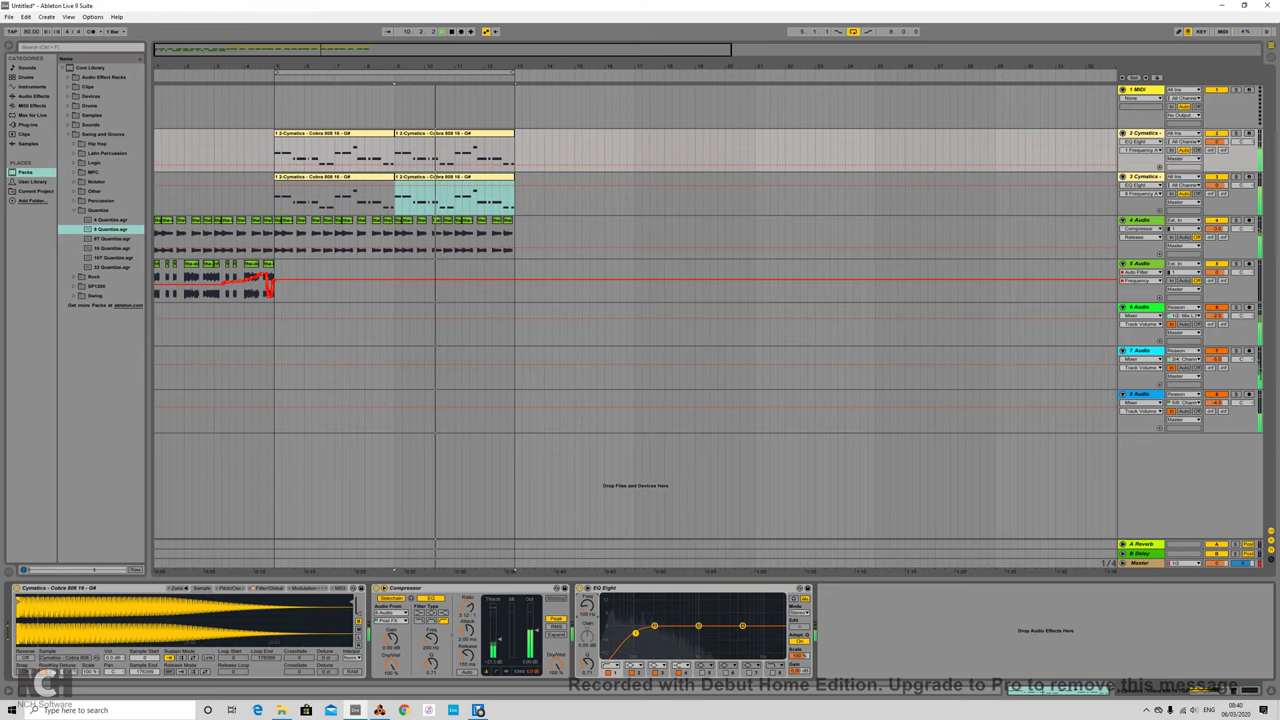
{"action": "left_click", "coordinate": [269, 588]}
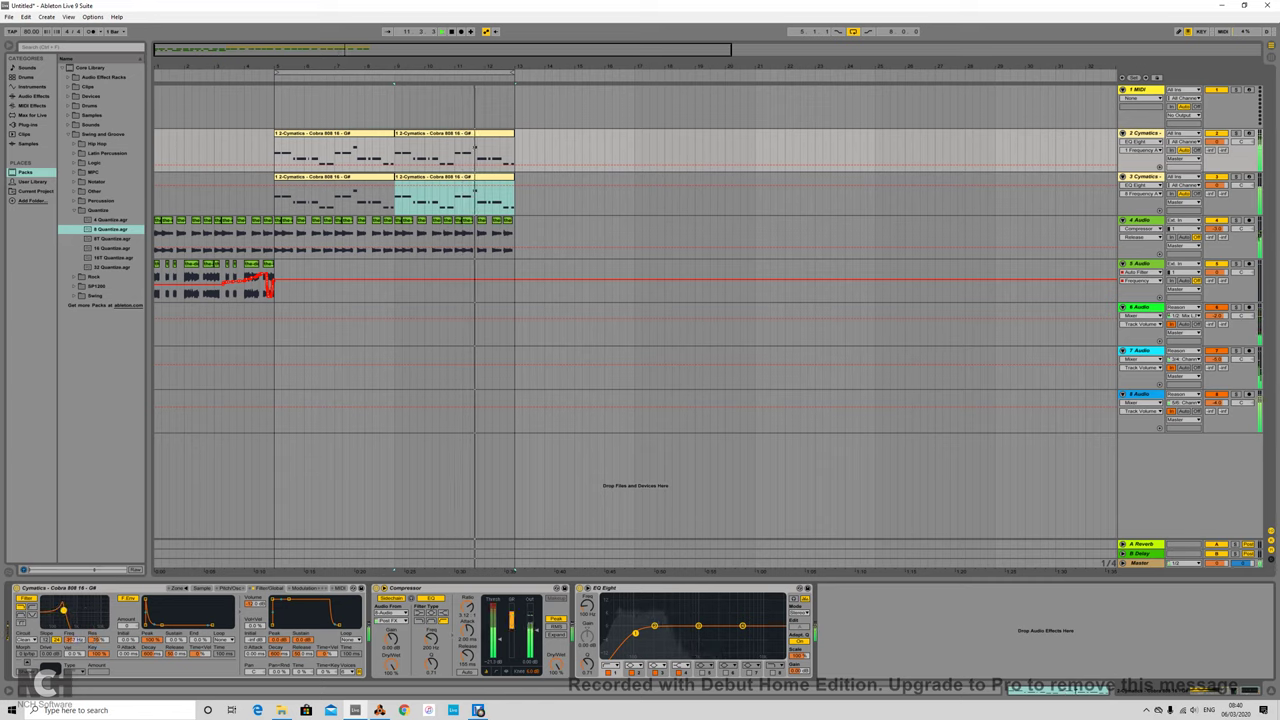
Add a Flanger after the EQ Eight on the duplicated 808 track and adjust its delay time, feedback and Dry/Wet
{"action": "left_click", "coordinate": [1145, 177]}
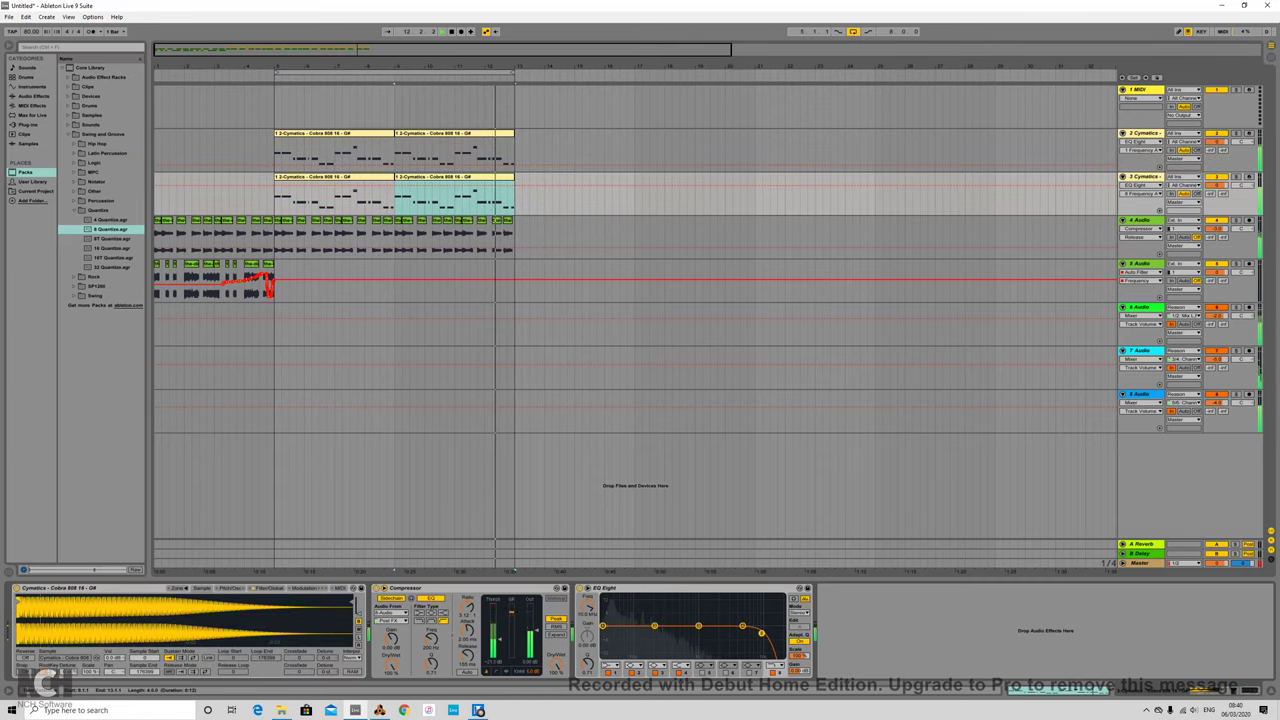
{"action": "left_click", "coordinate": [34, 96]}
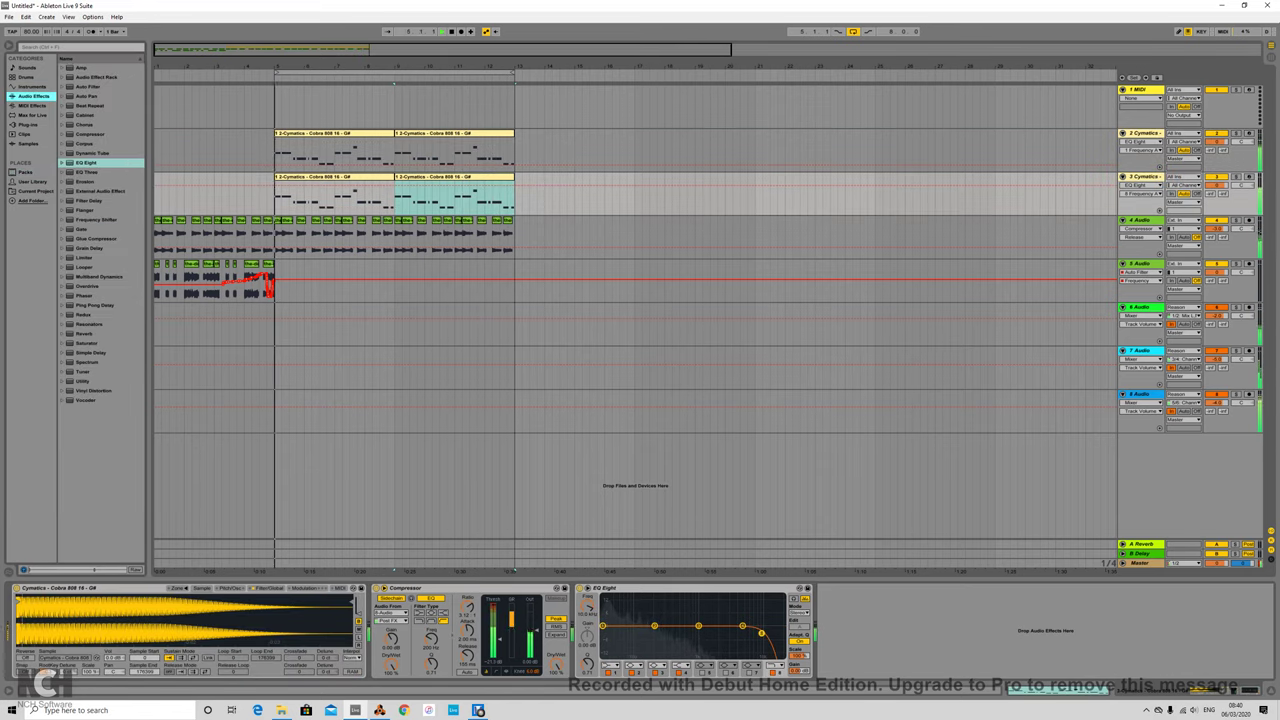
{"action": "left_click", "coordinate": [85, 210]}
{"action": "double_click", "coordinate": [85, 210]}
{"action": "left_click_drag", "start_coordinate": [888, 609], "coordinate": [870, 621]}
{"action": "left_click_drag", "start_coordinate": [829, 663], "coordinate": [829, 680]}
Switch to the Session View and load the EQ Eight drum preset Snare EQ 2 on the 6 Audio track
{"action": "key", "text": "Tab"}
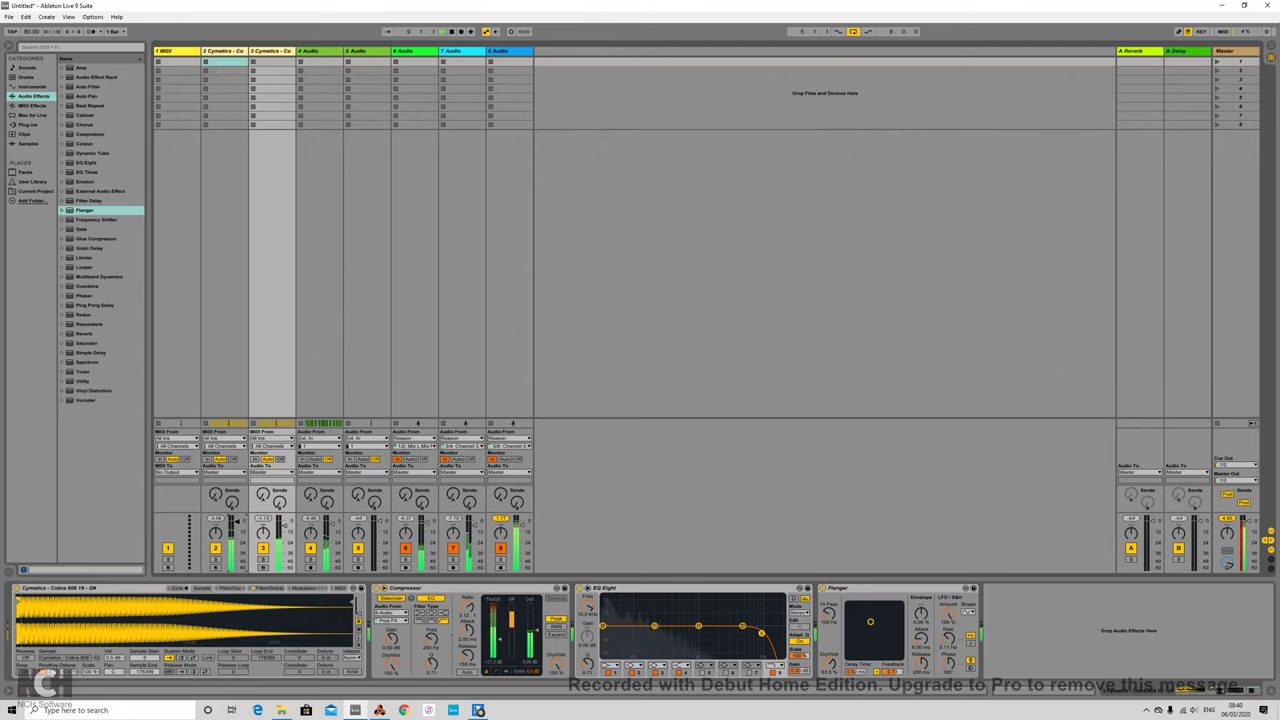
{"action": "double_click", "coordinate": [364, 51]}
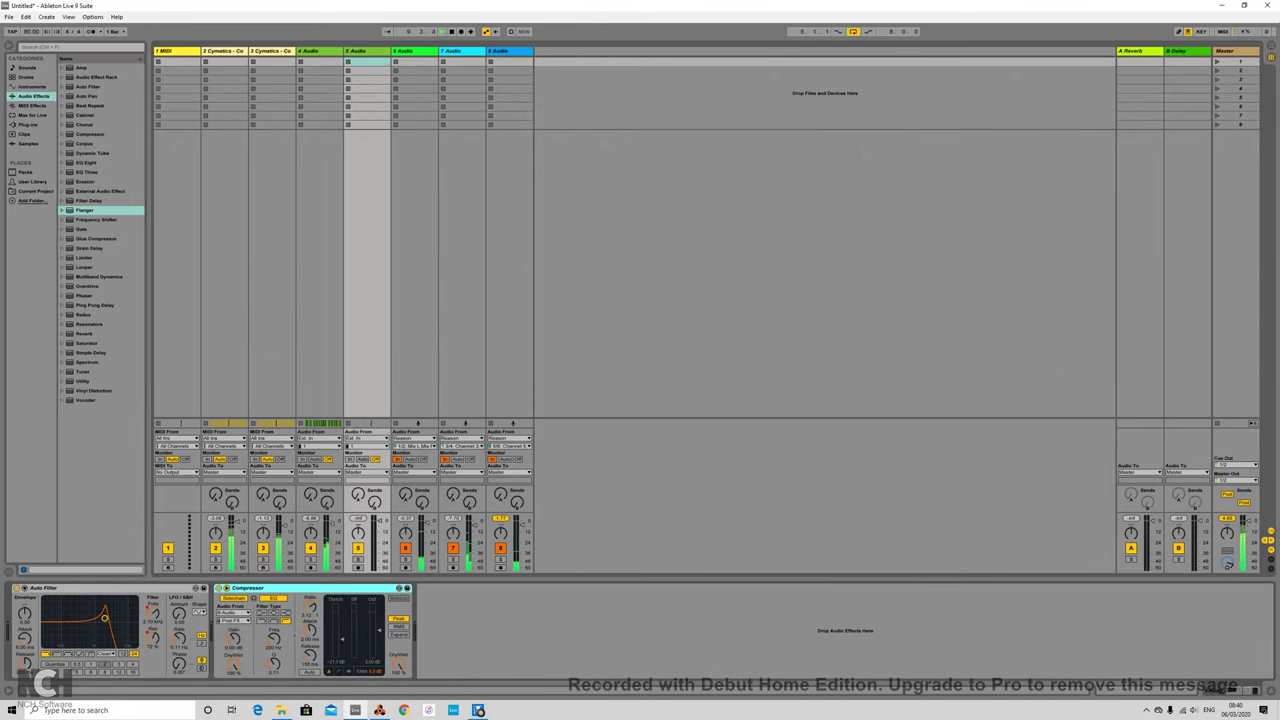
{"action": "left_click", "coordinate": [412, 51]}
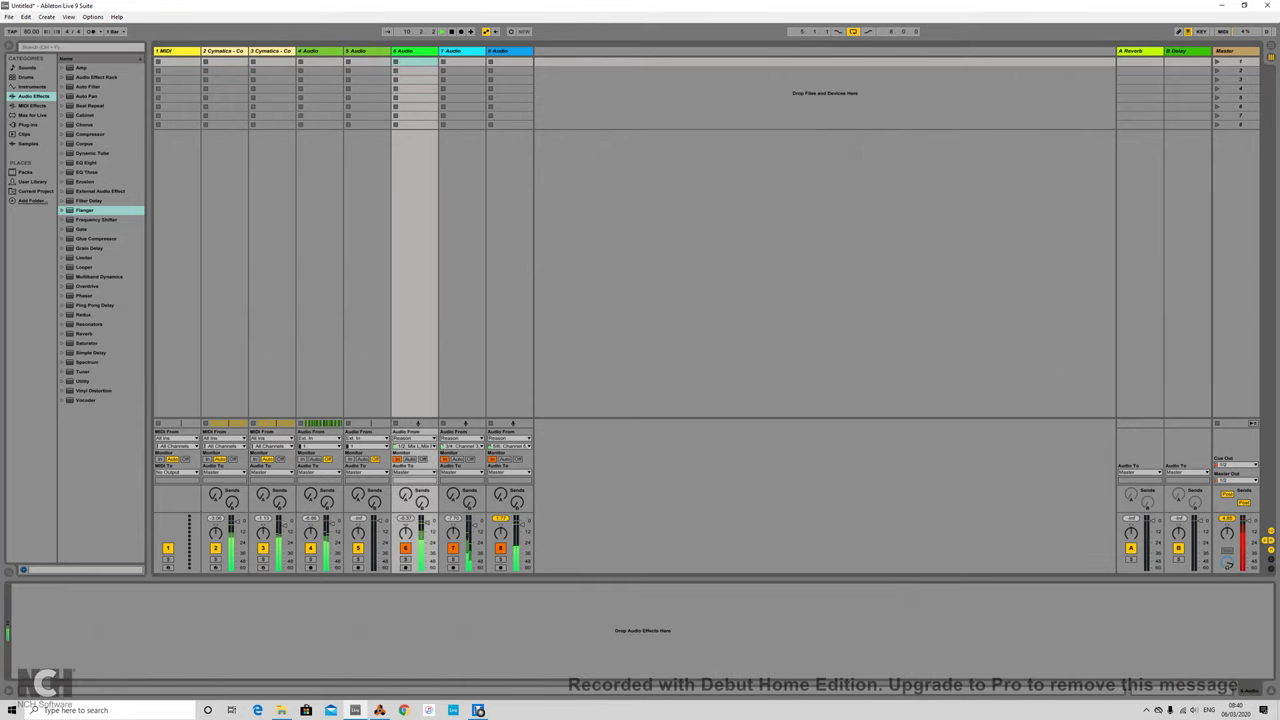
{"action": "left_click", "coordinate": [62, 163]}
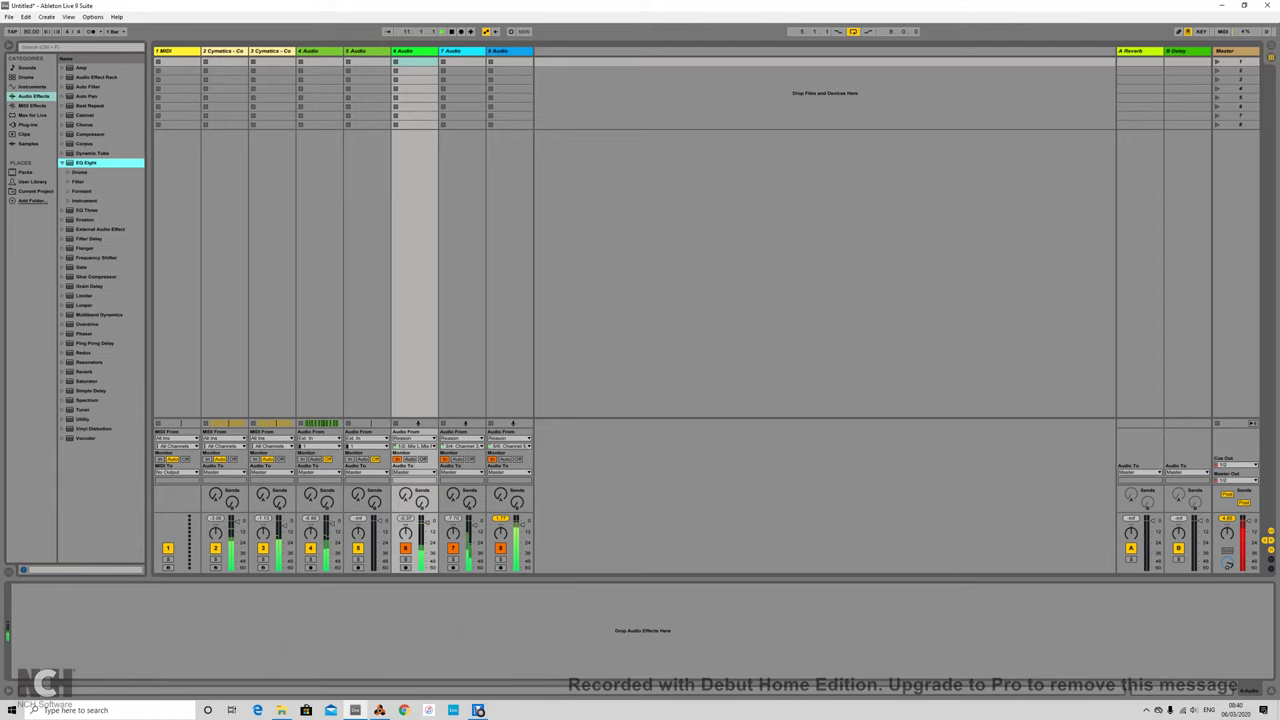
{"action": "left_click", "coordinate": [68, 172]}
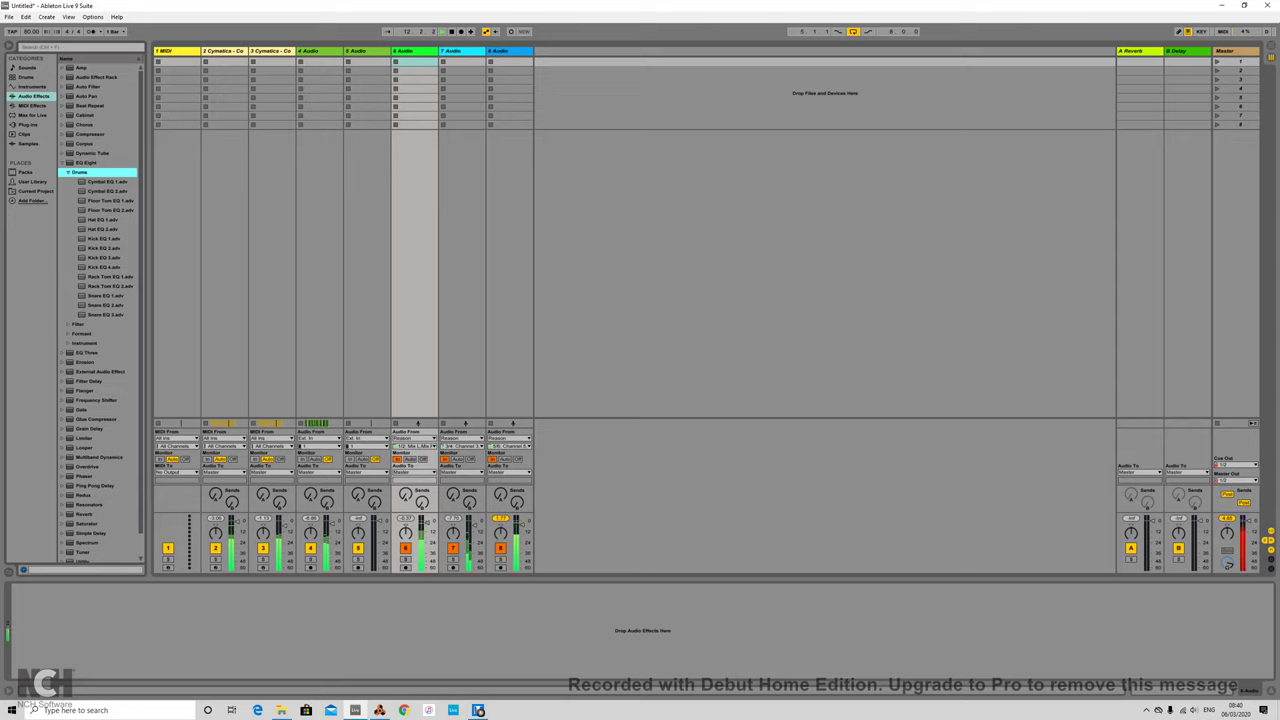
{"action": "double_click", "coordinate": [105, 305]}
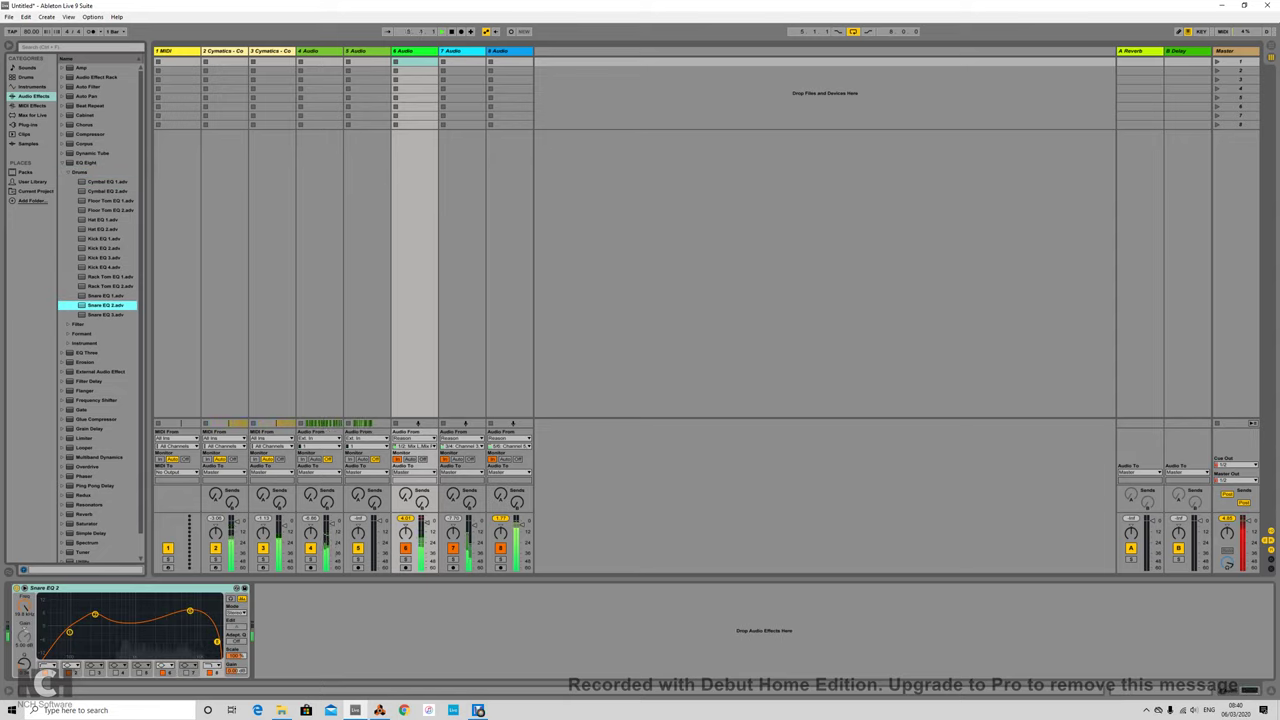
Load the EQ Eight drum preset Hat EQ 2 on the 7 Audio track and adjust the 6 Audio track's volume
{"action": "left_click", "coordinate": [461, 51]}
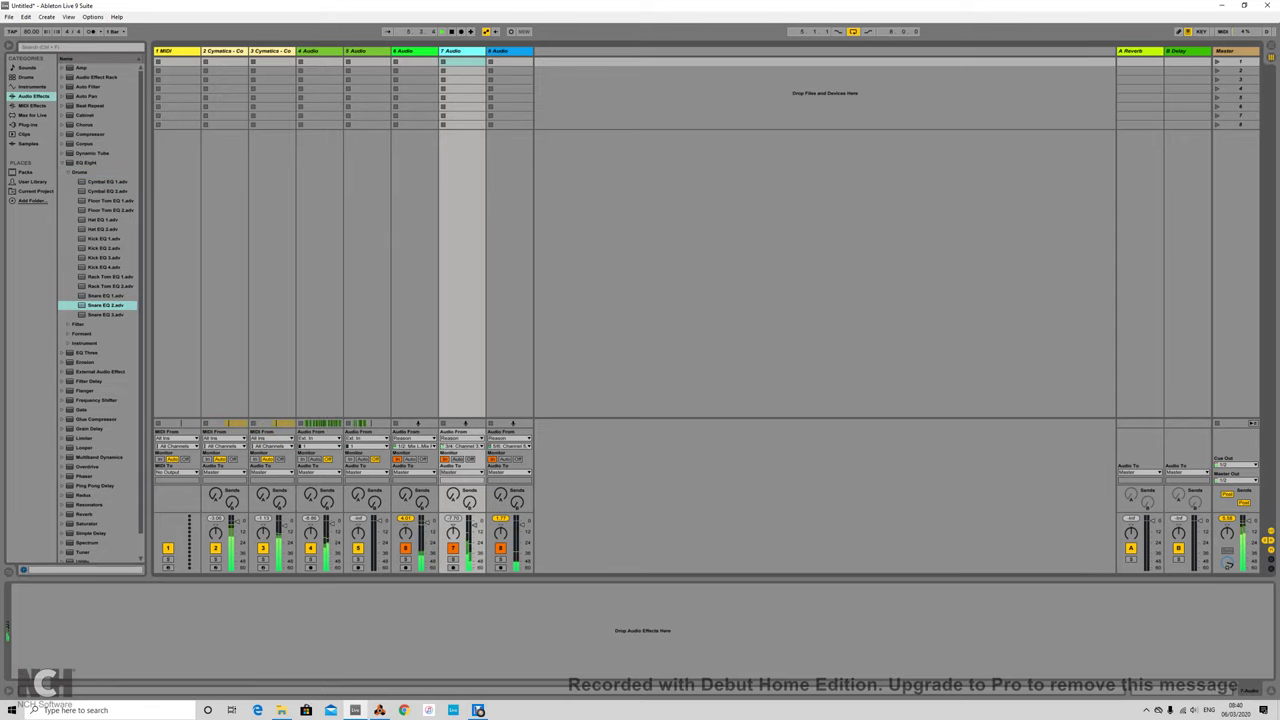
{"action": "double_click", "coordinate": [103, 229]}
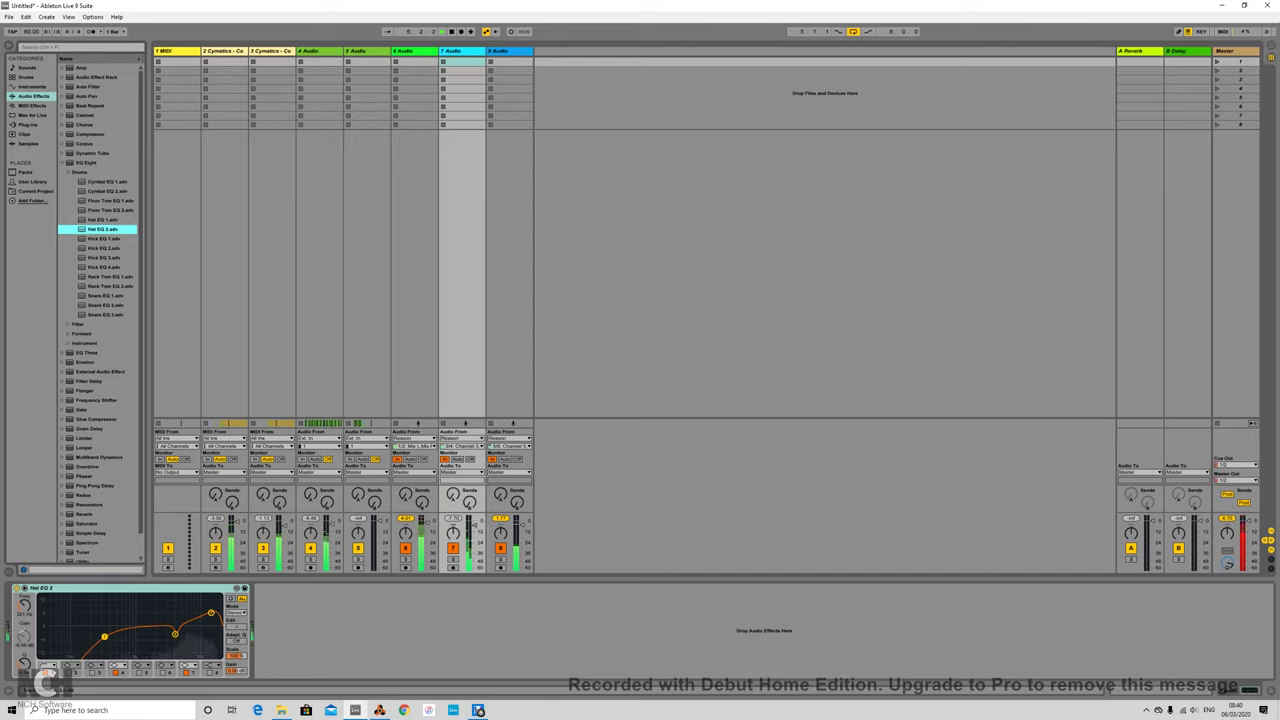
{"action": "left_click", "coordinate": [427, 525]}
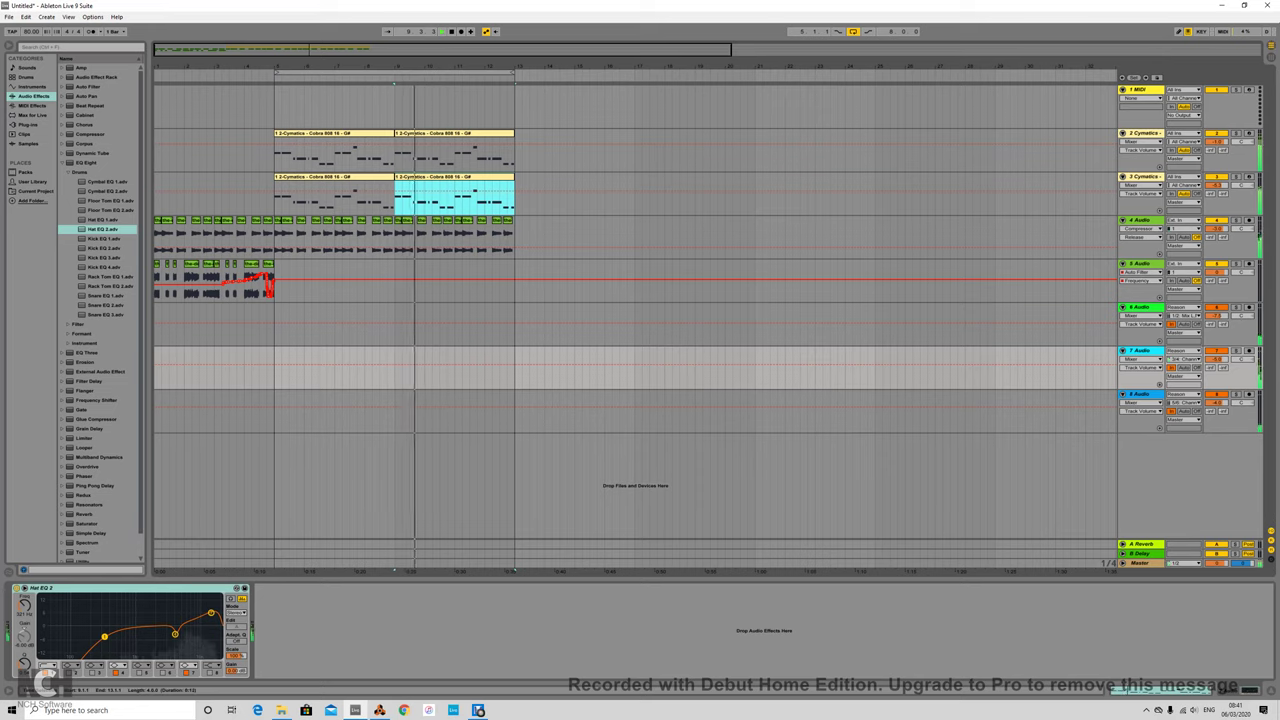
Duplicate the bar 5 to 13 clips of both 808 tracks and 4 Audio, and move the loop to bars 13 to 21
{"action": "left_click_drag", "start_coordinate": [522, 240], "coordinate": [276, 150]}
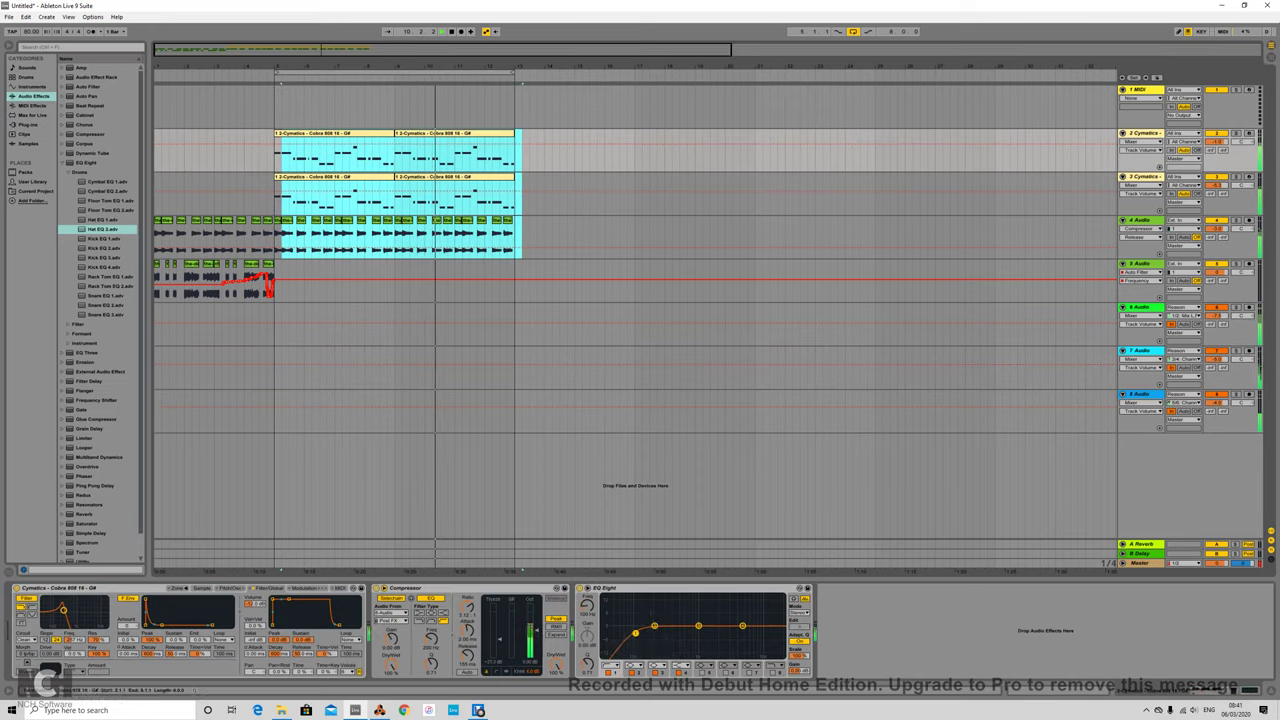
{"action": "left_click_drag", "start_coordinate": [515, 240], "coordinate": [275, 150]}
{"action": "key", "text": "ctrl+d"}
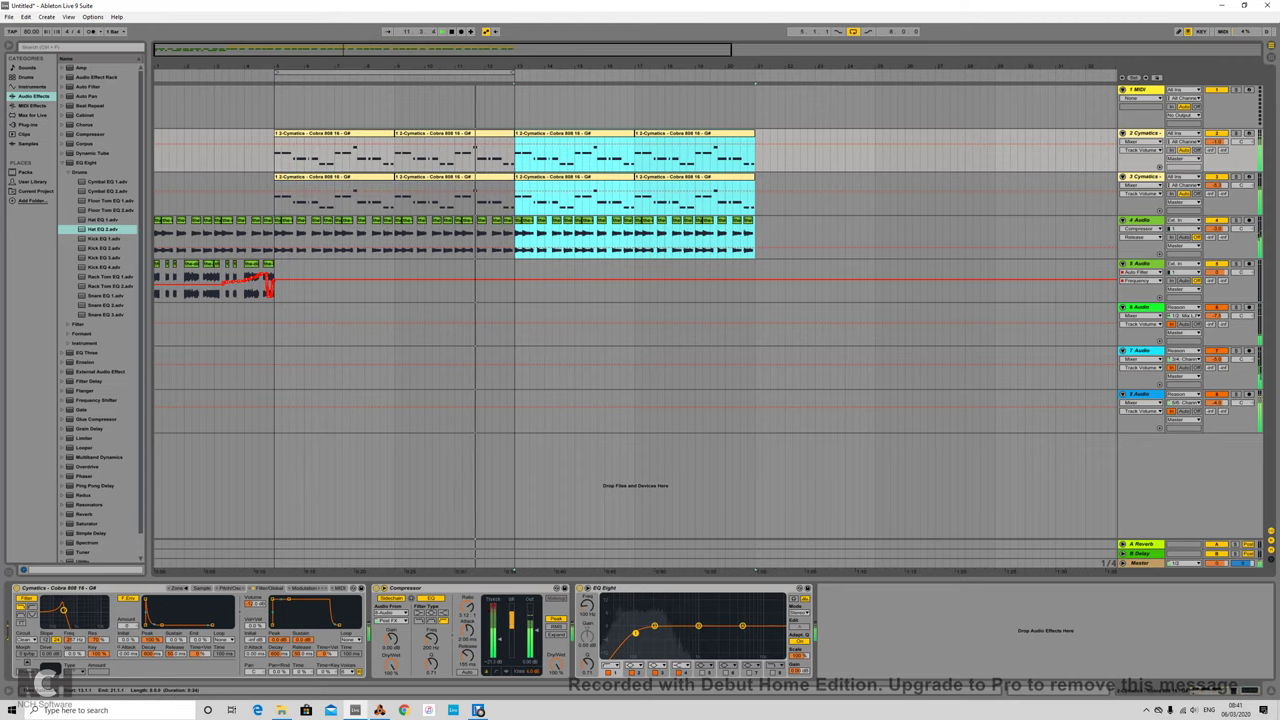
{"action": "left_click_drag", "start_coordinate": [395, 73], "coordinate": [636, 73]}
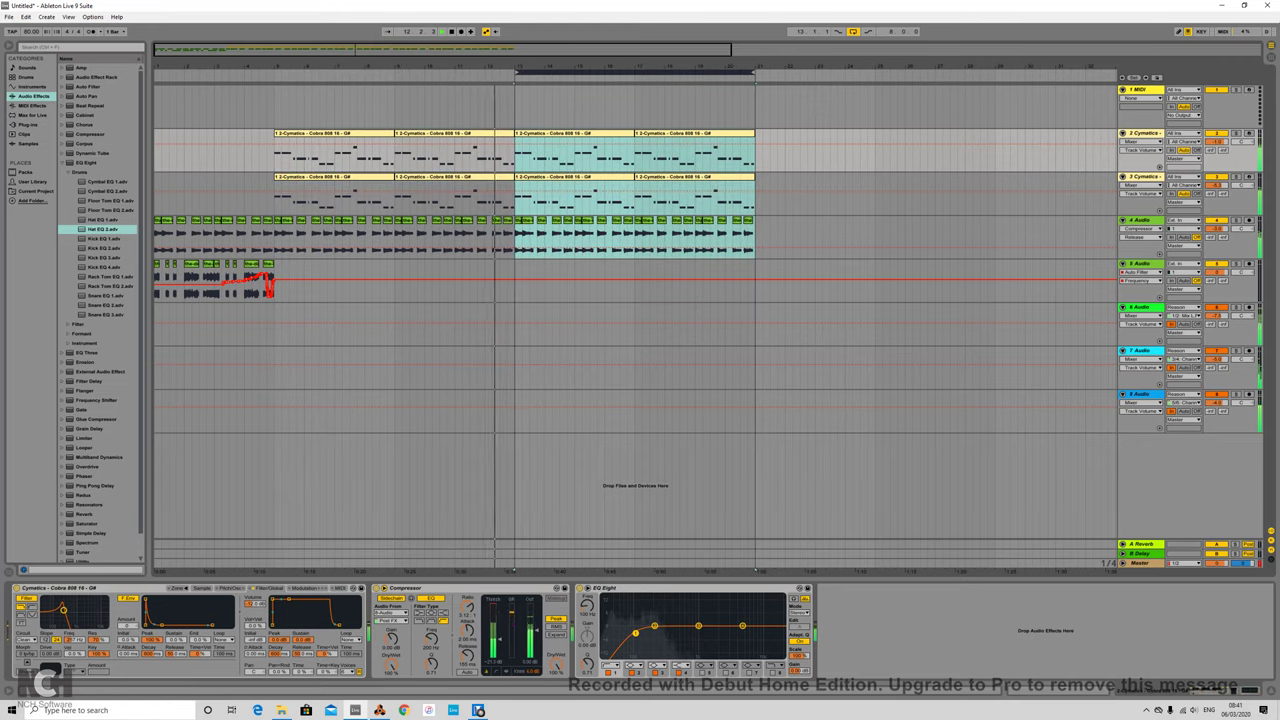
Switch to Reason, stop playback and duplicate the pattern clips of all three Redrum lanes twice after bar 13
{"action": "left_click", "coordinate": [380, 711]}
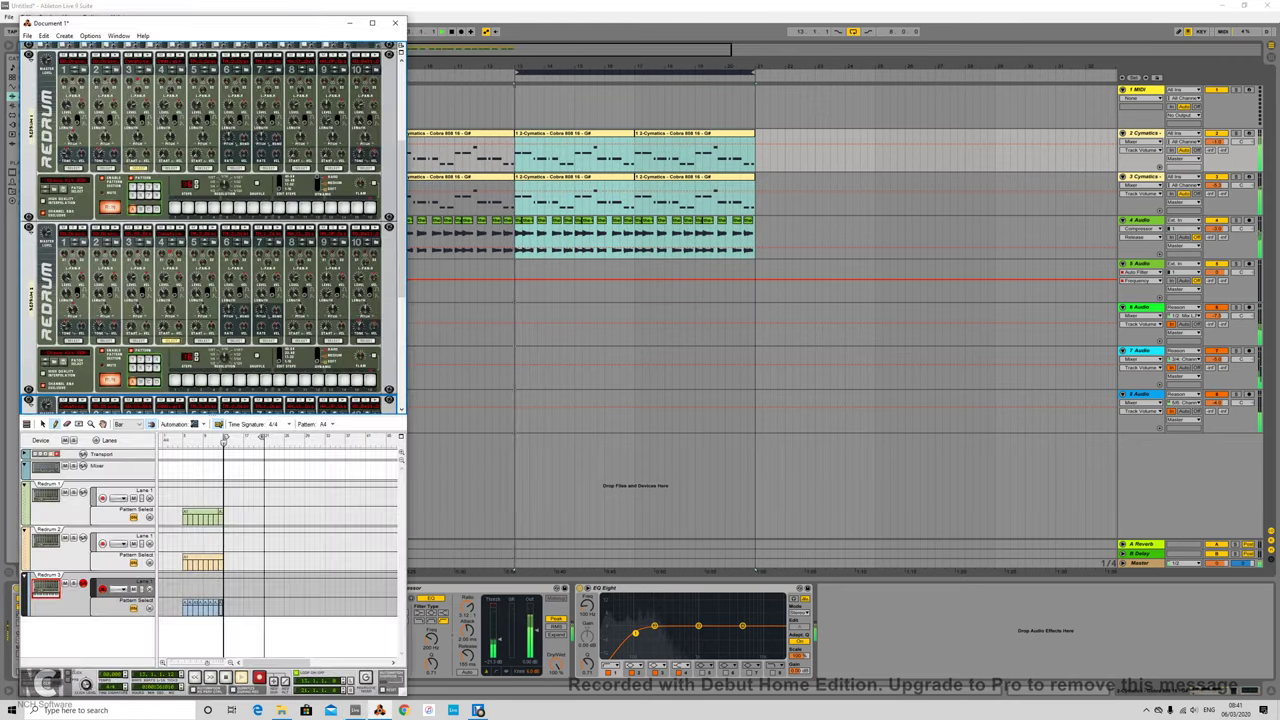
{"action": "left_click", "coordinate": [221, 608]}
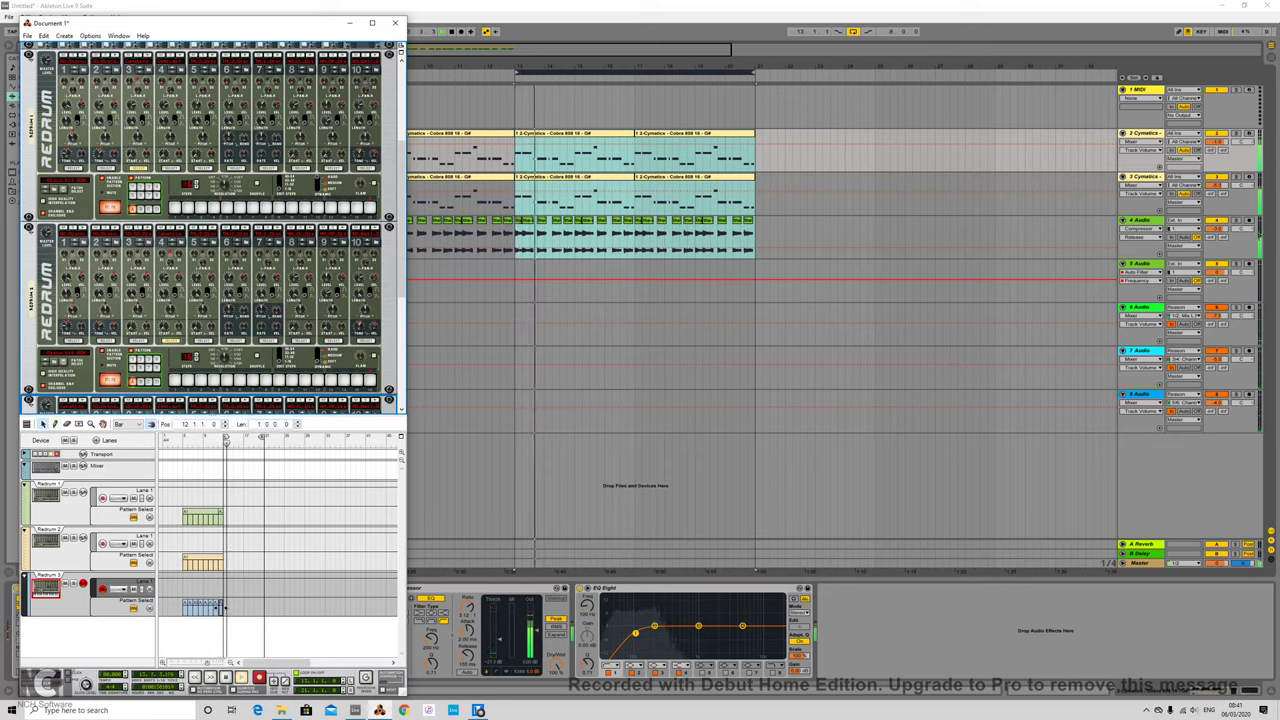
{"action": "left_click_drag", "start_coordinate": [247, 652], "coordinate": [178, 508]}
{"action": "key", "text": "space"}
{"action": "key", "text": "ctrl+d"}
{"action": "key", "text": "ctrl+d"}
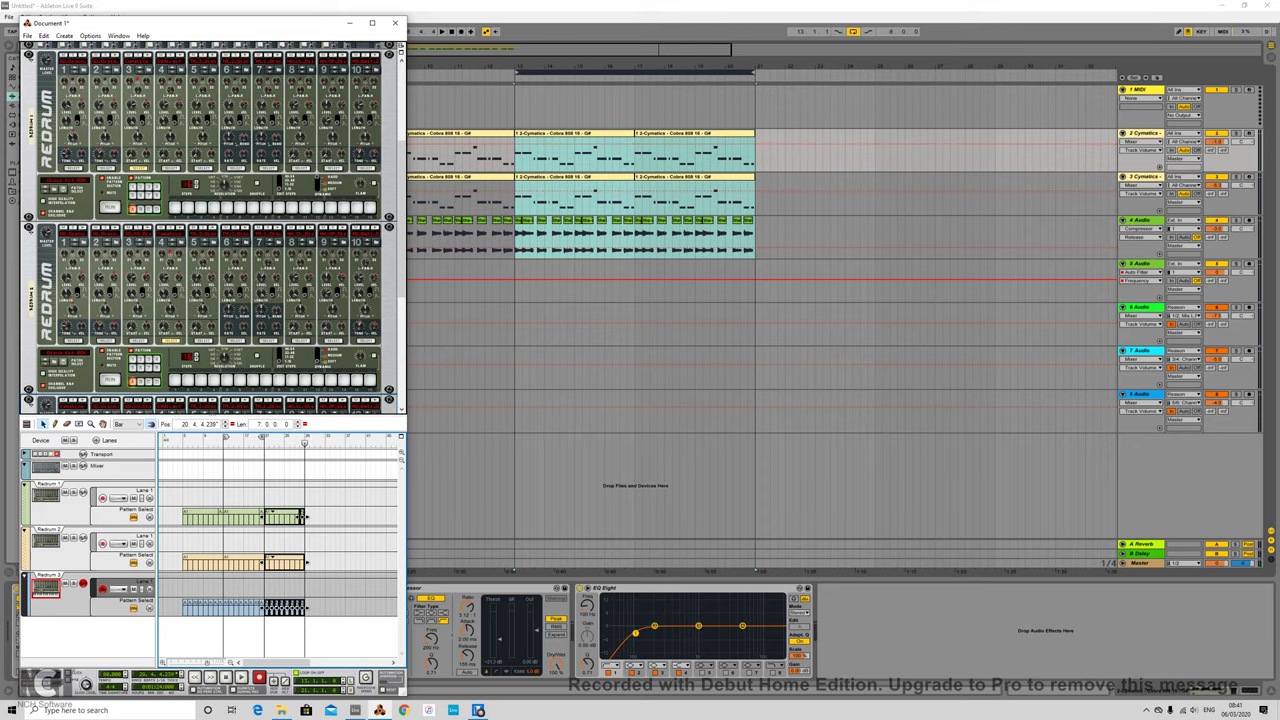
Shorten the loop to bars 13 to 15 in Live and audition the 4 Audio chops there
{"action": "left_click_drag", "start_coordinate": [754, 72], "coordinate": [574, 72]}
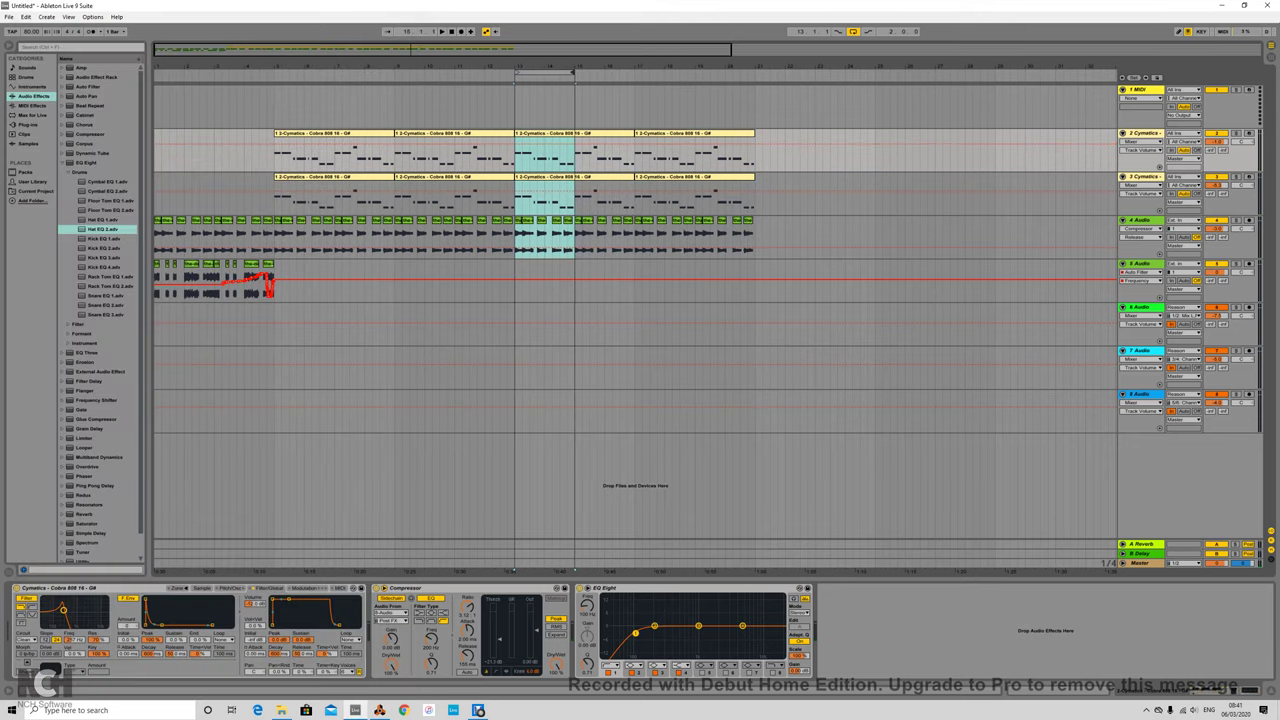
{"action": "left_click", "coordinate": [541, 240]}
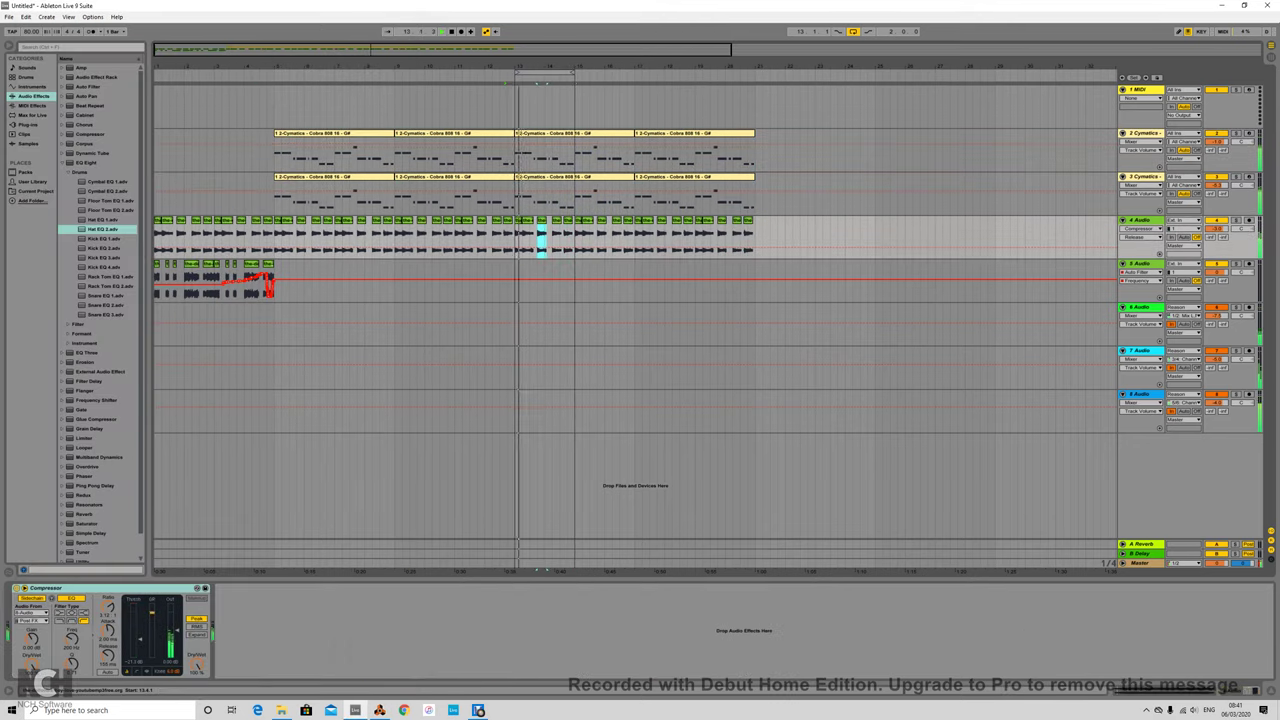
{"action": "left_click", "coordinate": [505, 84]}
{"action": "key", "text": "ctrl+z"}
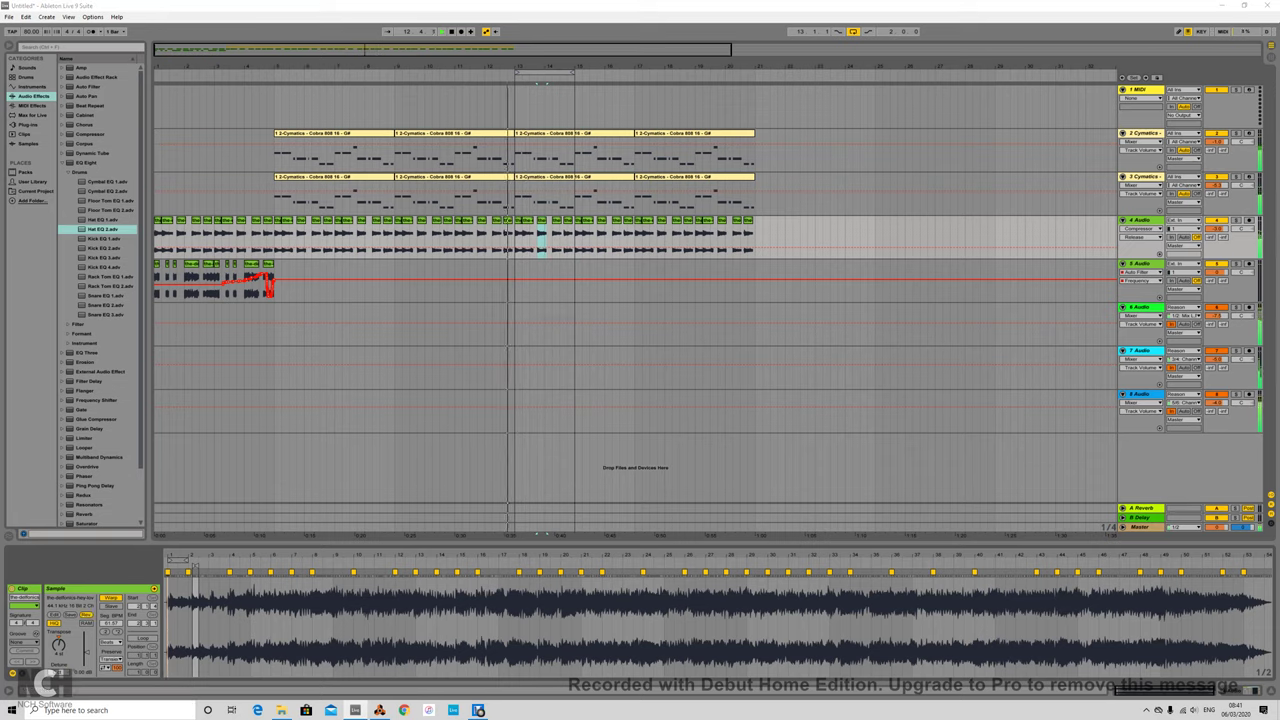
{"action": "key", "text": "Return"}
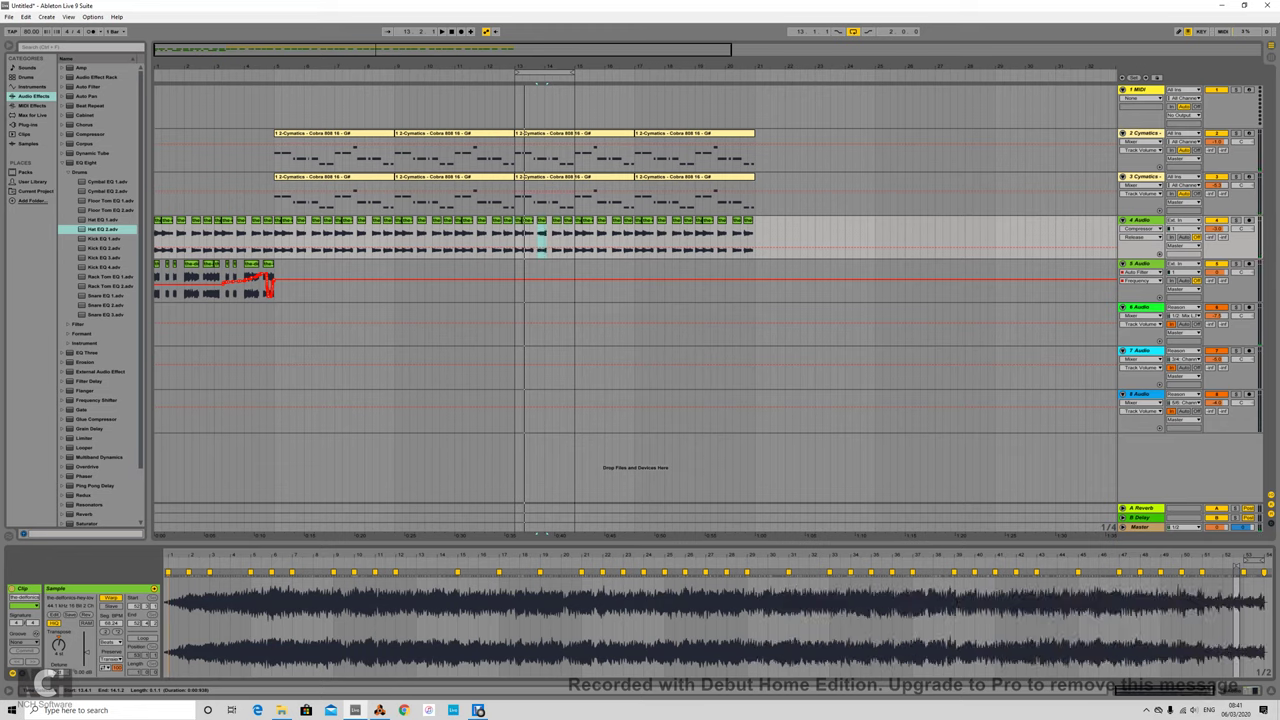
{"action": "key", "text": "space"}
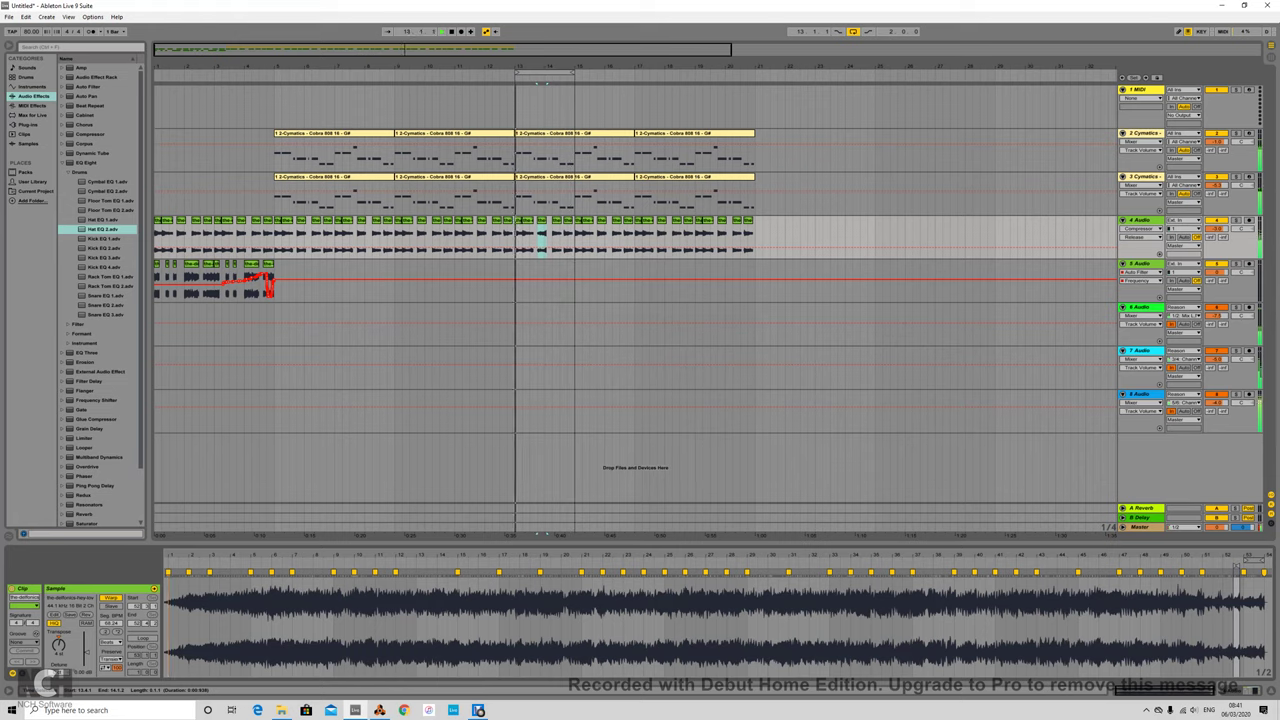
Trim the last 4 Audio chop before bar 15 to three sixteenths and duplicate it to fill up to bar 15
{"action": "left_click_drag", "start_coordinate": [570, 67], "coordinate": [480, 150]}
{"action": "left_click_drag", "start_coordinate": [486, 220], "coordinate": [476, 220]}
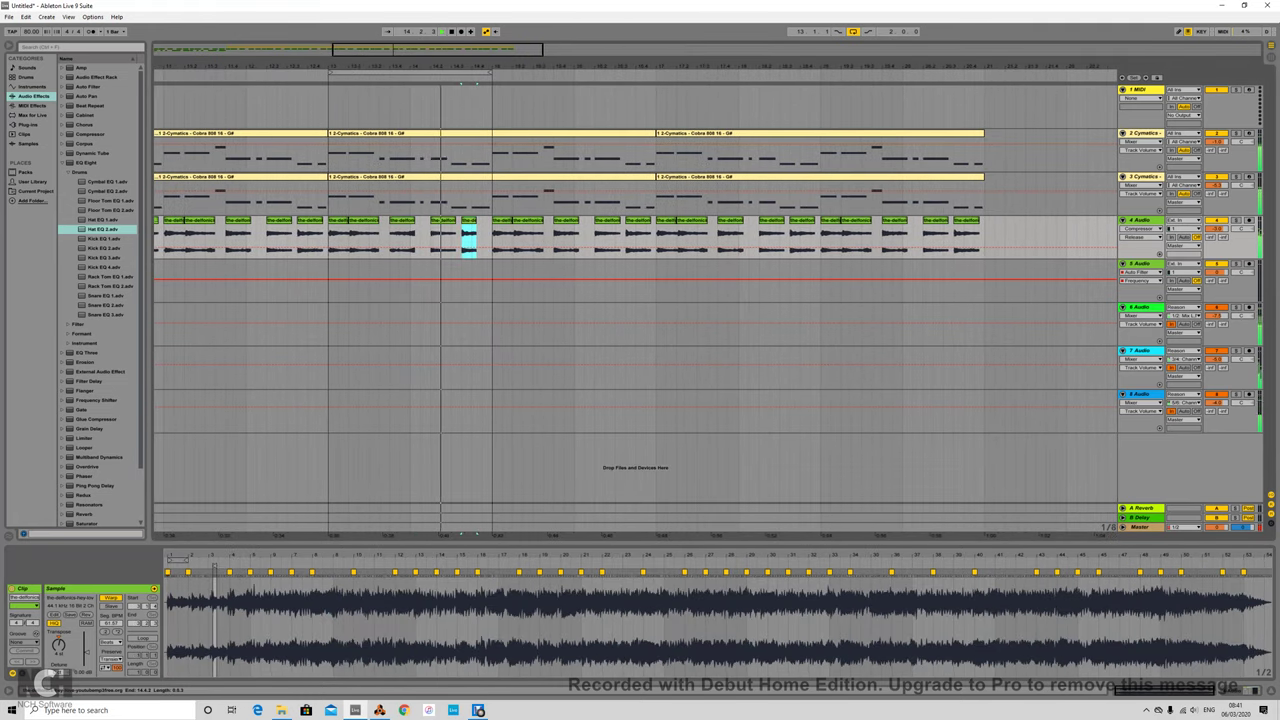
{"action": "key", "text": "ctrl+d"}
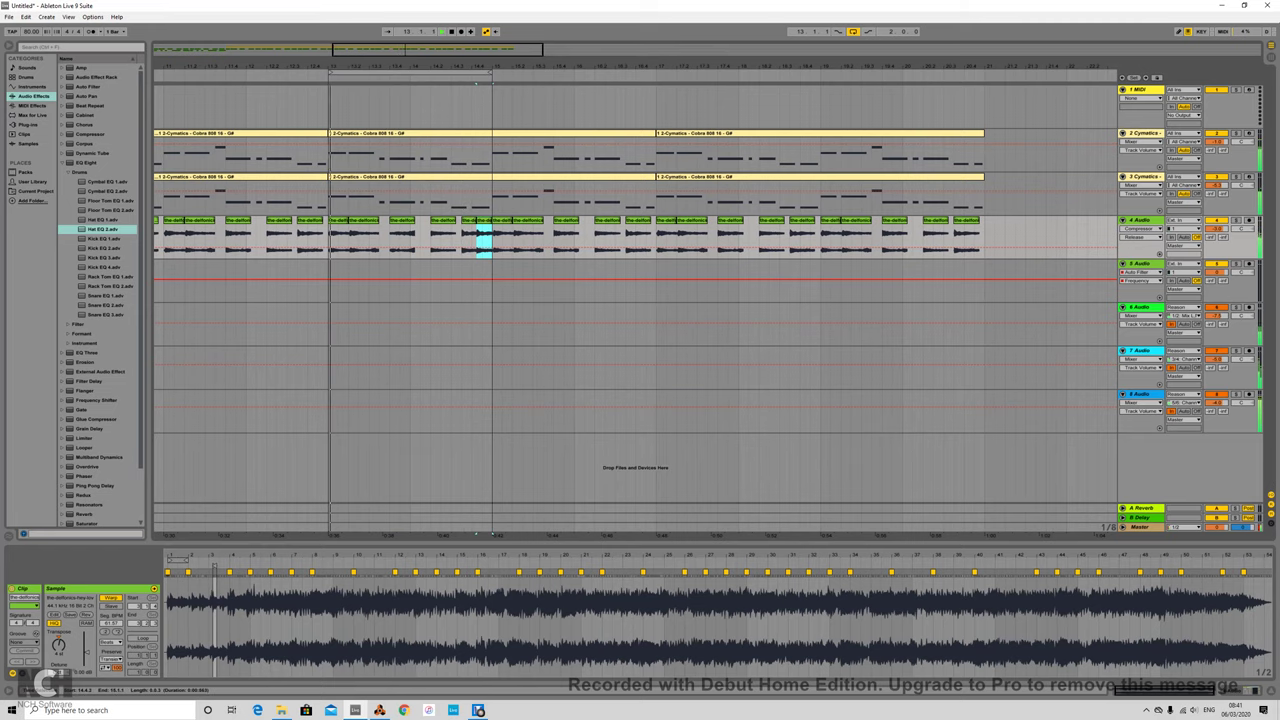
Copy the bar 13 to 15 chops of 4 Audio to bar 17 and extend the loop to bar 21
{"action": "key", "text": "minus"}
{"action": "key", "text": "minus"}
{"action": "key", "text": "minus"}
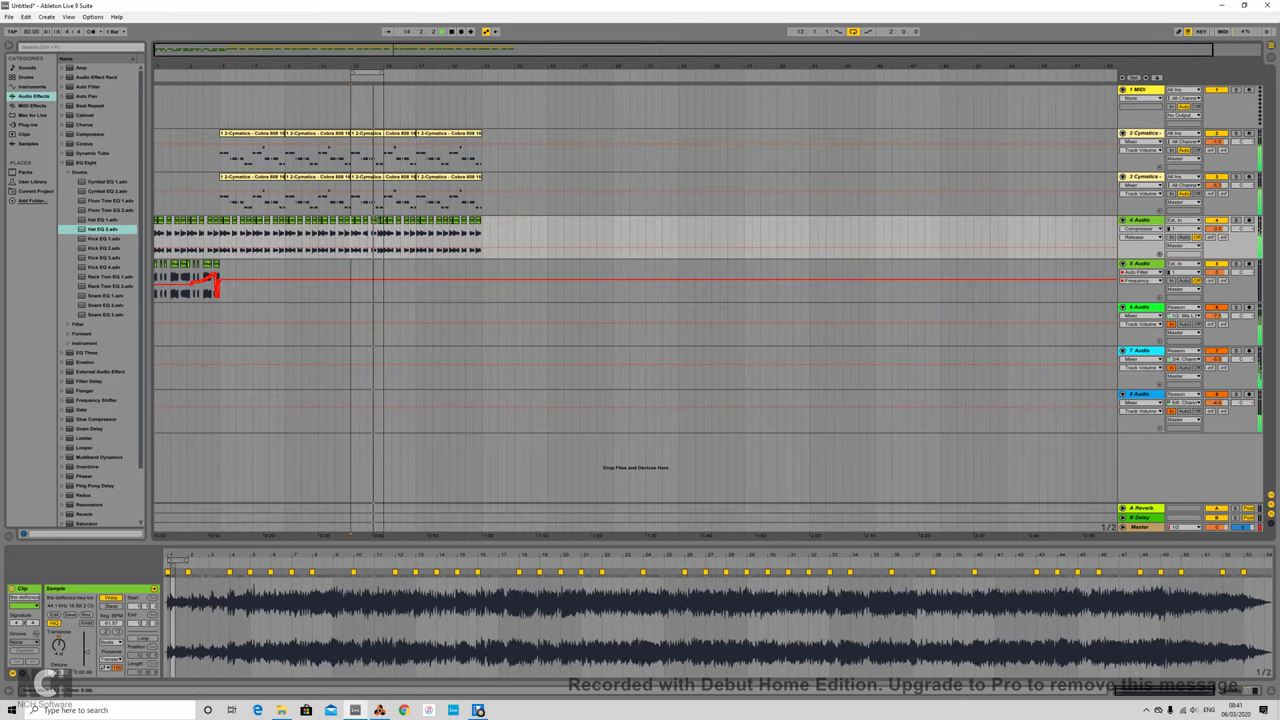
{"action": "left_click_drag", "start_coordinate": [350, 238], "coordinate": [384, 242]}
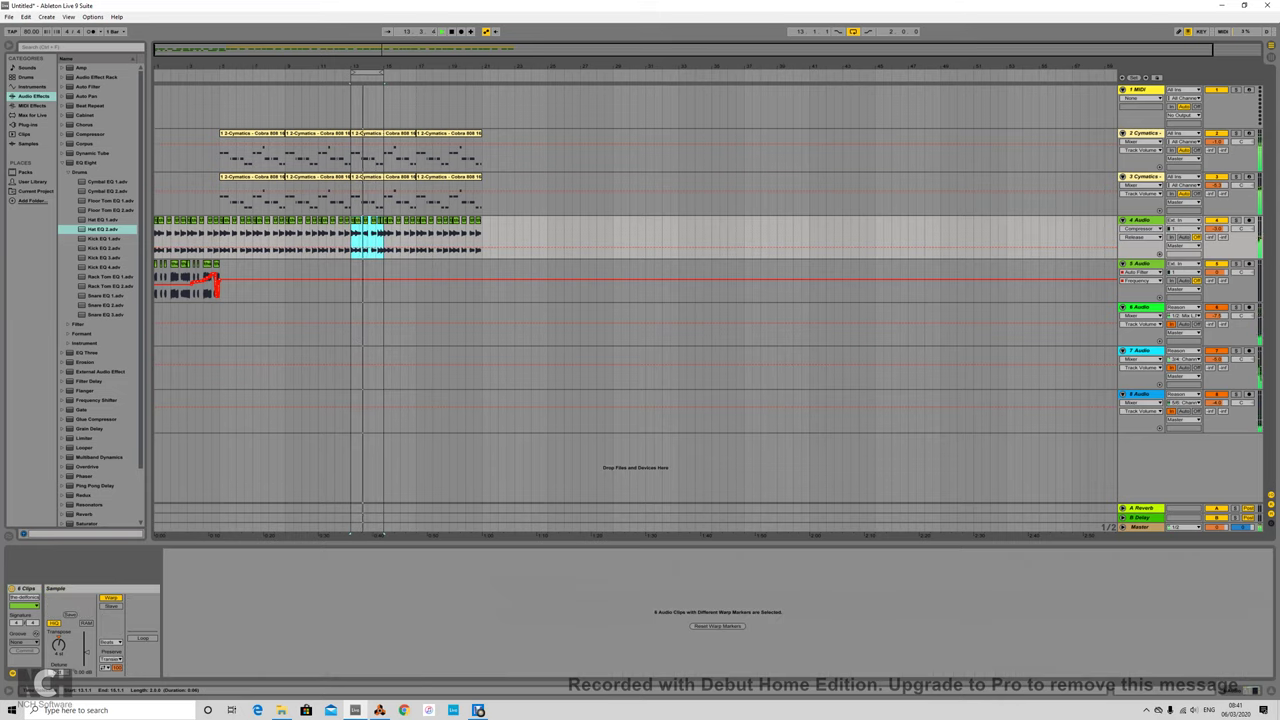
{"action": "left_click", "coordinate": [417, 240]}
{"action": "key", "text": "ctrl+v"}
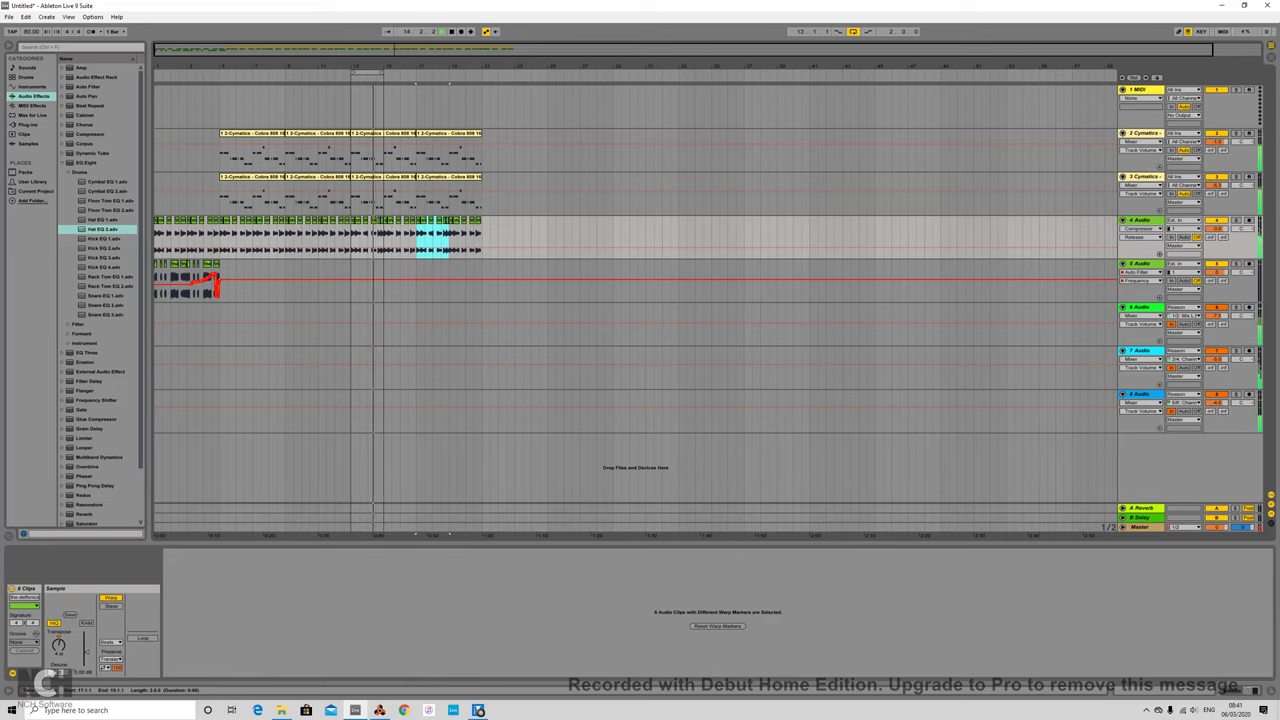
{"action": "left_click_drag", "start_coordinate": [382, 72], "coordinate": [480, 72]}
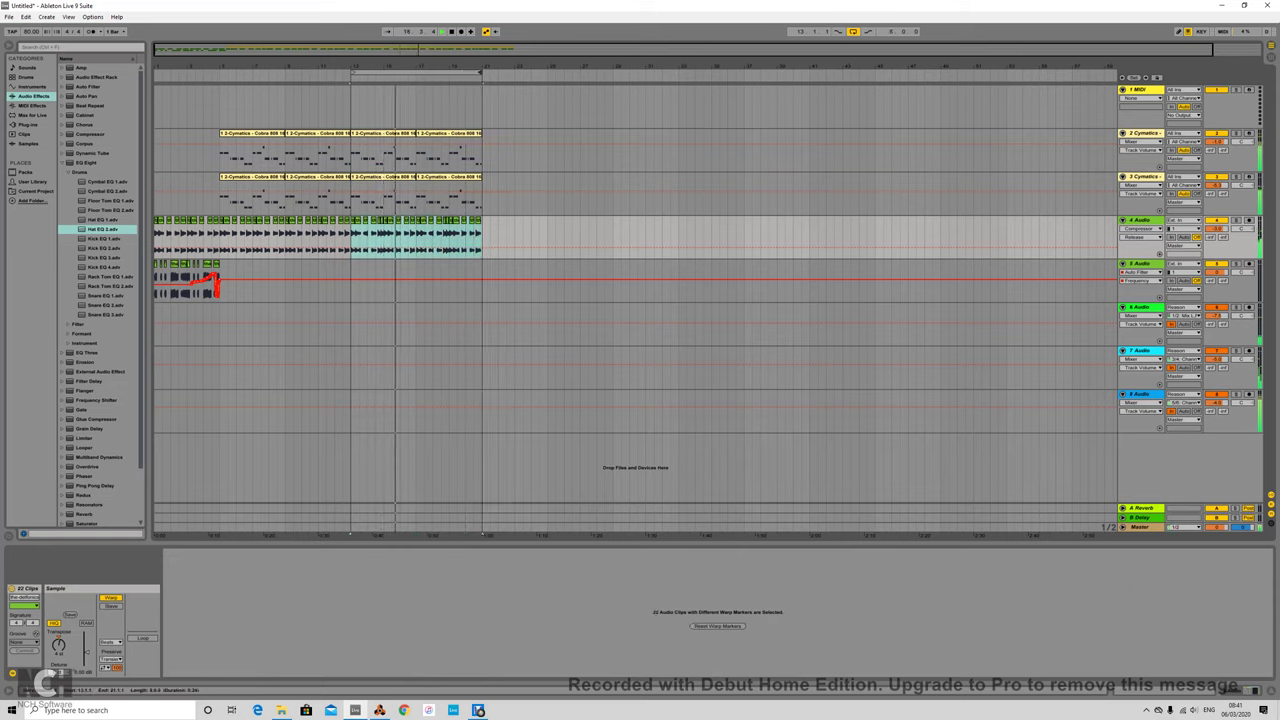
Copy the bar 1 to 5 clips of 5 Audio to bar 17
{"action": "left_click_drag", "start_coordinate": [218, 285], "coordinate": [156, 285]}
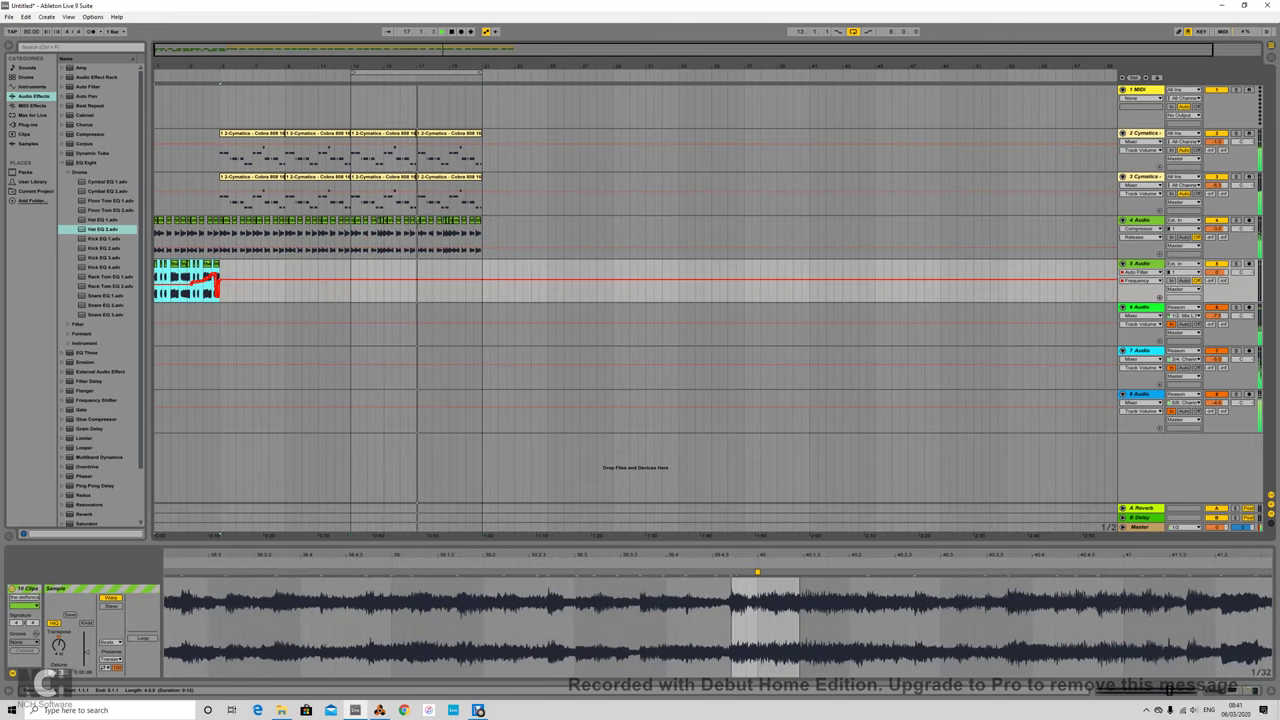
{"action": "left_click", "coordinate": [417, 286]}
{"action": "key", "text": "ctrl+v"}
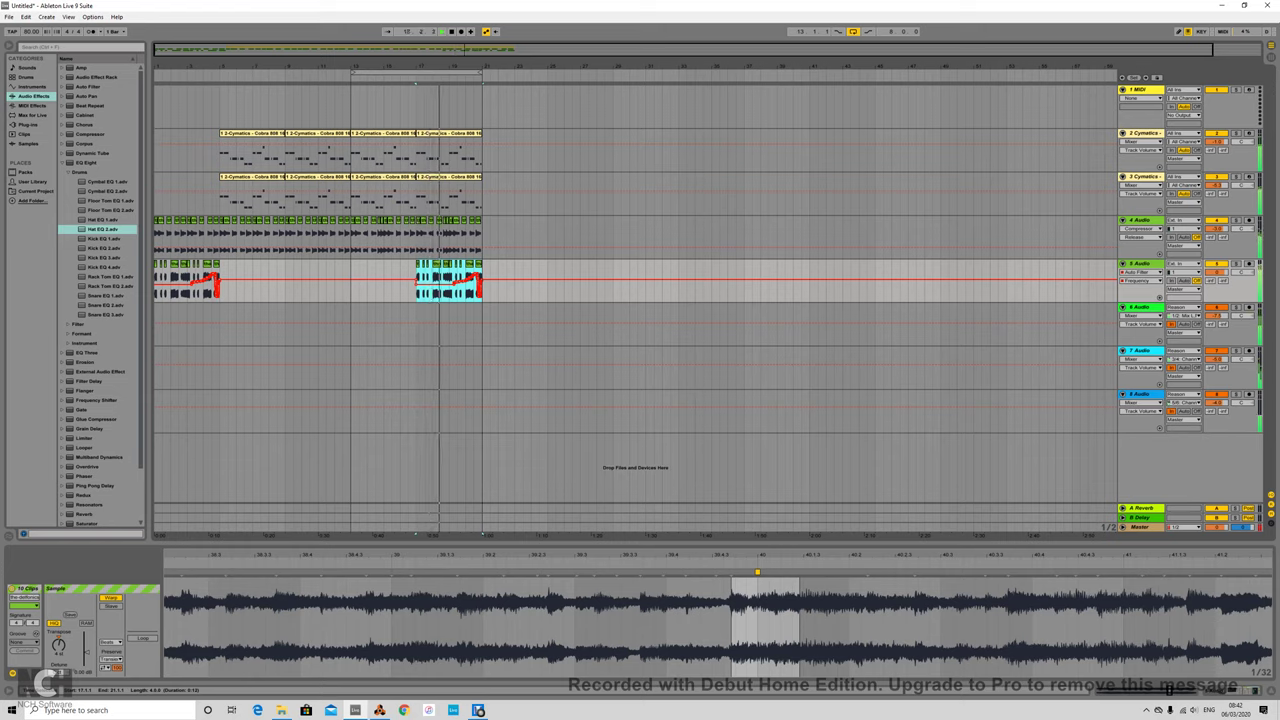
Show 5 Audio's Auto Filter Frequency automation in its own lane and delete the automation from 15.3 to bar 21
{"action": "left_click", "coordinate": [1141, 272]}
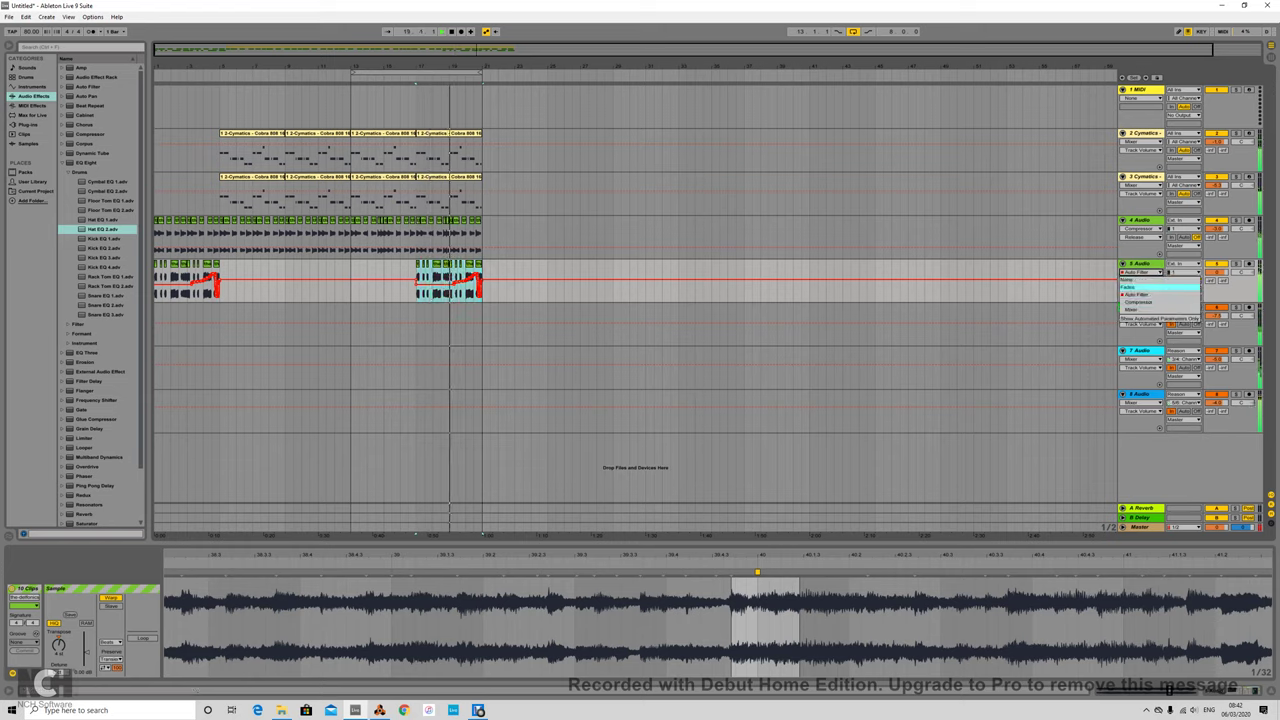
{"action": "left_click", "coordinate": [1141, 295]}
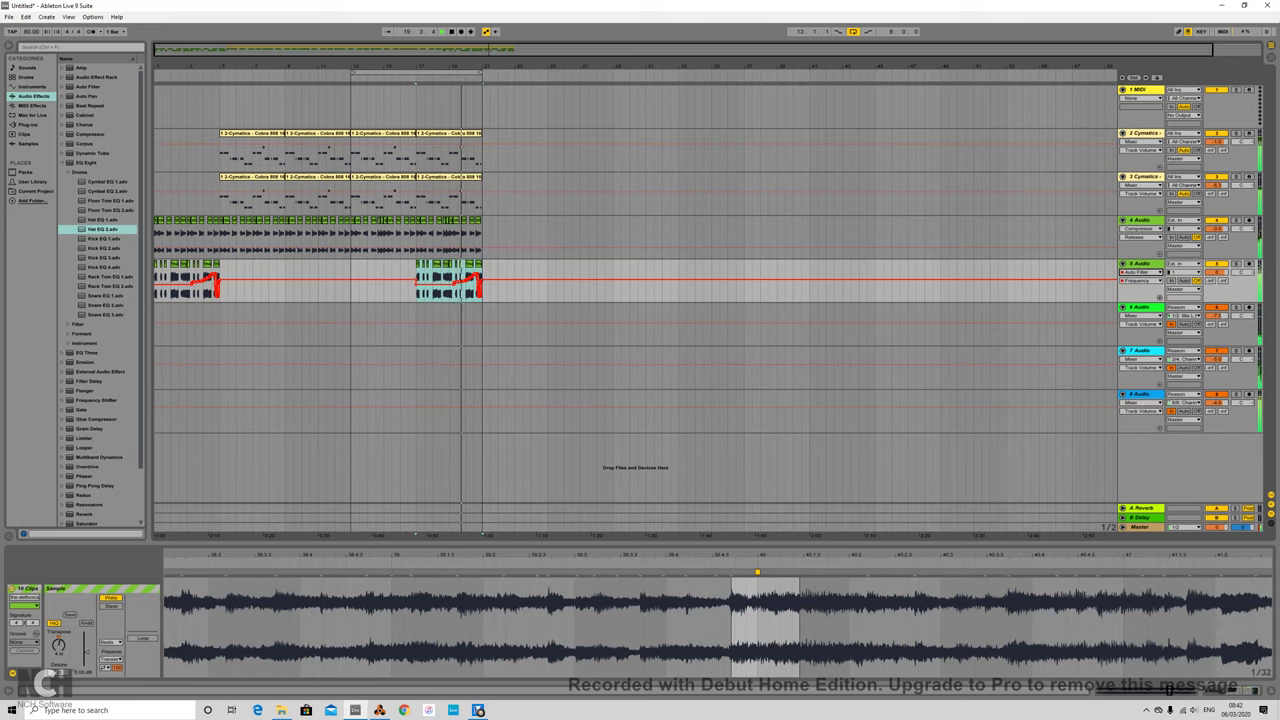
{"action": "left_click", "coordinate": [1160, 298]}
{"action": "left_click_drag", "start_coordinate": [392, 316], "coordinate": [474, 316]}
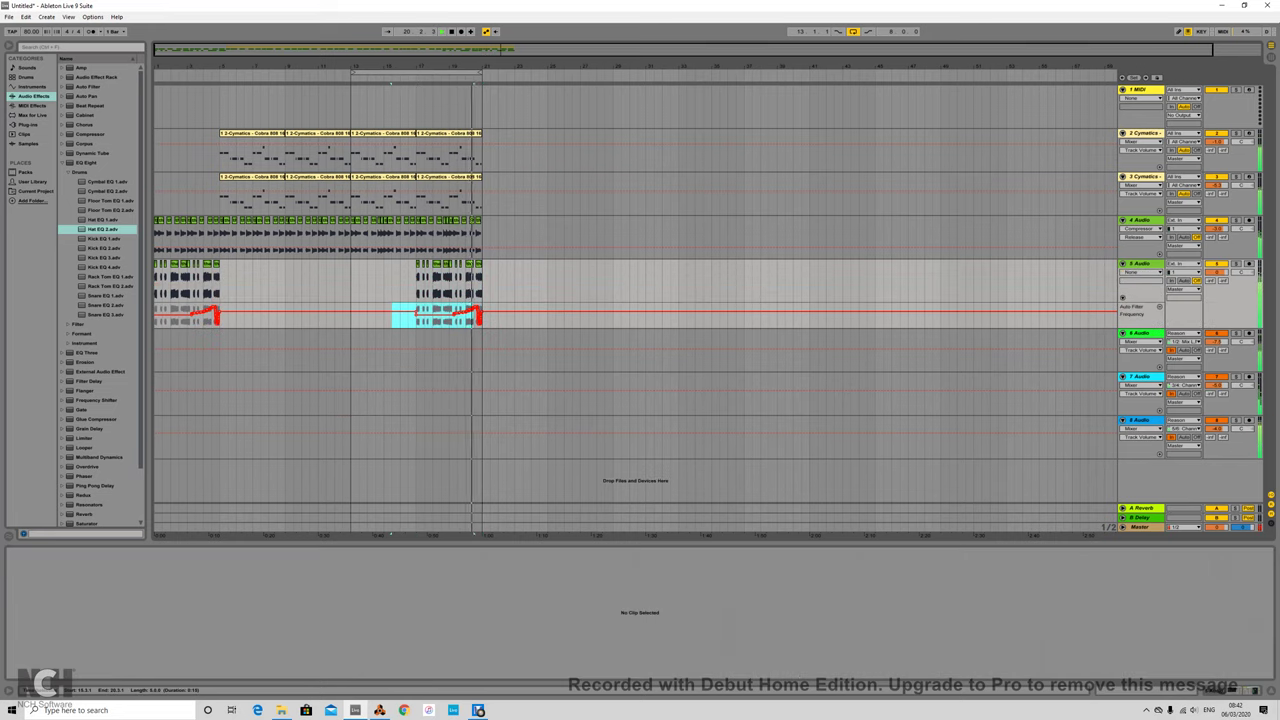
{"action": "key", "text": "Delete"}
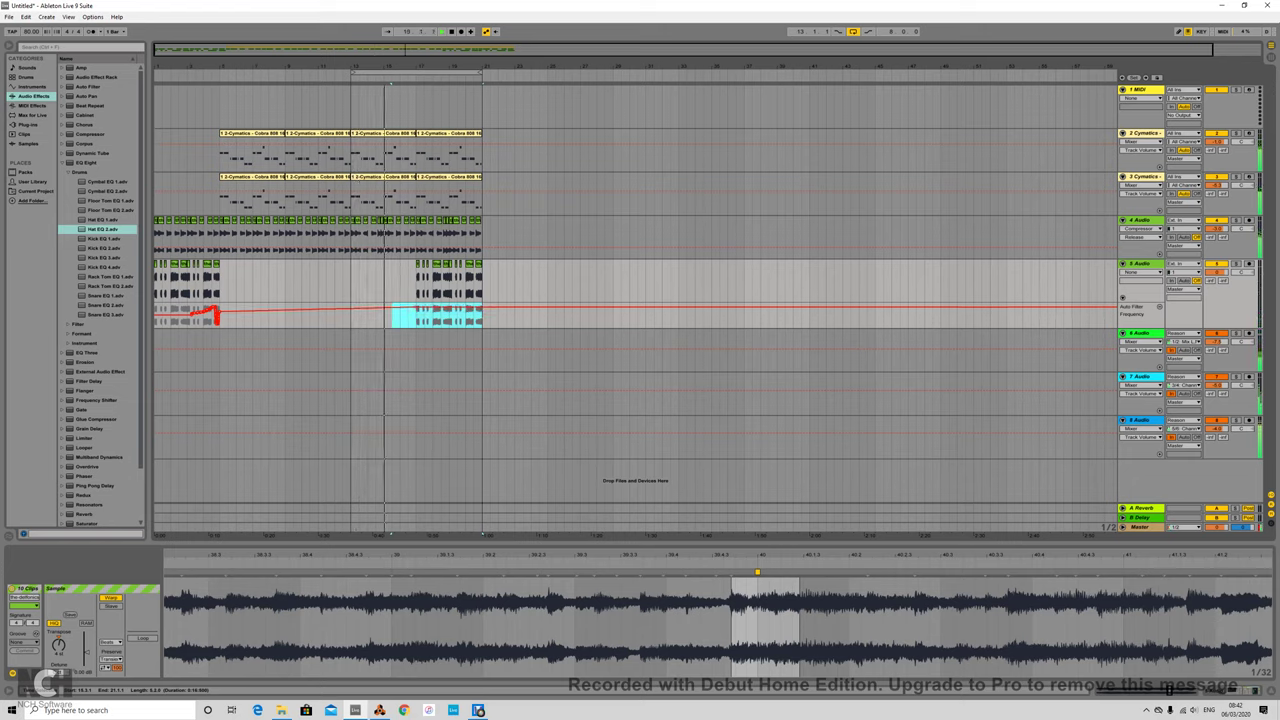
Switch to Reason and shorten the Redrum 1 pattern clip starting at bar 13 to four bars
{"action": "left_click", "coordinate": [380, 711]}
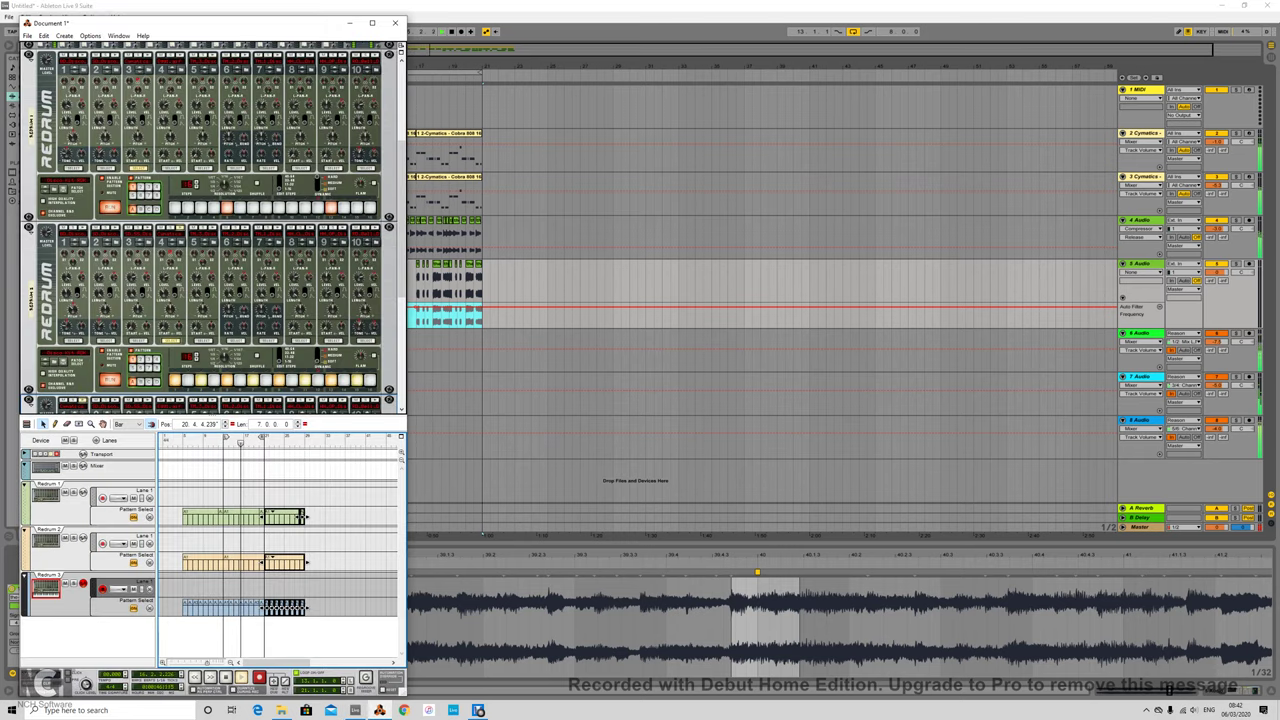
{"action": "left_click", "coordinate": [238, 518]}
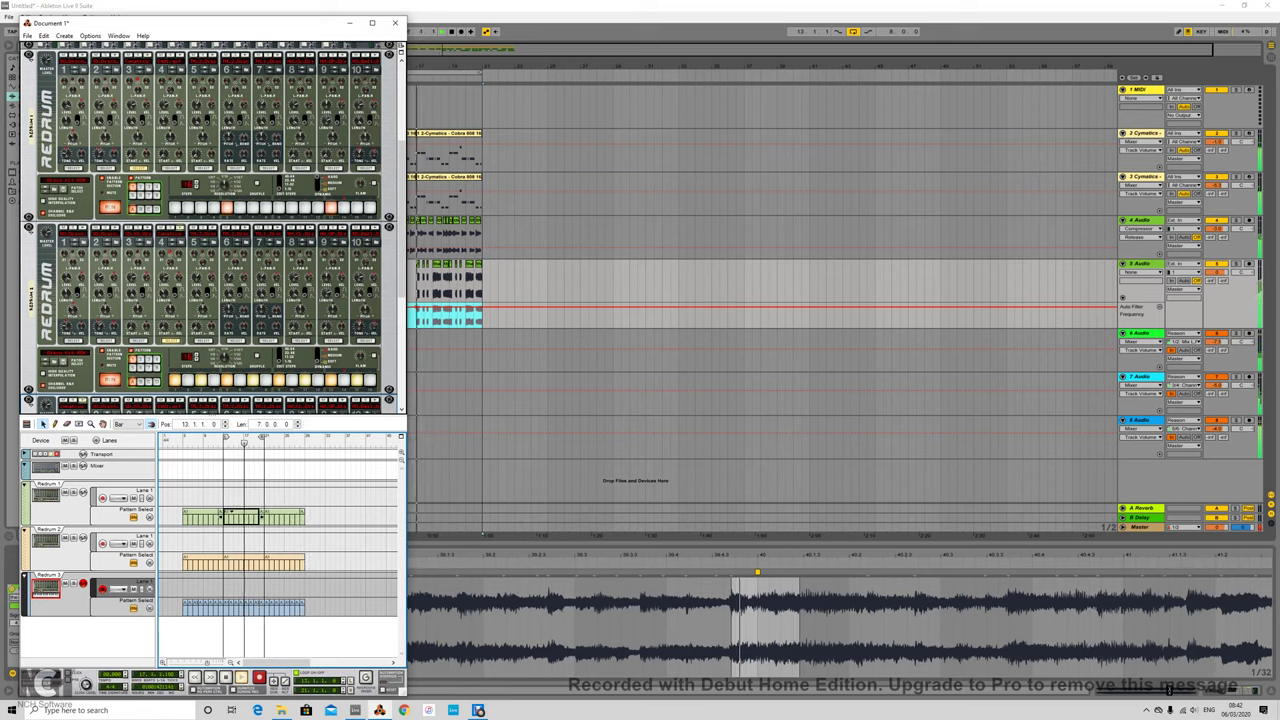
{"action": "left_click_drag", "start_coordinate": [255, 518], "coordinate": [245, 518]}
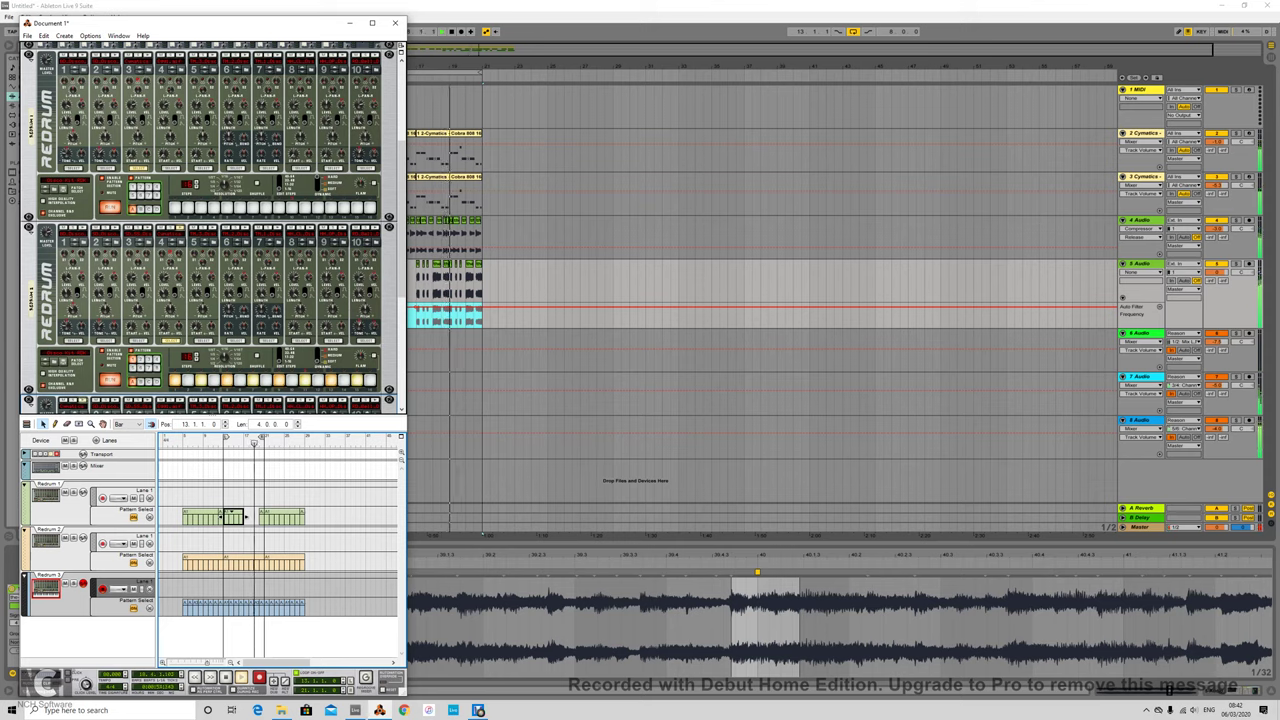
Delete the last duplicated pattern clips, around bar 21 onward, from all three Redrum lanes
{"action": "left_click", "coordinate": [283, 518]}
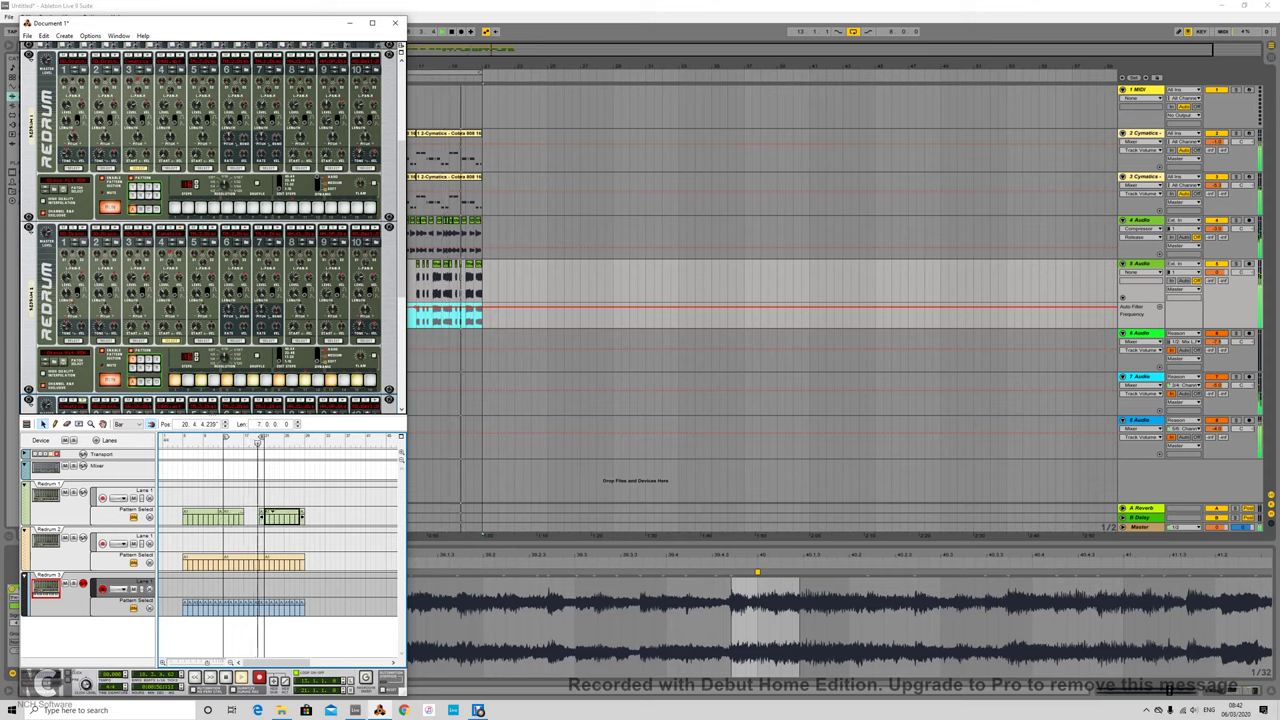
{"action": "key", "text": "Delete"}
{"action": "left_click", "coordinate": [302, 518]}
{"action": "key", "text": "Delete"}
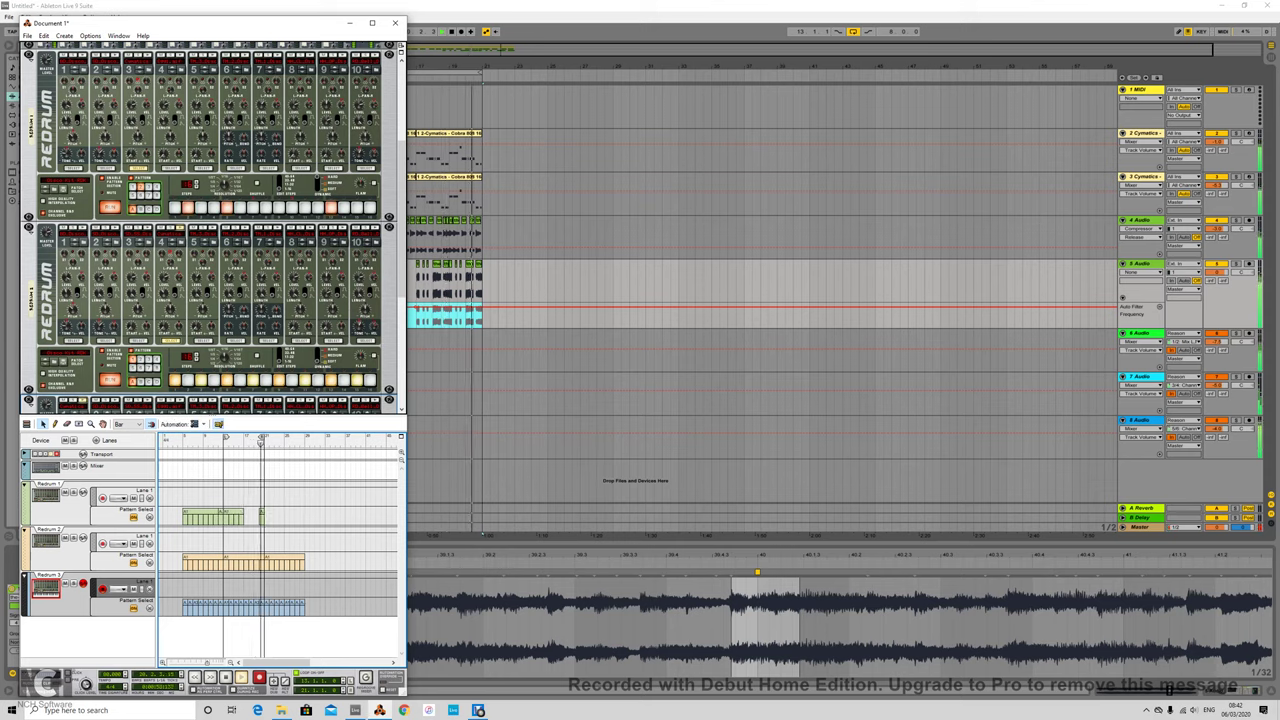
{"action": "left_click_drag", "start_coordinate": [323, 553], "coordinate": [268, 615]}
{"action": "key", "text": "Delete"}
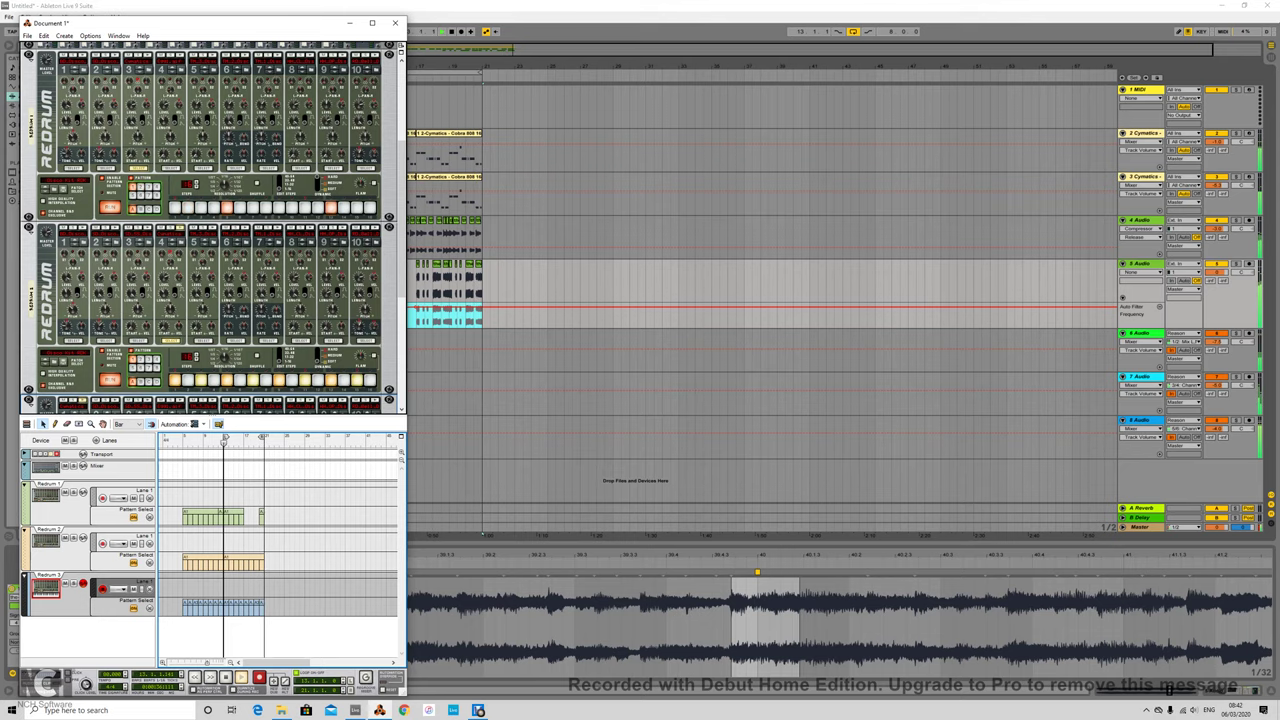
Switch back to Live, loop bars 5 to 21 and duplicate that section of tracks 1 to 5 to bars 21 to 37
{"action": "key", "text": "alt+Tab"}
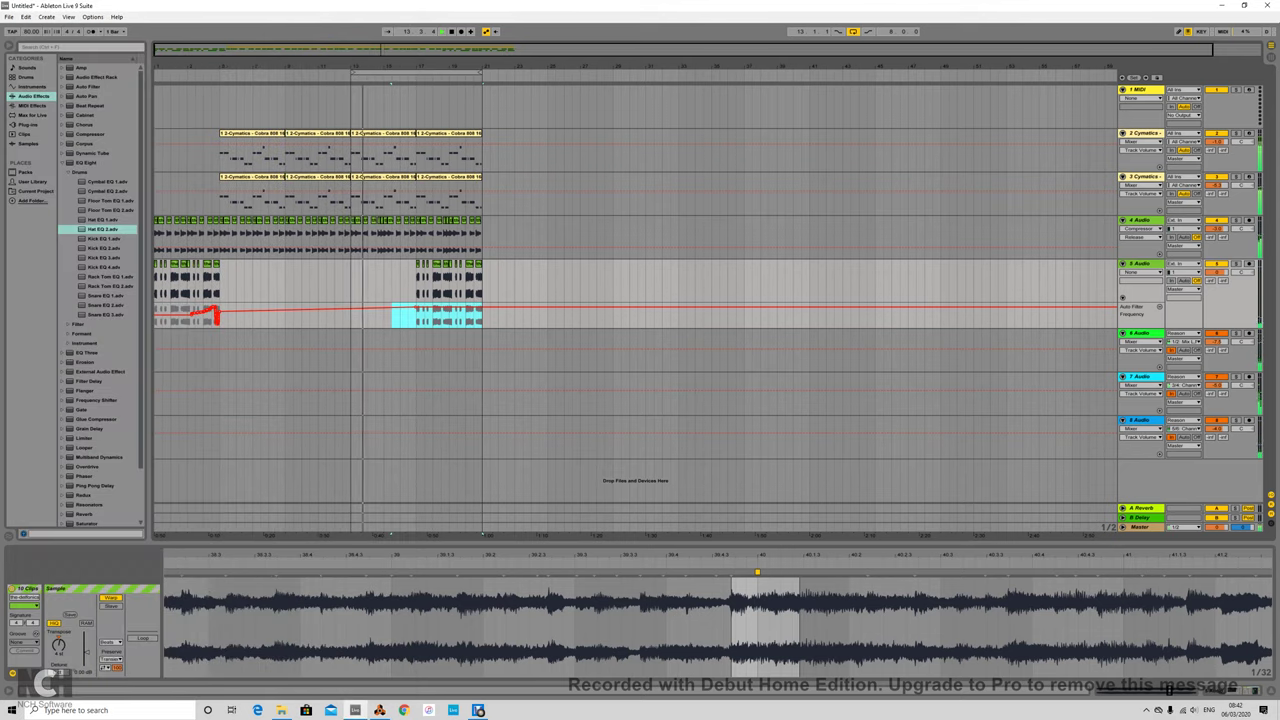
{"action": "left_click_drag", "start_coordinate": [392, 316], "coordinate": [220, 316]}
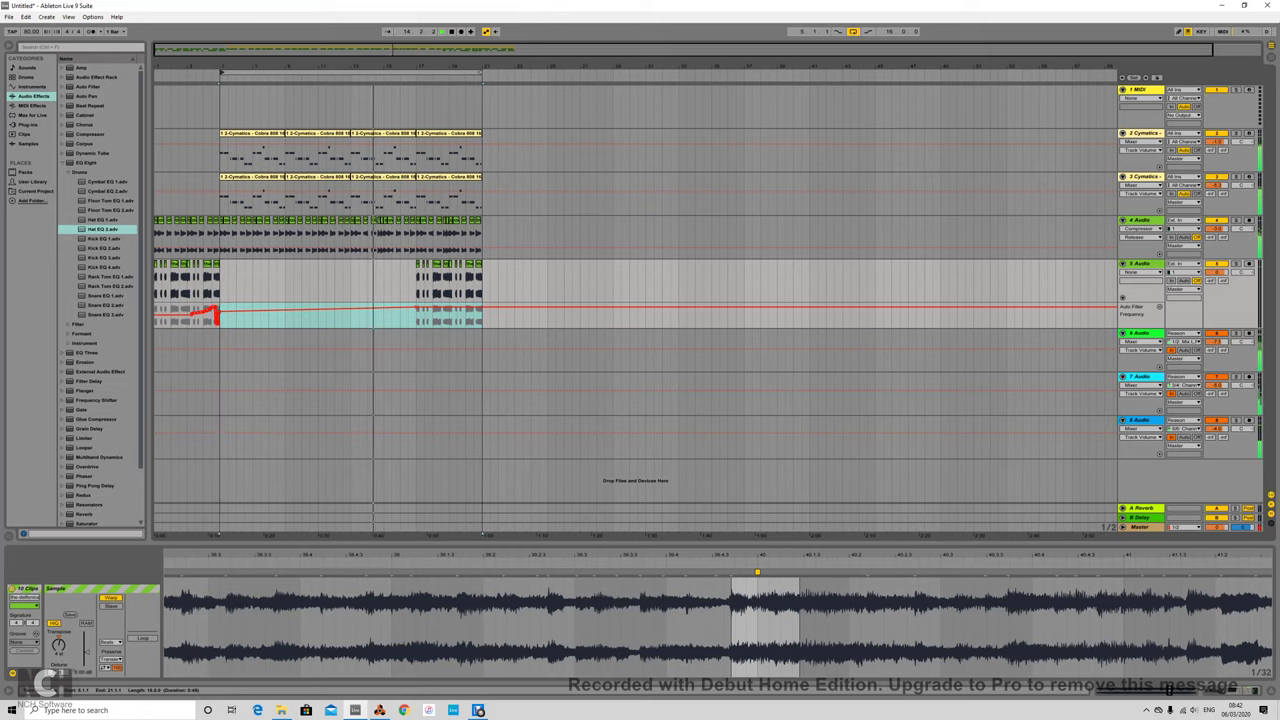
{"action": "left_click", "coordinate": [236, 107]}
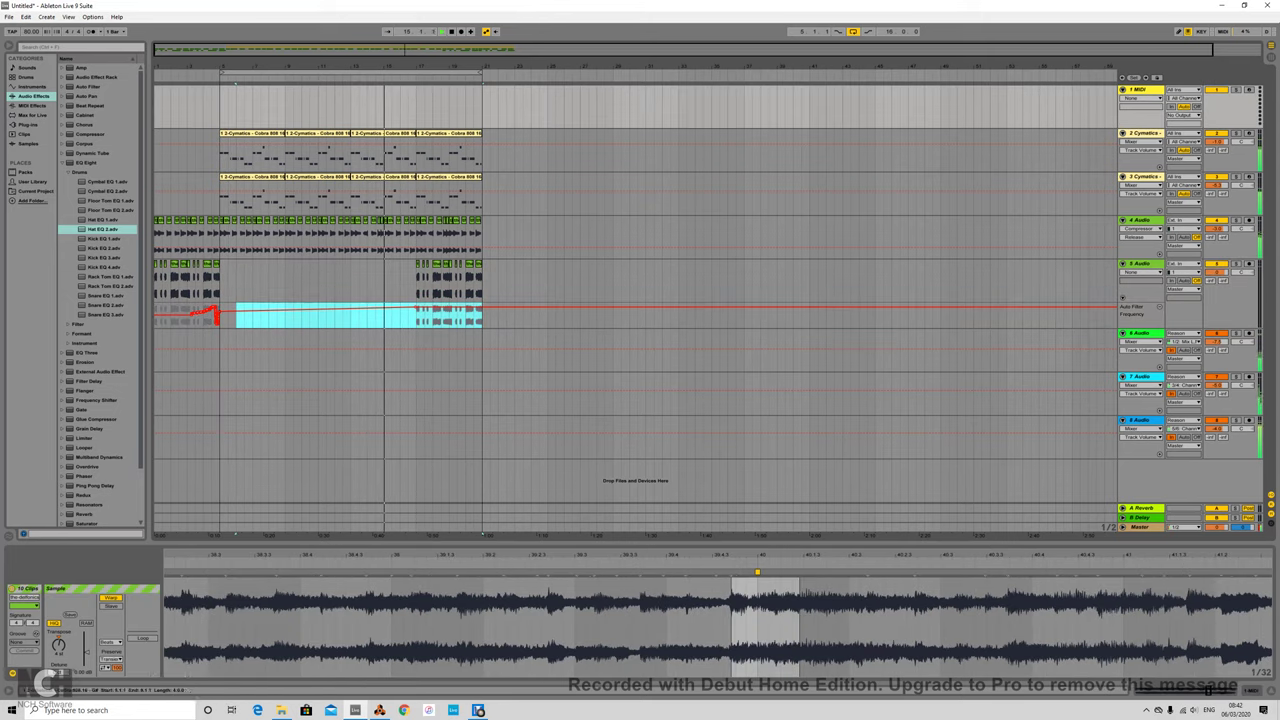
{"action": "left_click_drag", "start_coordinate": [220, 107], "coordinate": [482, 288]}
{"action": "key", "text": "ctrl+d"}
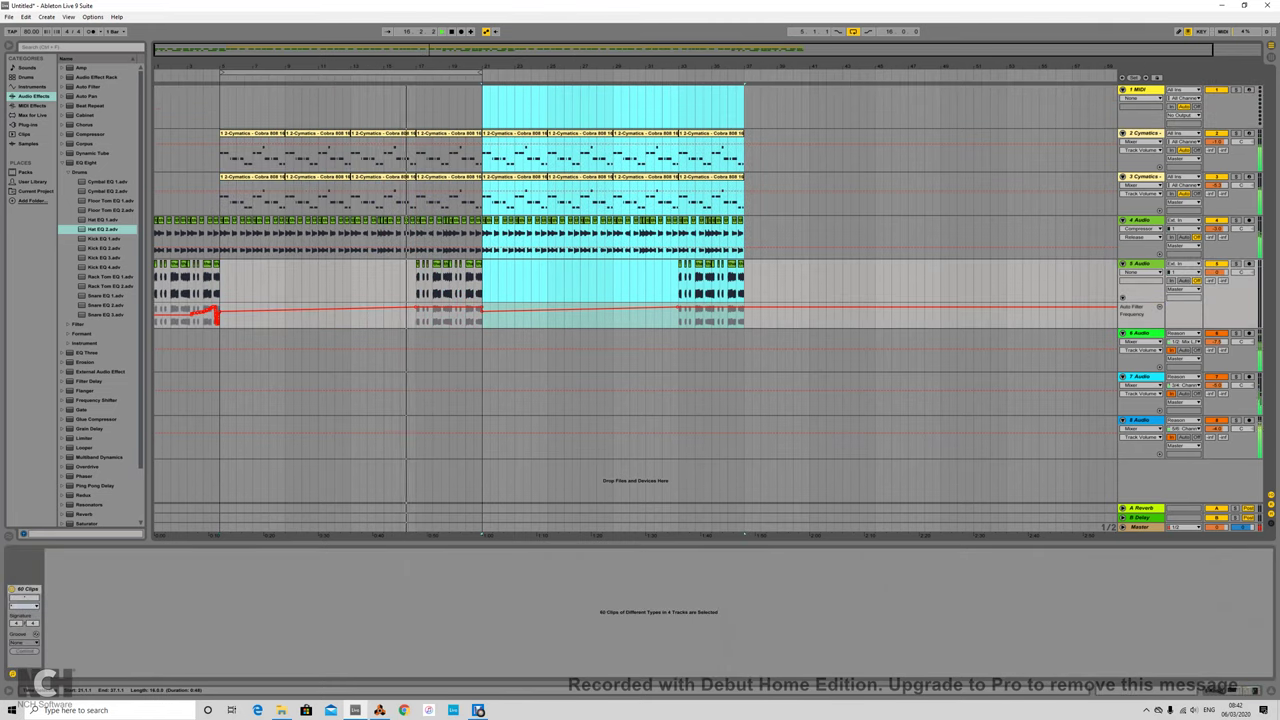
Switch to Reason, stop playback and duplicate all pattern clips on the three Redrum lanes
{"action": "left_click", "coordinate": [379, 710]}
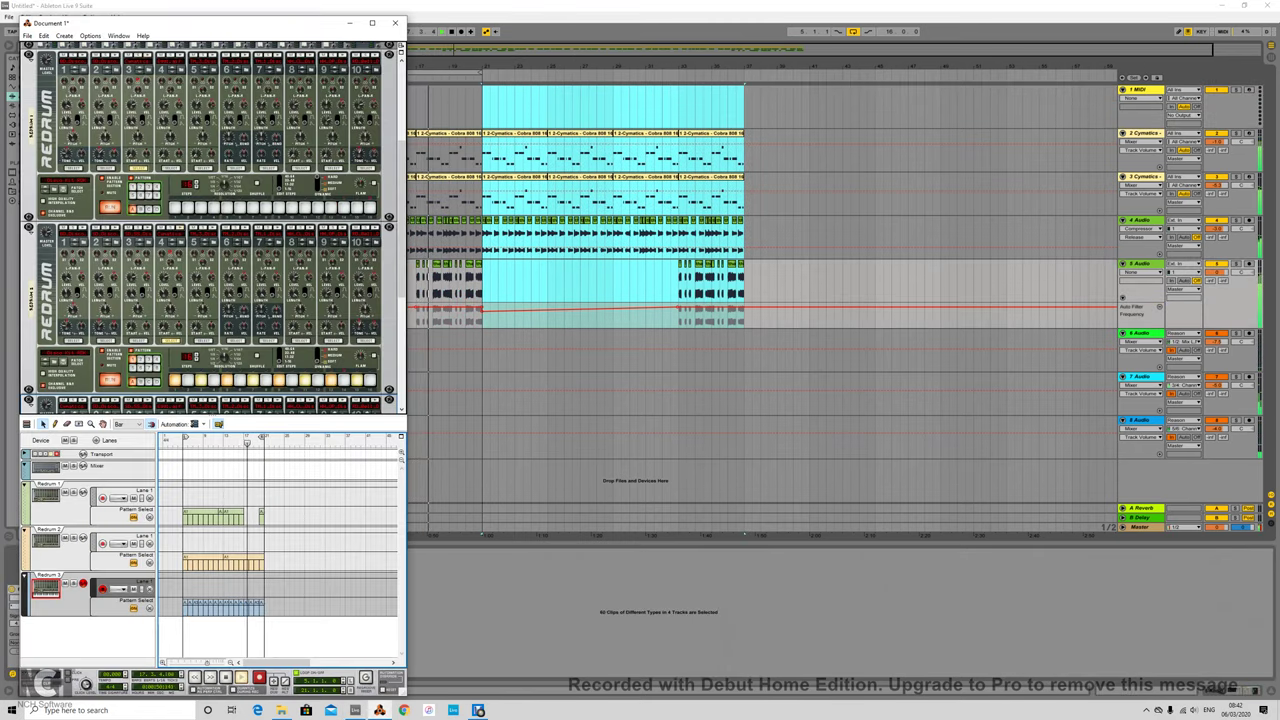
{"action": "key", "text": "ctrl+a"}
{"action": "key", "text": "space"}
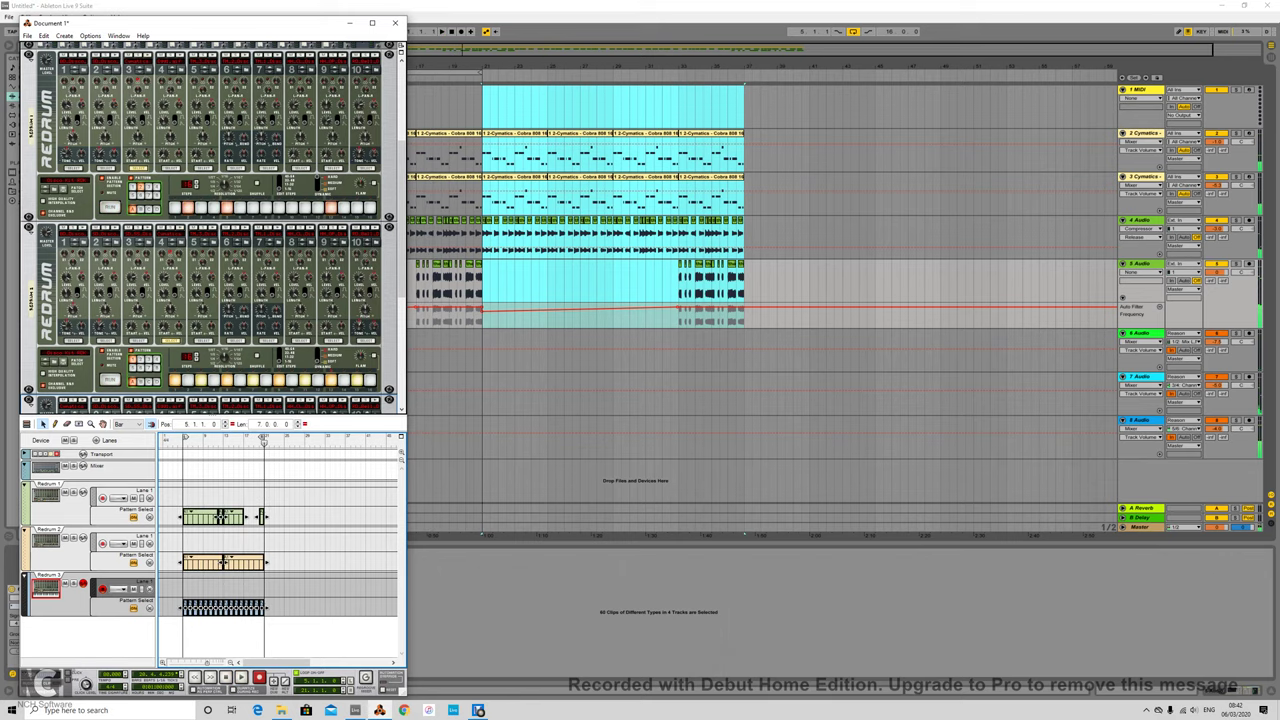
{"action": "key", "text": "ctrl+d"}
Switch back to Live and duplicate the final four bars of 4 Audio chops to bars 37 to 41
{"action": "key", "text": "alt+Tab"}
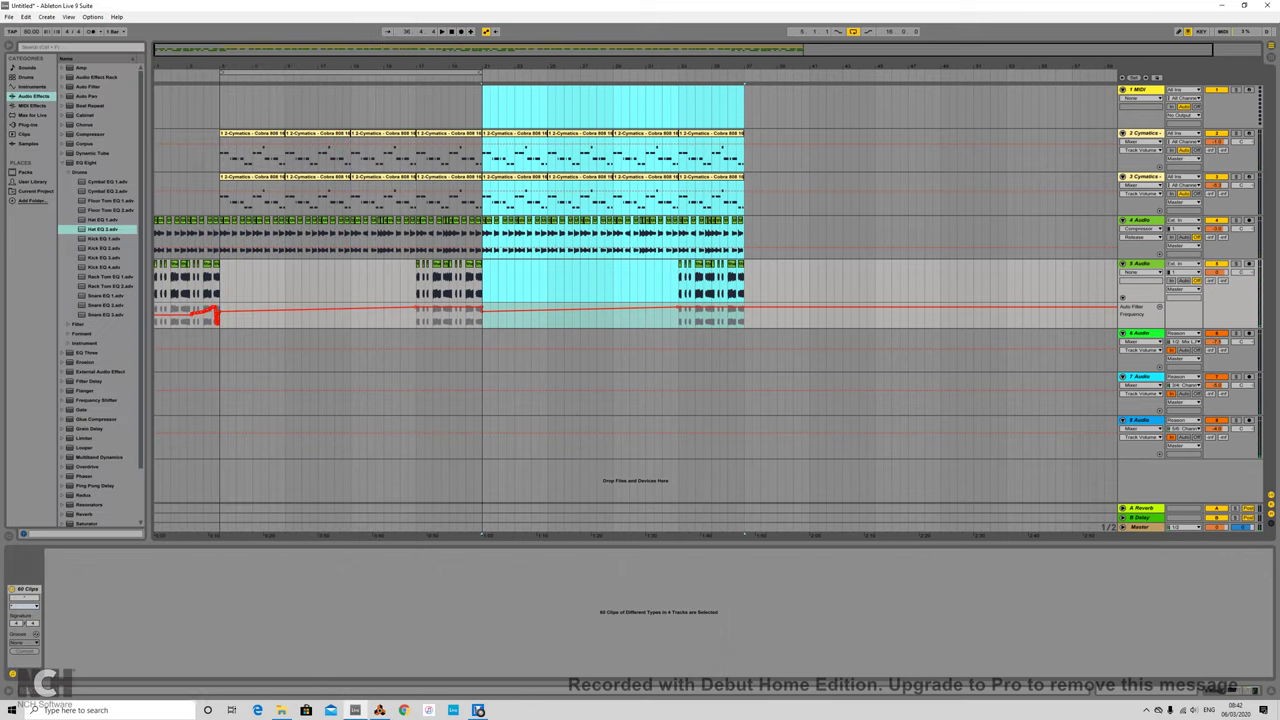
{"action": "left_click_drag", "start_coordinate": [744, 240], "coordinate": [715, 240]}
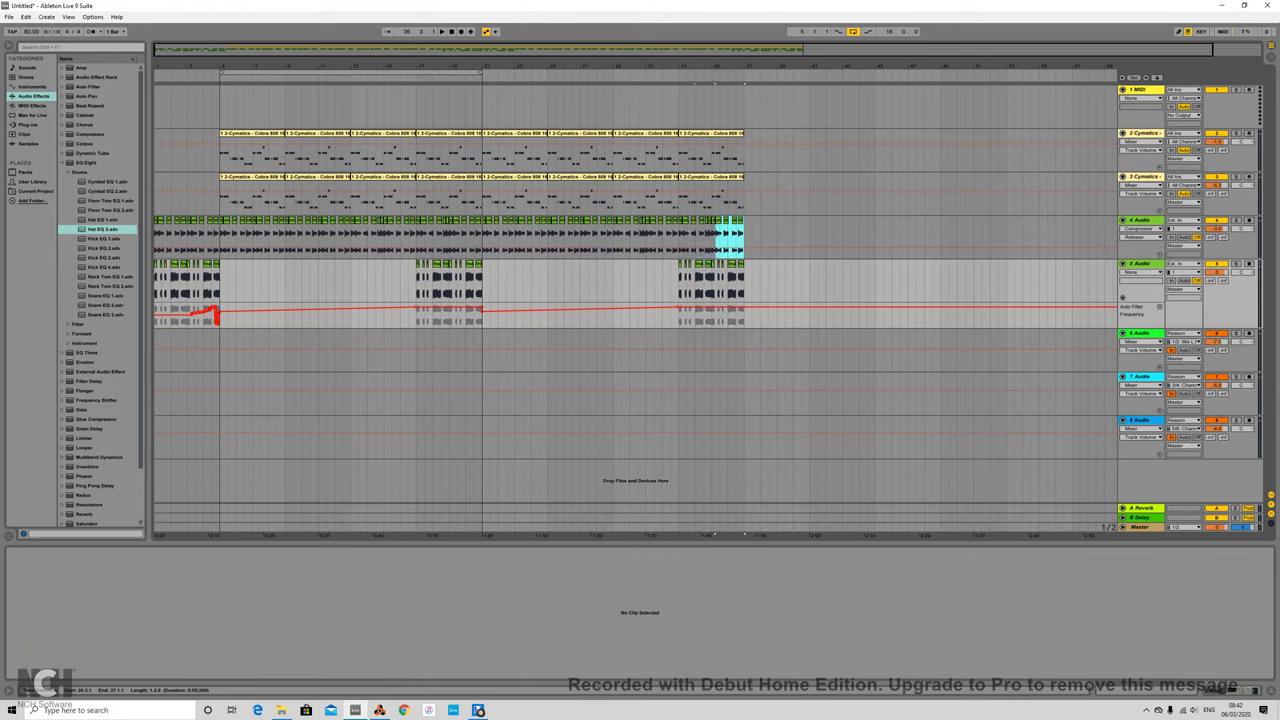
{"action": "key", "text": "ctrl+d"}
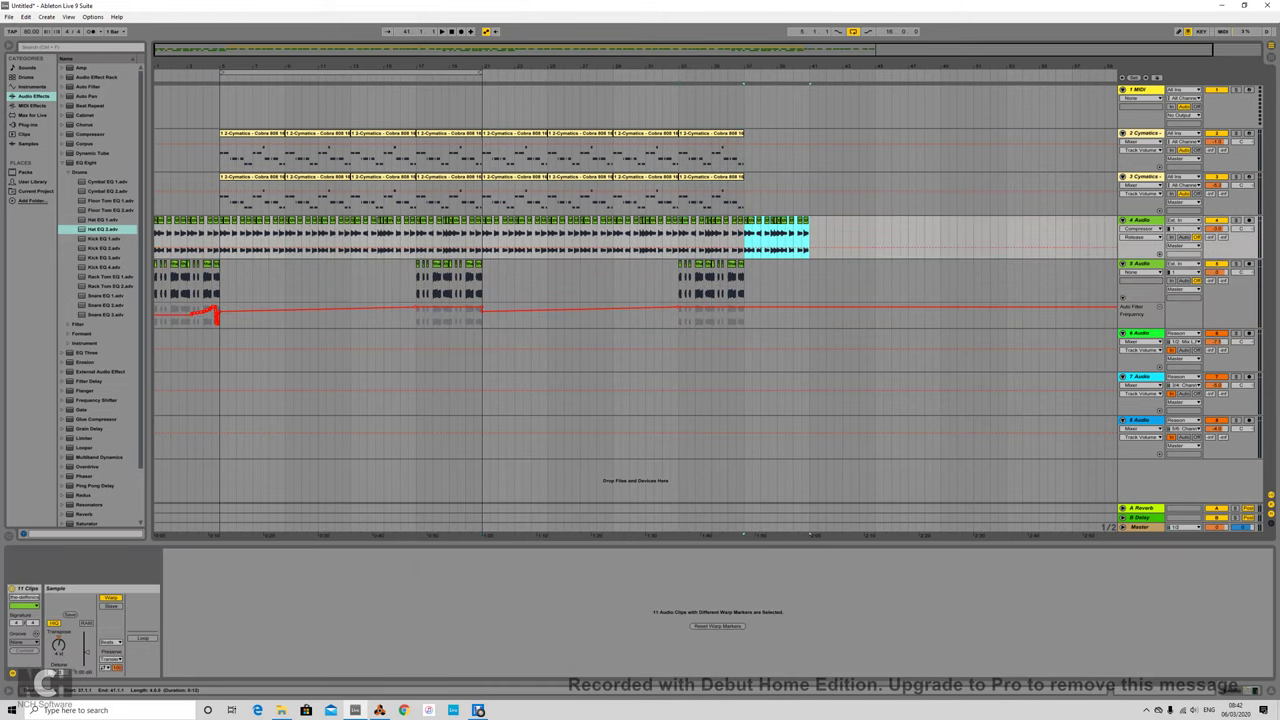
Add an Auto Filter to 4 Audio and record its frequency sweeping down from about bar 33 to bar 41
{"action": "key", "text": "space"}
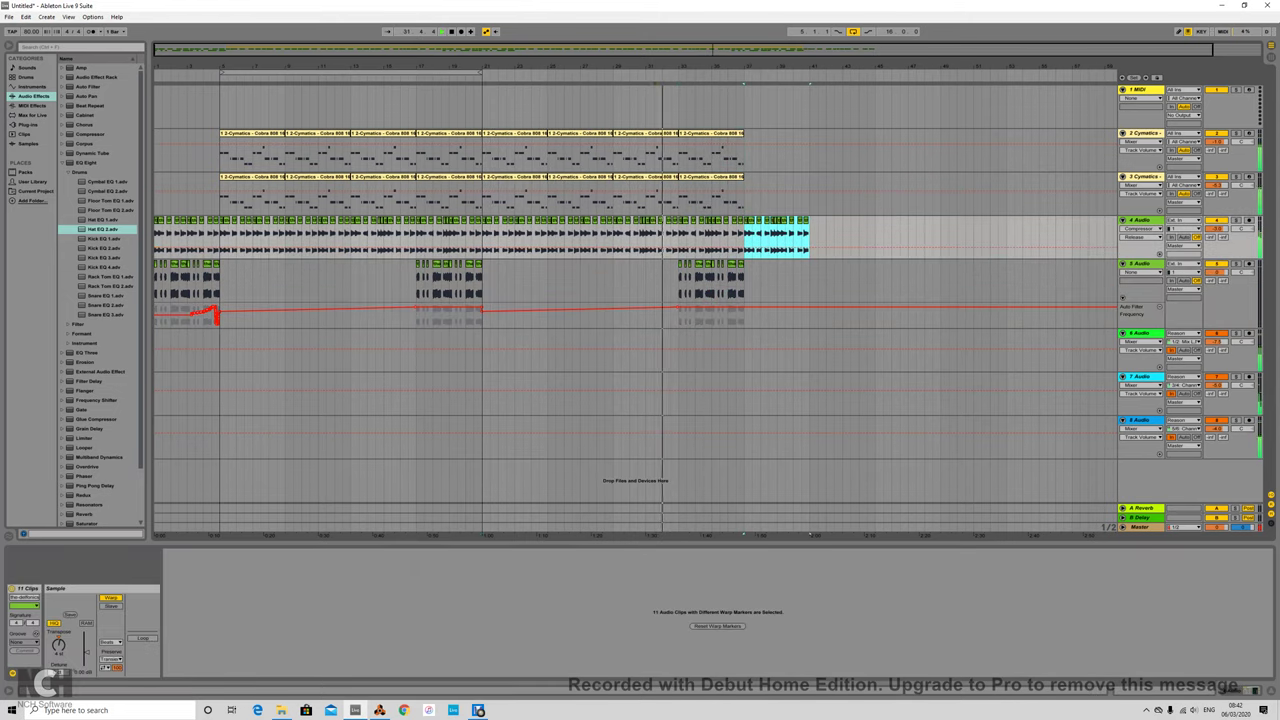
{"action": "key", "text": "shift+Tab"}
{"action": "left_click", "coordinate": [88, 87]}
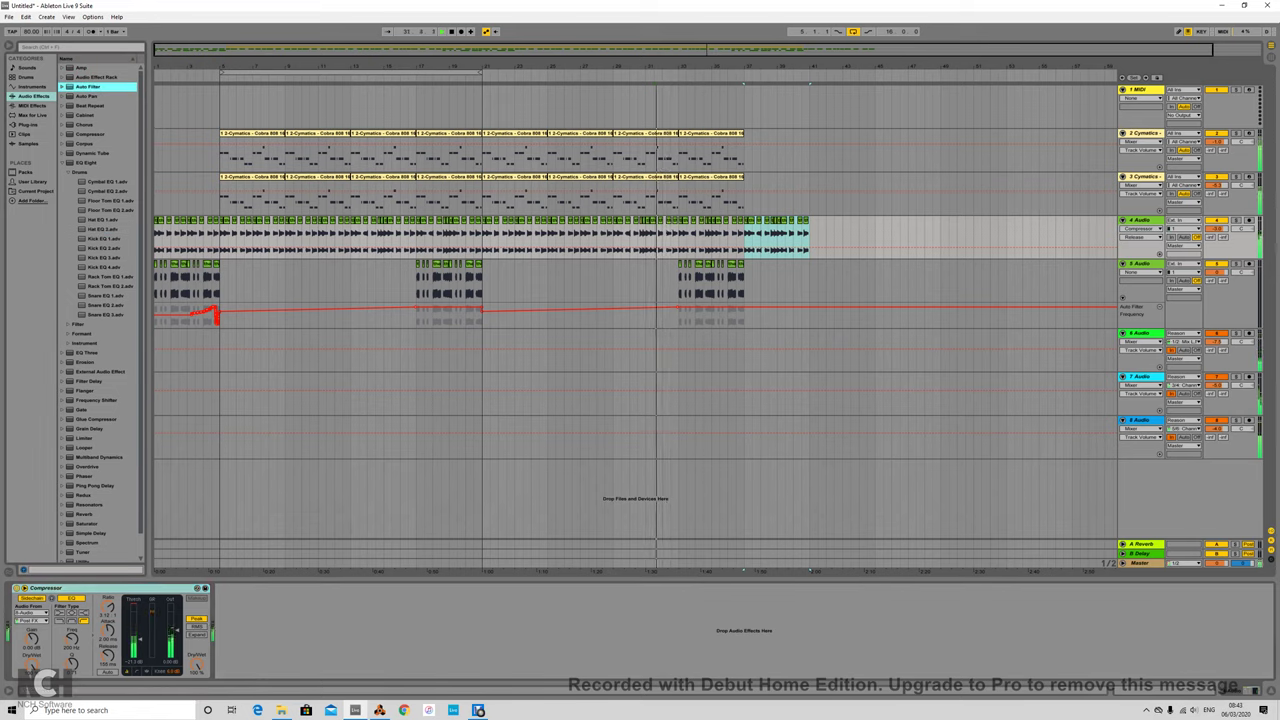
{"action": "key", "text": "Return"}
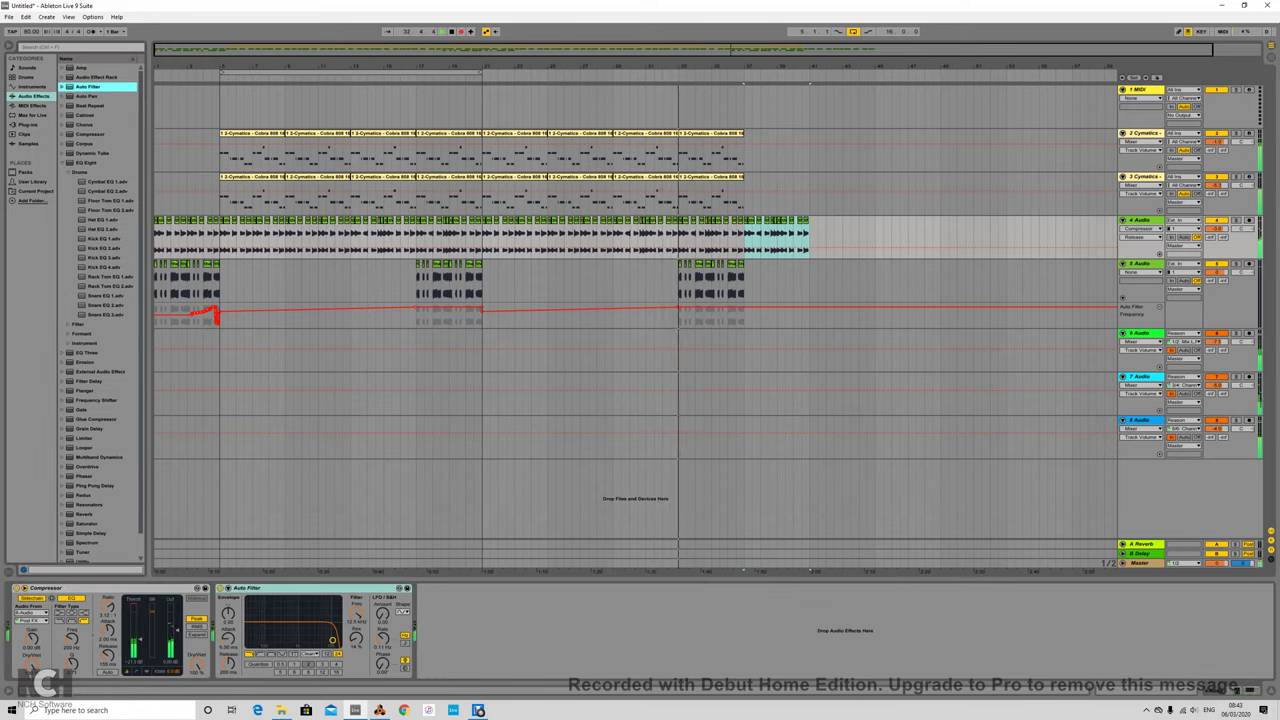
{"action": "mouse_move", "coordinate": [332, 640]}
{"action": "left_mouse_down"}
{"action": "mouse_move", "coordinate": [299, 619]}
{"action": "mouse_move", "coordinate": [248, 645]}
{"action": "left_mouse_up"}
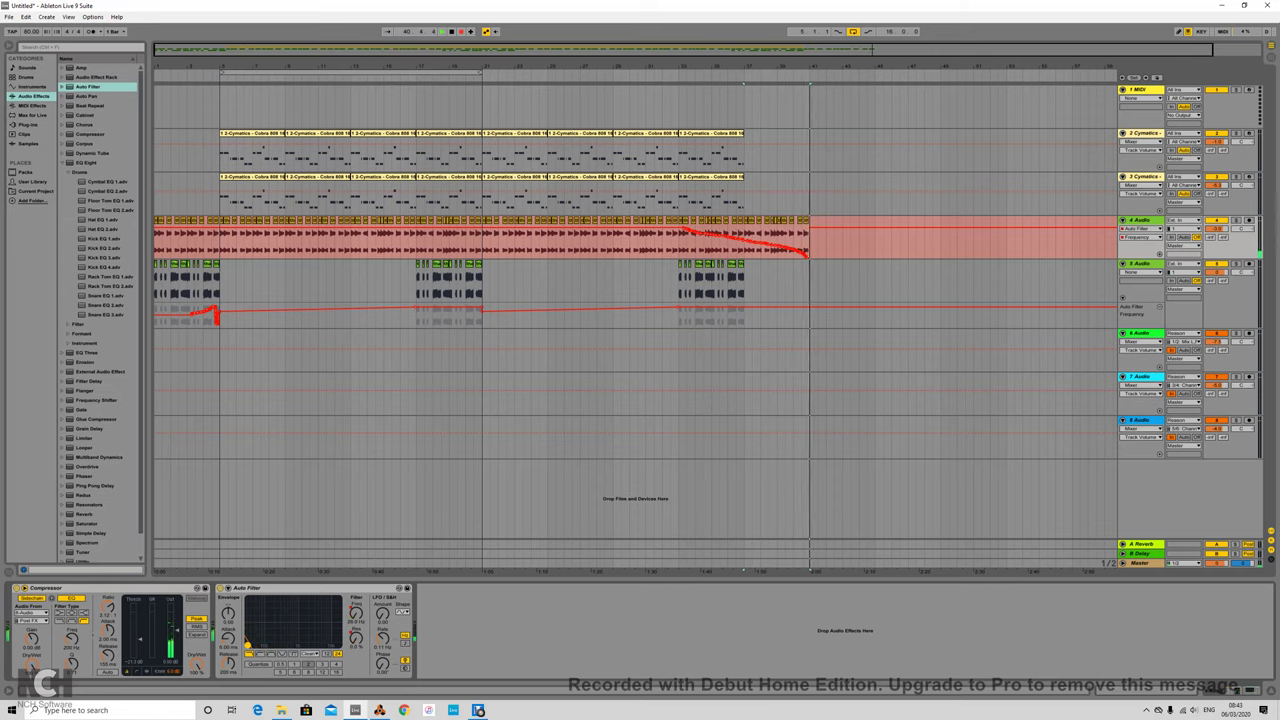
{"action": "key", "text": "F9"}
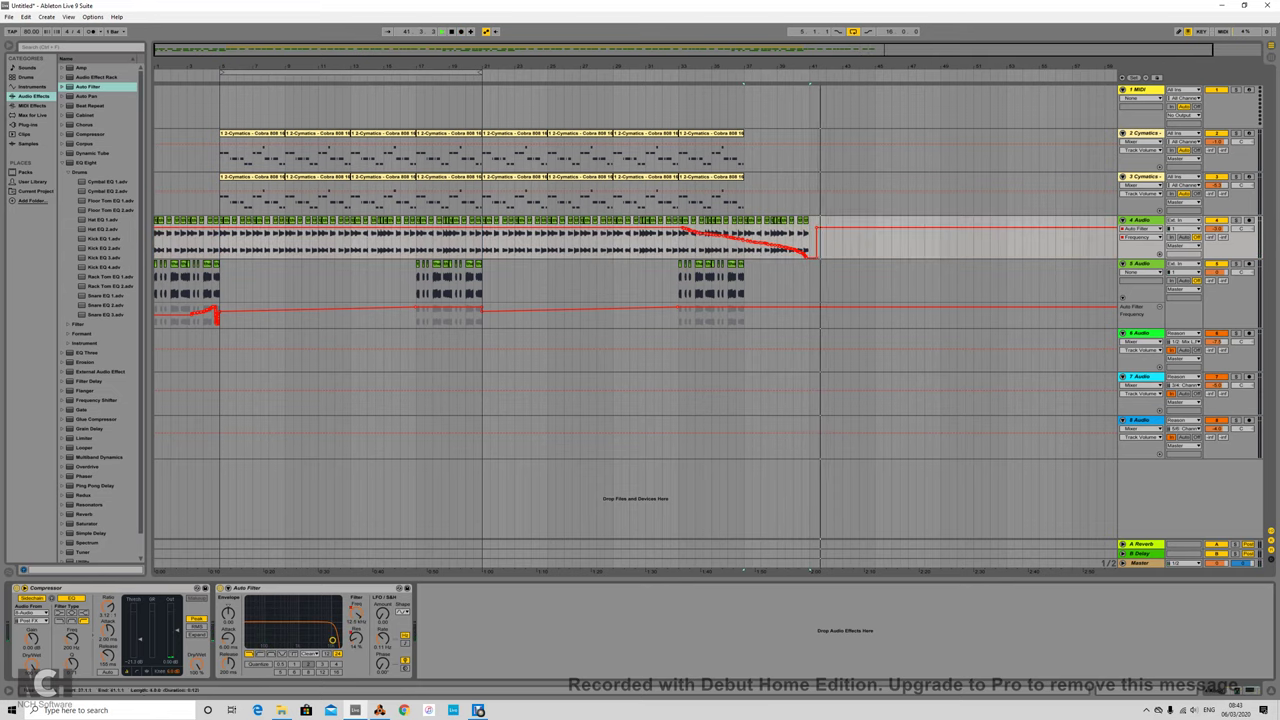
Check the 5 Audio channel in the mixer and set the arrangement loop to bars 1 to 41
{"action": "left_click", "coordinate": [1141, 264]}
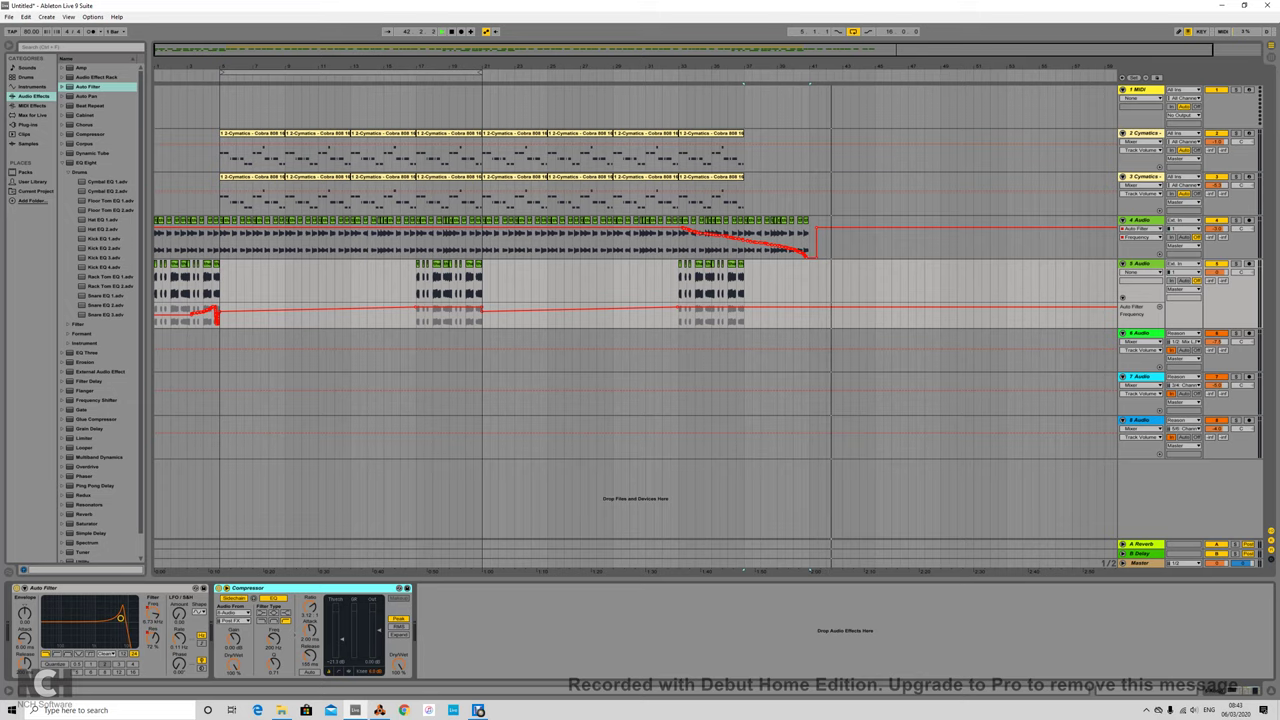
{"action": "key", "text": "Tab"}
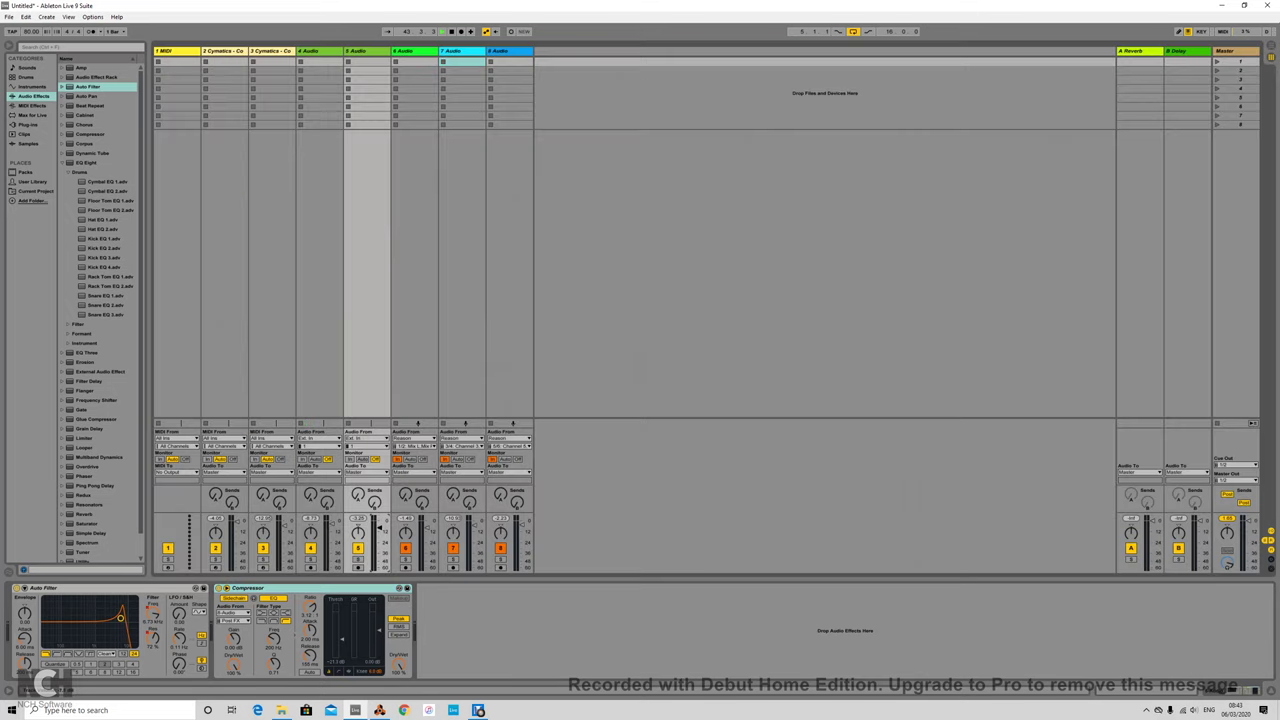
{"action": "key", "text": "Tab"}
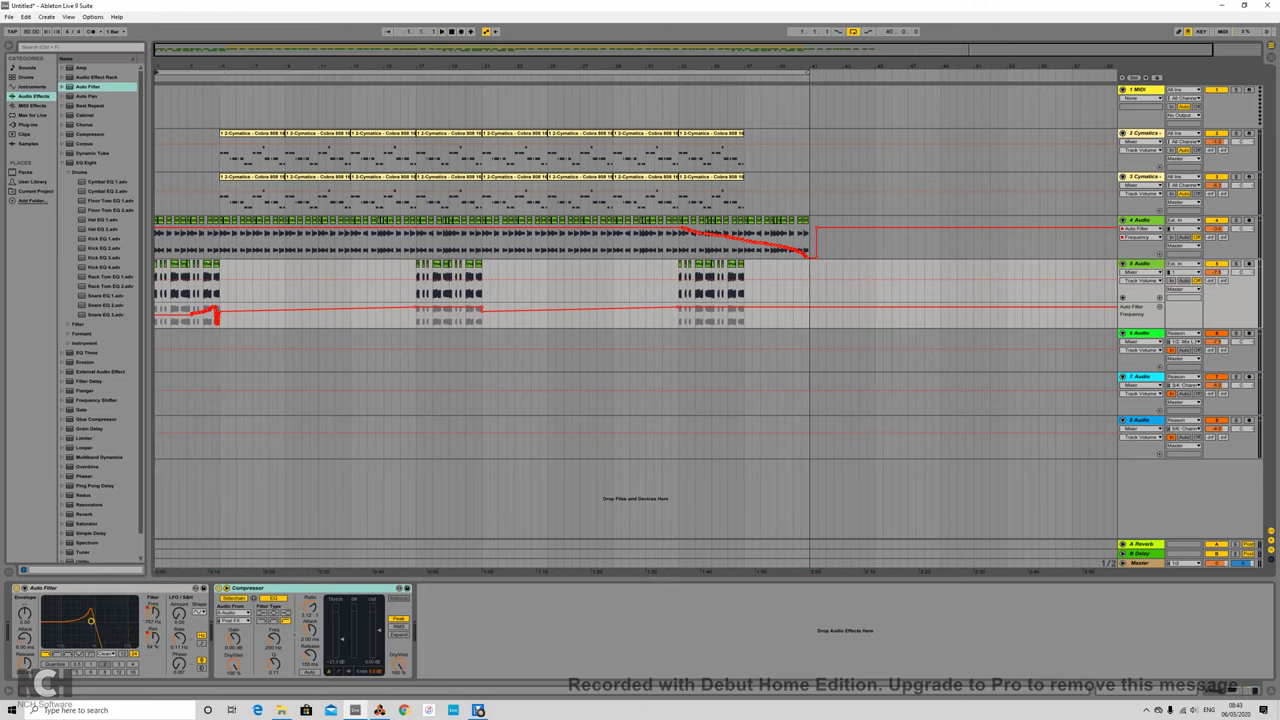
Save the Live set as "wake up" in the new Project folder
{"action": "left_click", "coordinate": [9, 17]}
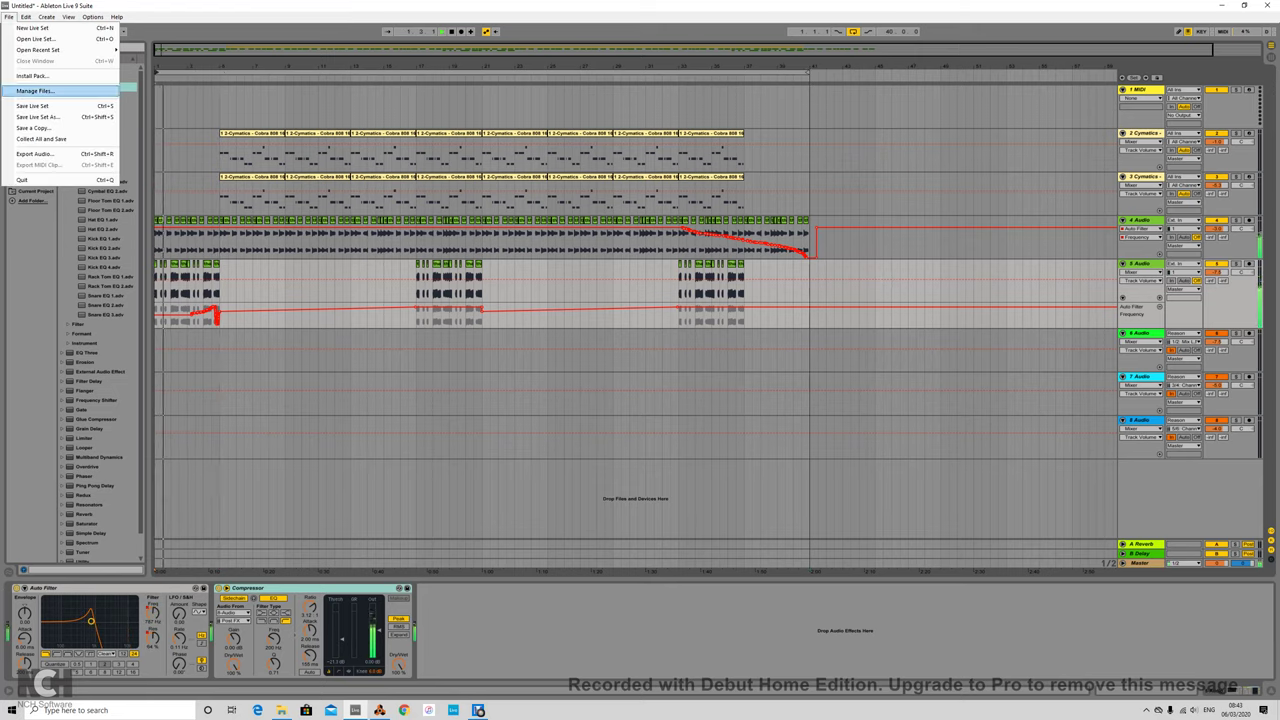
{"action": "left_click", "coordinate": [36, 107]}
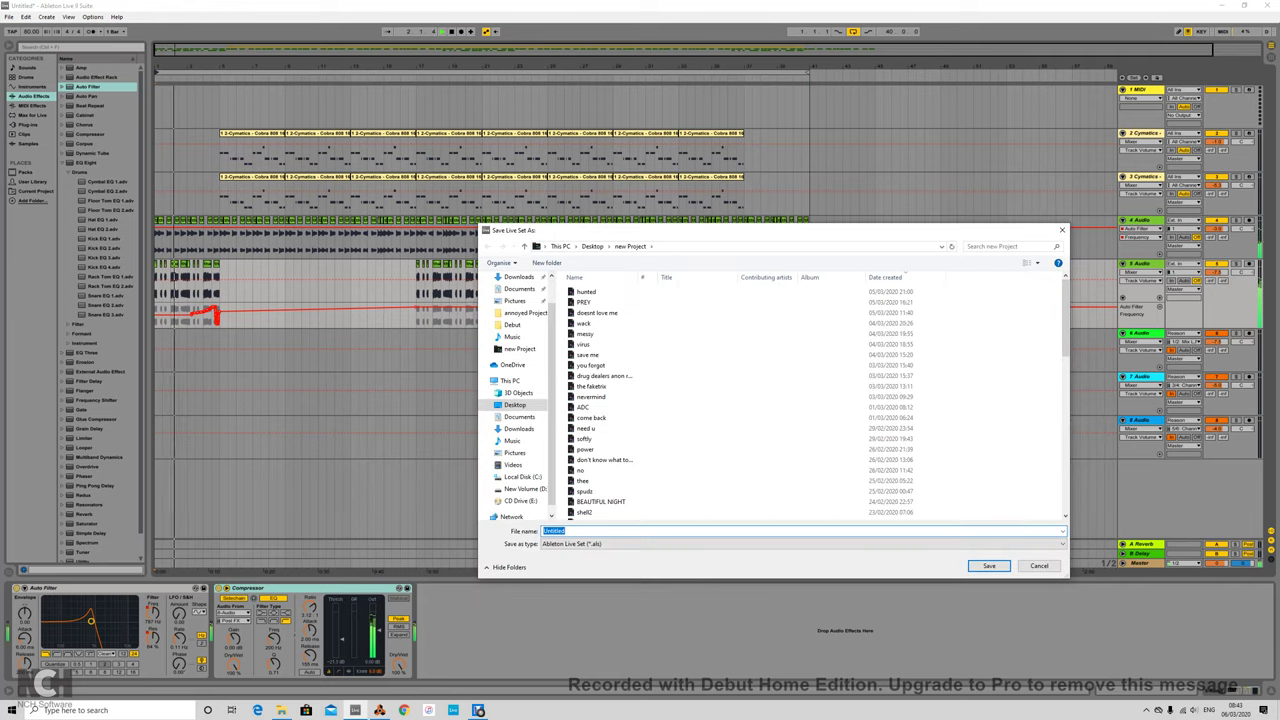
{"action": "type", "text": "wake up"}
{"action": "key", "text": "Return"}
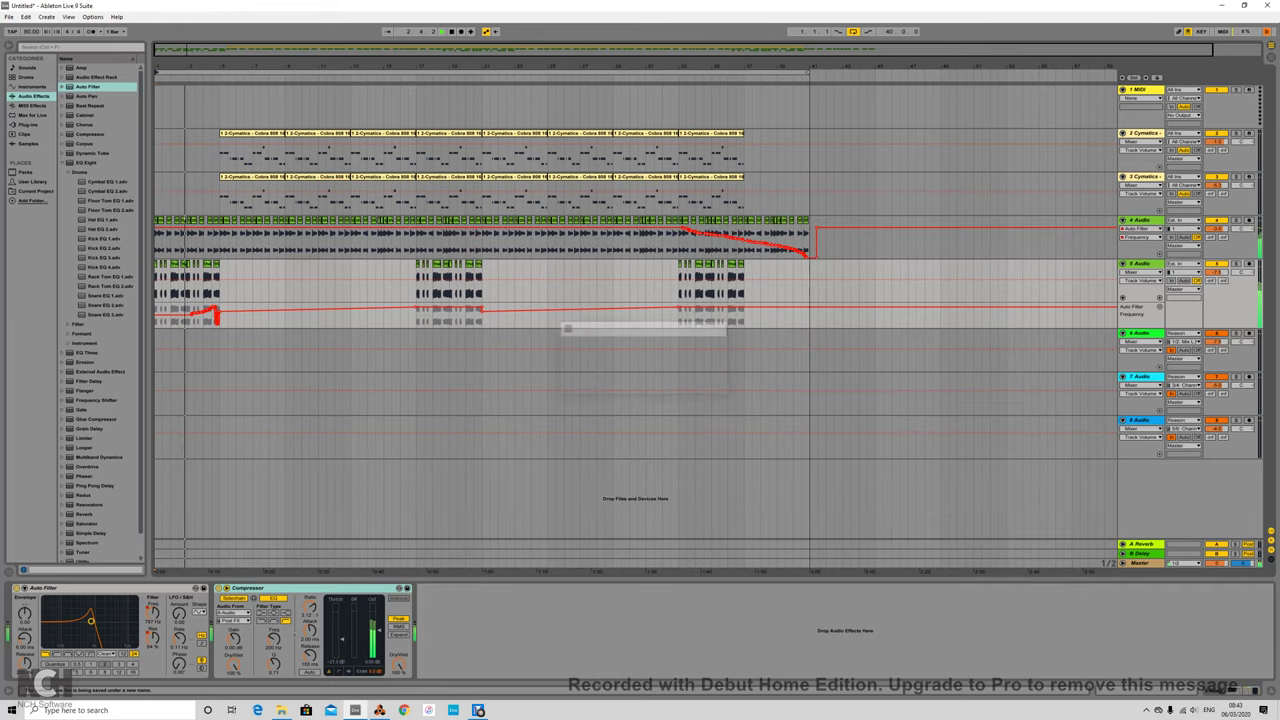
Switch to Reason and save the song as "wake up" in the Documents folder
{"action": "left_click", "coordinate": [380, 710]}
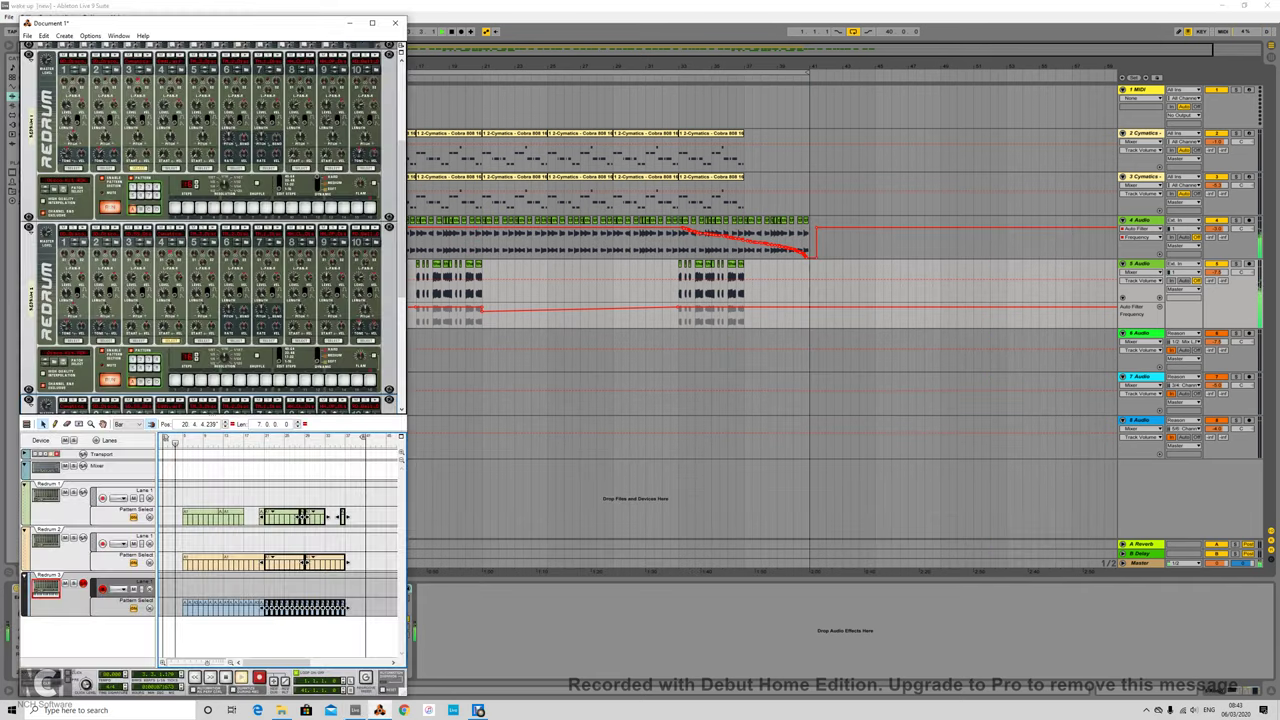
{"action": "left_click", "coordinate": [28, 35]}
{"action": "left_click", "coordinate": [60, 86]}
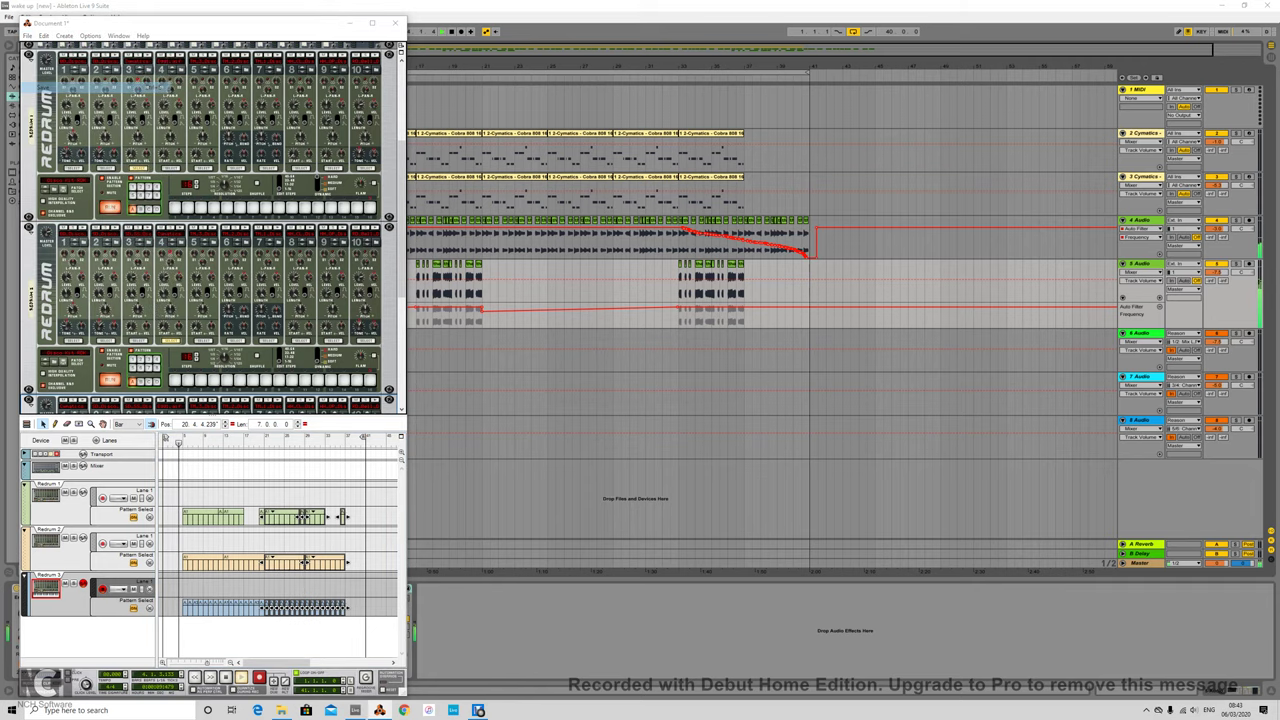
{"action": "type", "text": "wake up"}
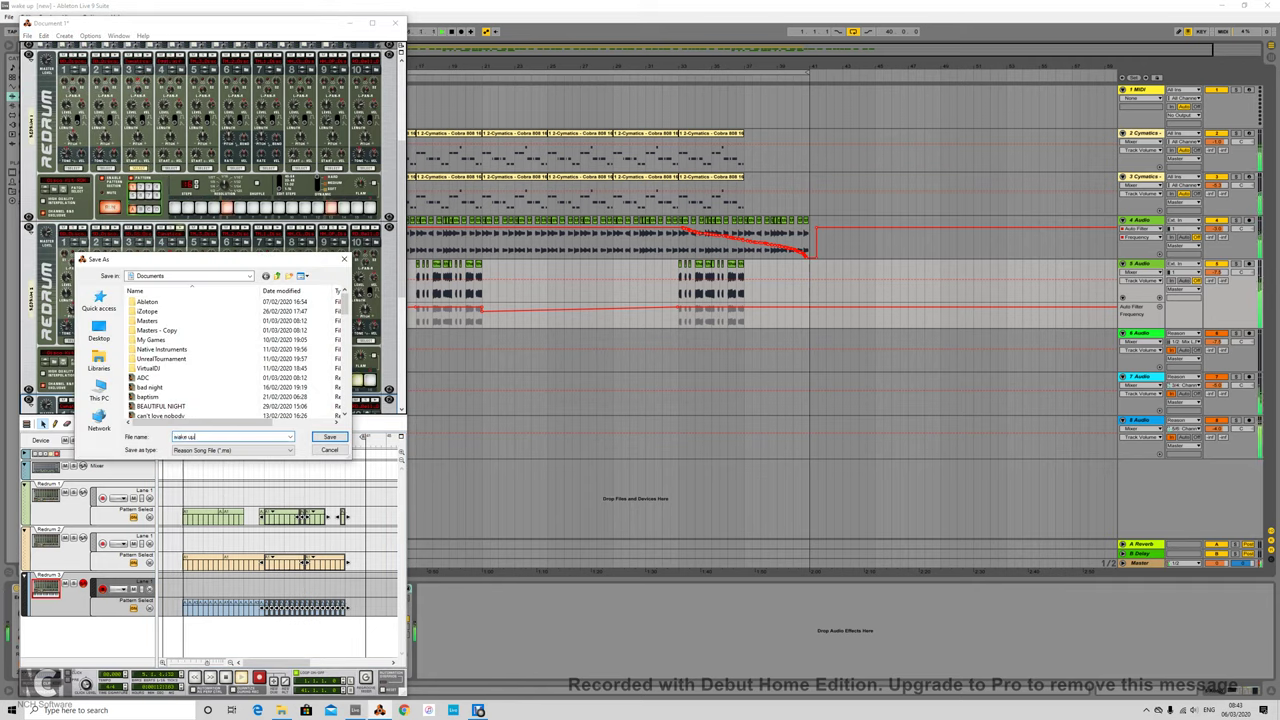
{"action": "key", "text": "Return"}
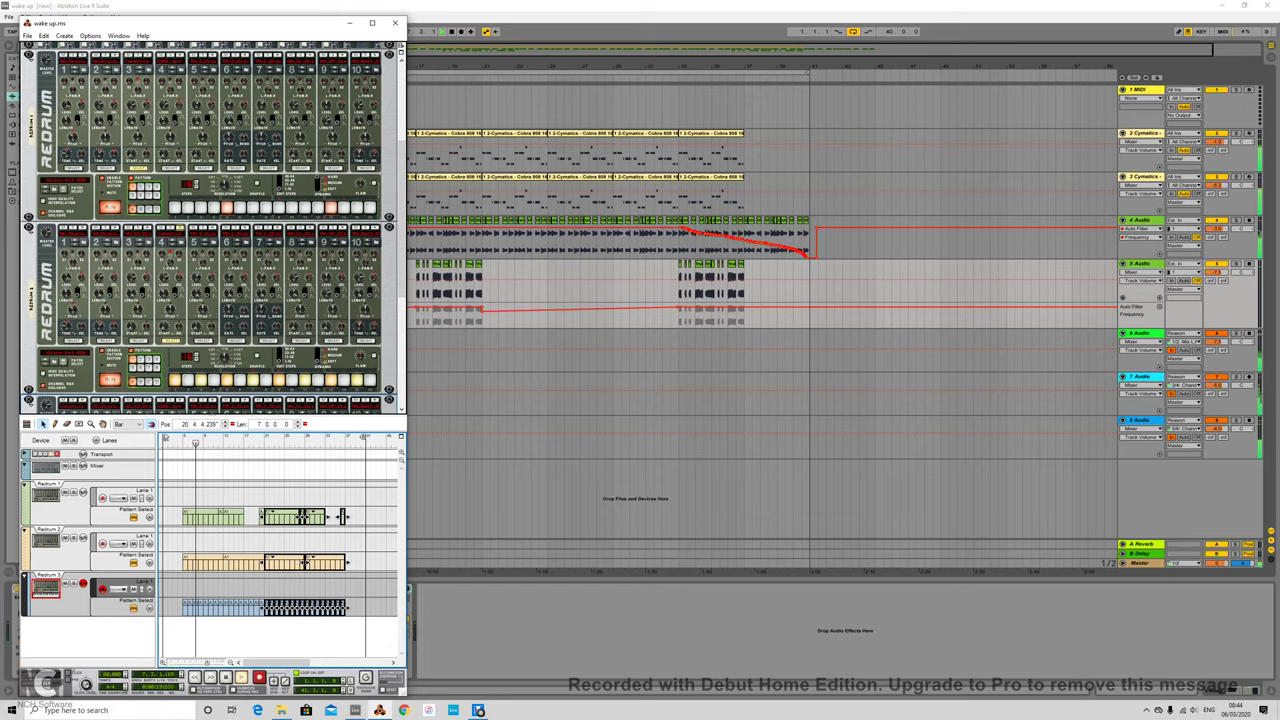
Switch back to Live and select bars 1 to 41 on the Master track
{"action": "key", "text": "alt+Tab"}
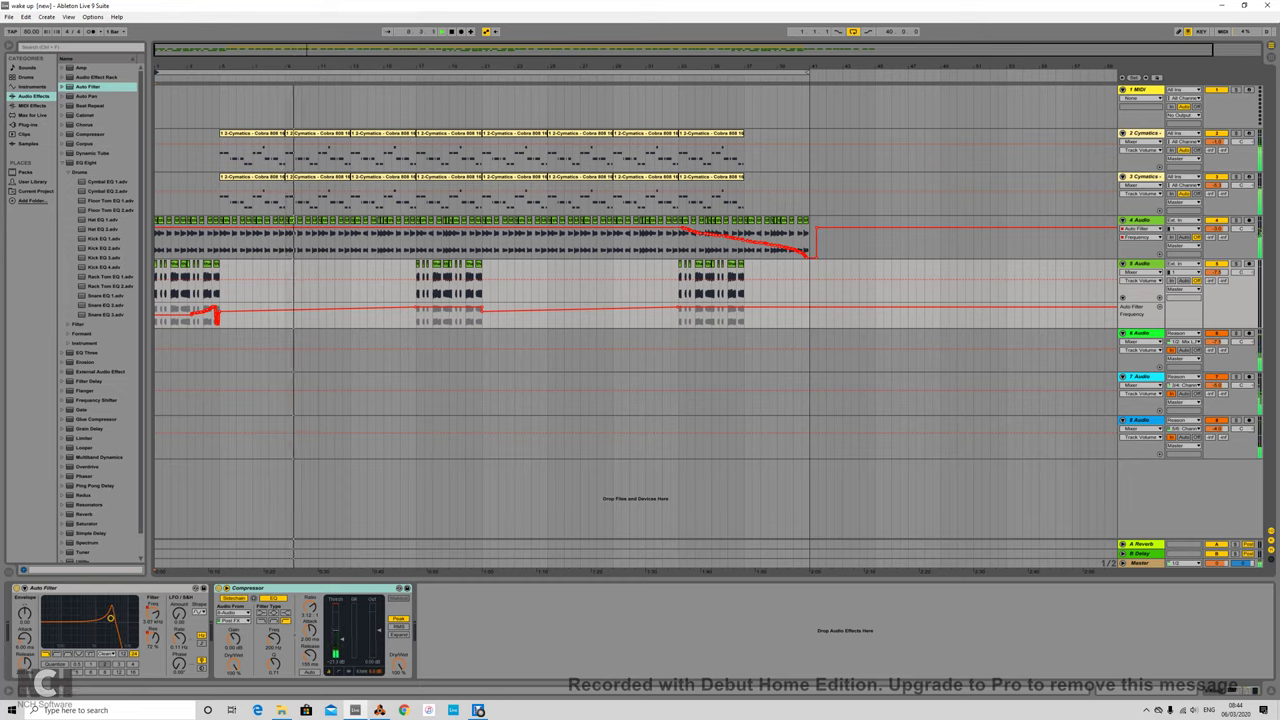
{"action": "left_click", "coordinate": [1139, 563]}
{"action": "left_click_drag", "start_coordinate": [809, 563], "coordinate": [155, 563]}
{"action": "left_click", "coordinate": [9, 17]}
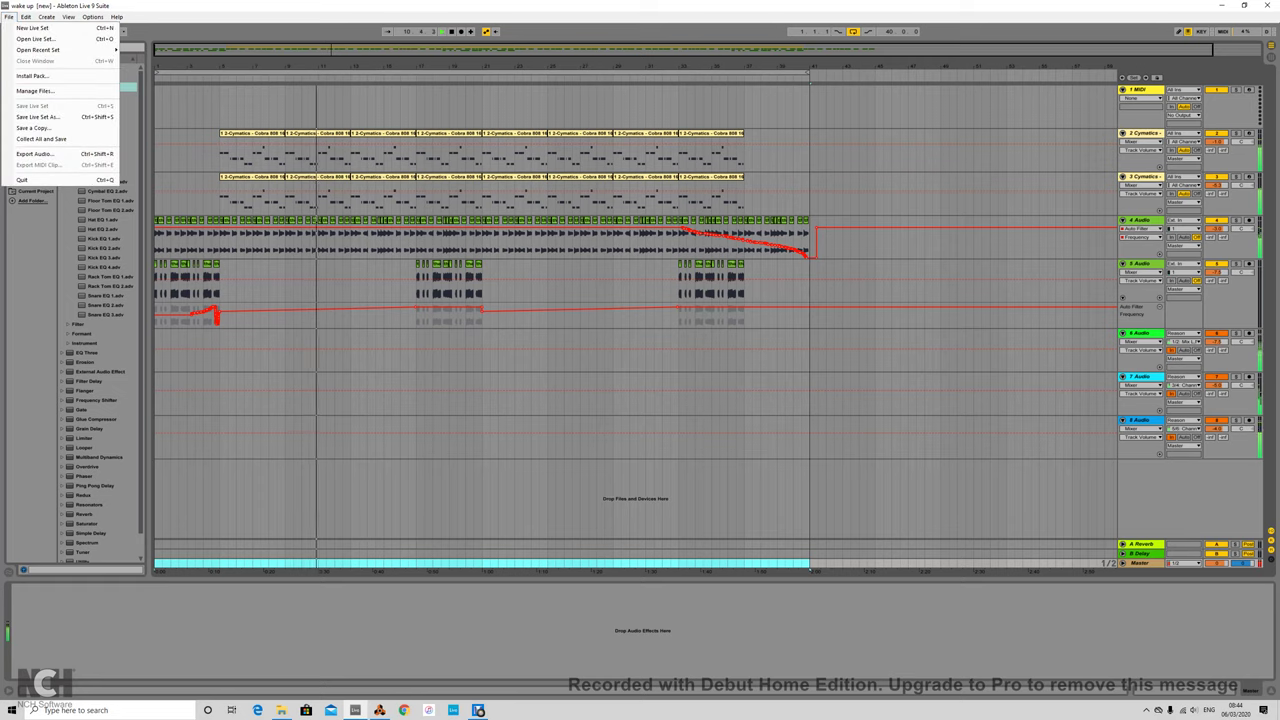
{"action": "key", "text": "Escape"}
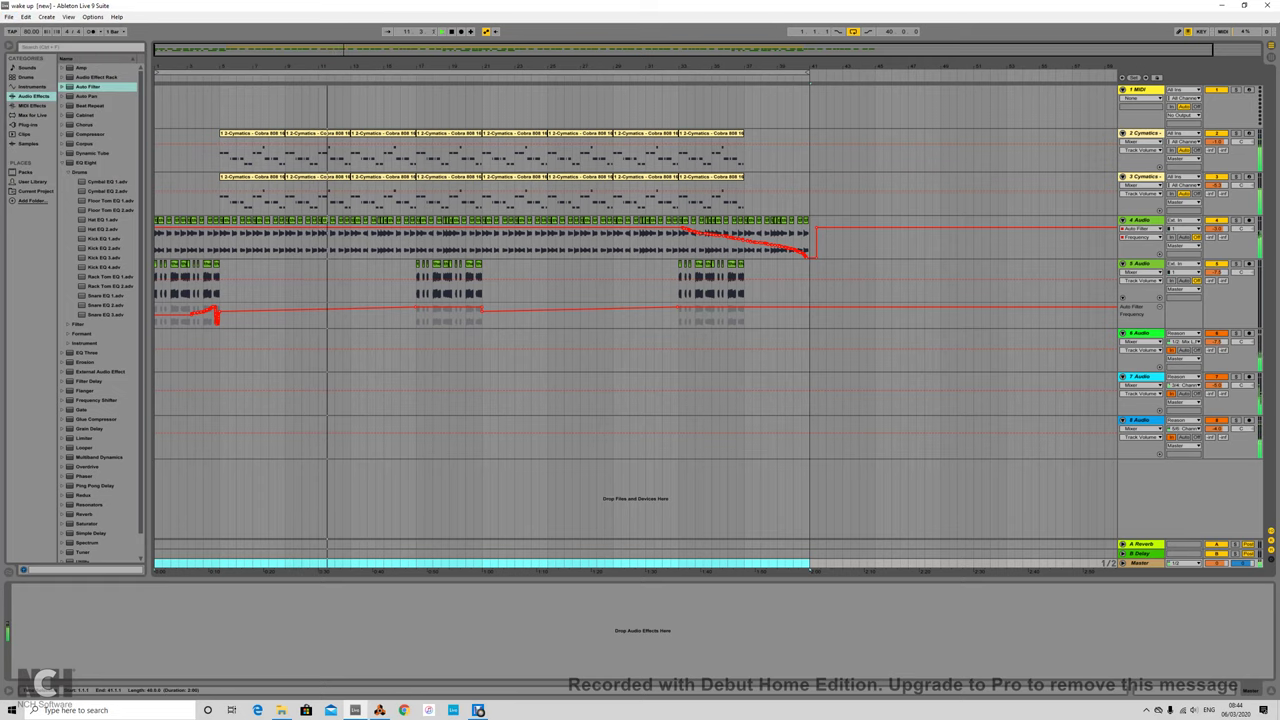
Switch to Reason, minimise its window and play the arrangement in Live with looping off
{"action": "left_click", "coordinate": [379, 710]}
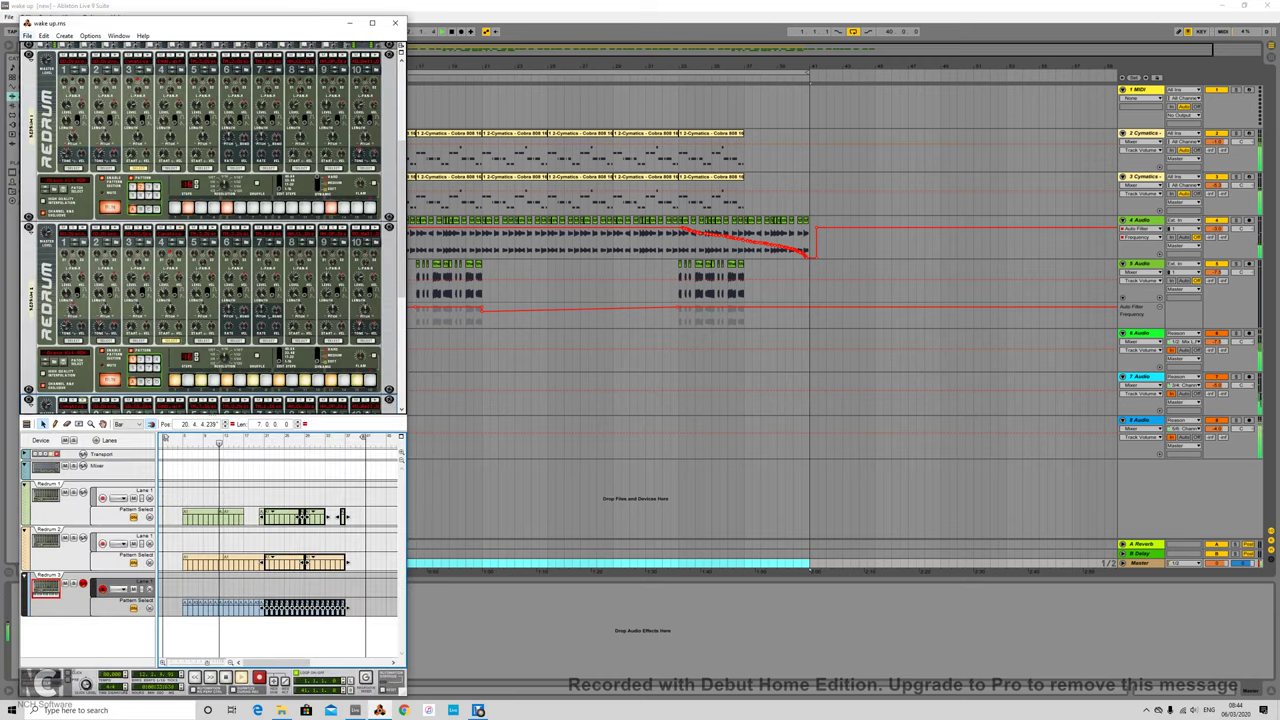
{"action": "left_click", "coordinate": [27, 36]}
{"action": "left_click", "coordinate": [350, 23]}
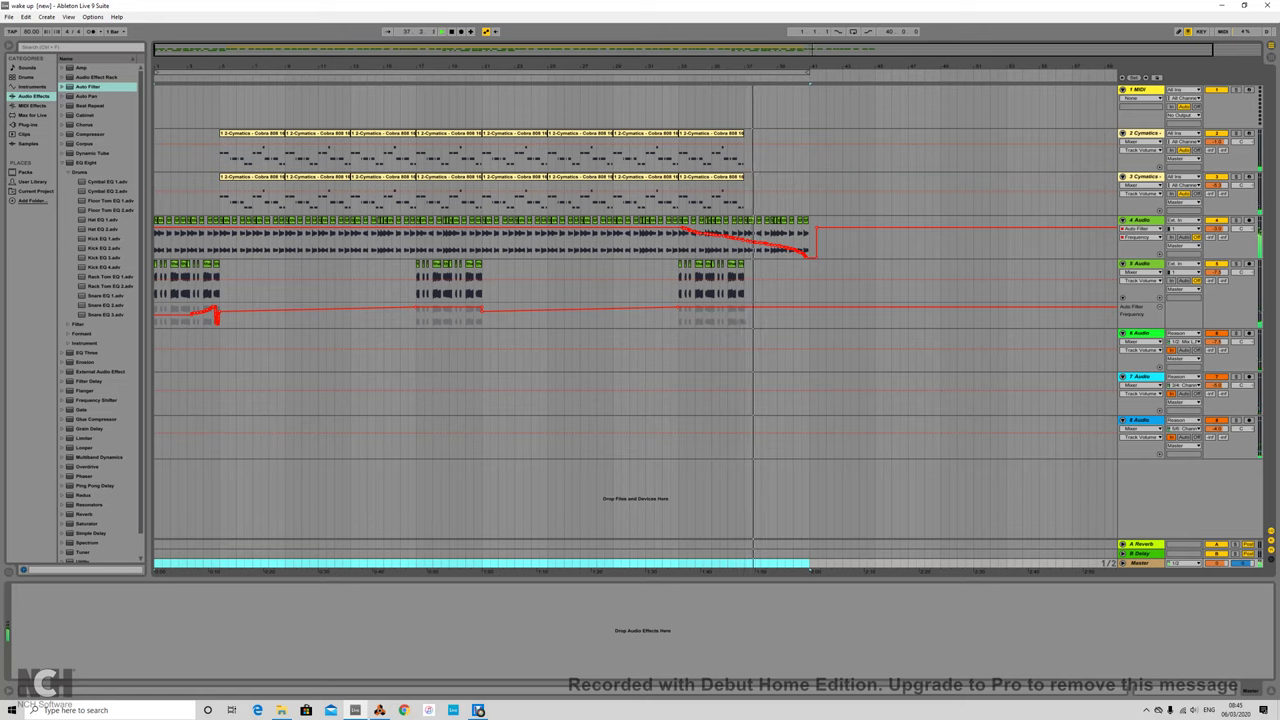
{"action": "mouse_move", "coordinate": [478, 710]}
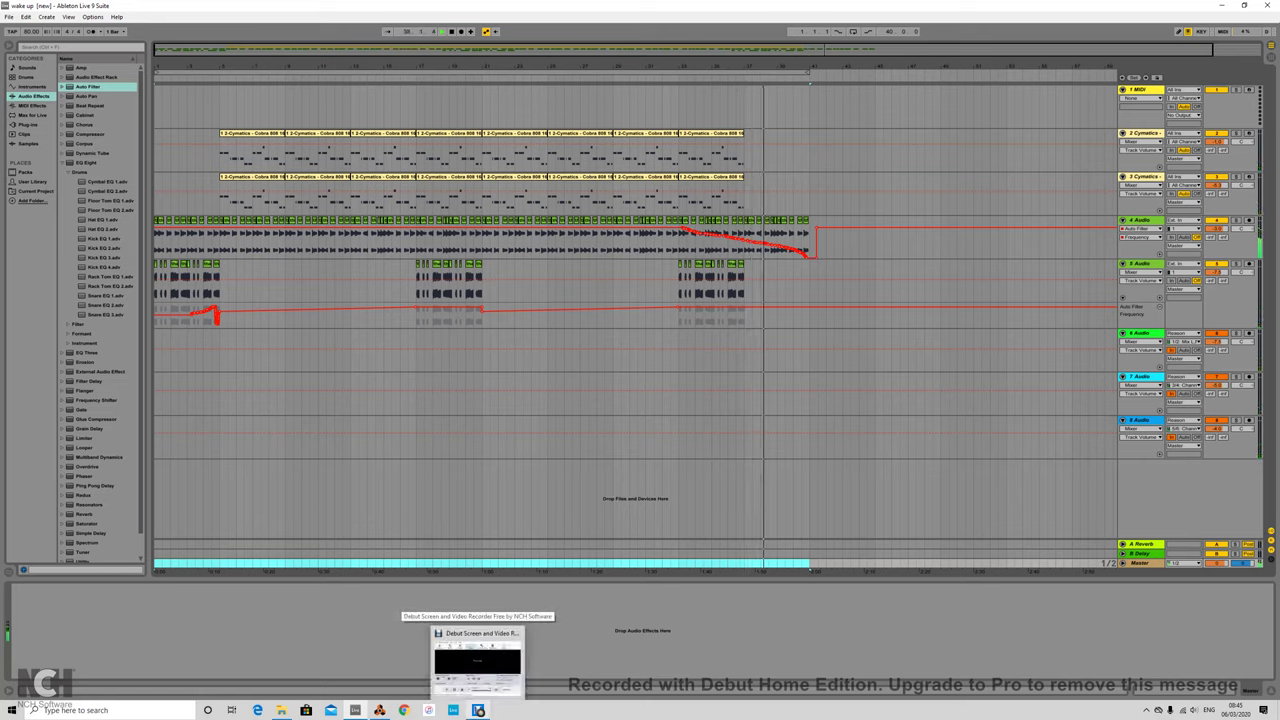